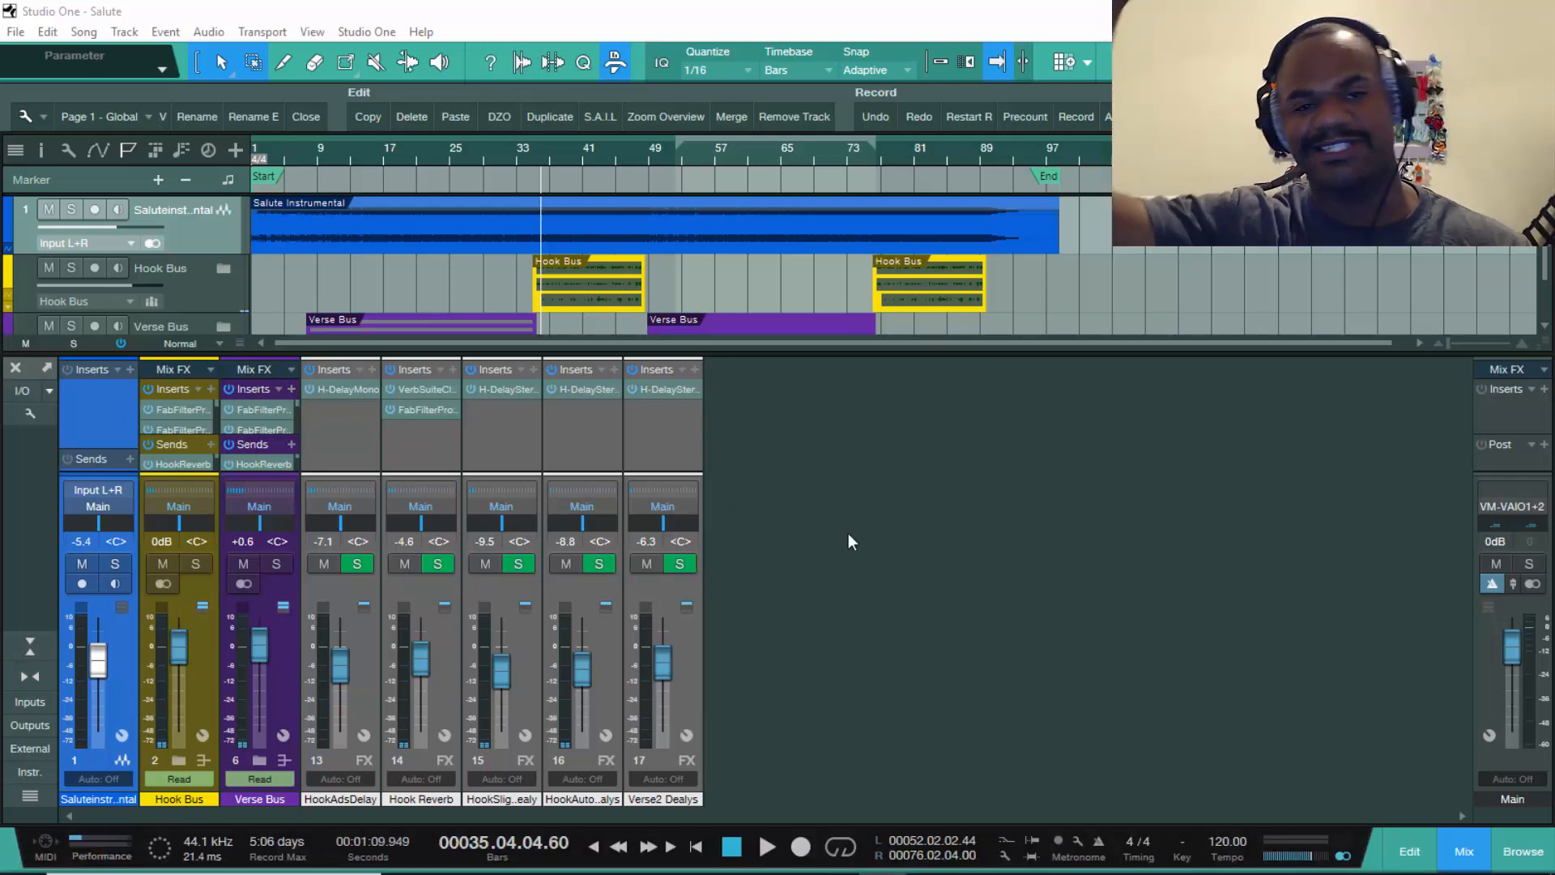
- Play the song from the first hook and expand the Verse Bus and Hook Bus folders to show their channels in the mixer
{"action": "key", "text": "space"}
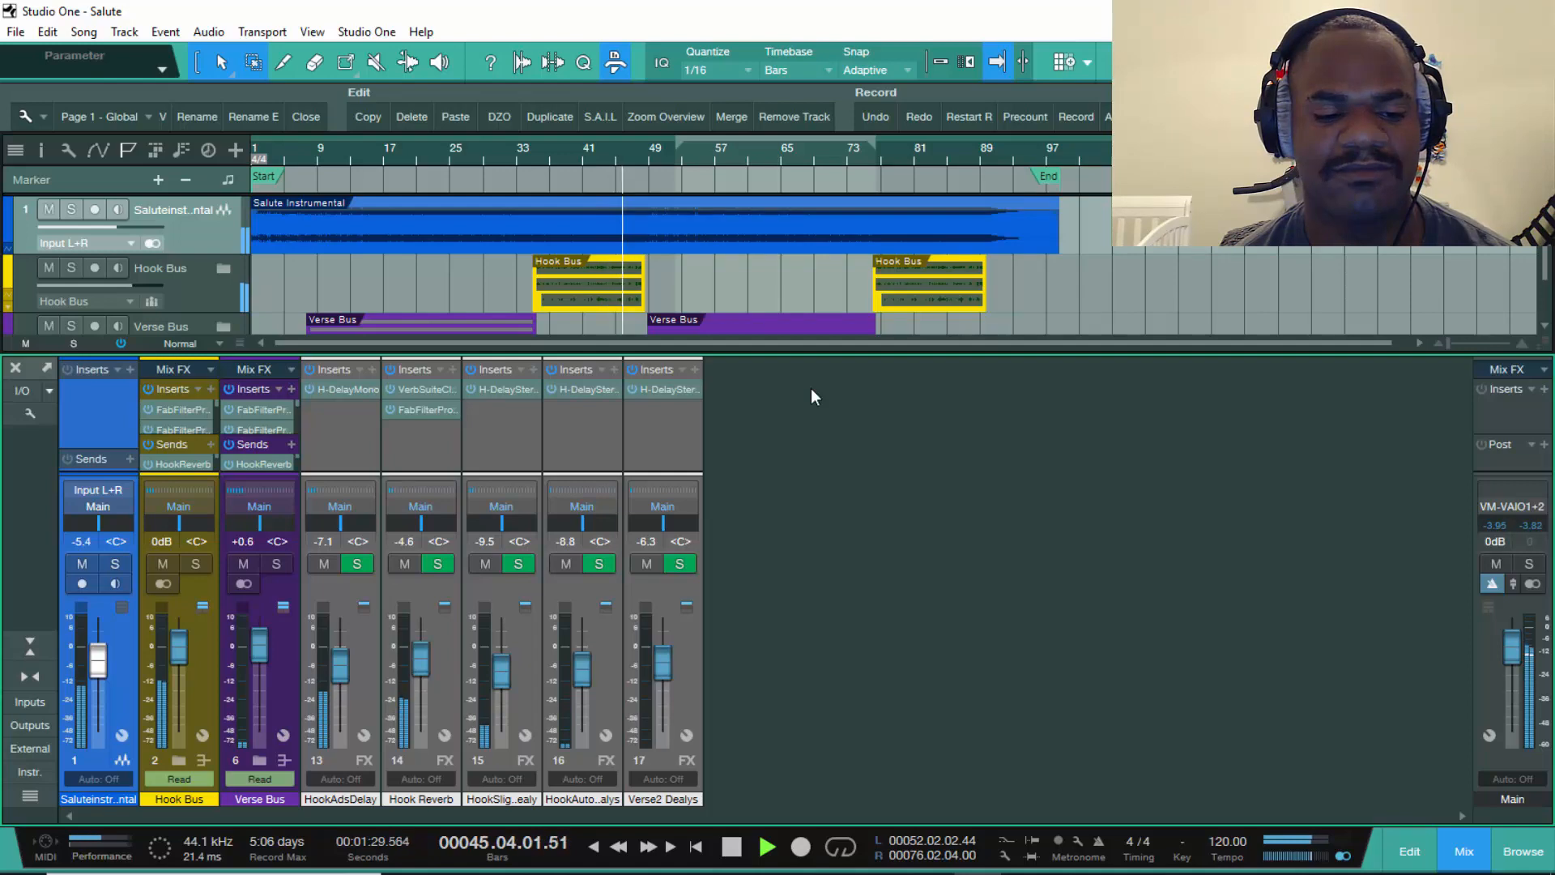
{"action": "left_click", "coordinate": [260, 760]}
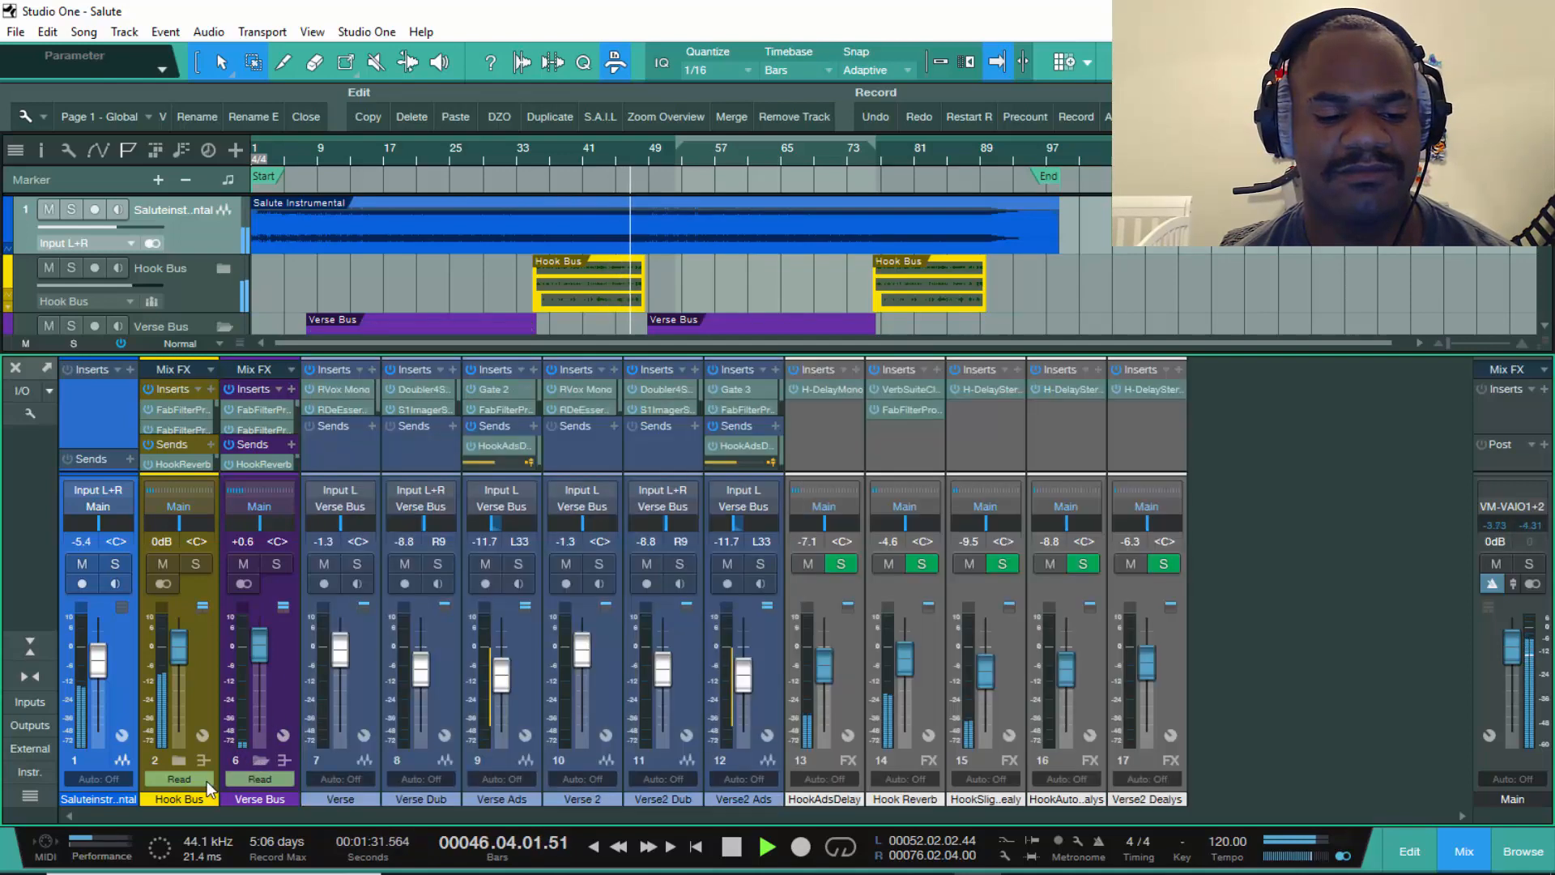
{"action": "left_click", "coordinate": [173, 762]}
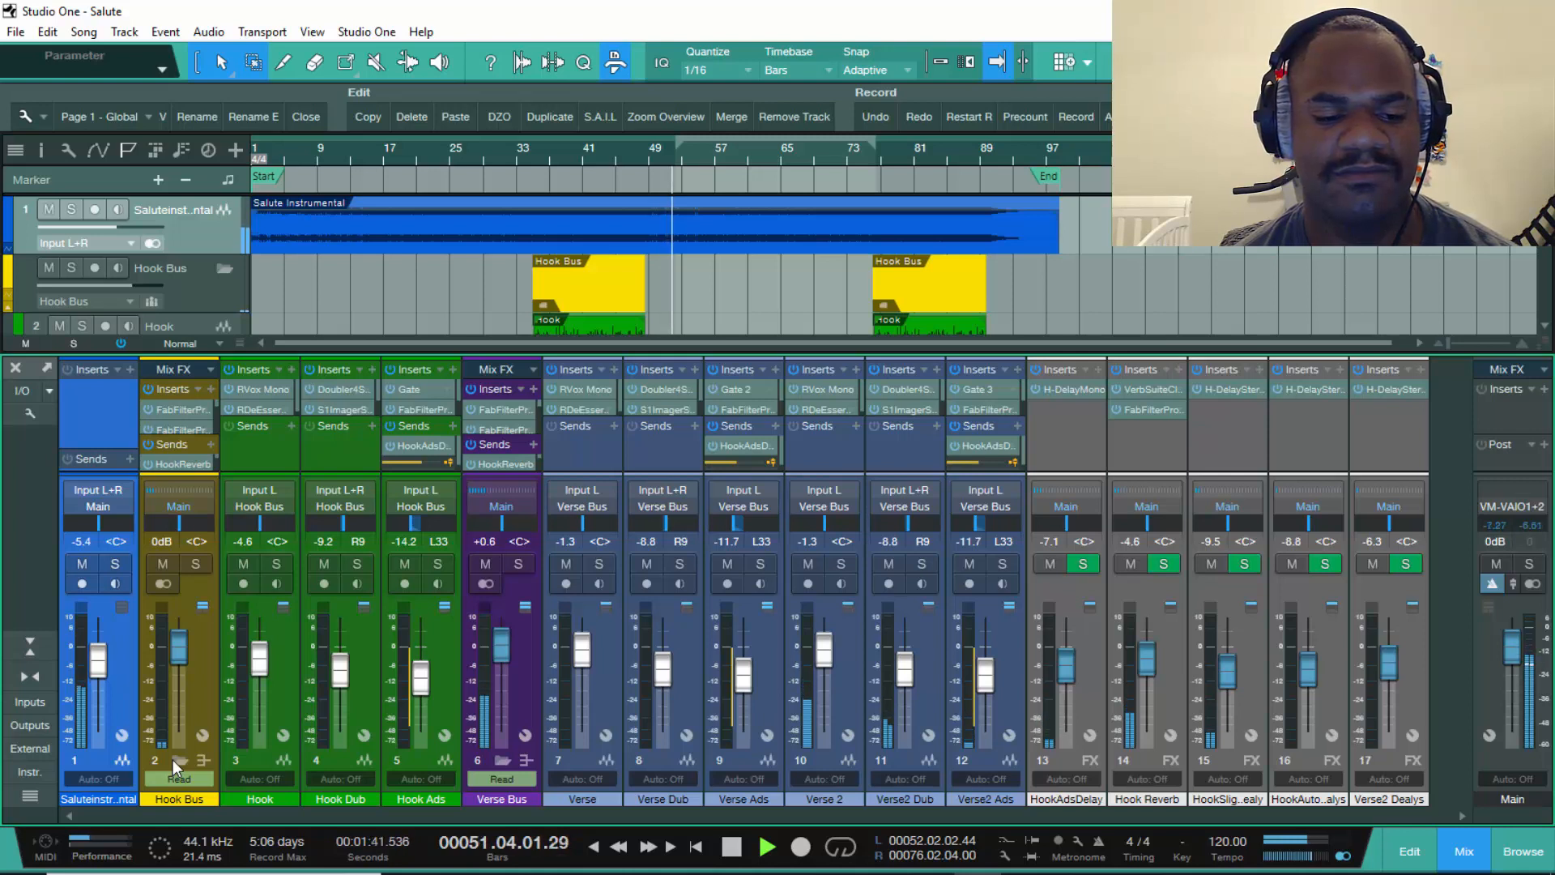
{"action": "key", "text": "space"}
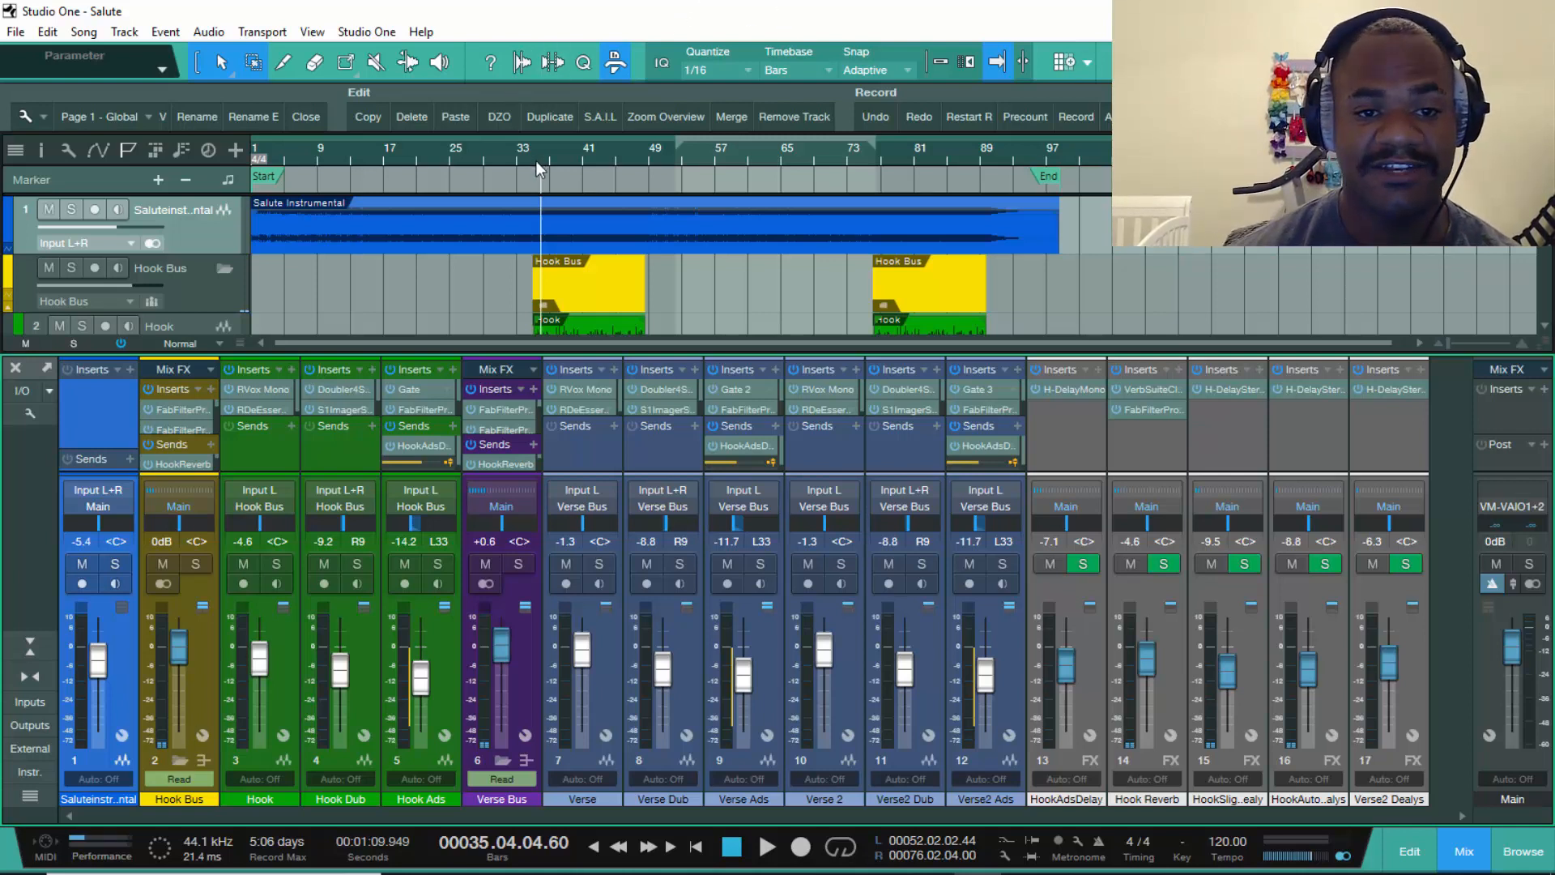
- Place the playback cursor at bar 35, where the first hook begins
{"action": "scroll", "coordinate": [537, 160], "scroll_direction": "down", "scroll_amount": 1}
{"action": "scroll", "coordinate": [517, 215], "scroll_direction": "down", "scroll_amount": 2}
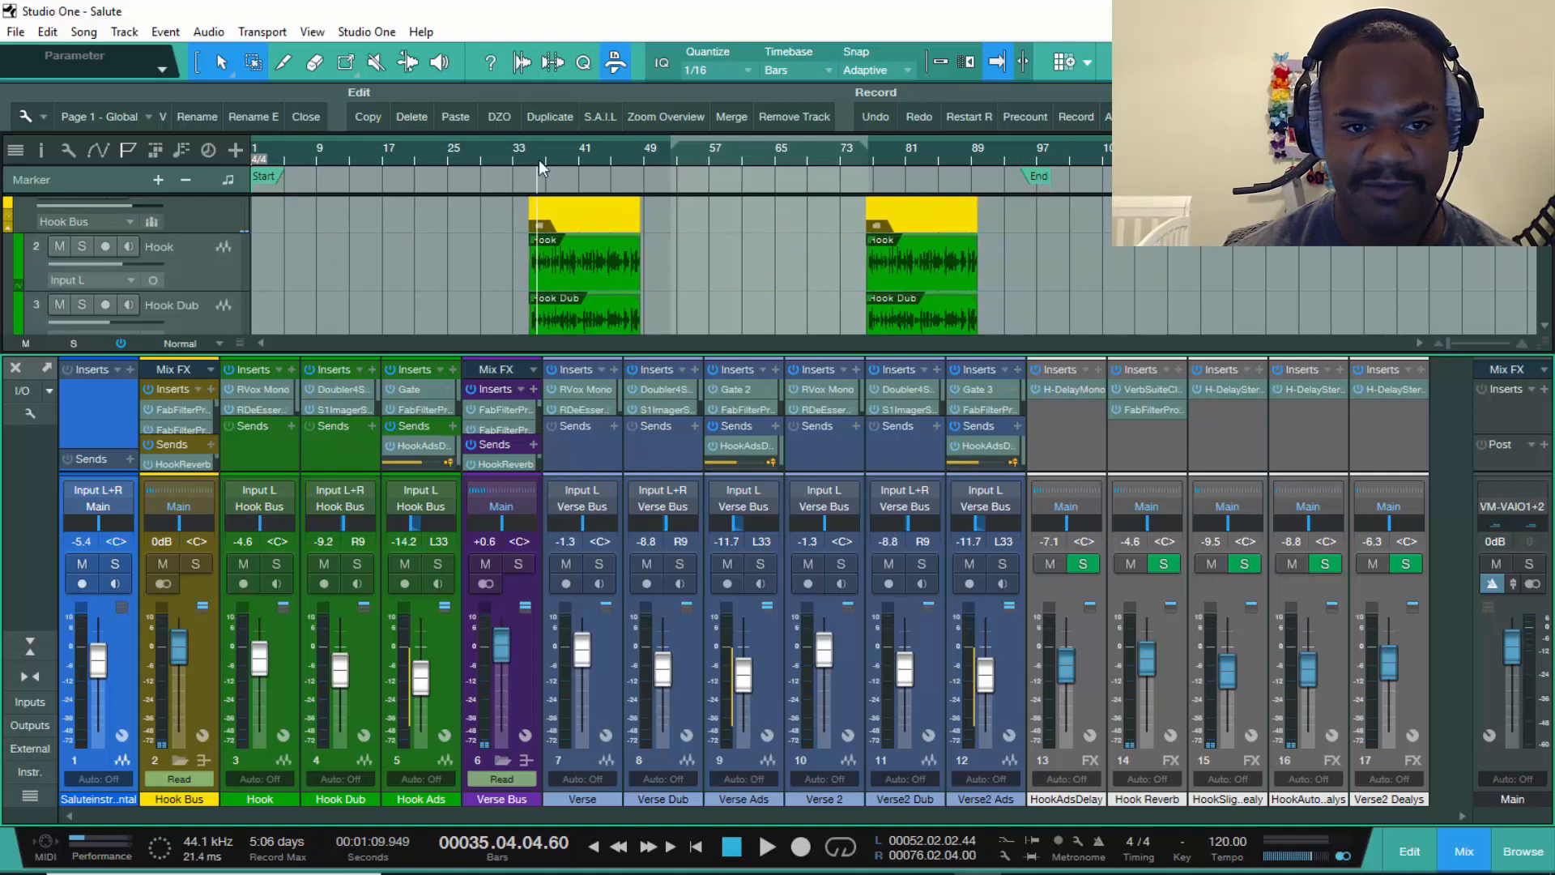
{"action": "scroll", "coordinate": [538, 159], "scroll_direction": "up", "scroll_amount": 3}
{"action": "left_click", "coordinate": [509, 157]}
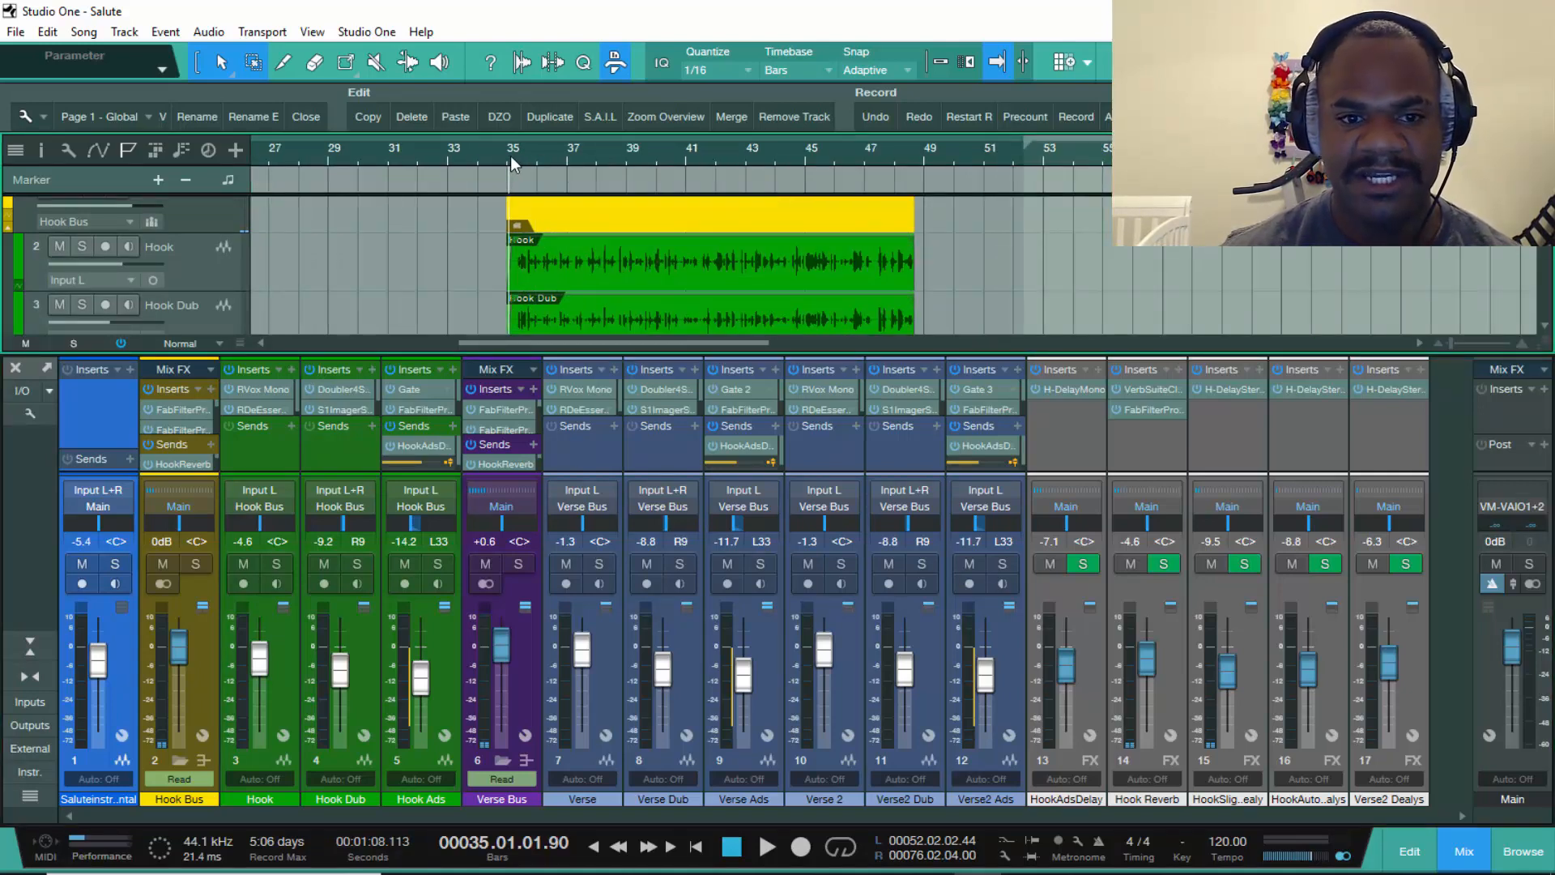
- Look over the Hook, Hook Dub and Hook Ads tracks in the arrangement
{"action": "scroll", "coordinate": [494, 231], "scroll_direction": "down", "scroll_amount": 3}
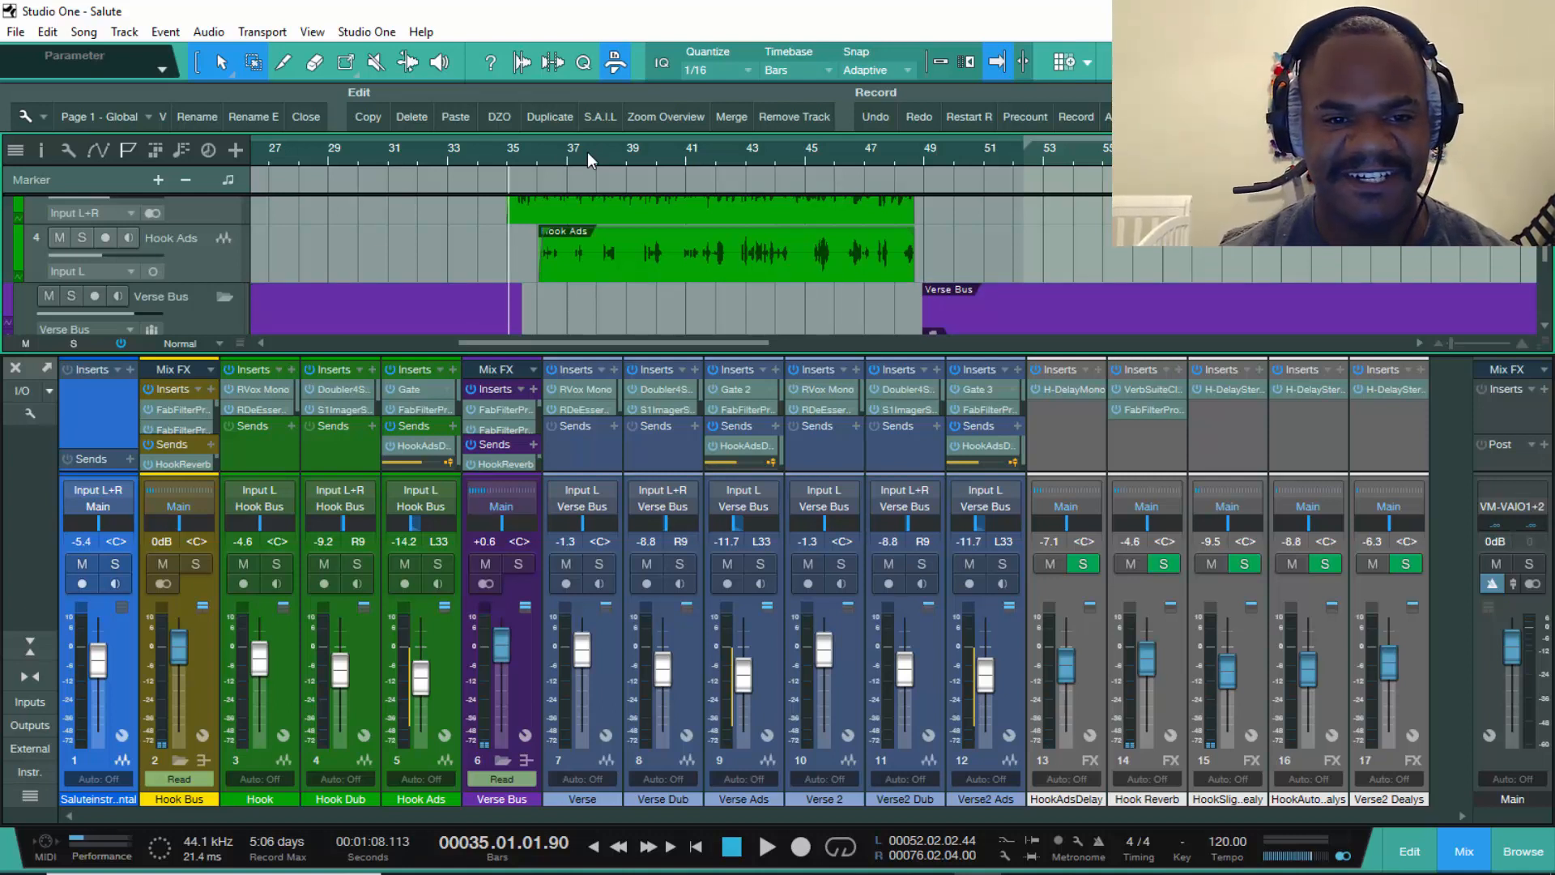
{"action": "scroll", "coordinate": [581, 264], "scroll_direction": "up", "scroll_amount": 2}
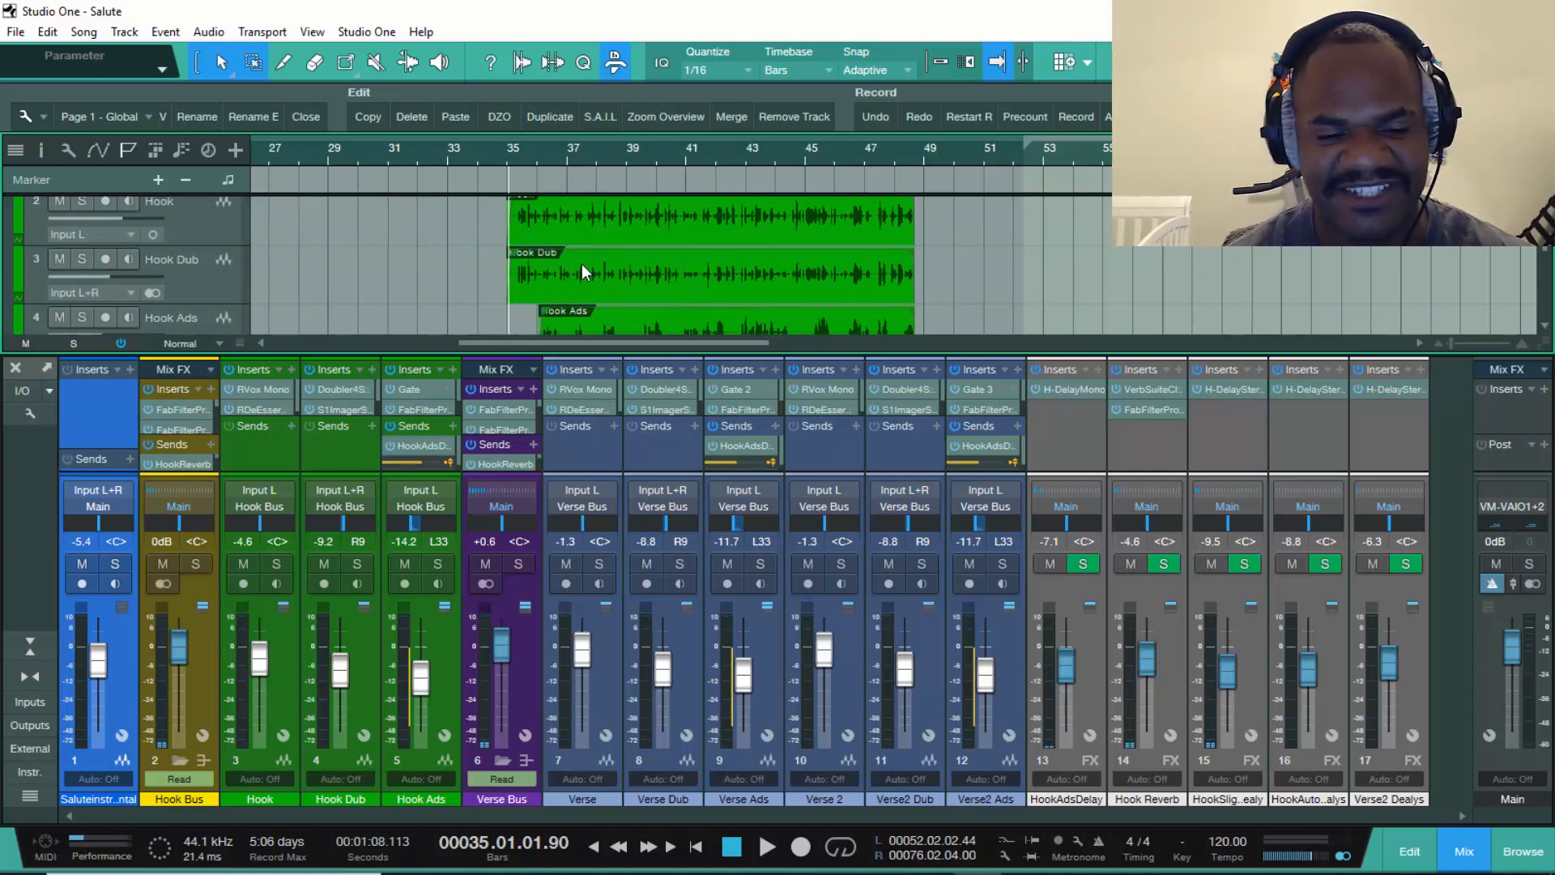
{"action": "scroll", "coordinate": [541, 235], "scroll_direction": "up", "scroll_amount": 1}
{"action": "scroll", "coordinate": [564, 280], "scroll_direction": "down", "scroll_amount": 2}
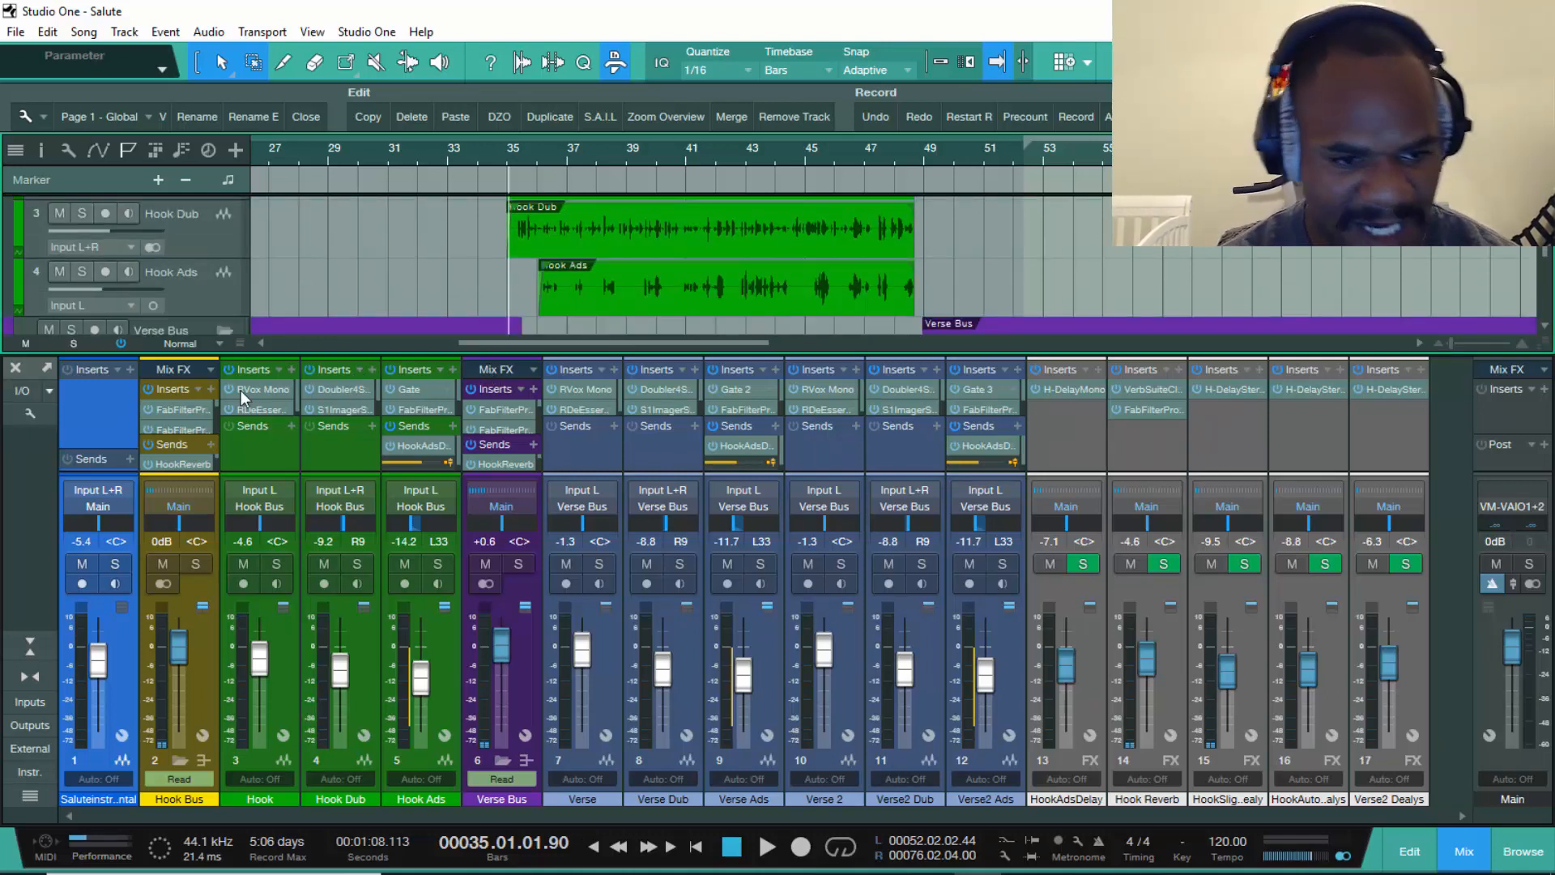
{"action": "scroll", "coordinate": [348, 315], "scroll_direction": "up", "scroll_amount": 2}
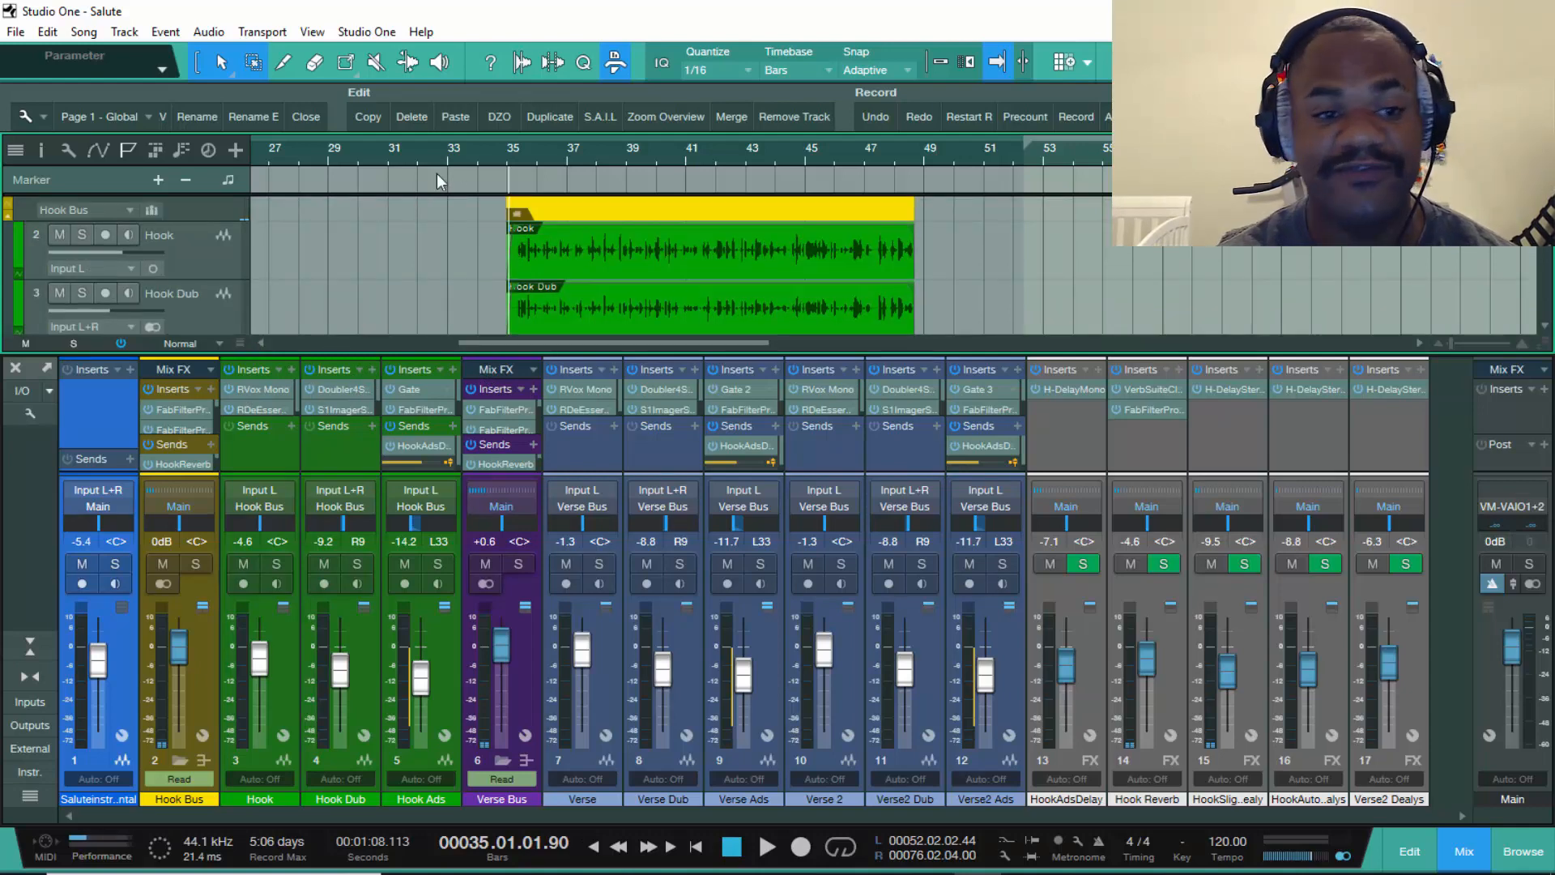
{"action": "scroll", "coordinate": [462, 159], "scroll_direction": "down", "scroll_amount": 5}
{"action": "scroll", "coordinate": [433, 250], "scroll_direction": "up", "scroll_amount": 3}
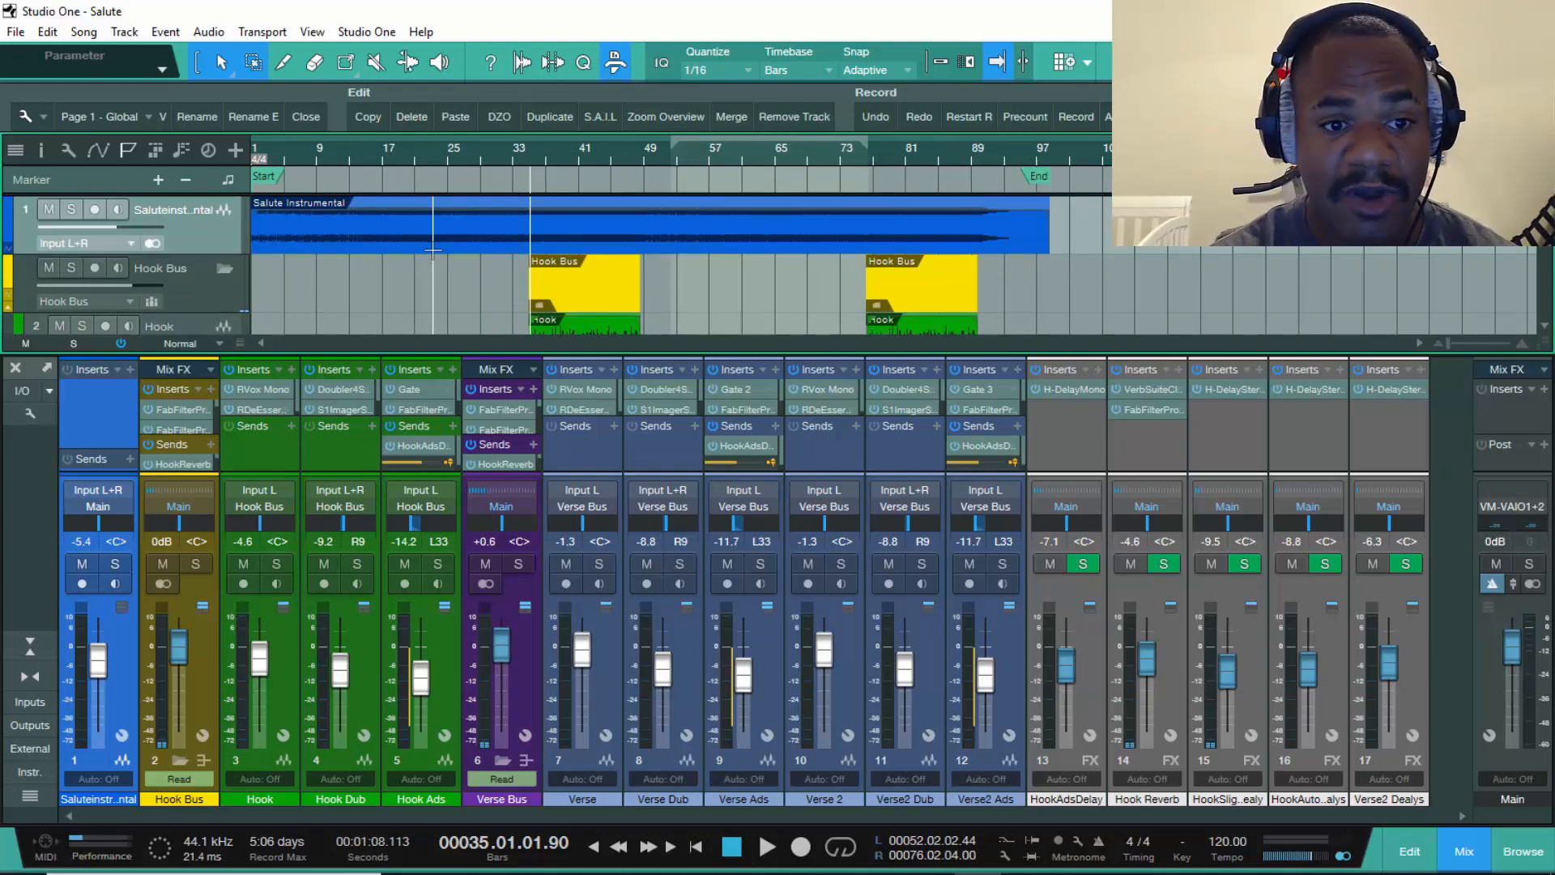
- Find VU Meter among the favorite effects in the browser and insert it on the Salute Instrumental channel
{"action": "left_click", "coordinate": [1504, 844]}
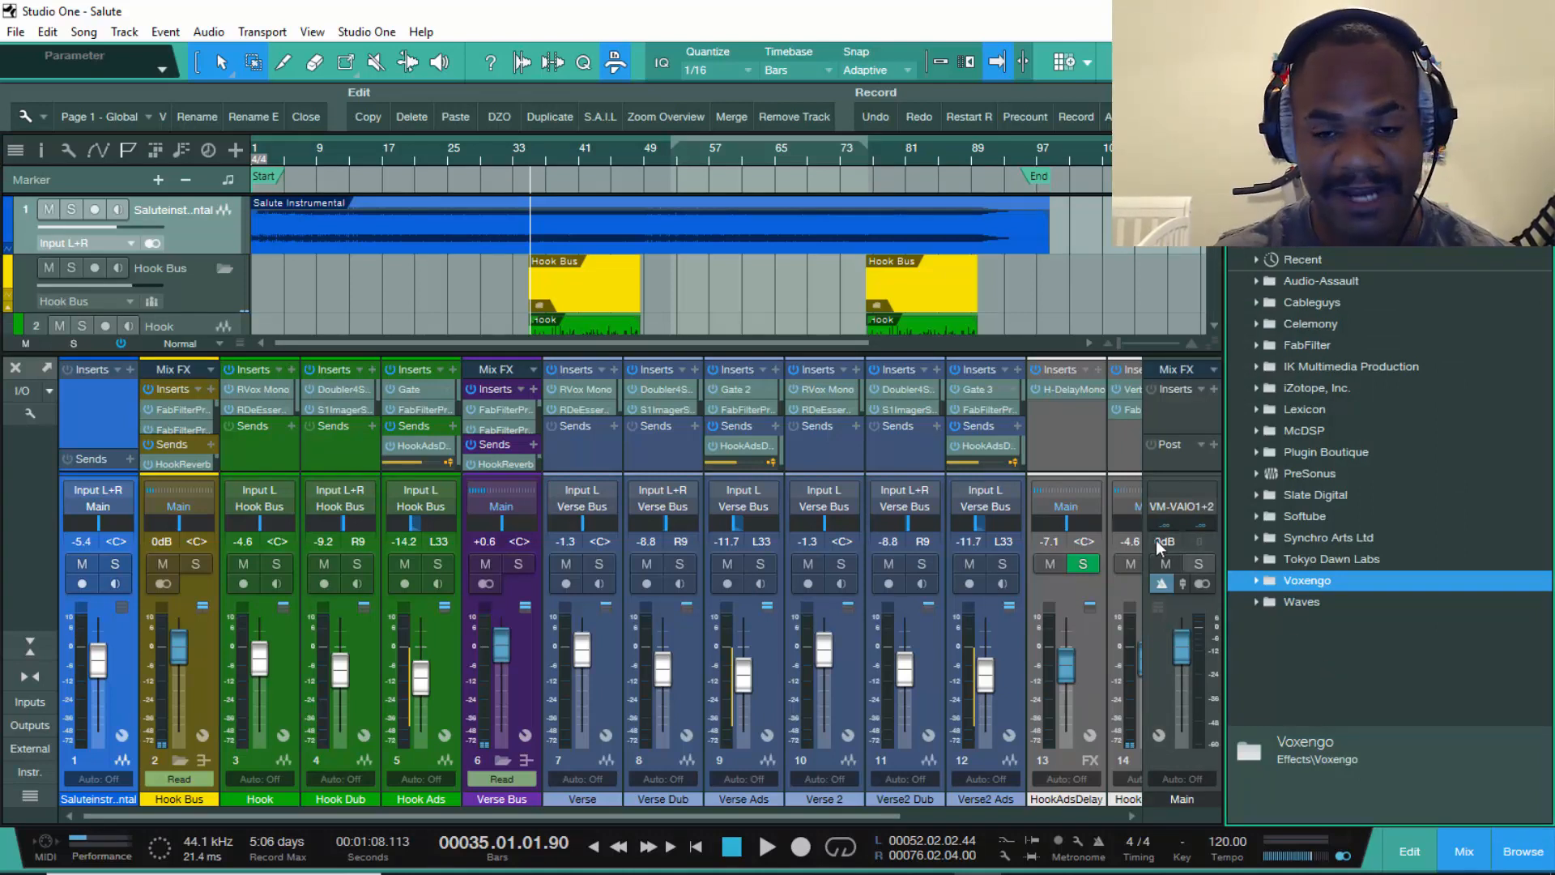
{"action": "scroll", "coordinate": [691, 319], "scroll_direction": "down", "scroll_amount": 2}
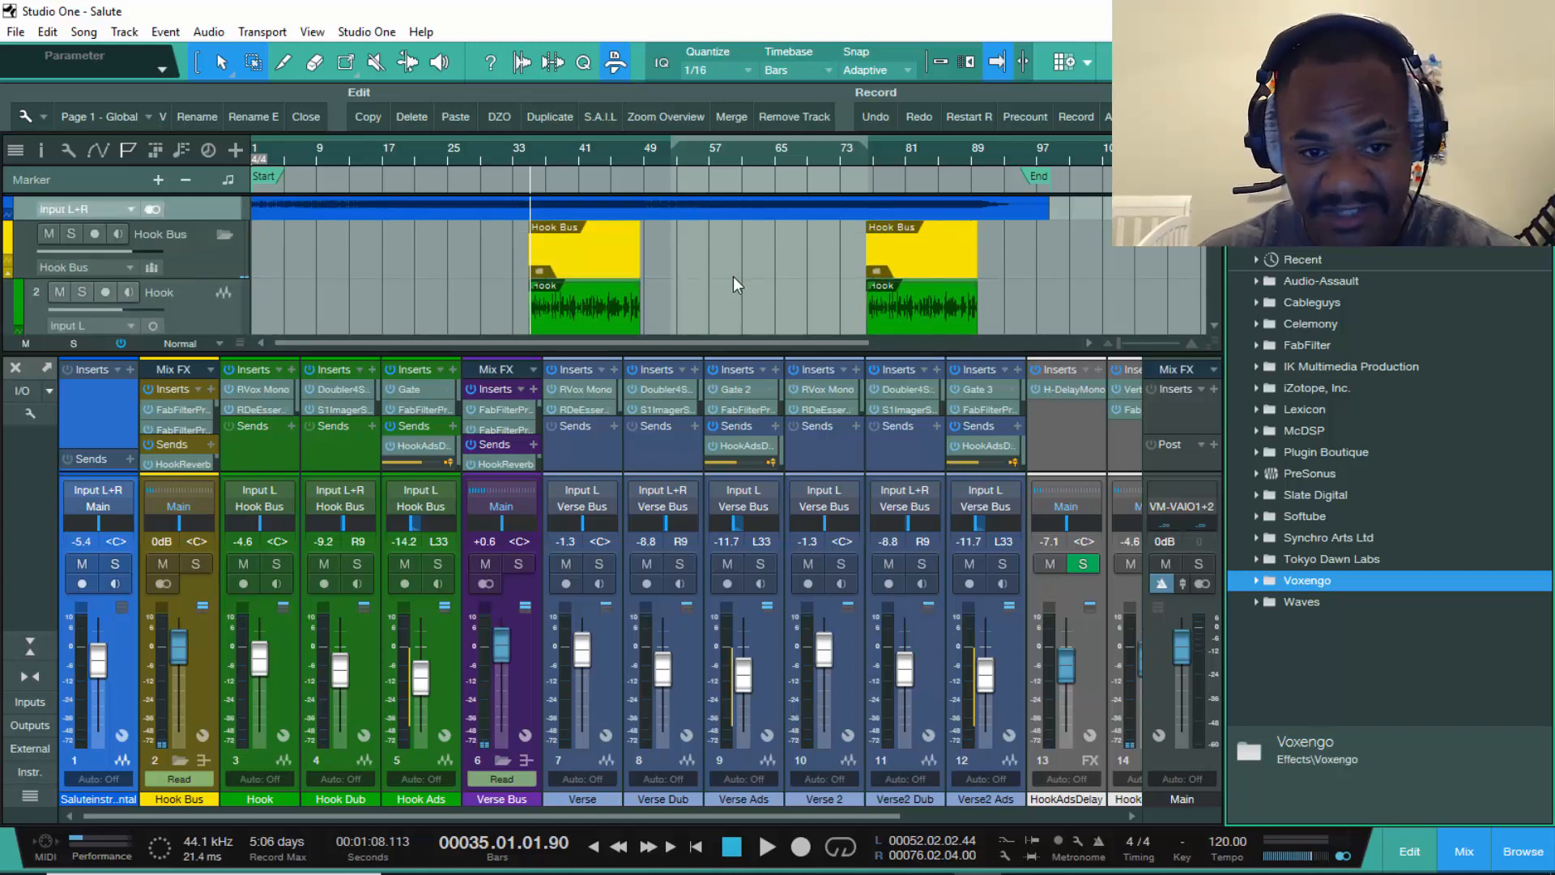
{"action": "scroll", "coordinate": [737, 286], "scroll_direction": "down", "scroll_amount": 1}
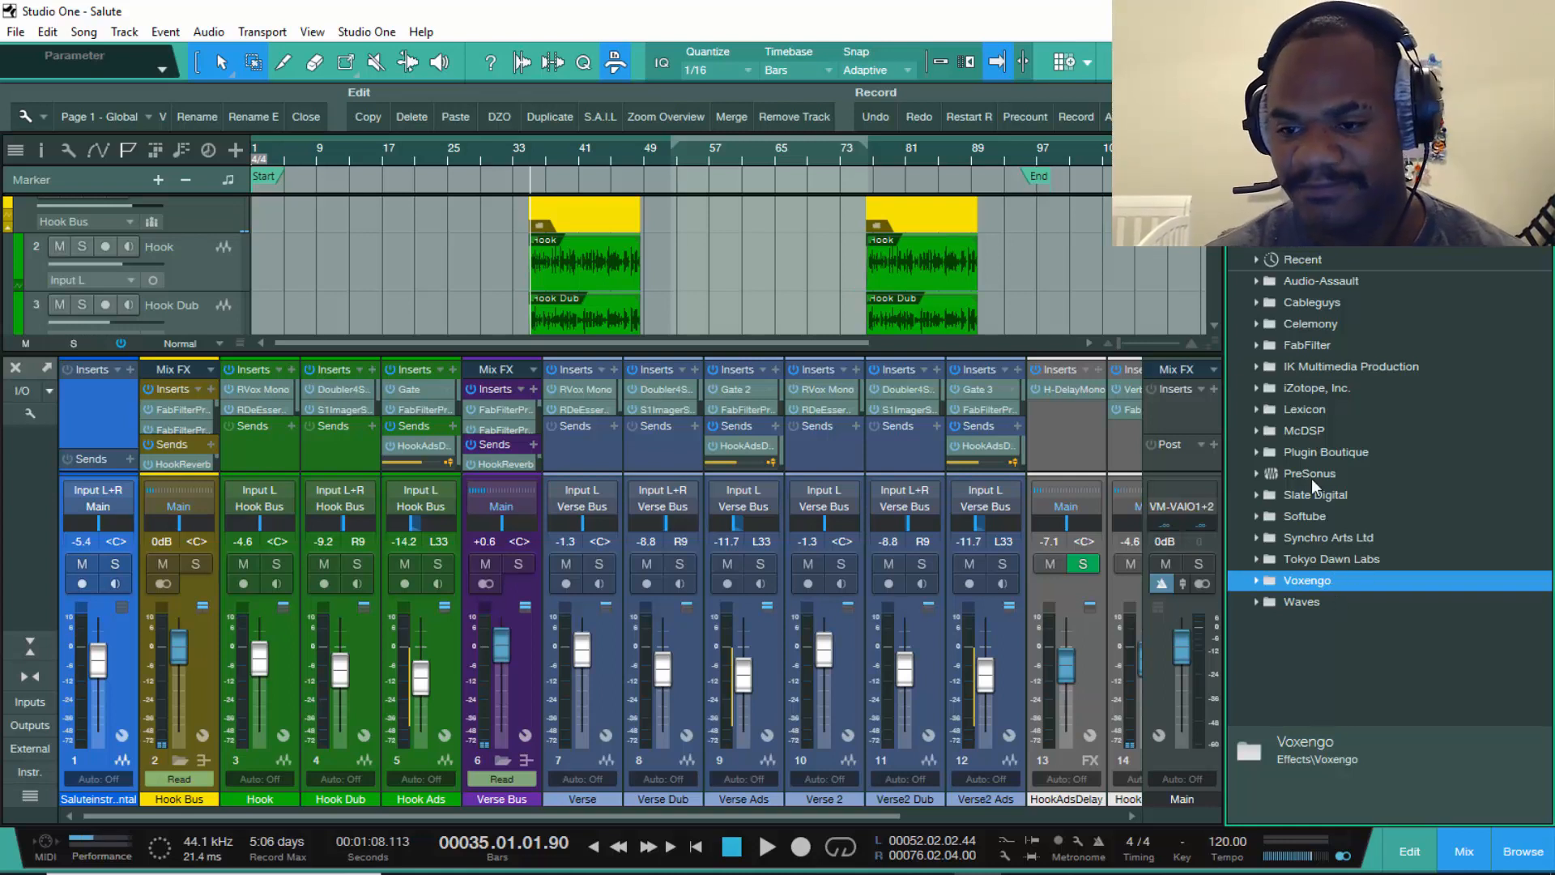
{"action": "double_click", "coordinate": [1304, 239]}
{"action": "scroll", "coordinate": [1334, 491], "scroll_direction": "down", "scroll_amount": 12}
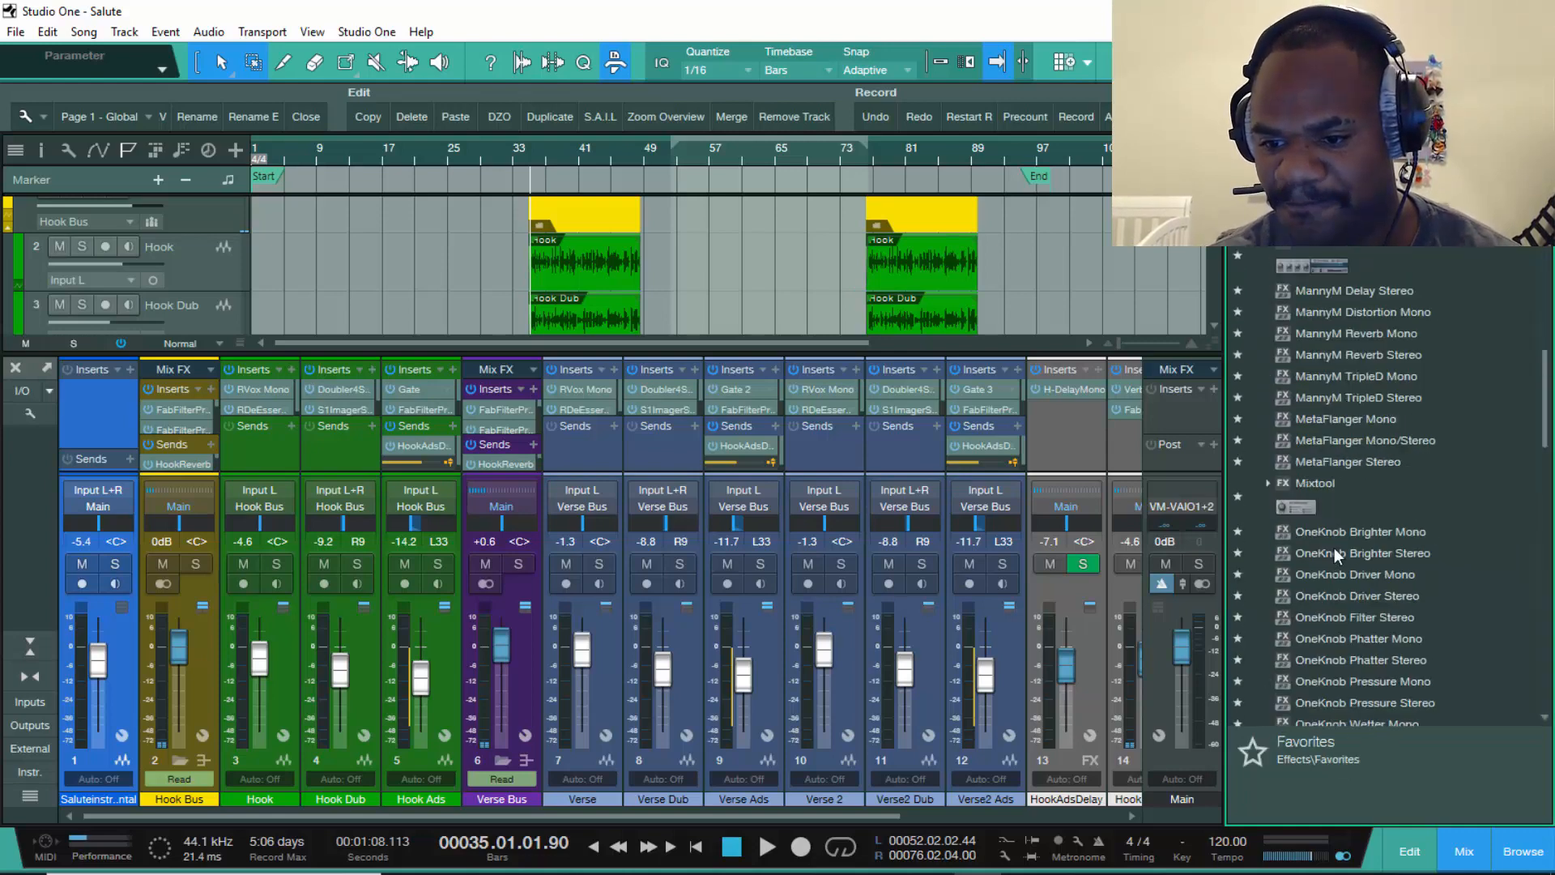
{"action": "scroll", "coordinate": [1330, 559], "scroll_direction": "down", "scroll_amount": 15}
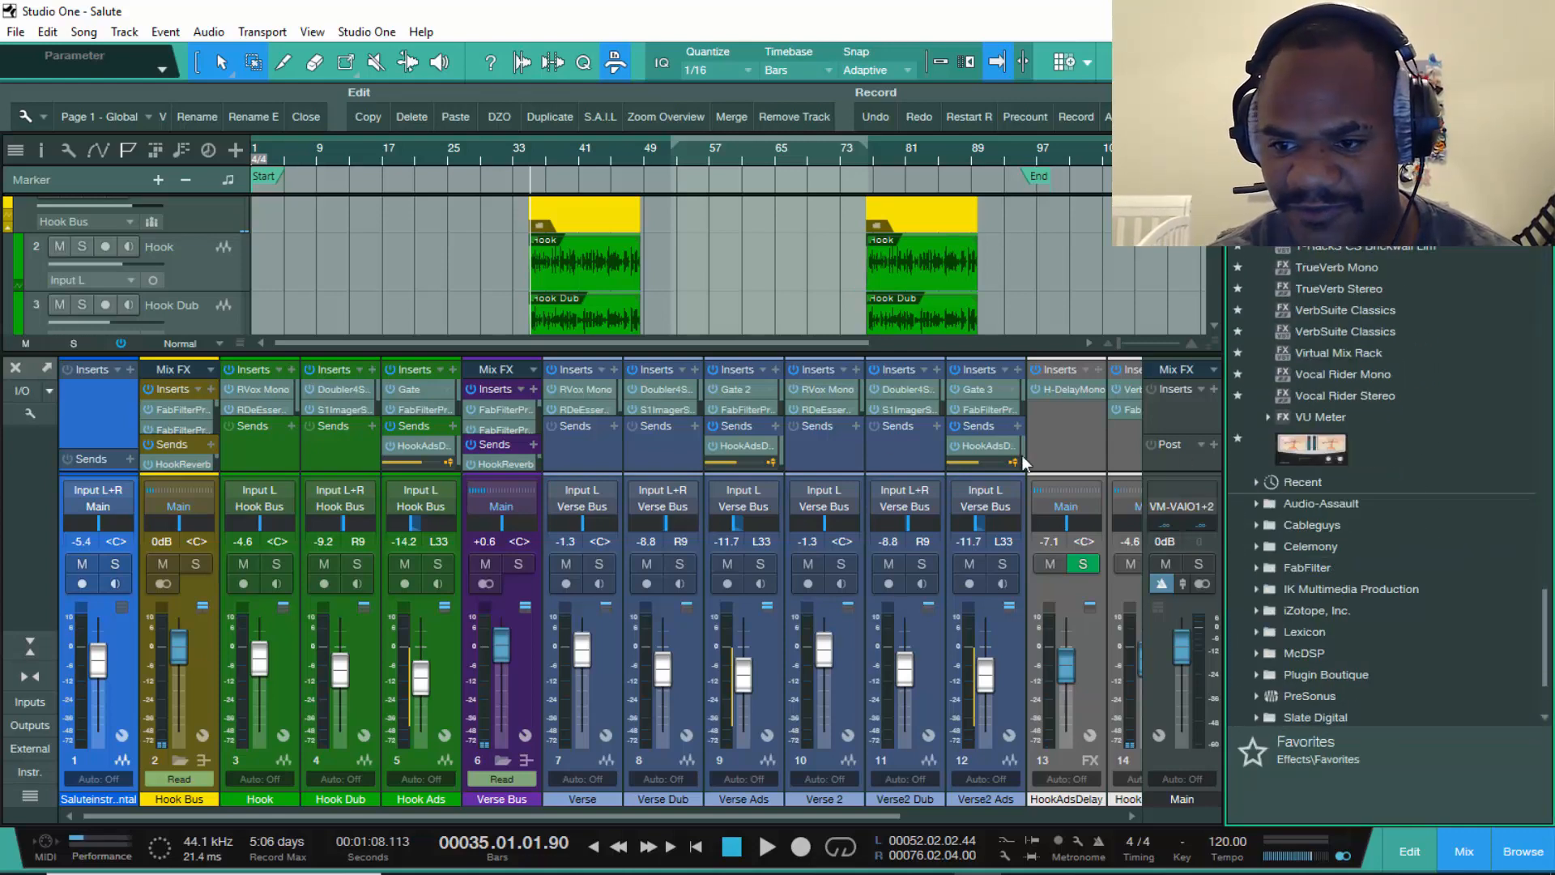
{"action": "left_click_drag", "start_coordinate": [1320, 417], "coordinate": [105, 411]}
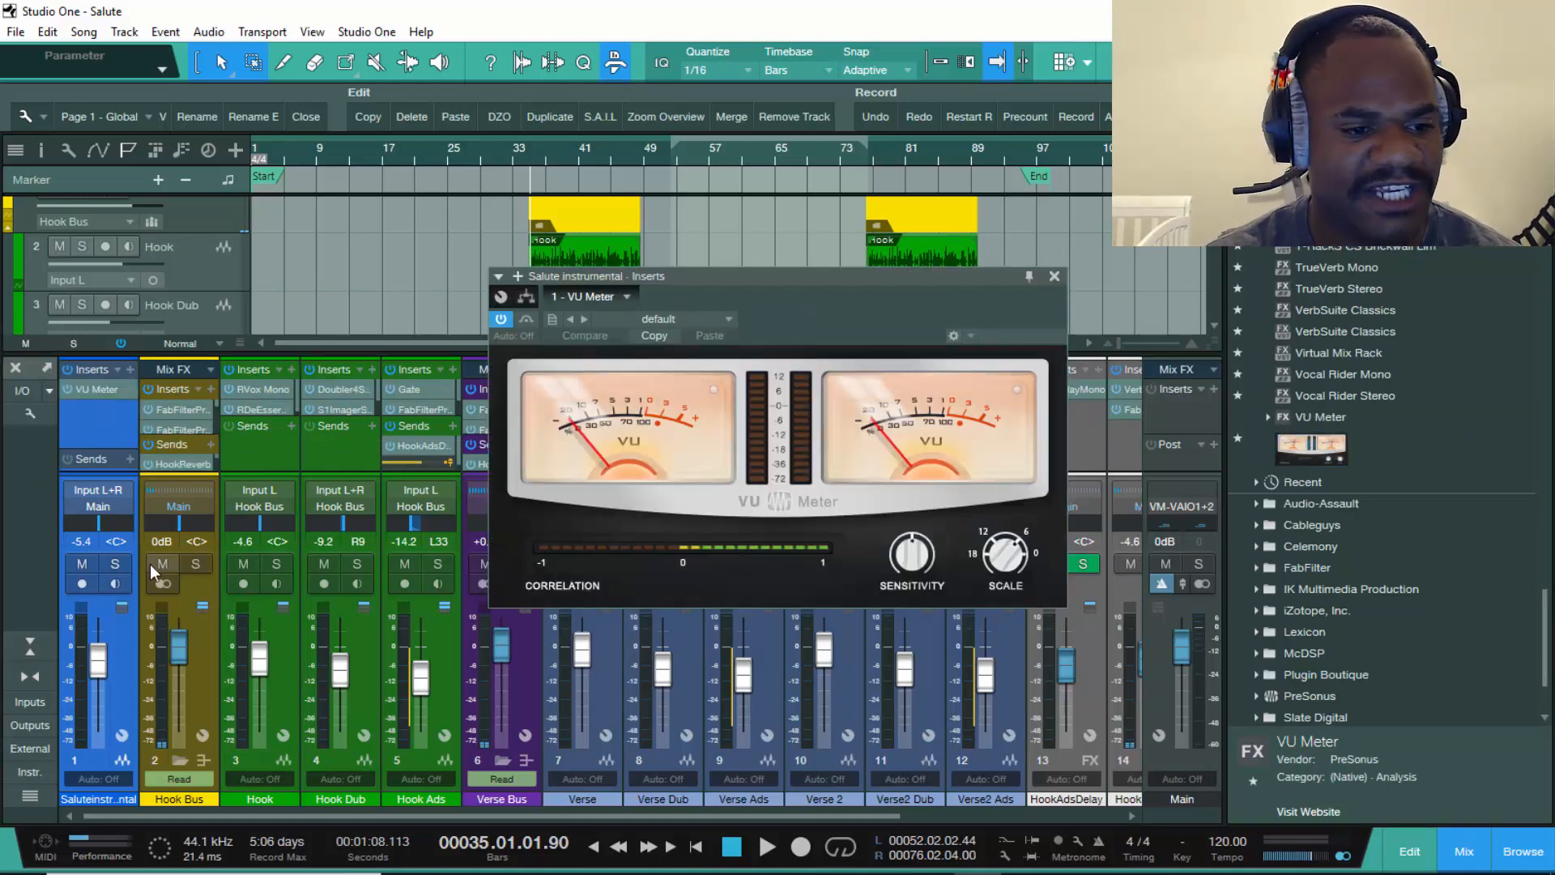
- Solo the instrumental channel, set its VU Meter's scale to 12, and close the plug-in window
{"action": "left_click", "coordinate": [124, 567]}
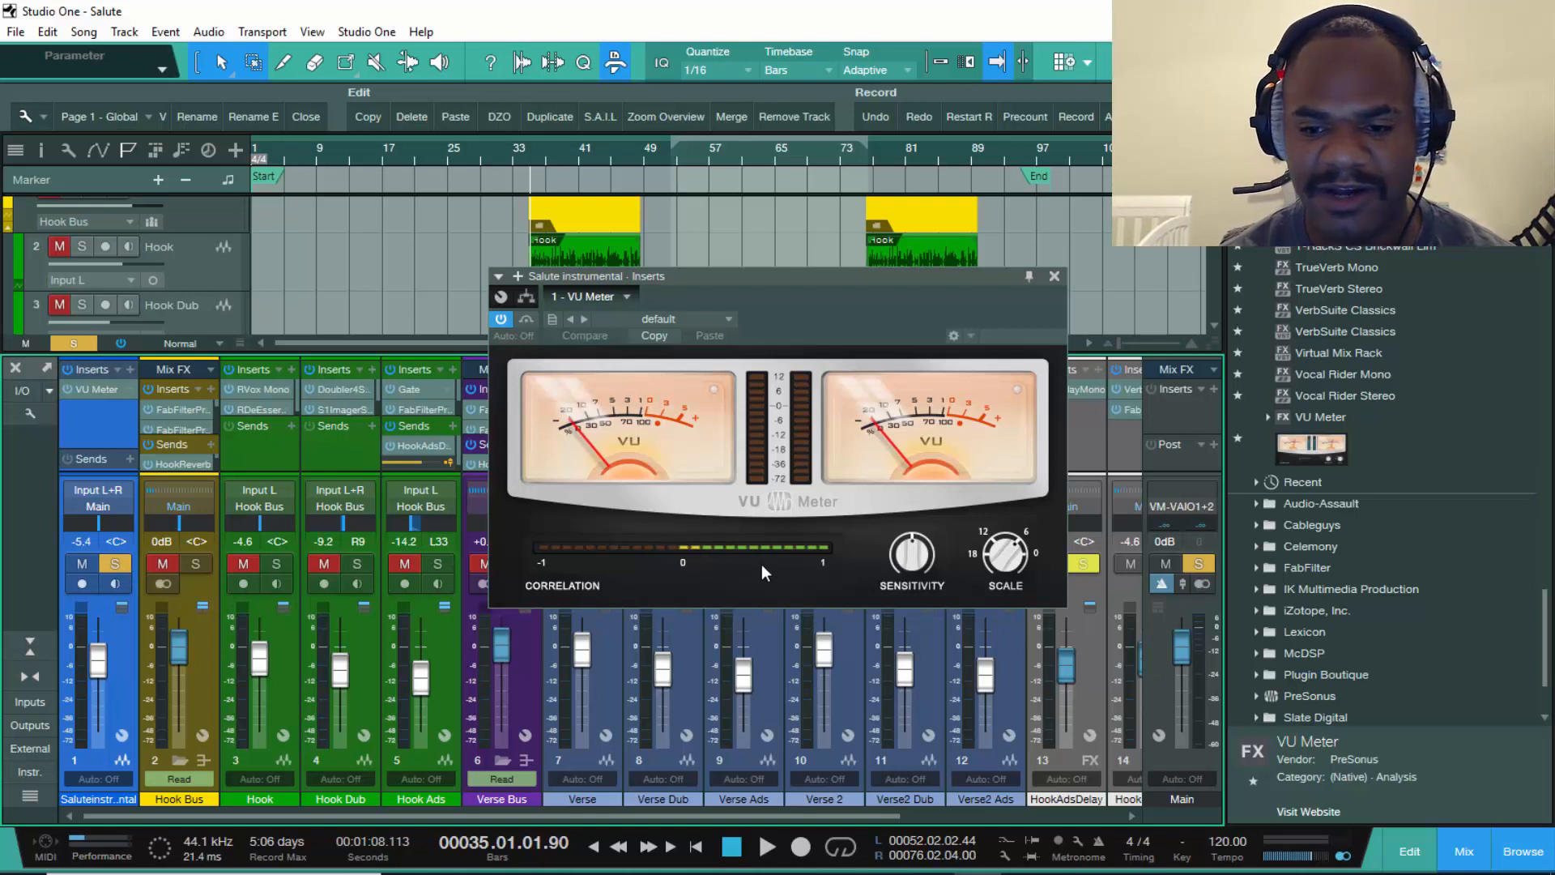
{"action": "left_click_drag", "start_coordinate": [1006, 553], "coordinate": [1006, 616]}
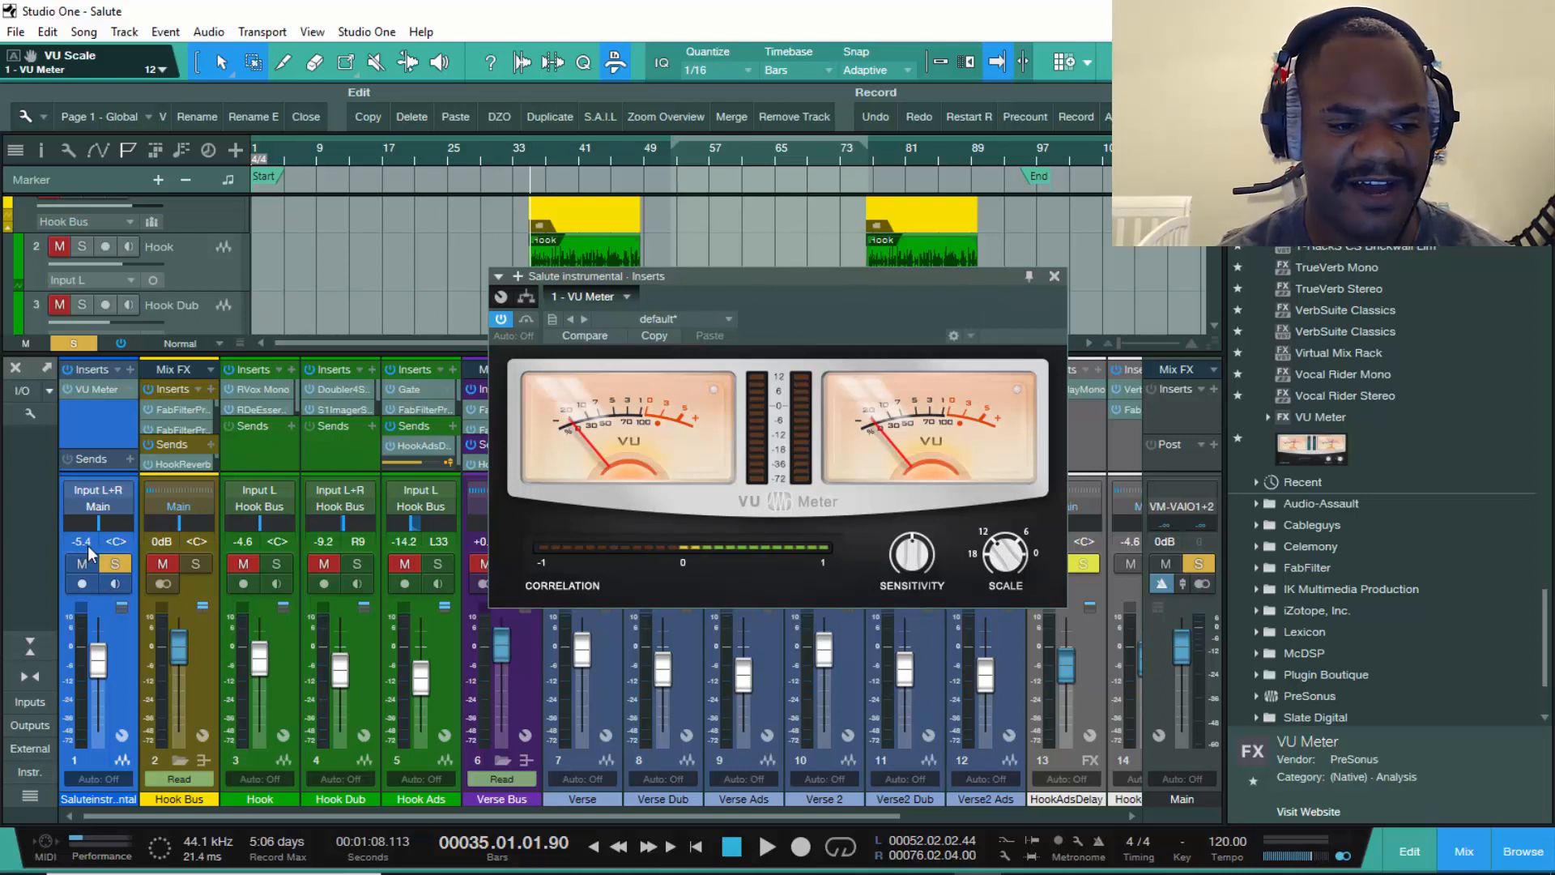
{"action": "left_click", "coordinate": [1054, 276]}
- Select the Salute Instrumental event and play it with its VU Meter open to check the level
{"action": "scroll", "coordinate": [616, 298], "scroll_direction": "up", "scroll_amount": 2}
{"action": "left_click", "coordinate": [470, 241]}
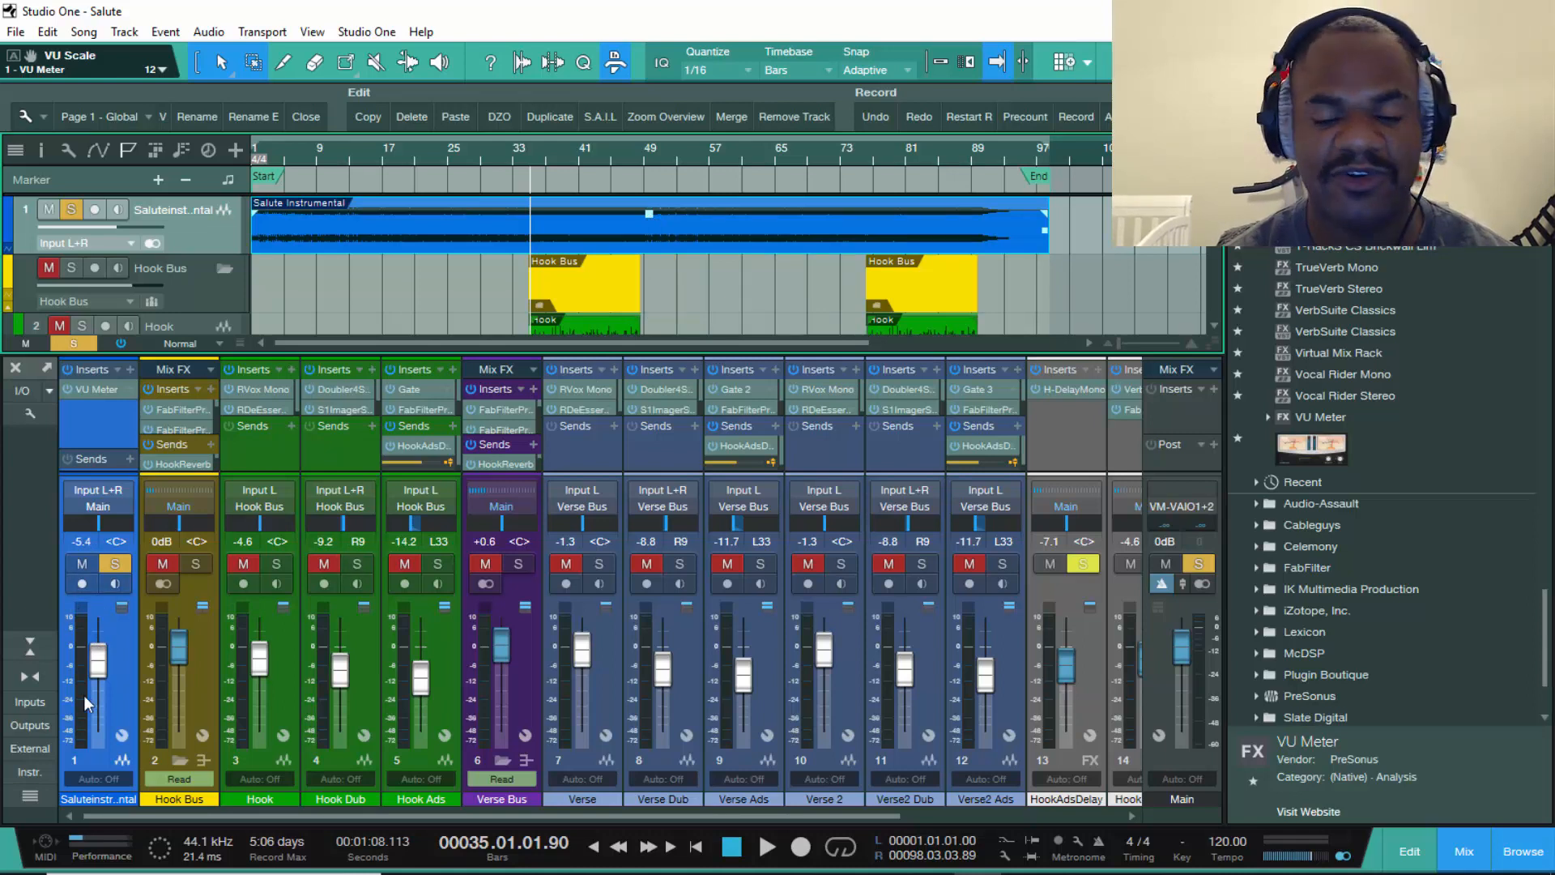
{"action": "mouse_move", "coordinate": [84, 695]}
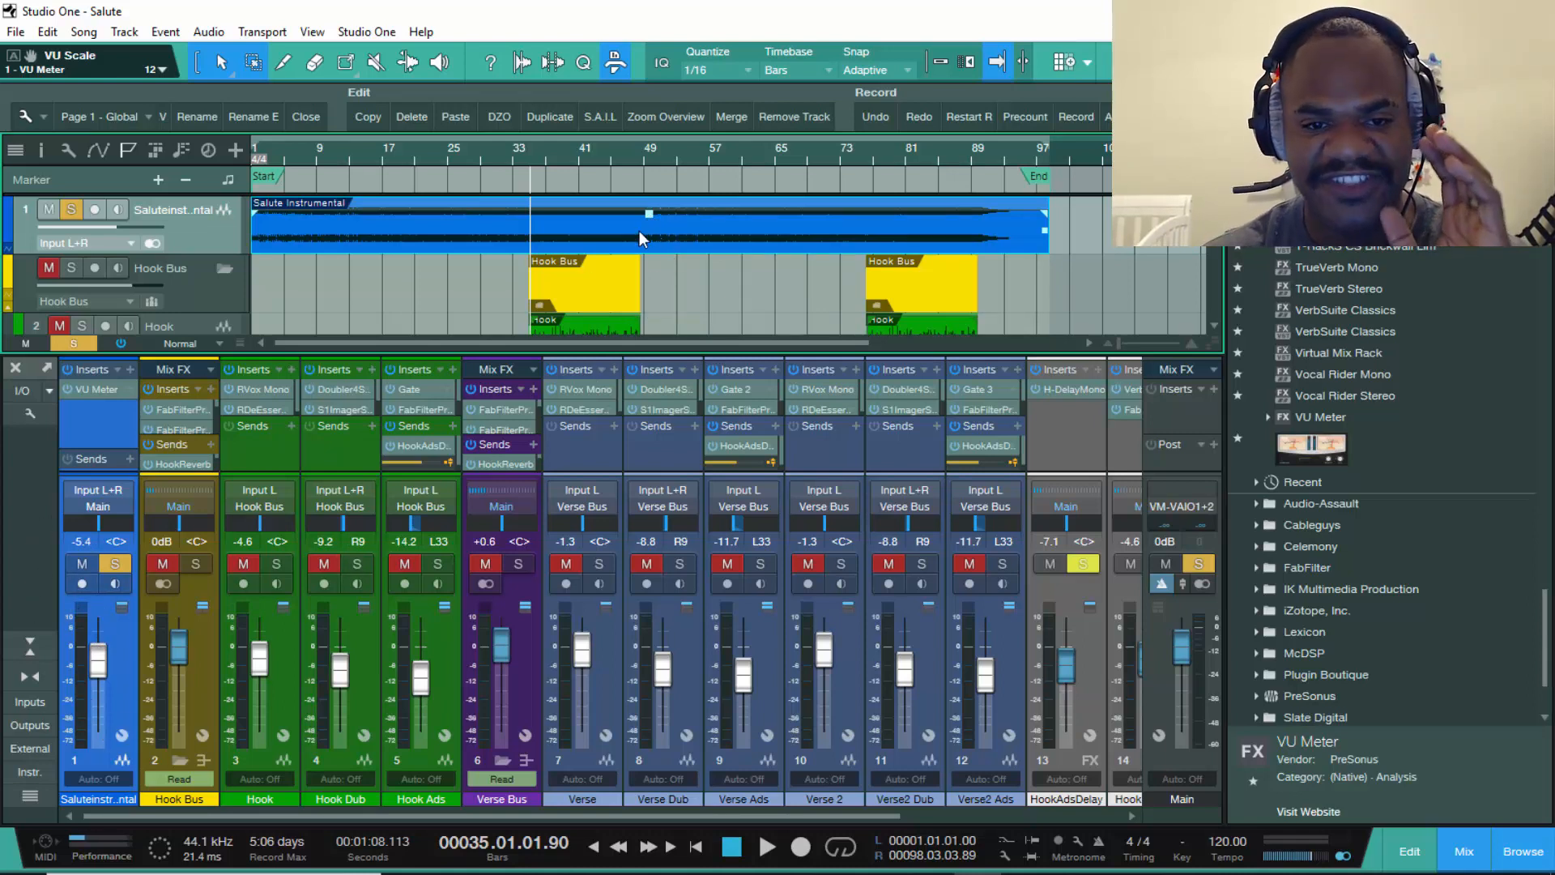
{"action": "left_click", "coordinate": [85, 388]}
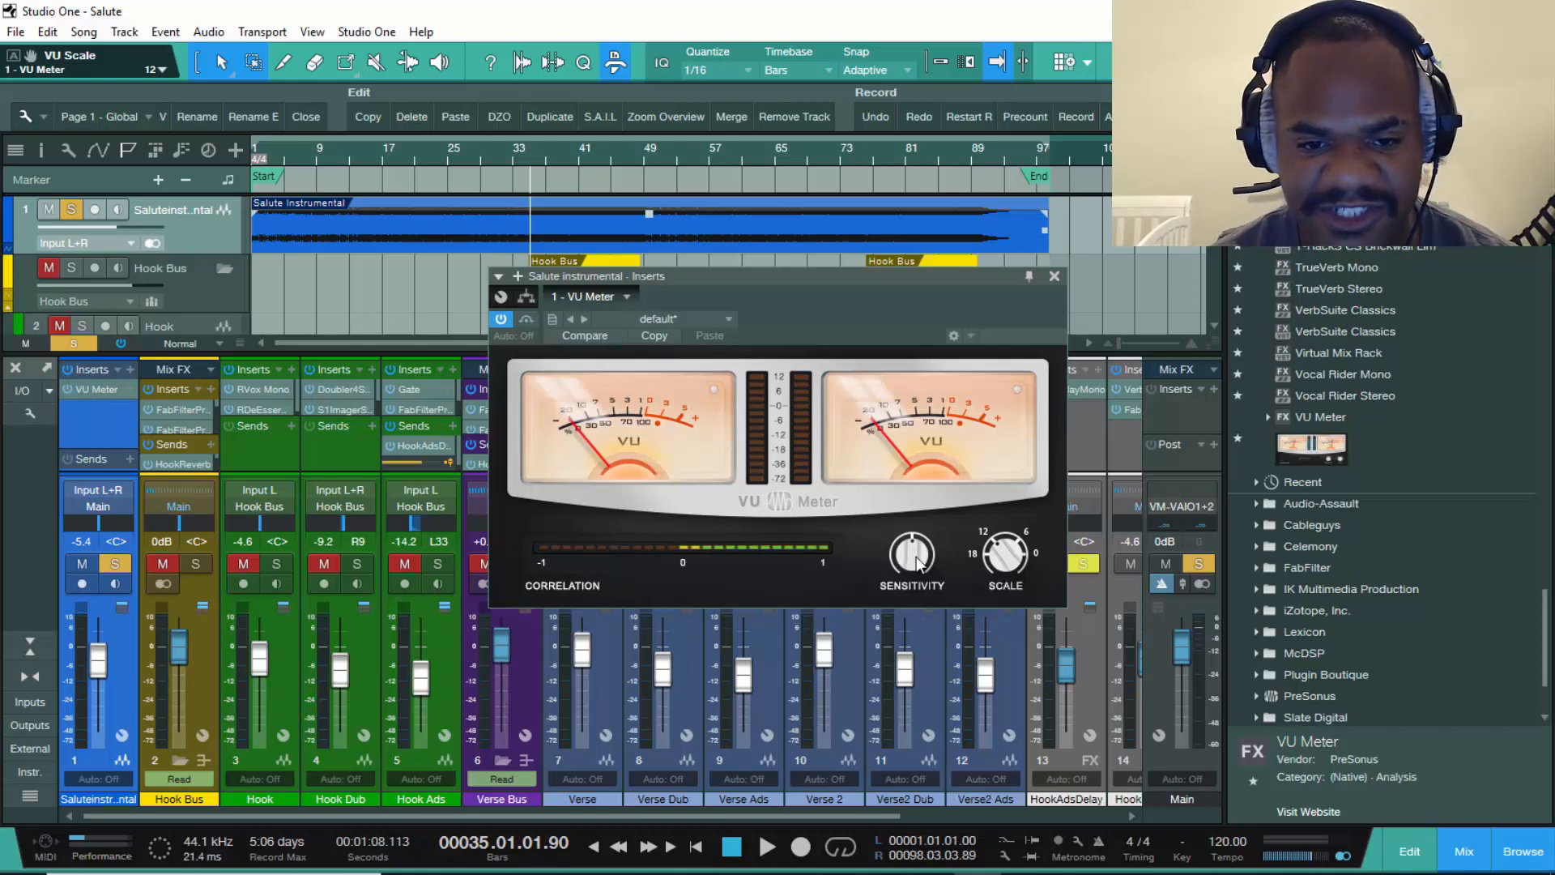
{"action": "key", "text": "space"}
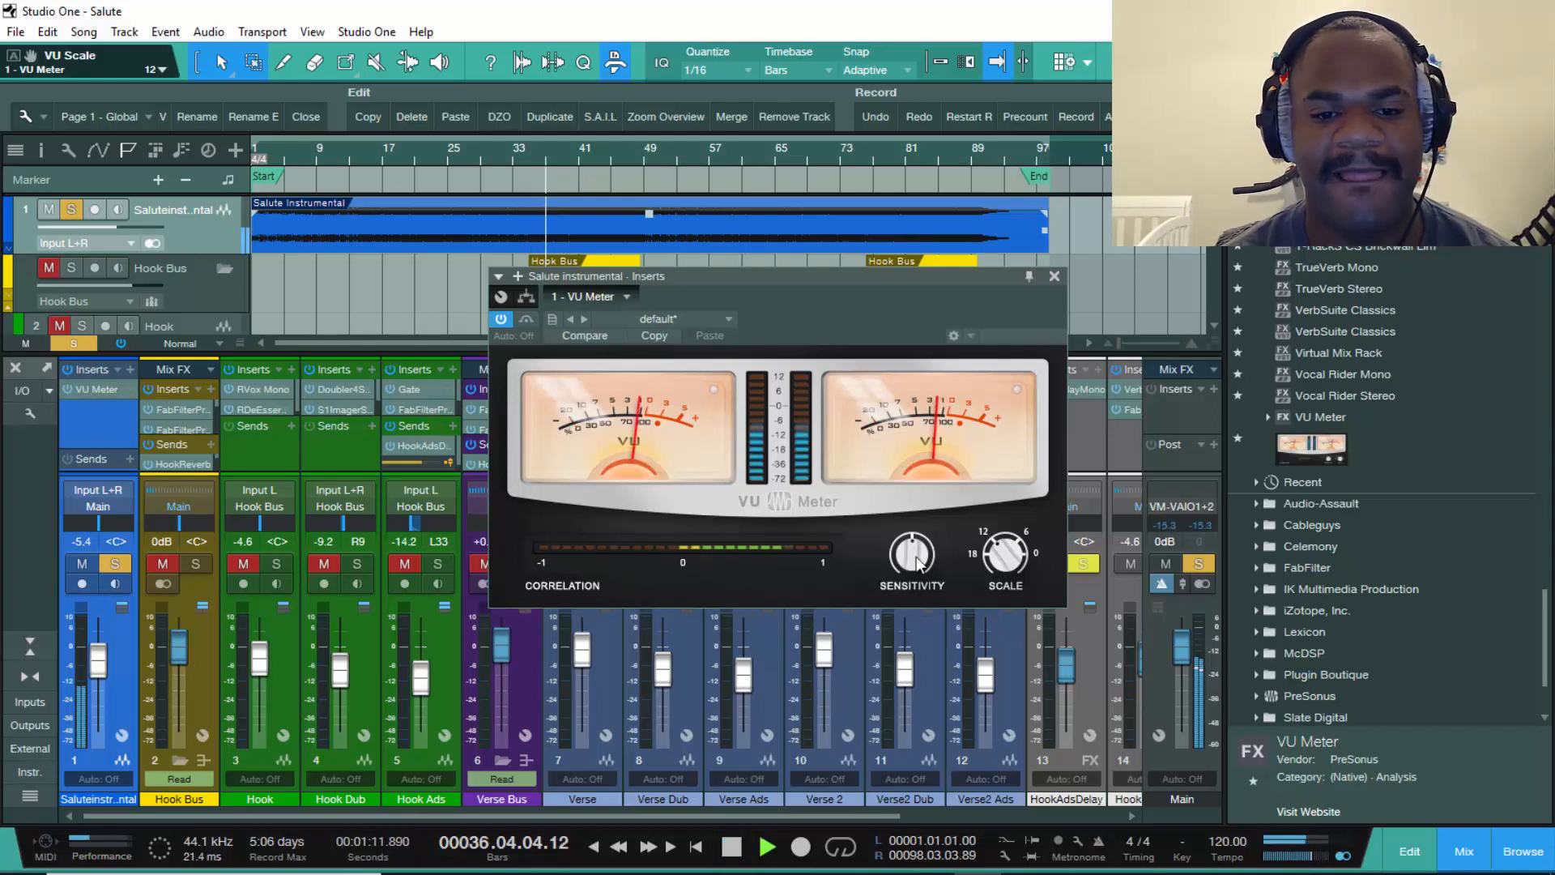
{"action": "key", "text": "space"}
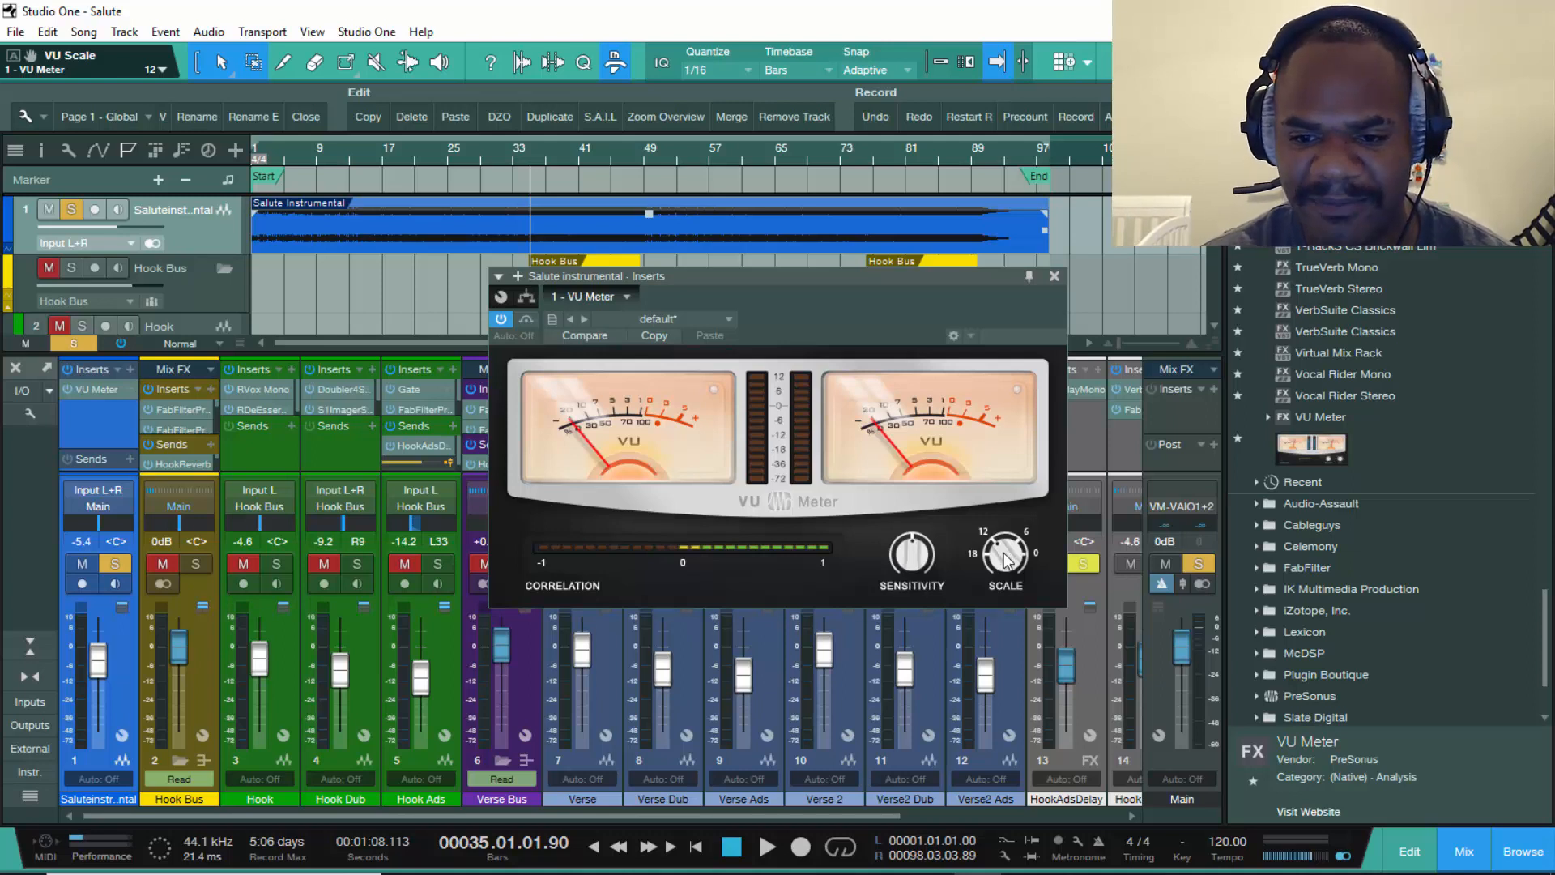
- Try the VU Meter scale at 18 while playing the instrumental, and return the scale to 12
{"action": "left_click_drag", "start_coordinate": [1004, 559], "coordinate": [989, 637]}
{"action": "key", "text": "space"}
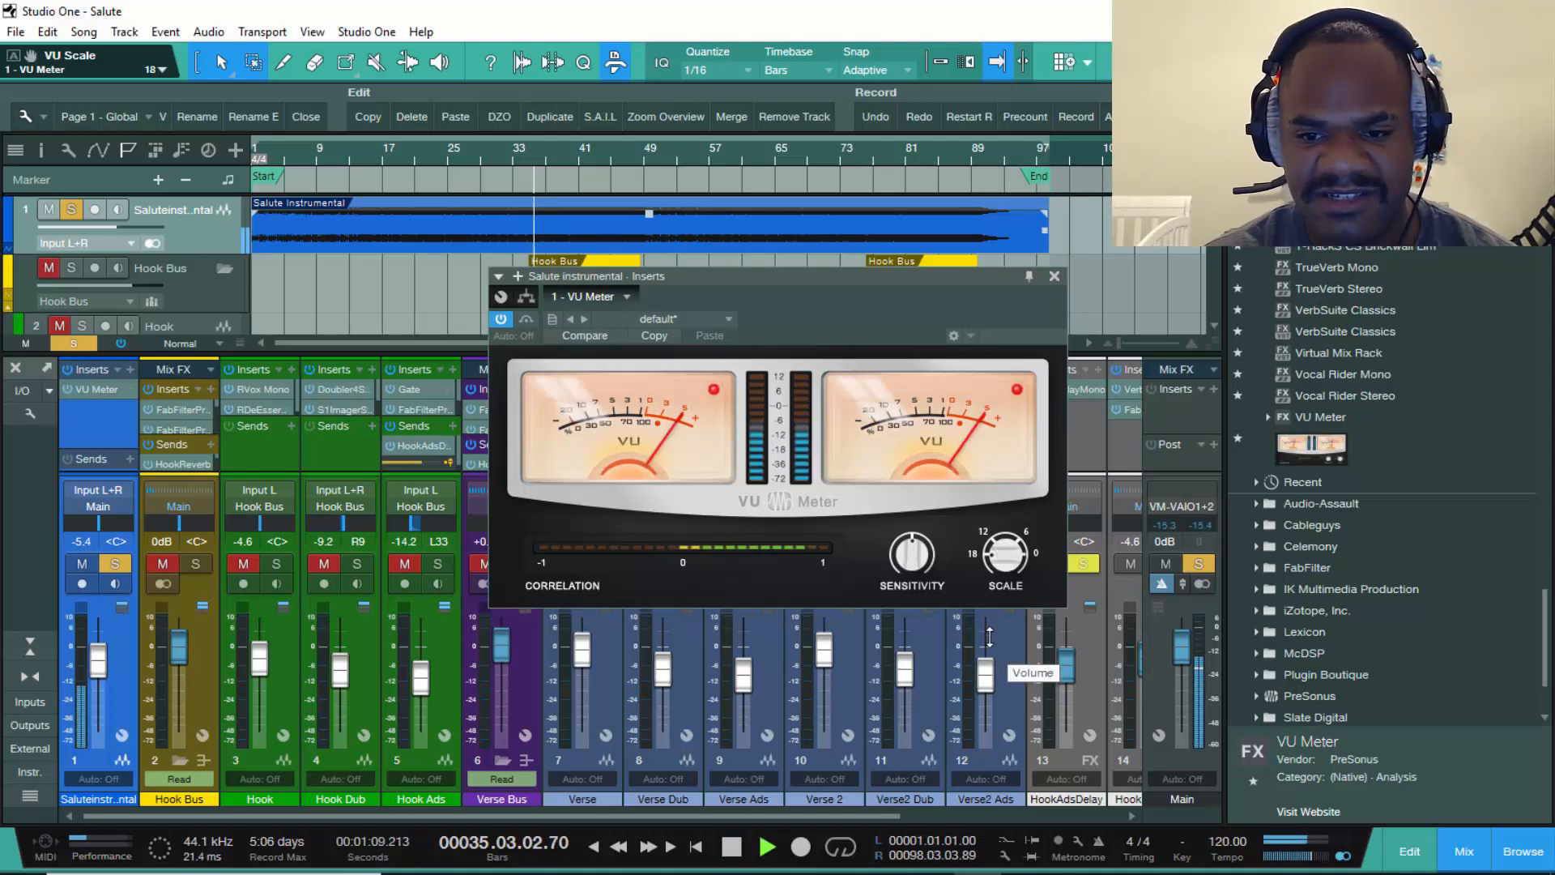
{"action": "key", "text": "space"}
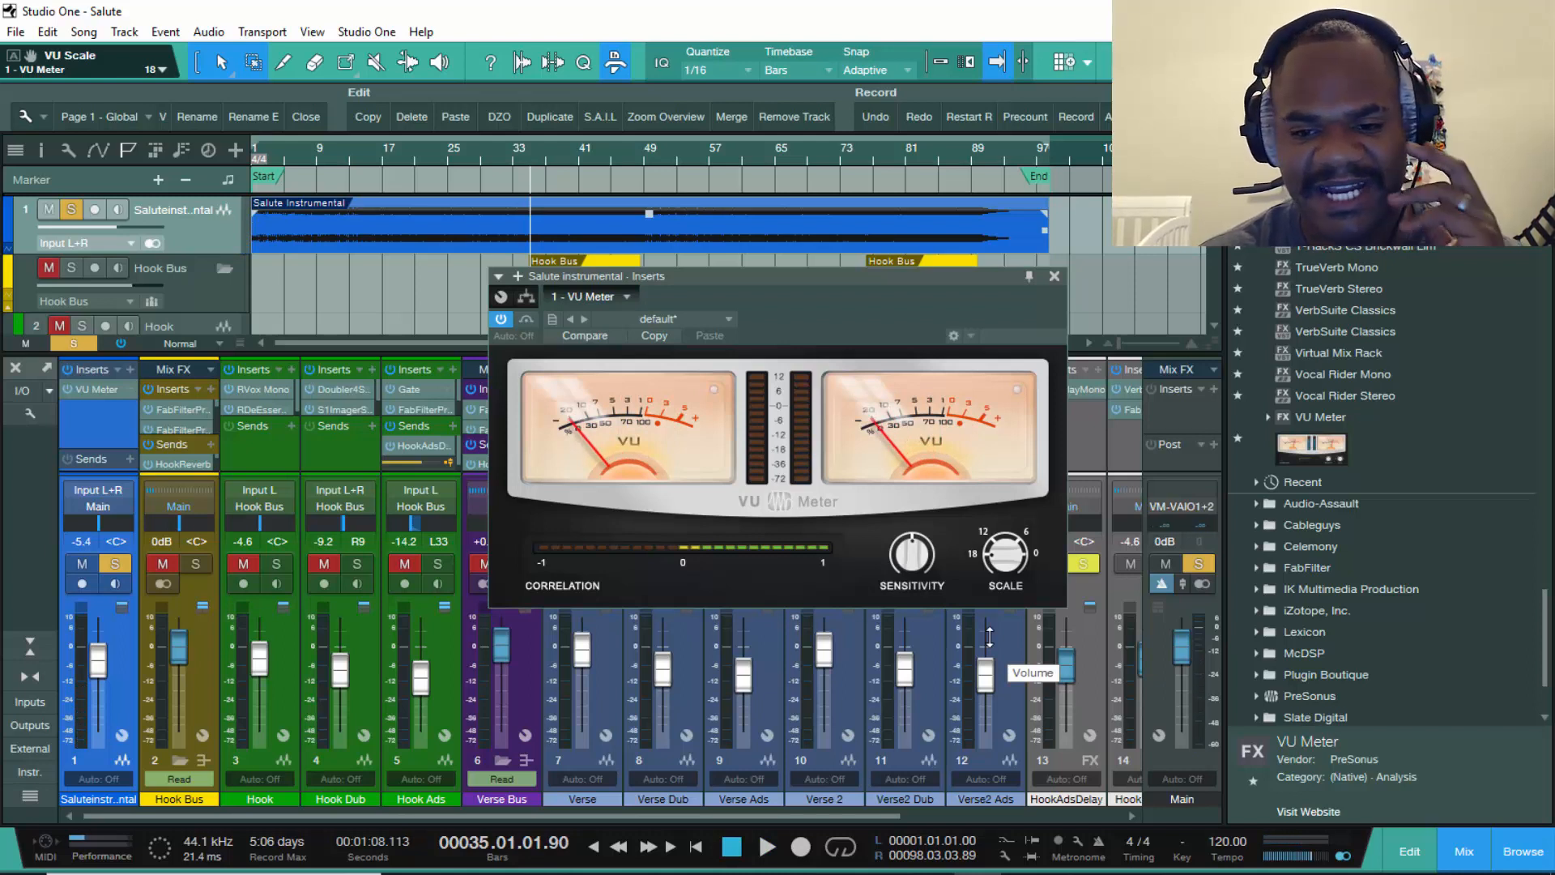
{"action": "left_click_drag", "start_coordinate": [1009, 559], "coordinate": [984, 490]}
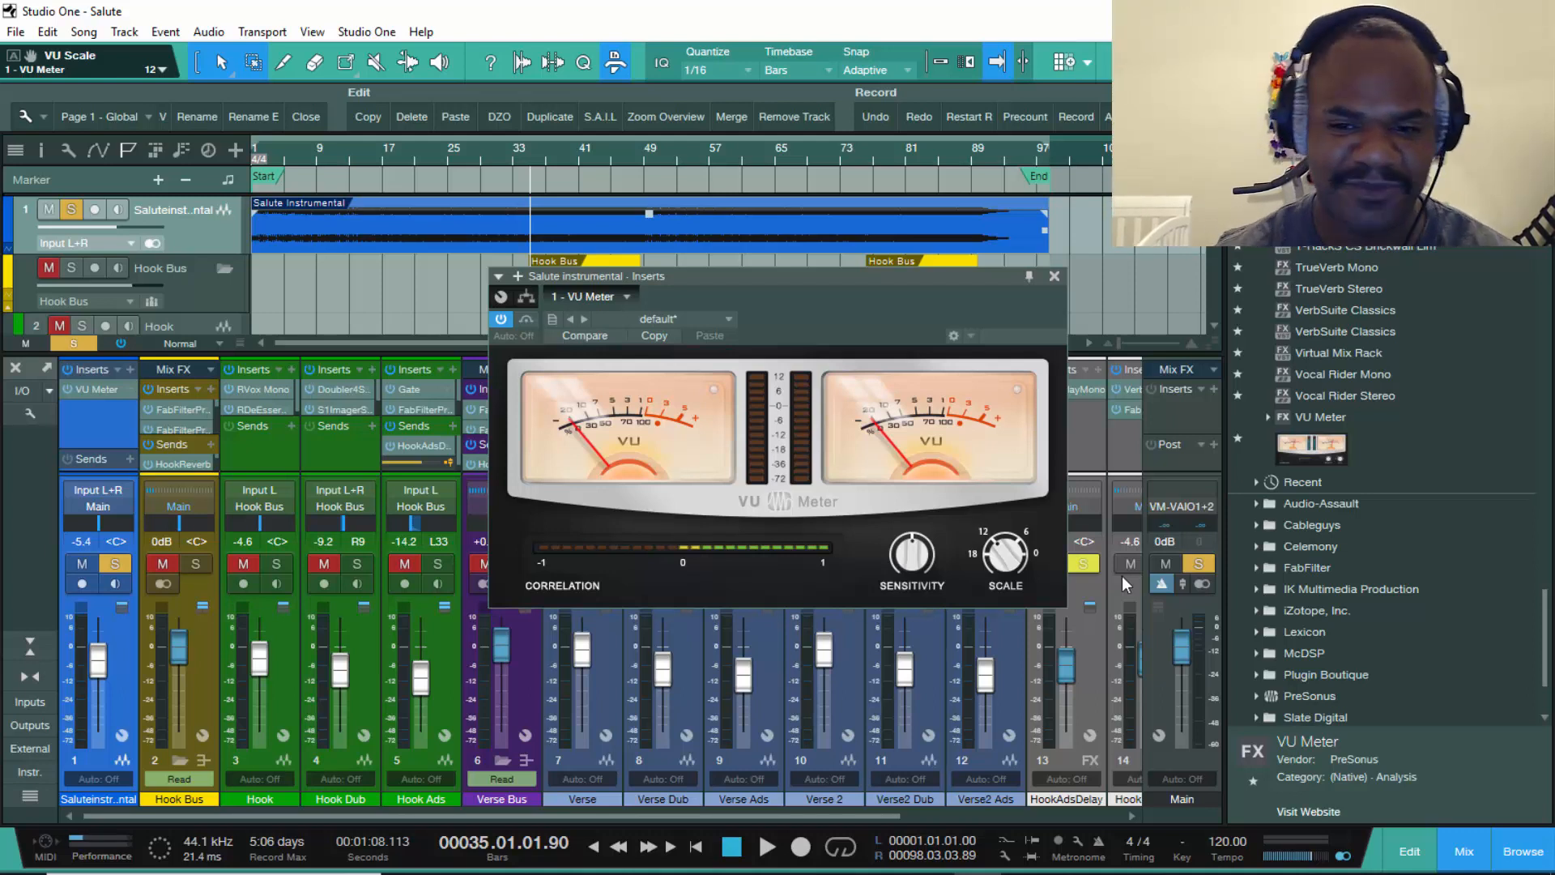
- Recheck the soloed instrumental's playback level on the VU Meter at scale 12, and close the plug-in window
{"action": "key", "text": "space"}
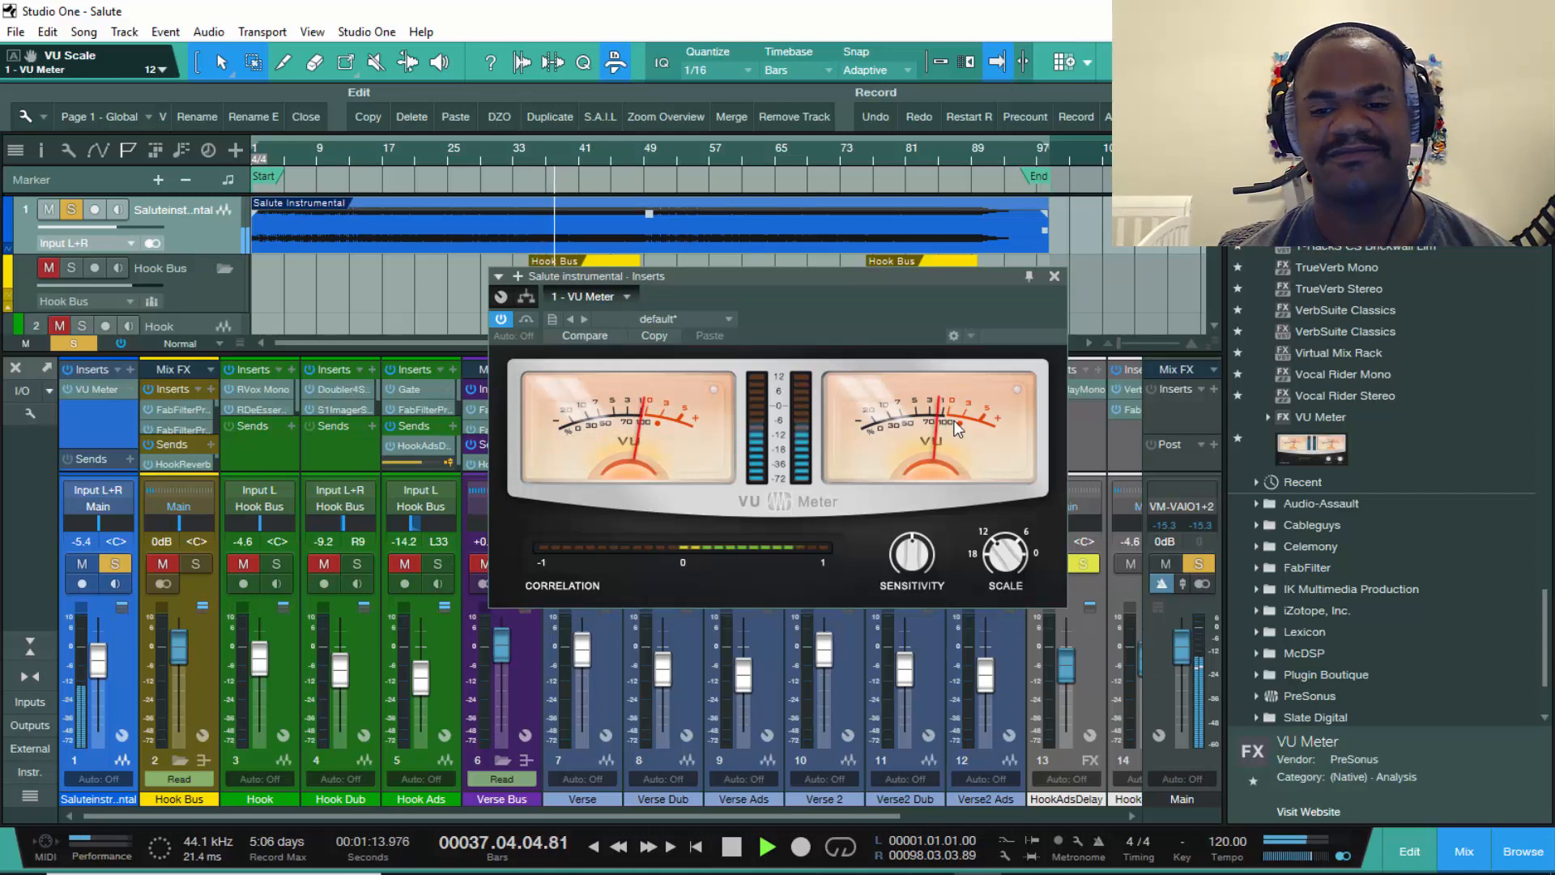
{"action": "key", "text": "space"}
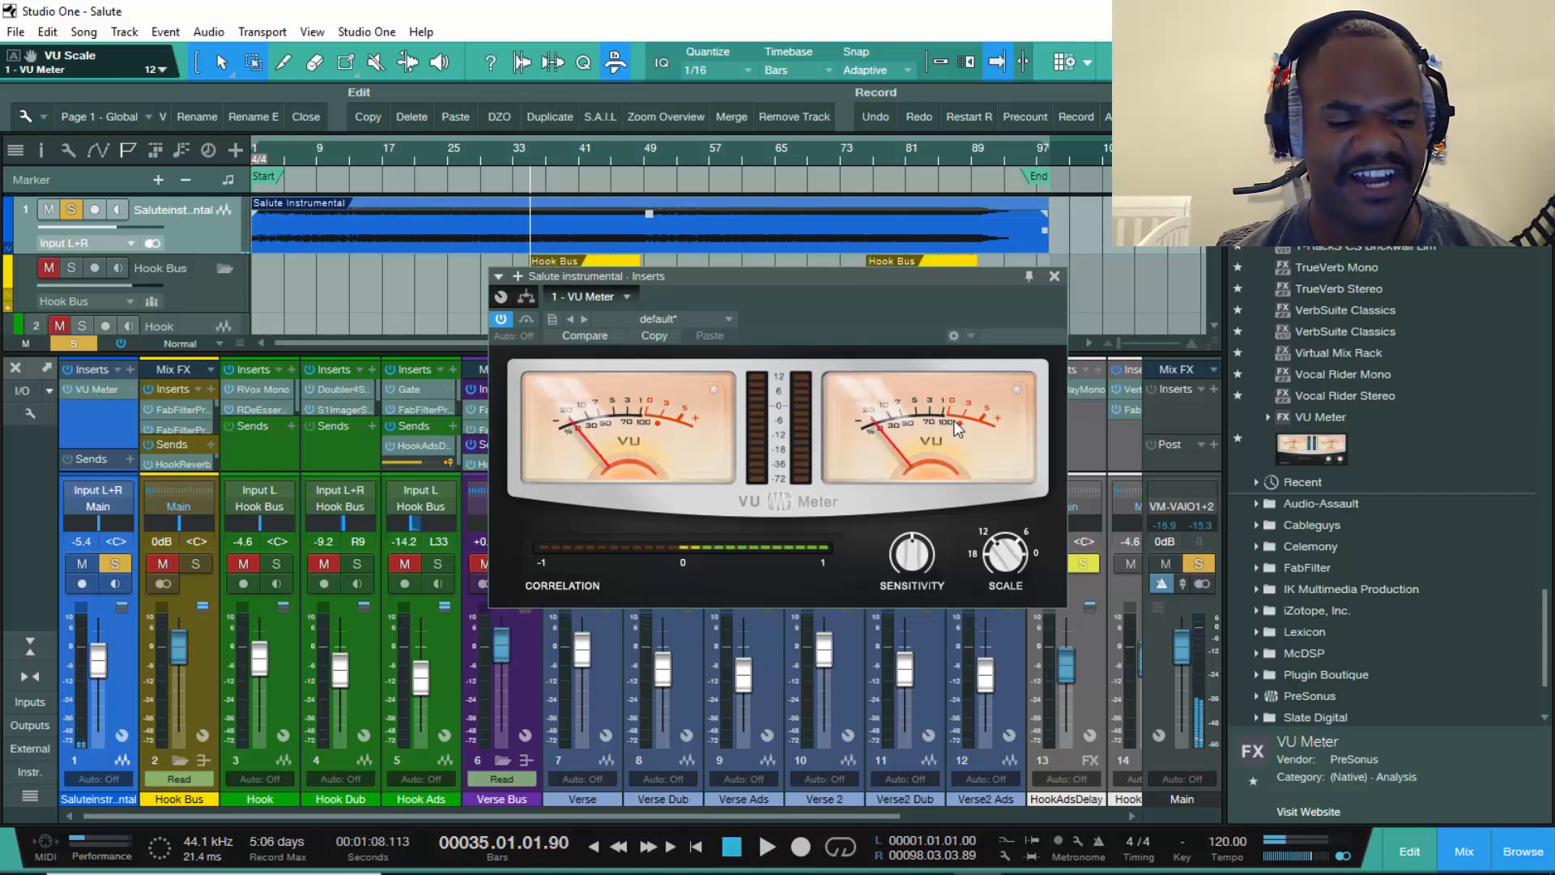
{"action": "left_click", "coordinate": [1055, 279]}
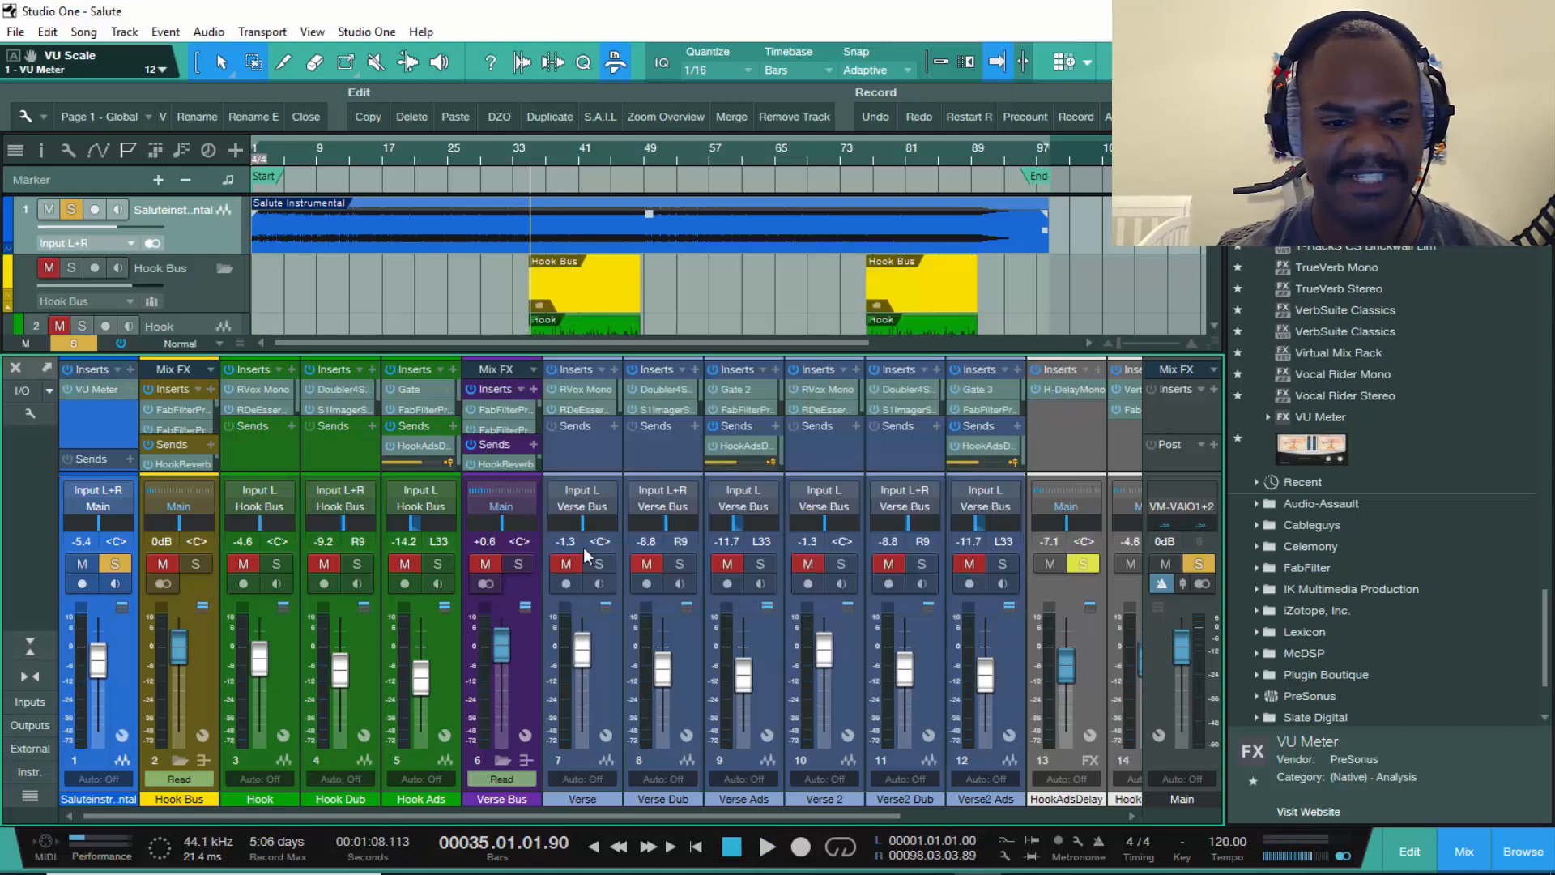
- Bypass the inserts on the Verse Bus and its six verse channels, and collapse the Verse Bus folder
{"action": "left_click", "coordinate": [511, 649]}
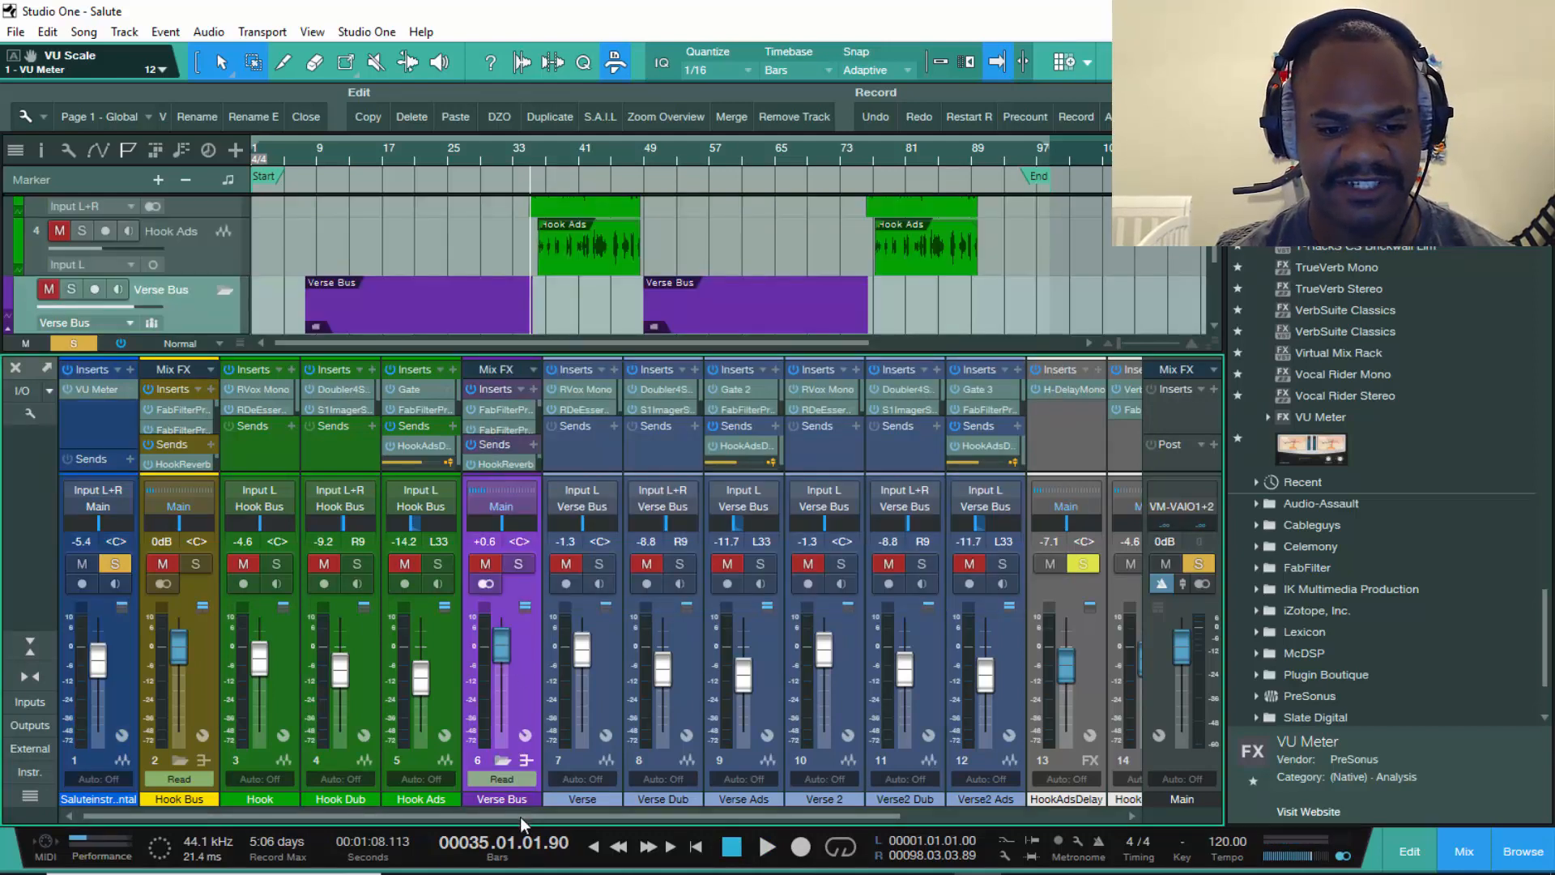
{"action": "left_click_drag", "start_coordinate": [520, 816], "coordinate": [648, 820]}
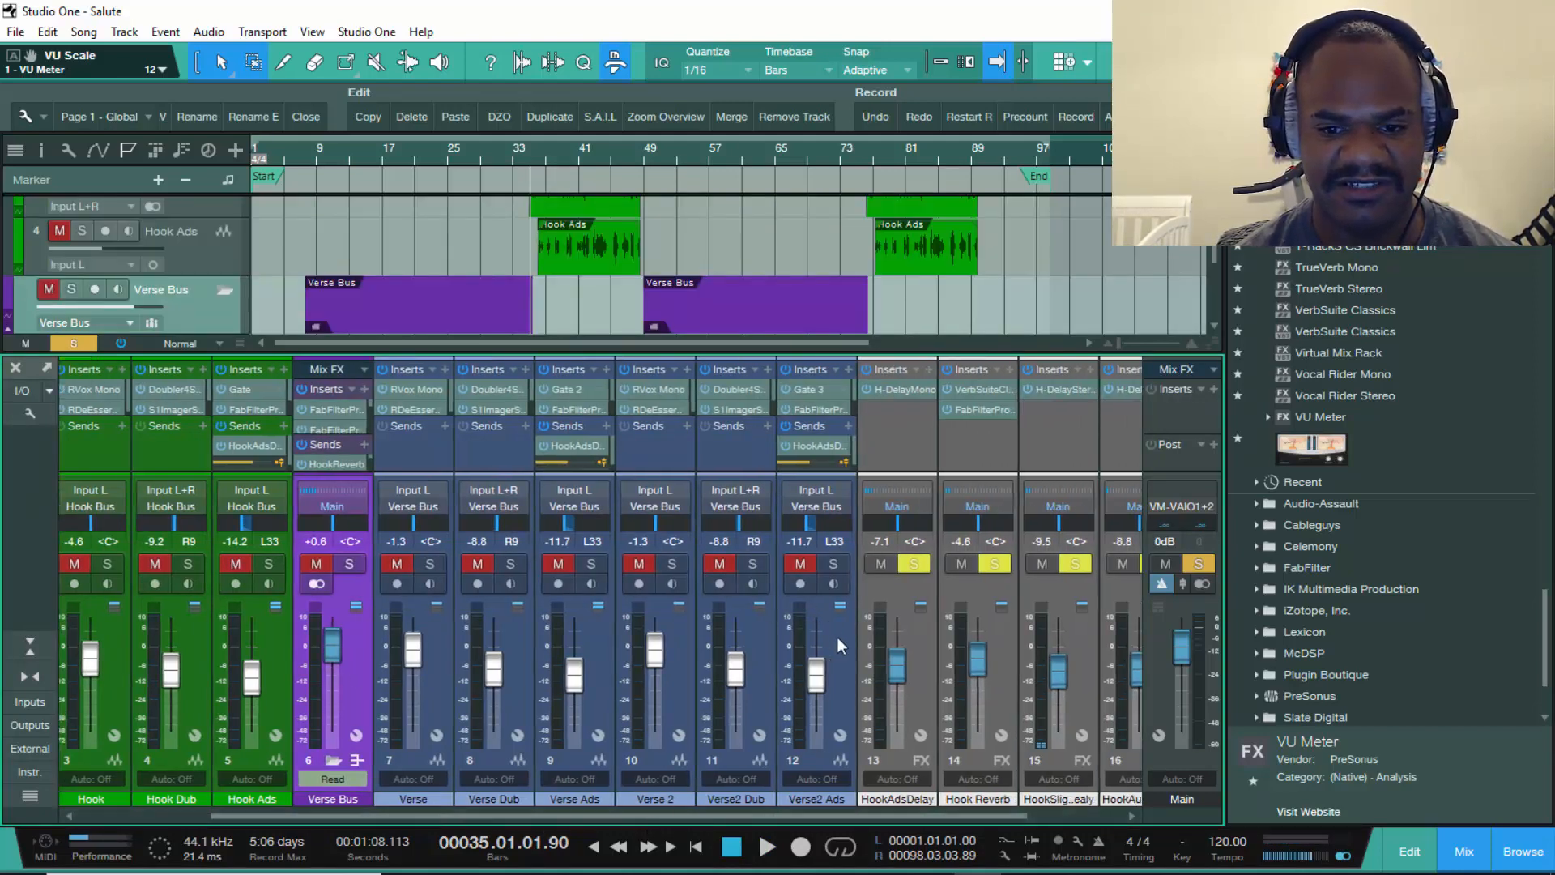
{"action": "left_click", "coordinate": [305, 391]}
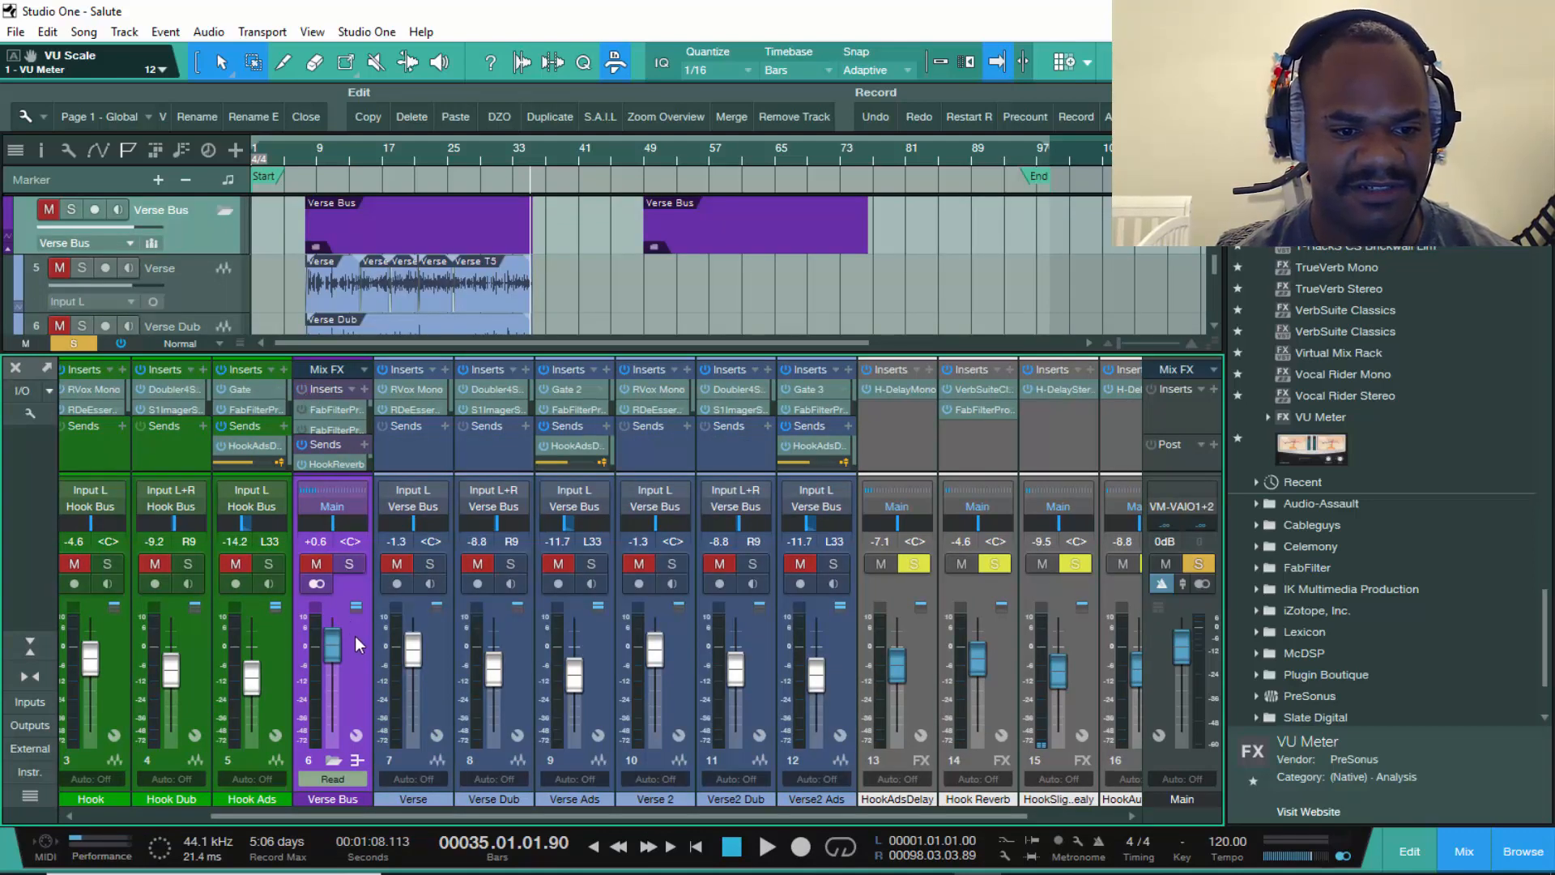
{"action": "left_click", "coordinate": [838, 687]}
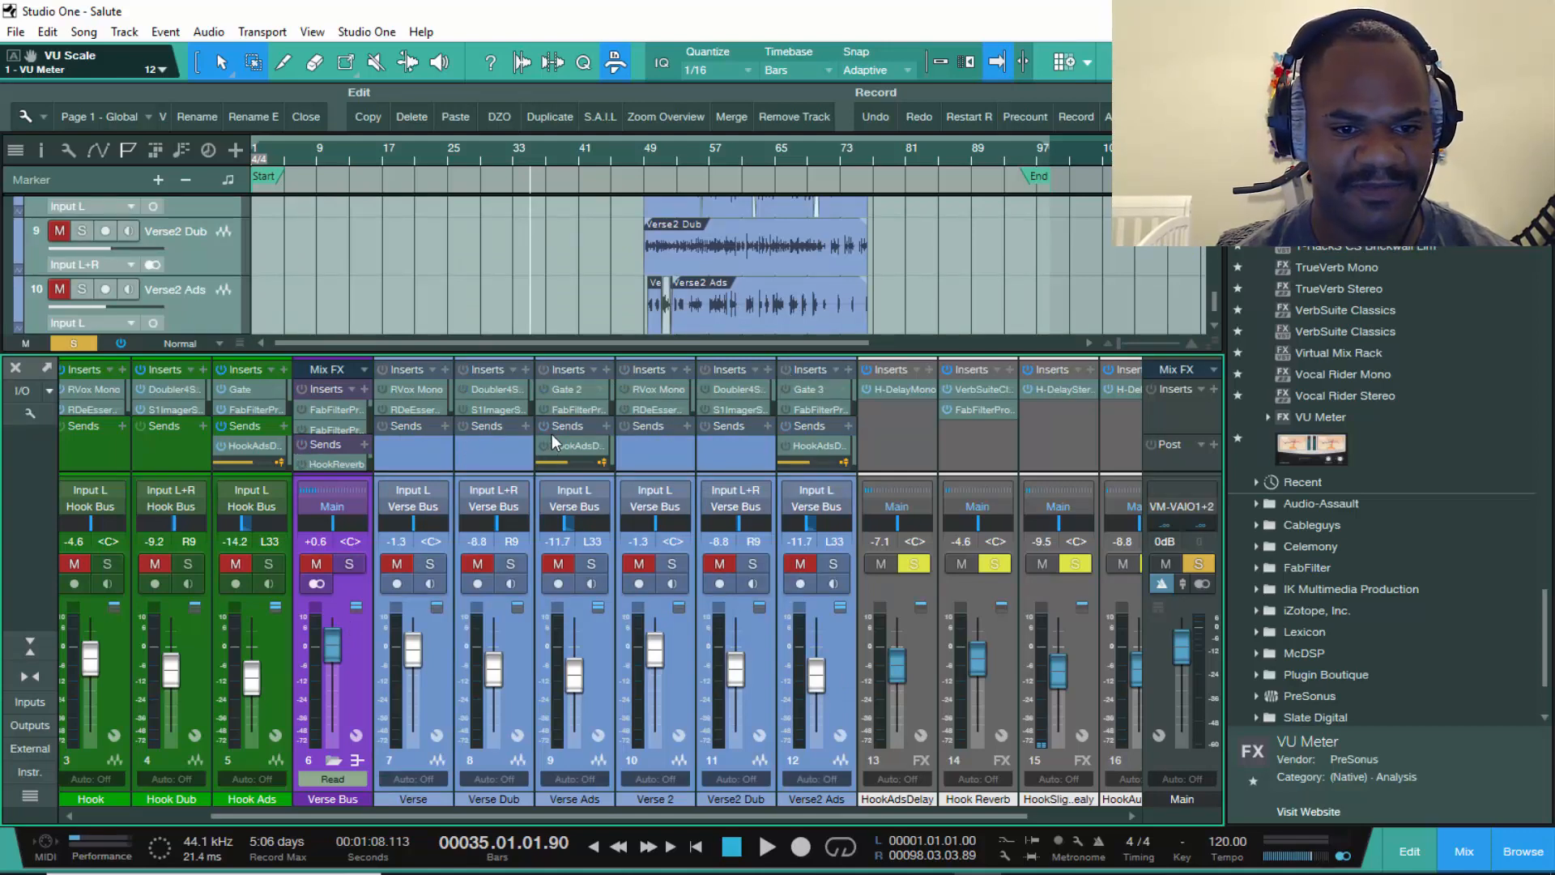
{"action": "left_click", "coordinate": [346, 761]}
{"action": "left_click", "coordinate": [334, 761]}
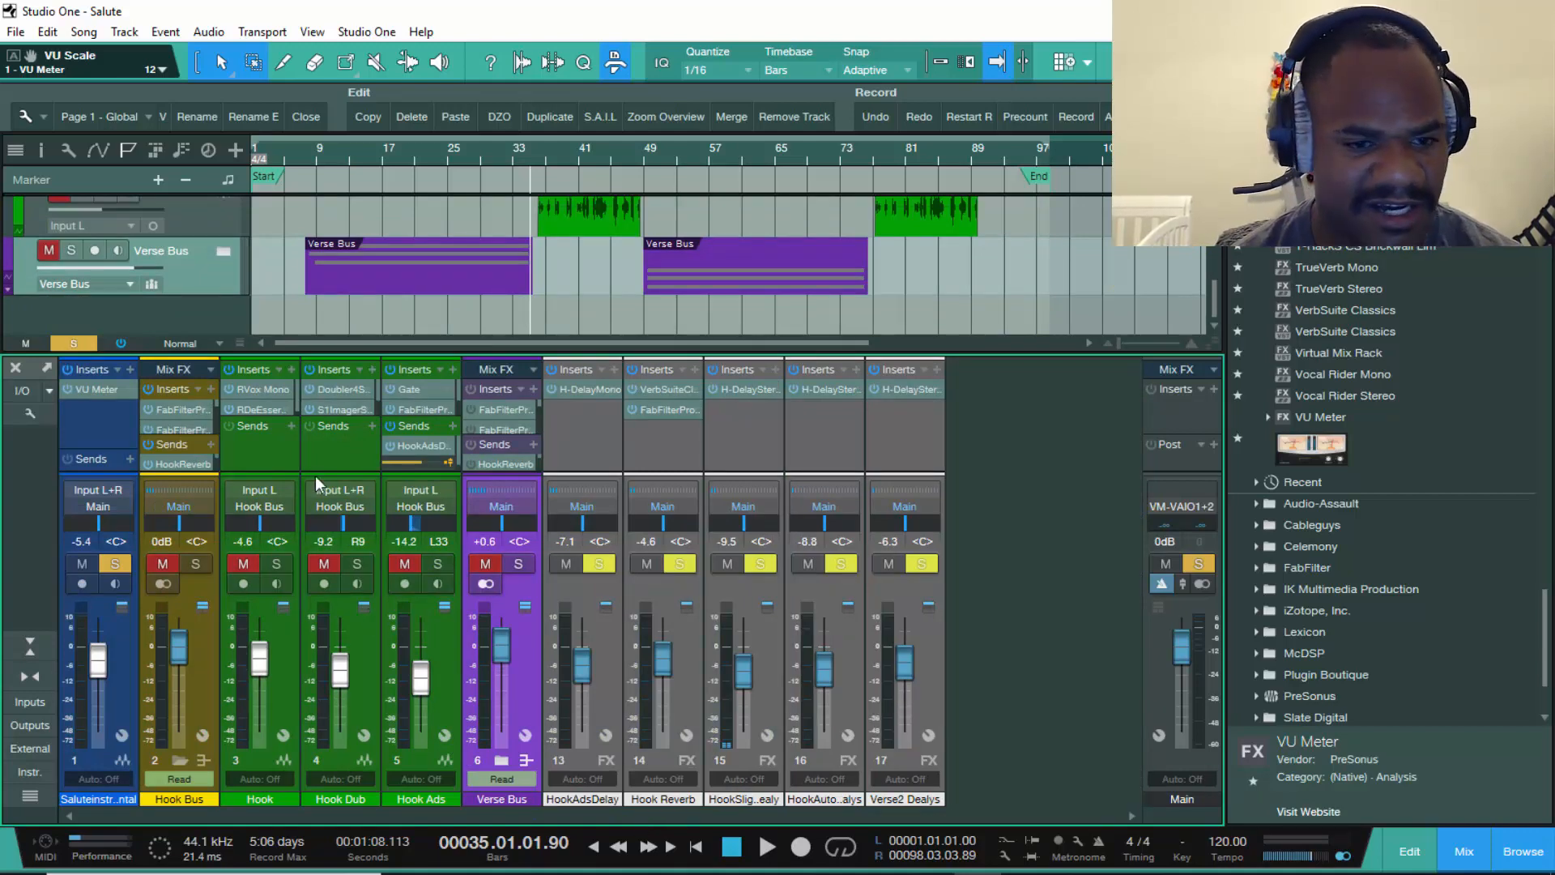
- Reopen the instrumental's VU Meter, play the soloed instrumental to check its level against the meter, and close the plug-in window
{"action": "left_click", "coordinate": [90, 394]}
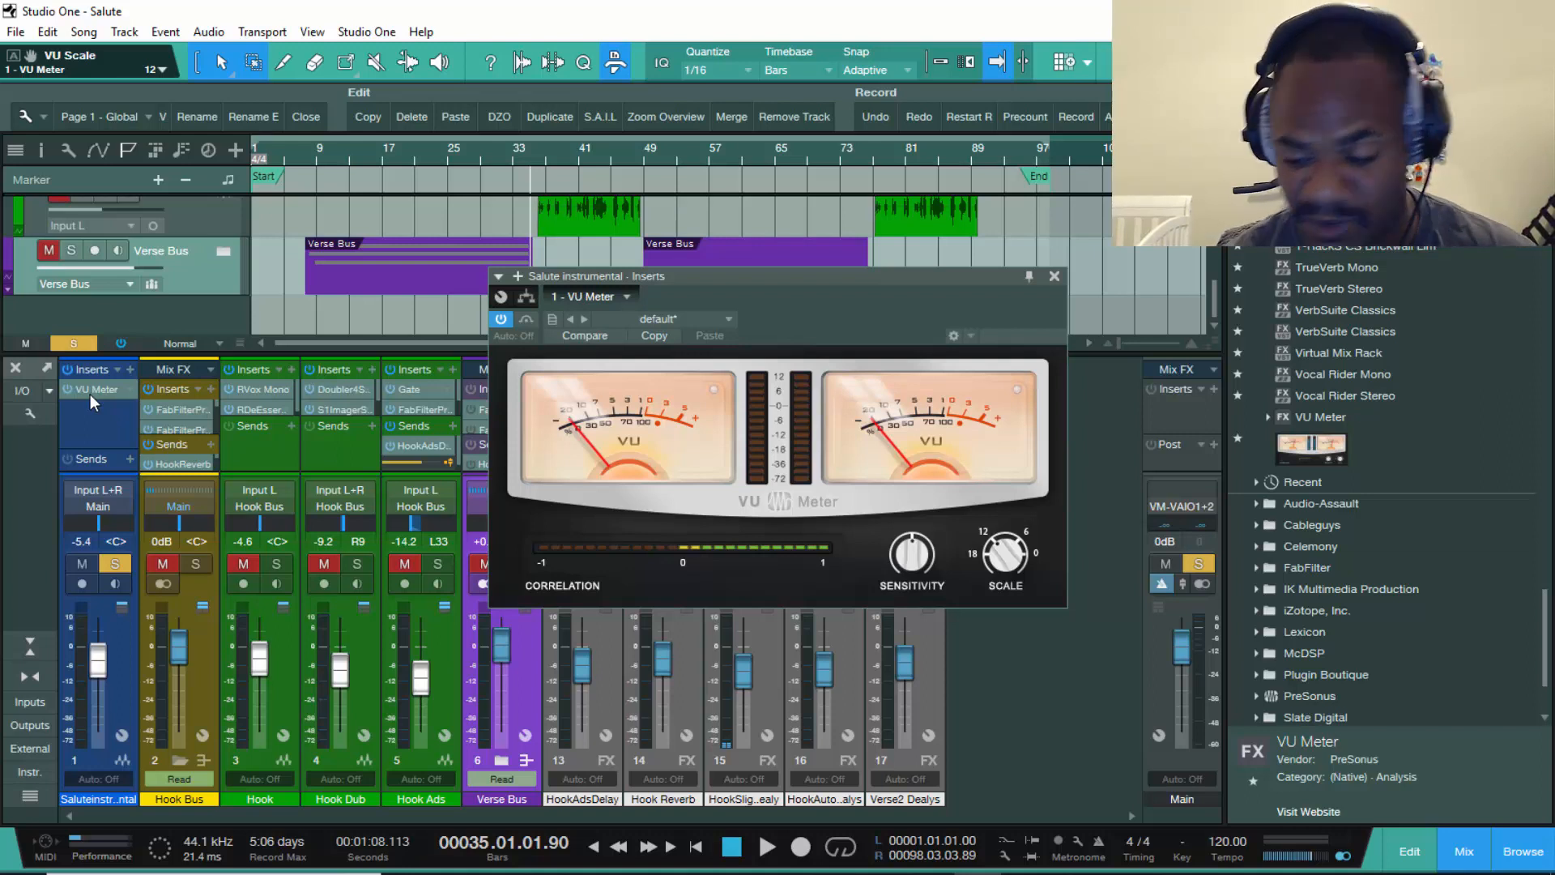
{"action": "key", "text": "space"}
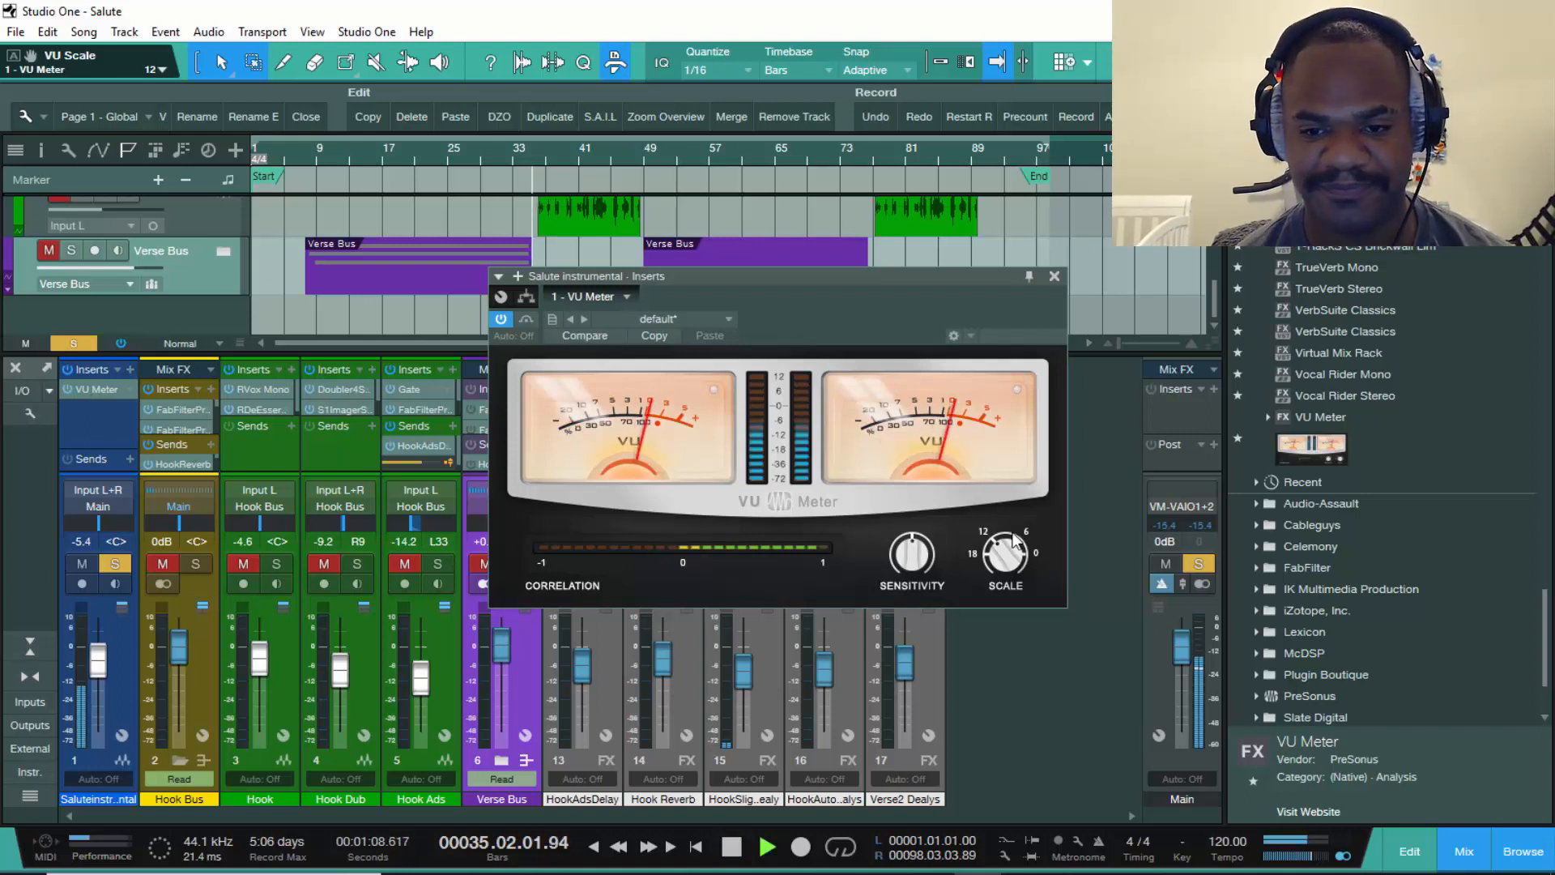
{"action": "key", "text": "space"}
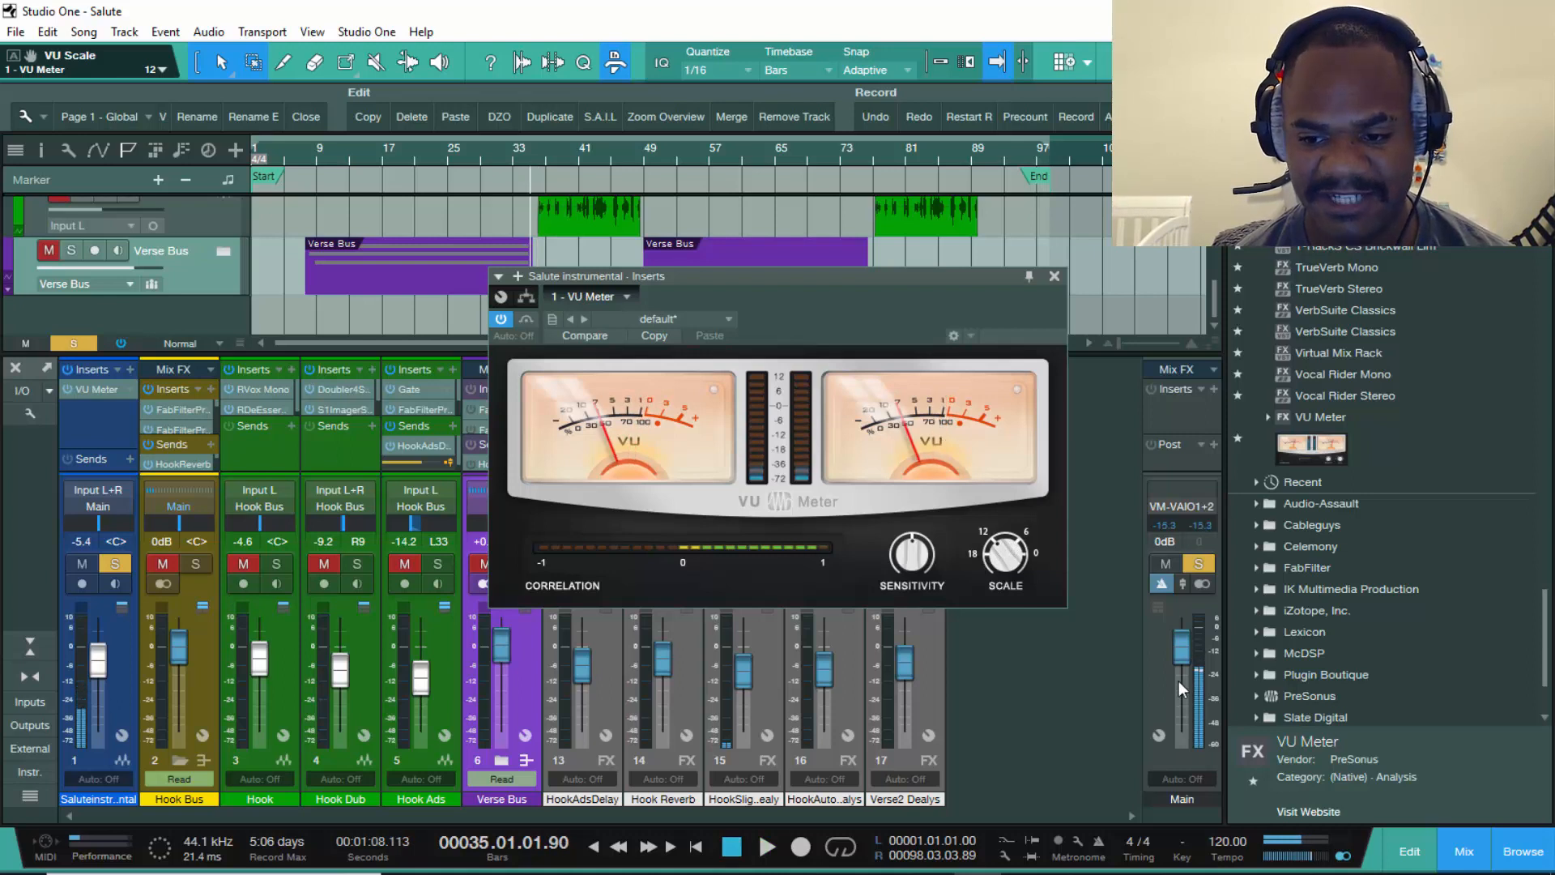
{"action": "key", "text": "space"}
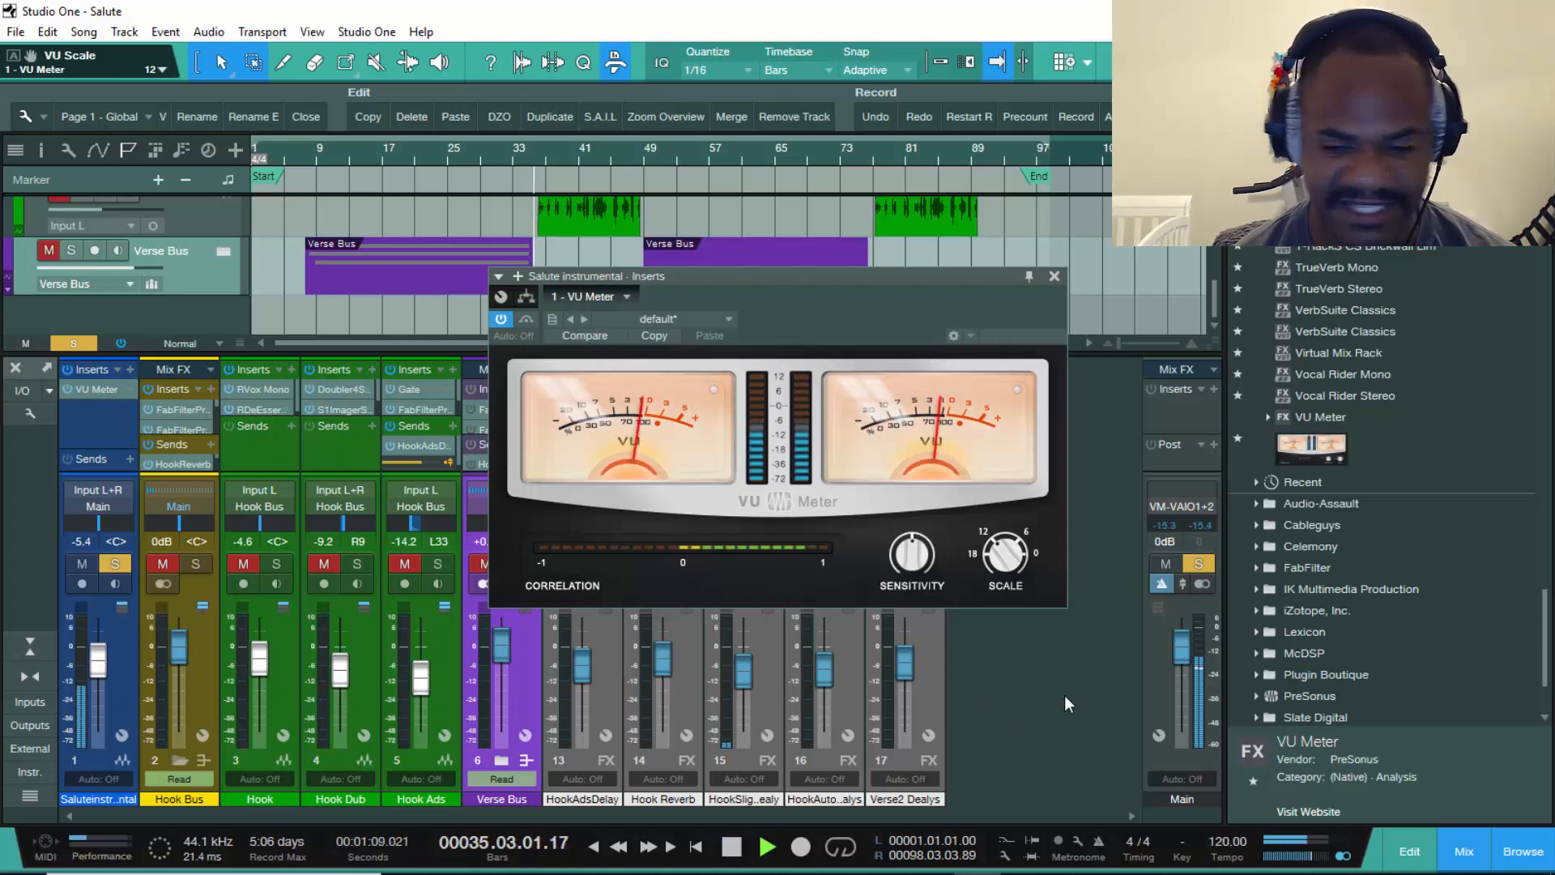
{"action": "key", "text": "space"}
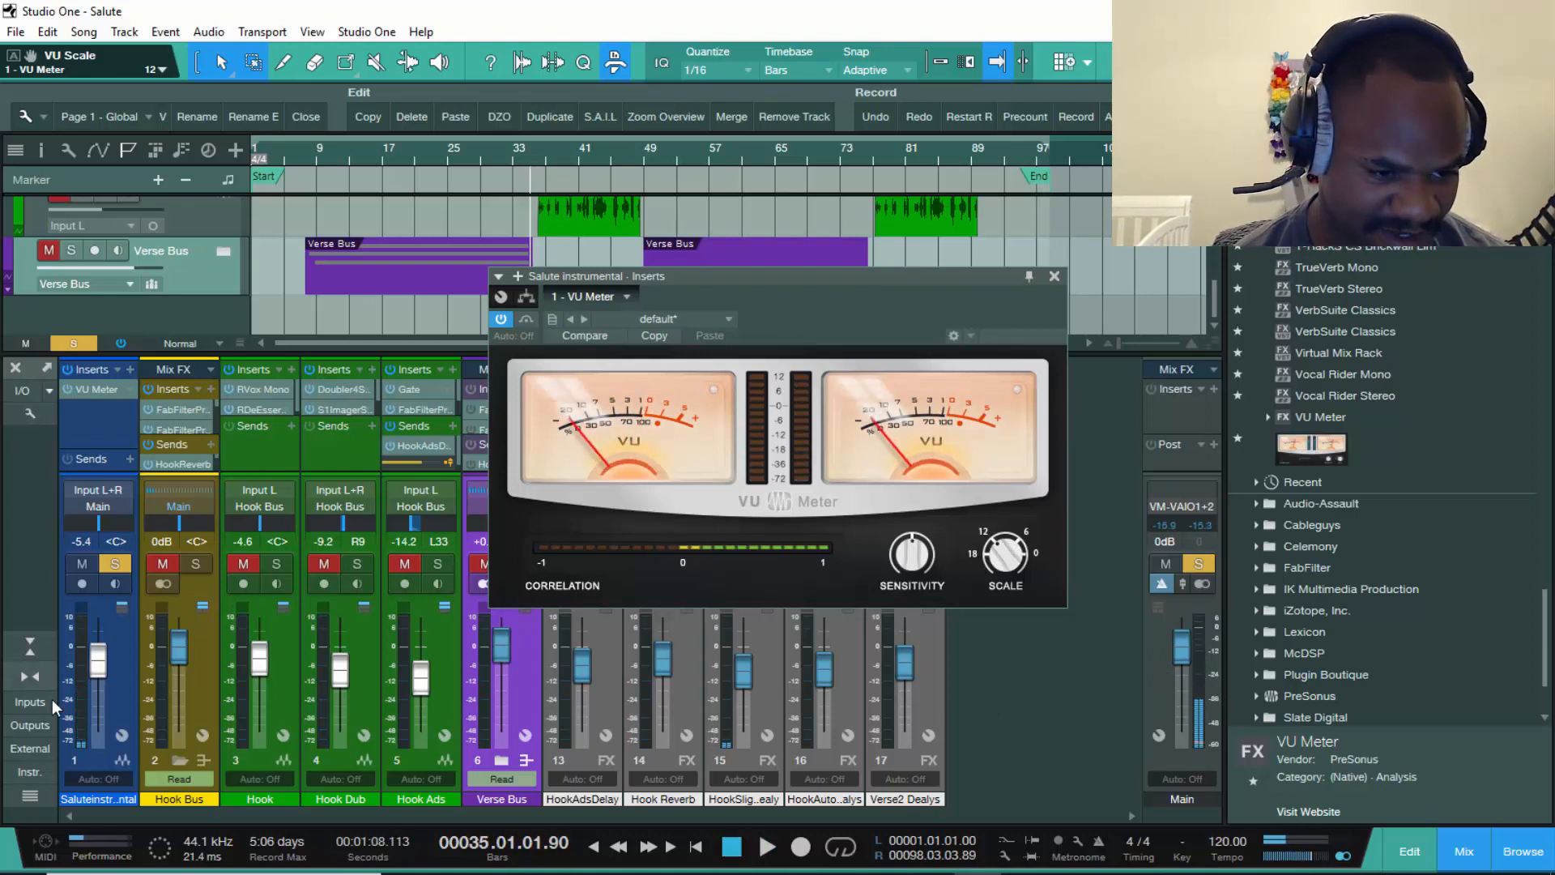
{"action": "key", "text": "space"}
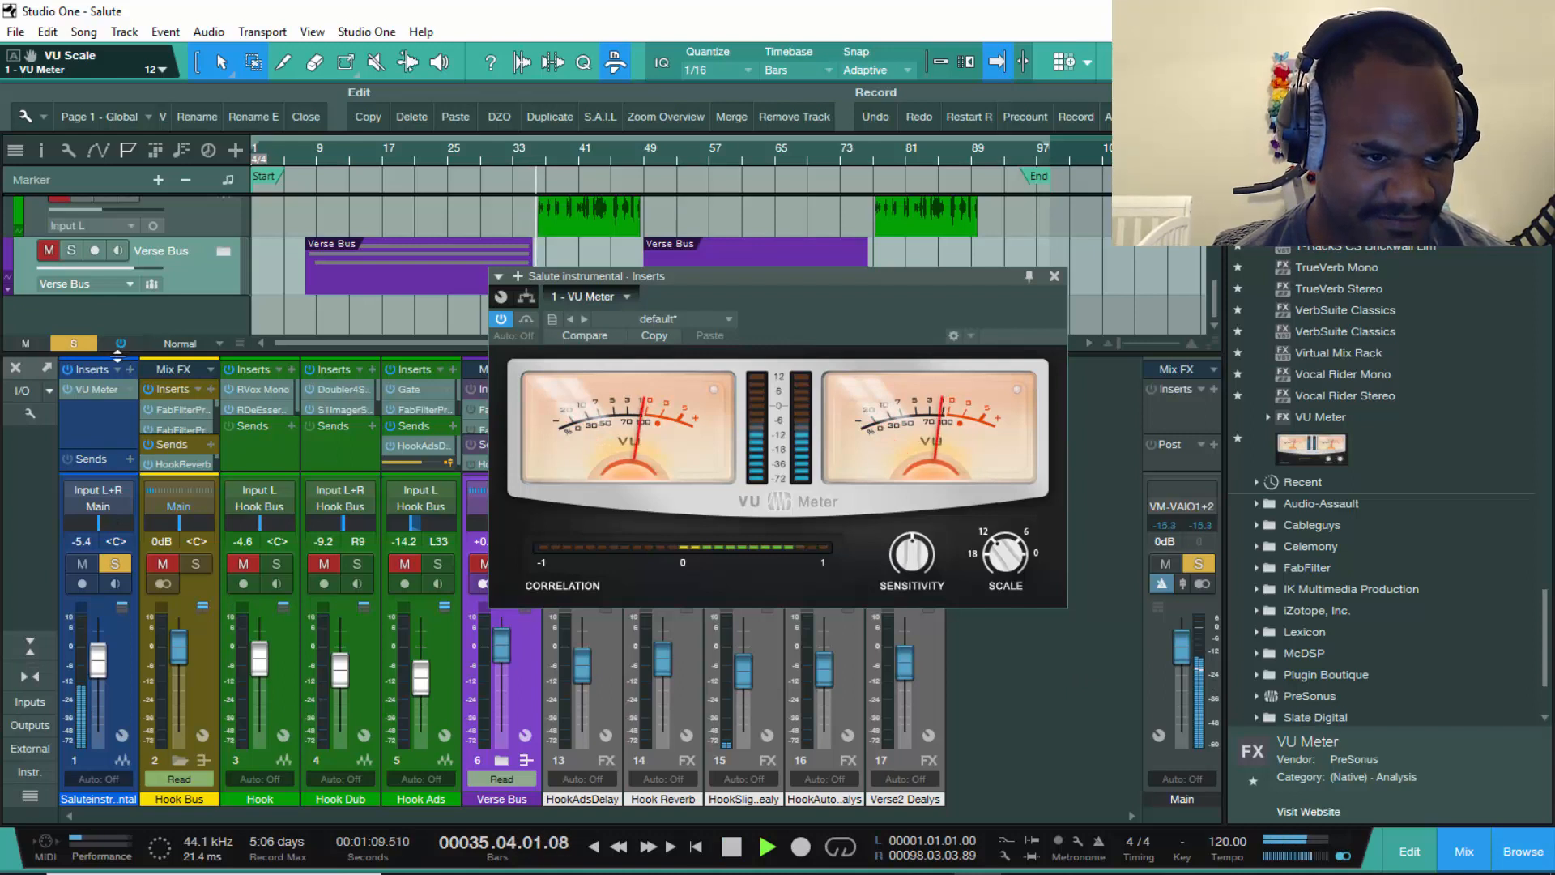
{"action": "left_click_drag", "start_coordinate": [117, 354], "coordinate": [117, 213]}
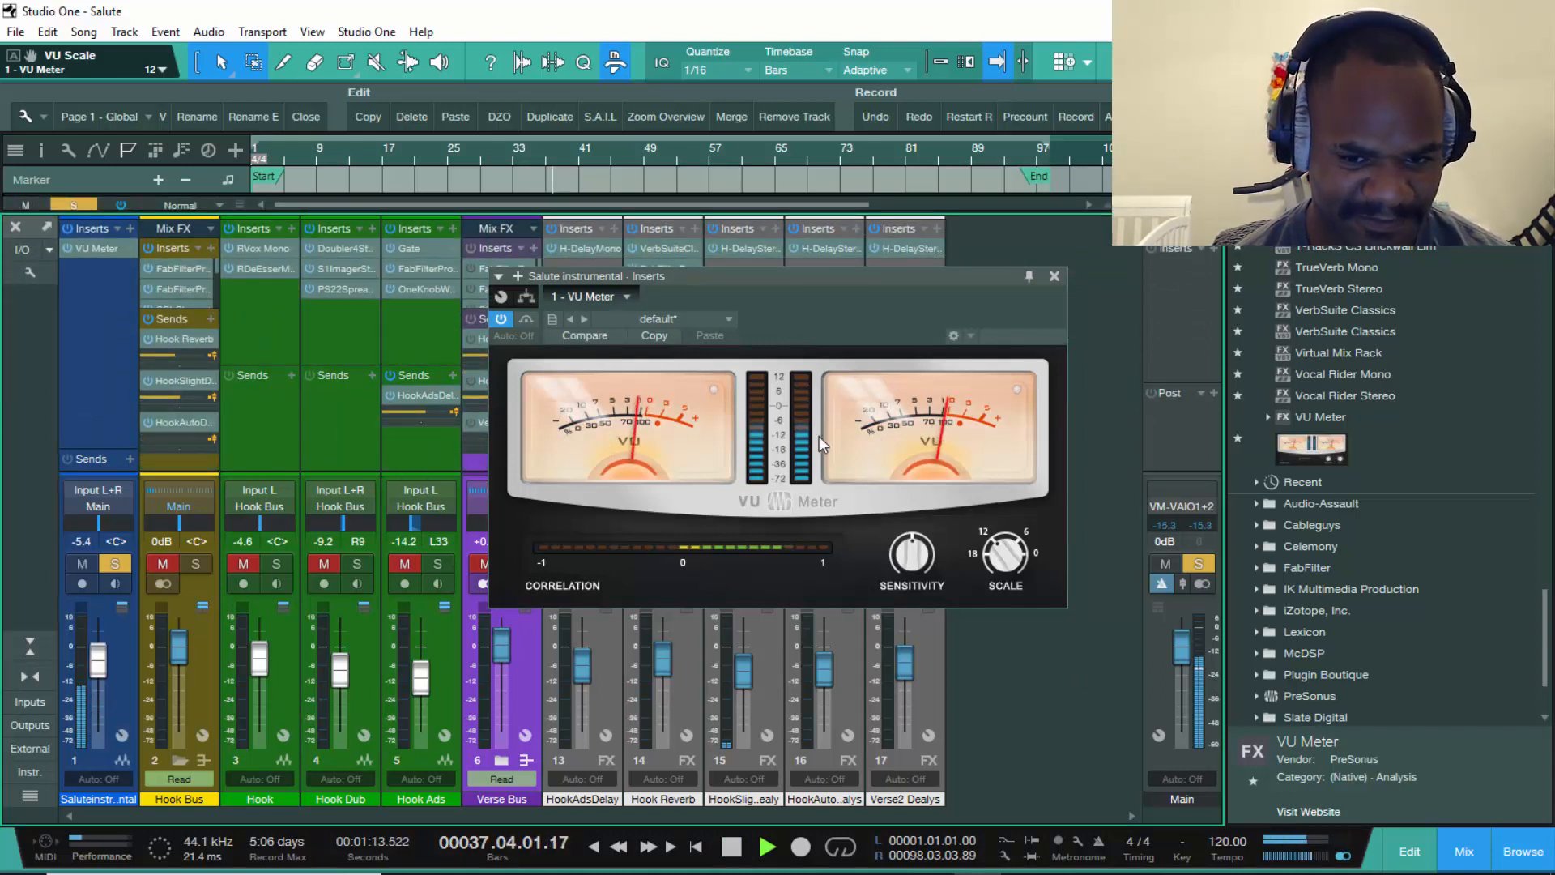
{"action": "key", "text": "space"}
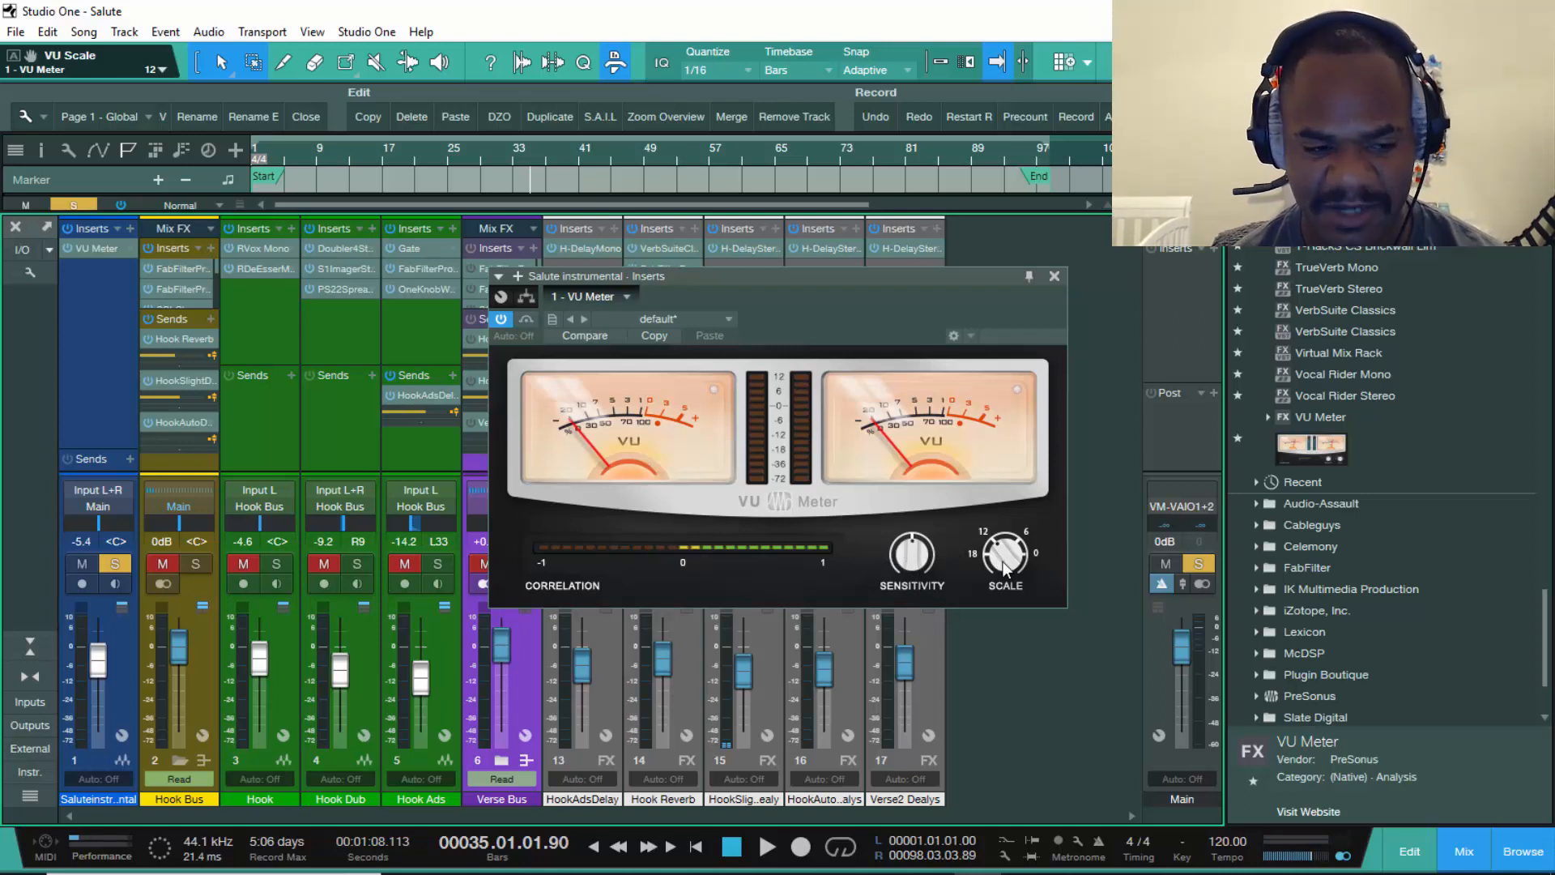
{"action": "left_click", "coordinate": [1057, 276]}
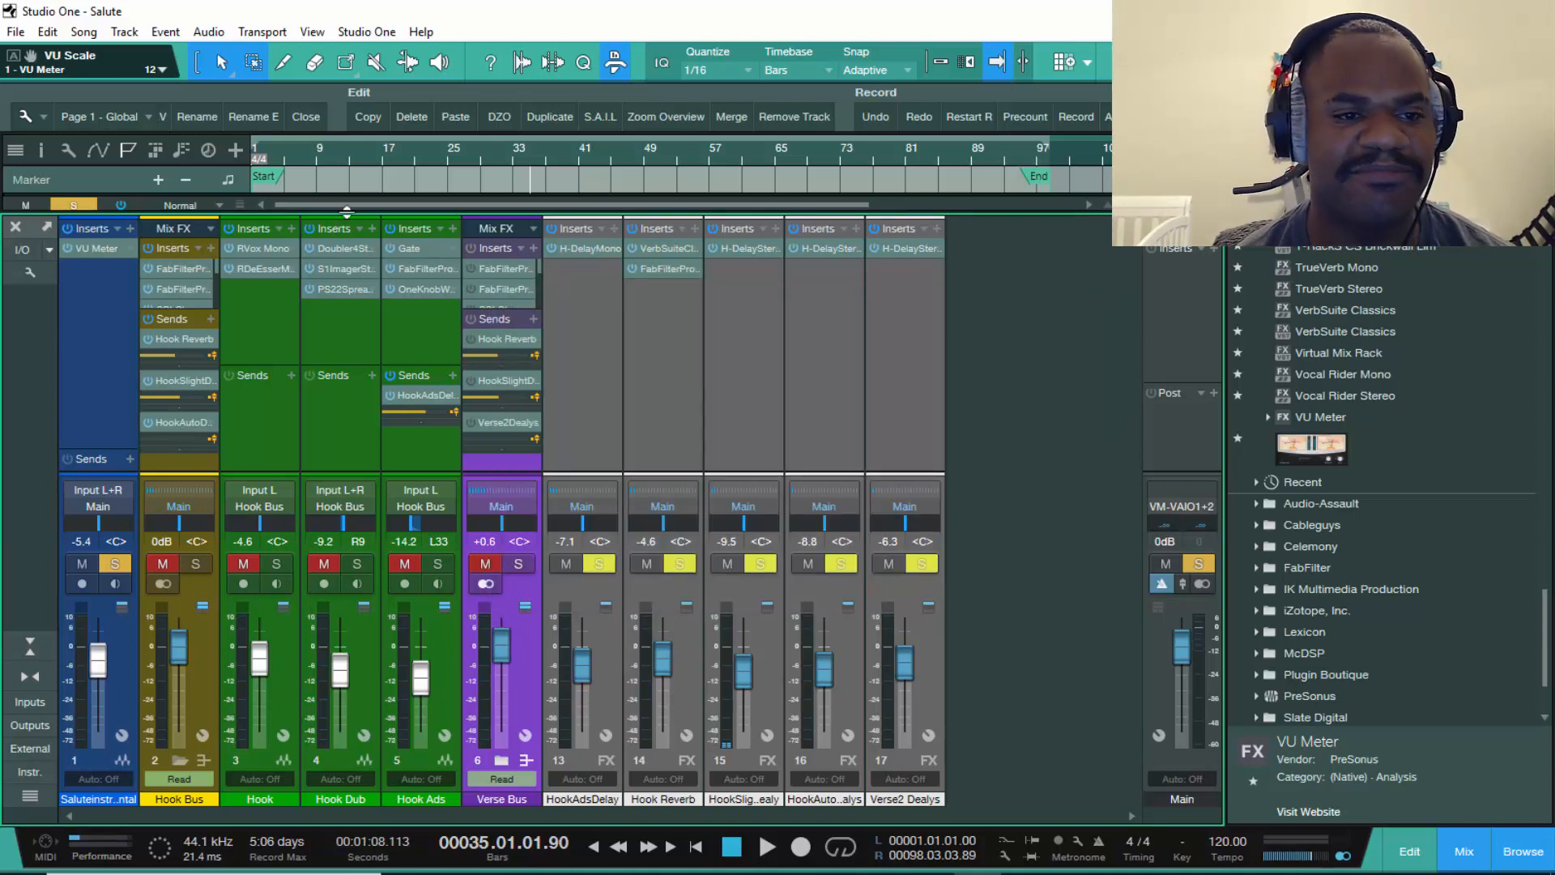
- Unsolo the instrumental and play the song to hear it together with the hook vocals
{"action": "left_click", "coordinate": [114, 565]}
{"action": "key", "text": "space"}
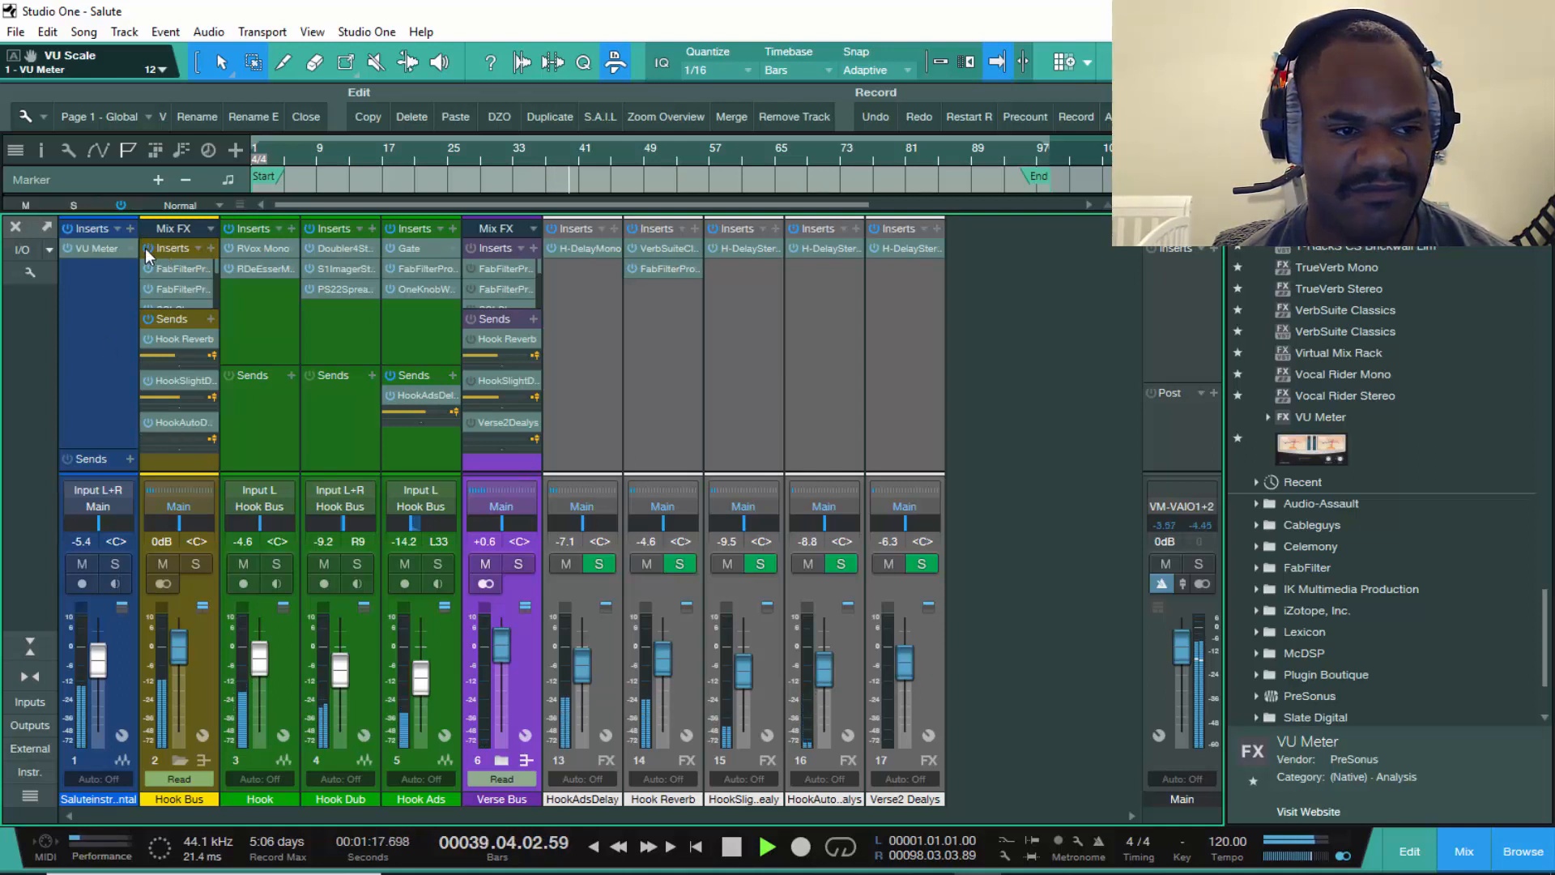
{"action": "key", "text": "space"}
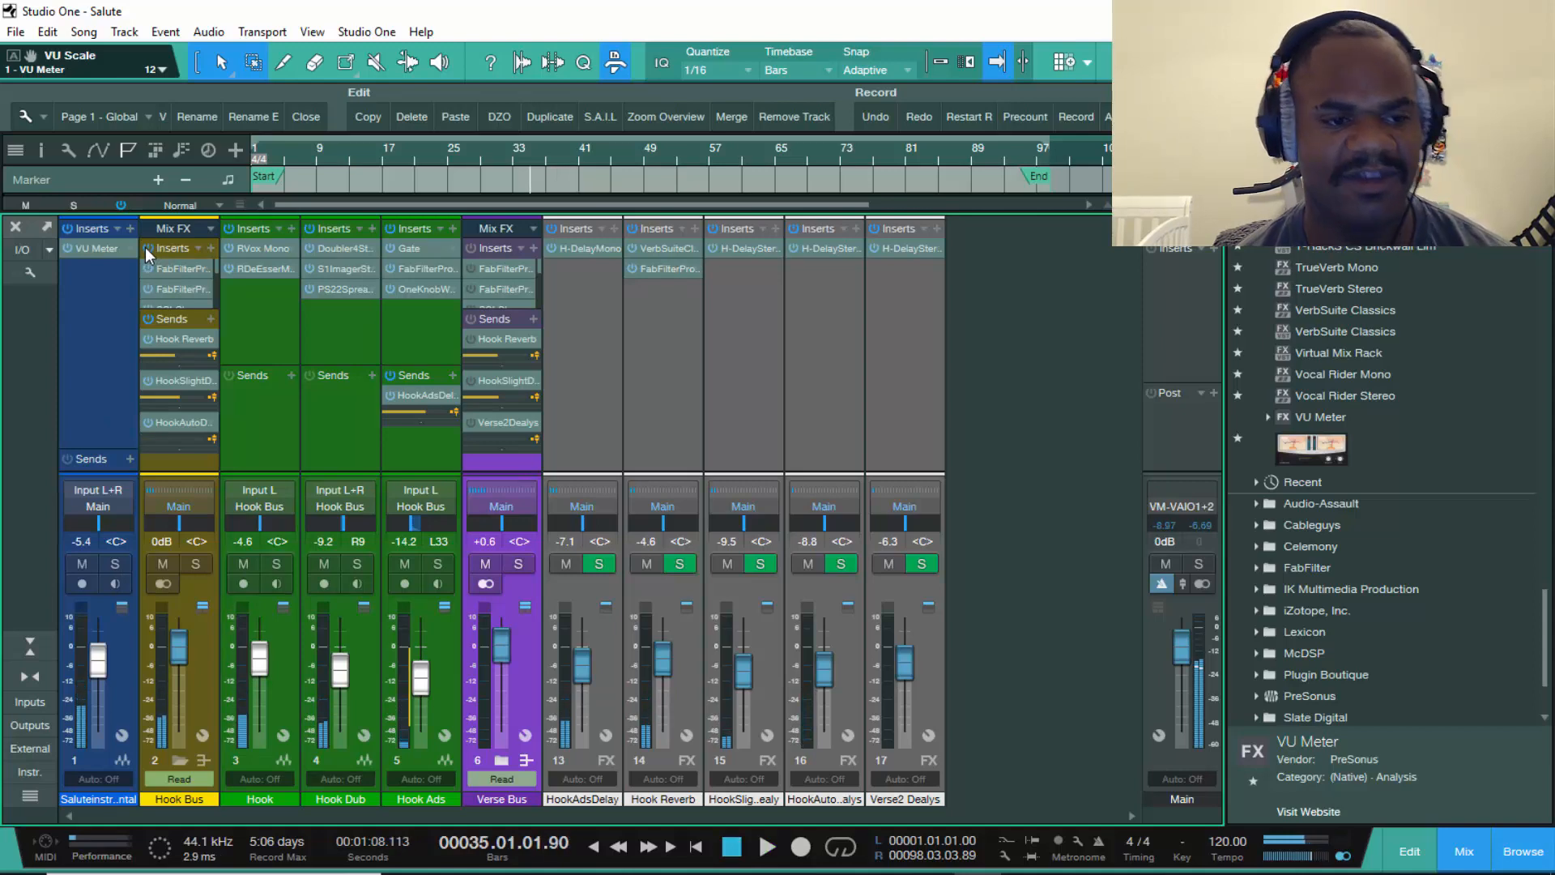
{"action": "left_click_drag", "start_coordinate": [446, 207], "coordinate": [450, 403]}
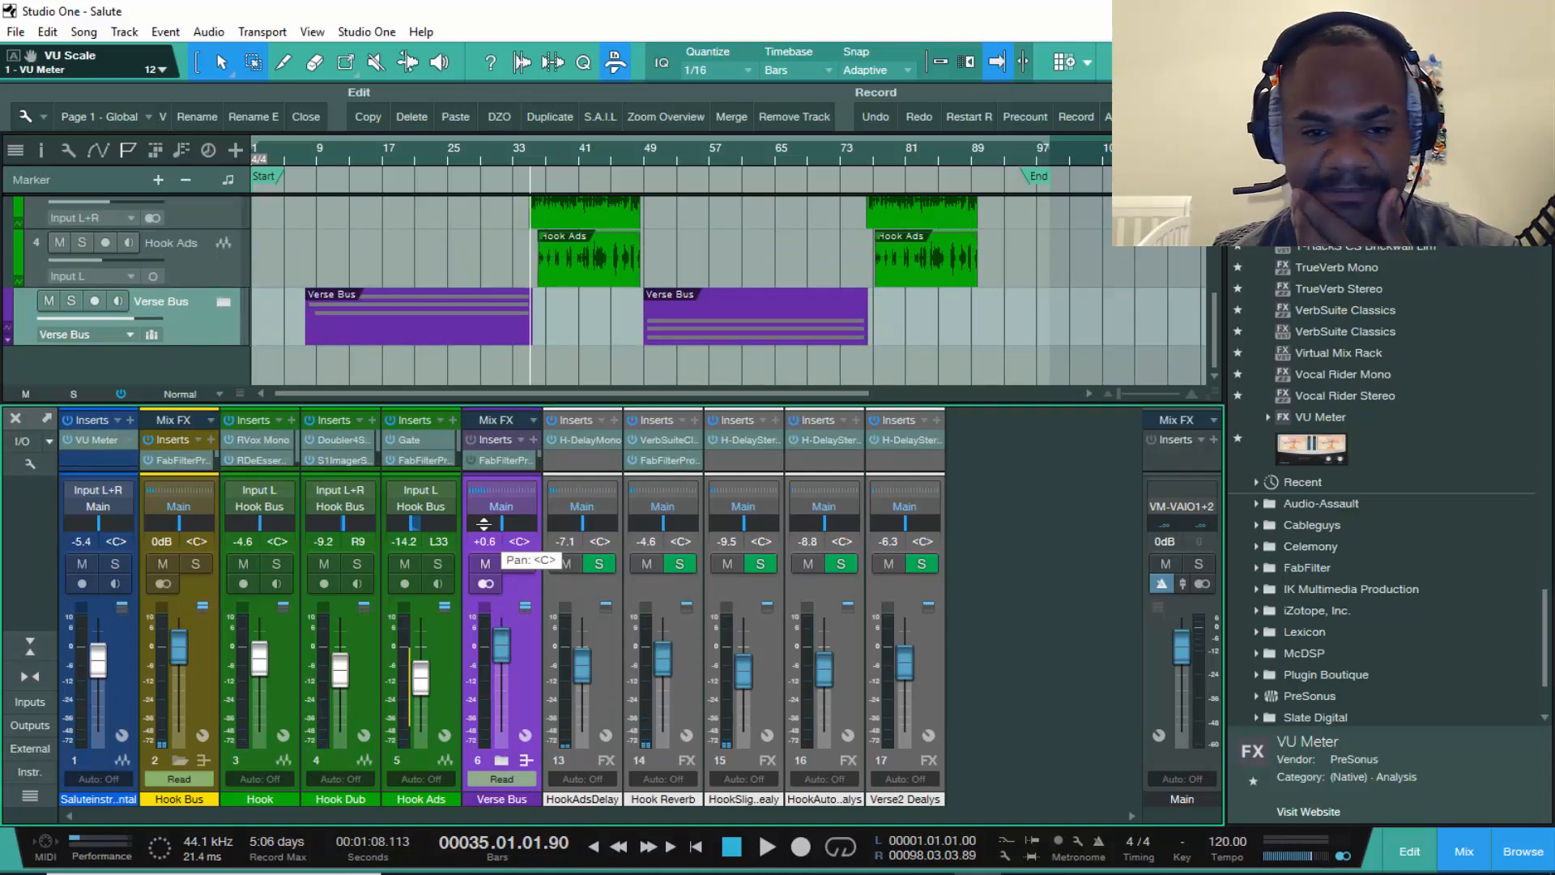
{"action": "mouse_move", "coordinate": [376, 403]}
{"action": "left_mouse_down"}
{"action": "mouse_move", "coordinate": [376, 339]}
{"action": "mouse_move", "coordinate": [375, 399]}
{"action": "left_mouse_up"}
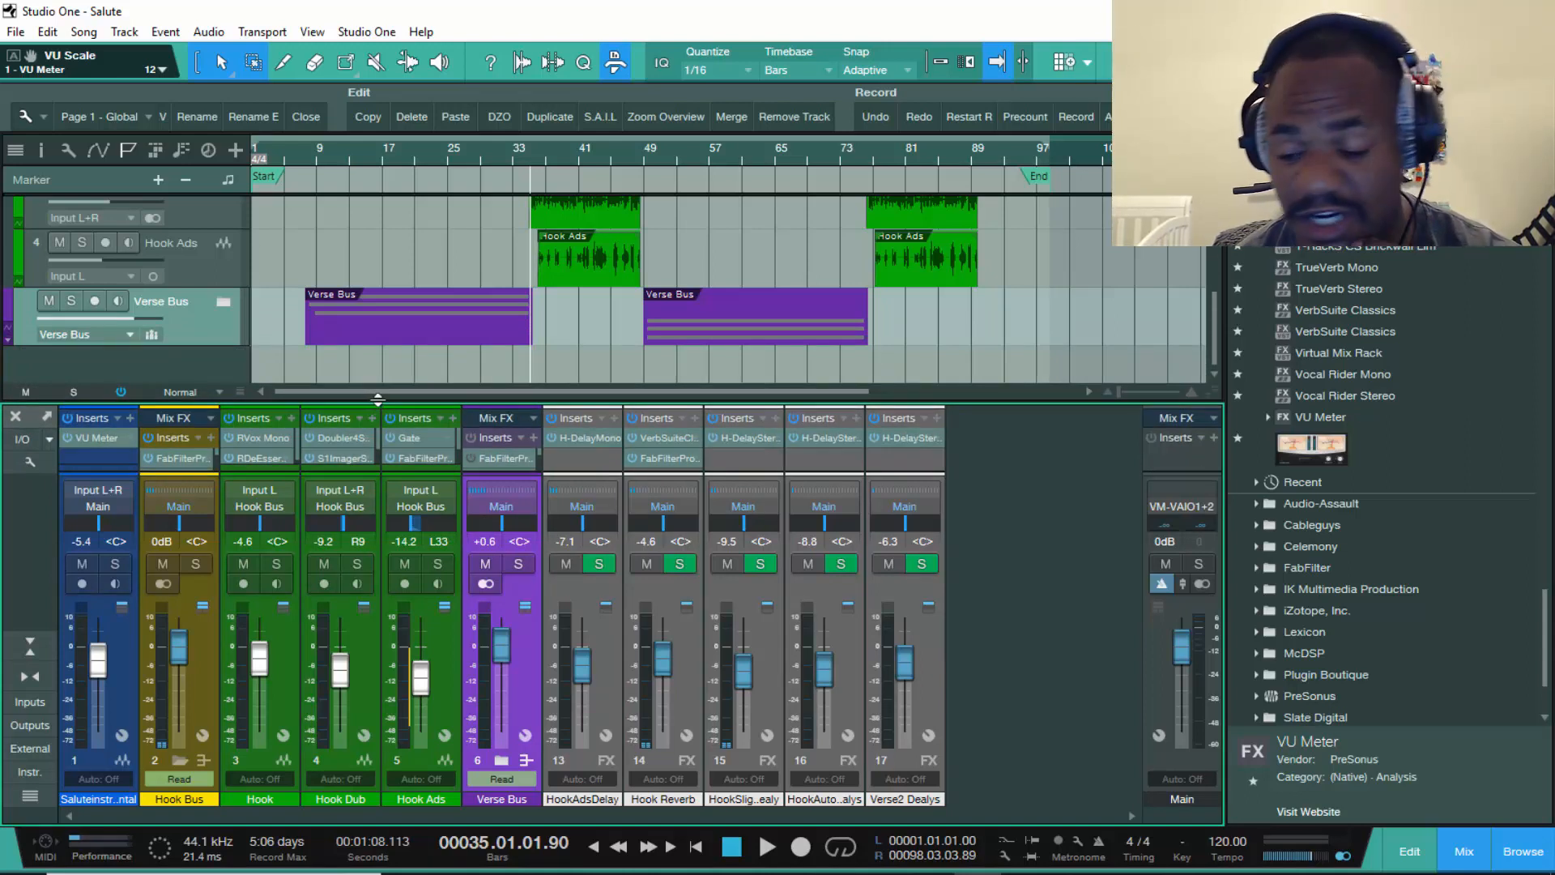
{"action": "left_click_drag", "start_coordinate": [379, 398], "coordinate": [400, 376]}
{"action": "scroll", "coordinate": [402, 286], "scroll_direction": "up", "scroll_amount": 2}
{"action": "scroll", "coordinate": [397, 288], "scroll_direction": "down", "scroll_amount": 2}
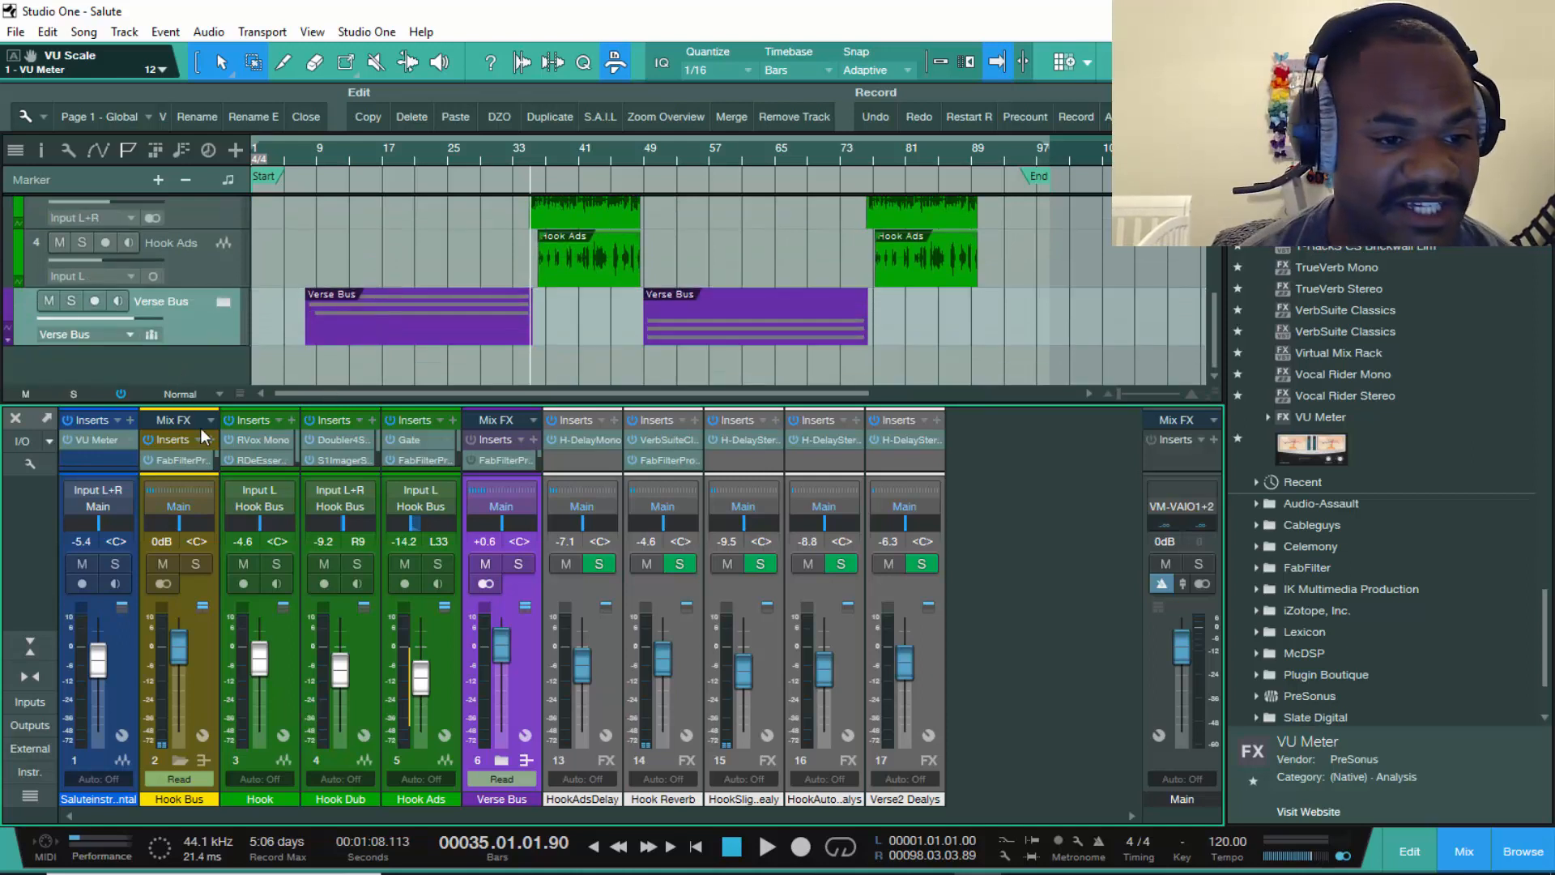
- Examine the Hook Bus's first two FabFilter Pro-Q 2 inserts and play the song with the first EQ displayed
{"action": "left_click_drag", "start_coordinate": [200, 405], "coordinate": [222, 146]}
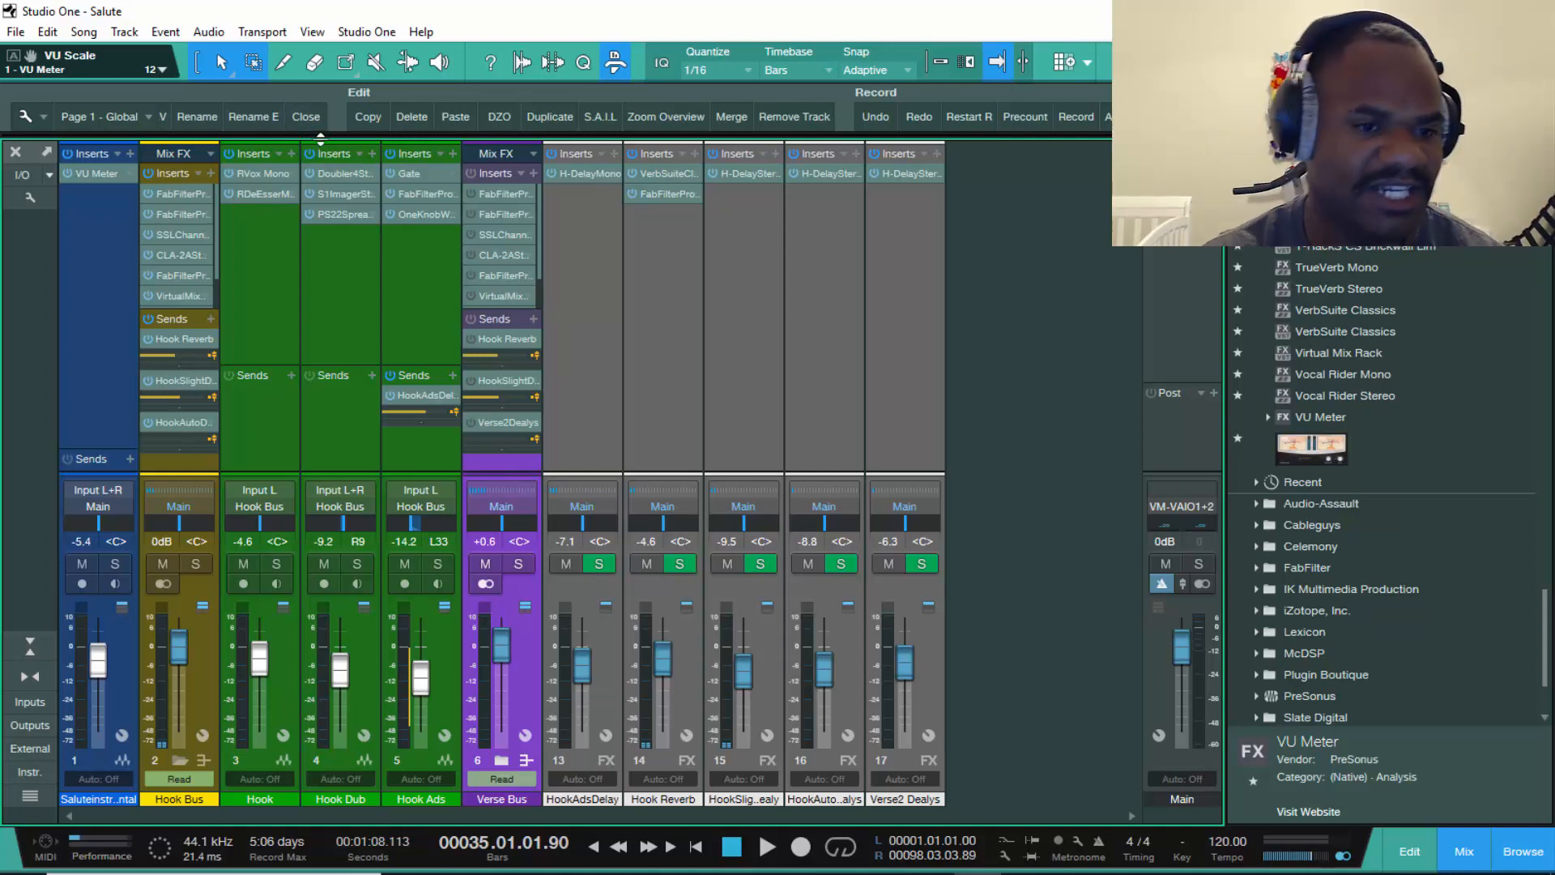
{"action": "left_click_drag", "start_coordinate": [321, 139], "coordinate": [340, 174]}
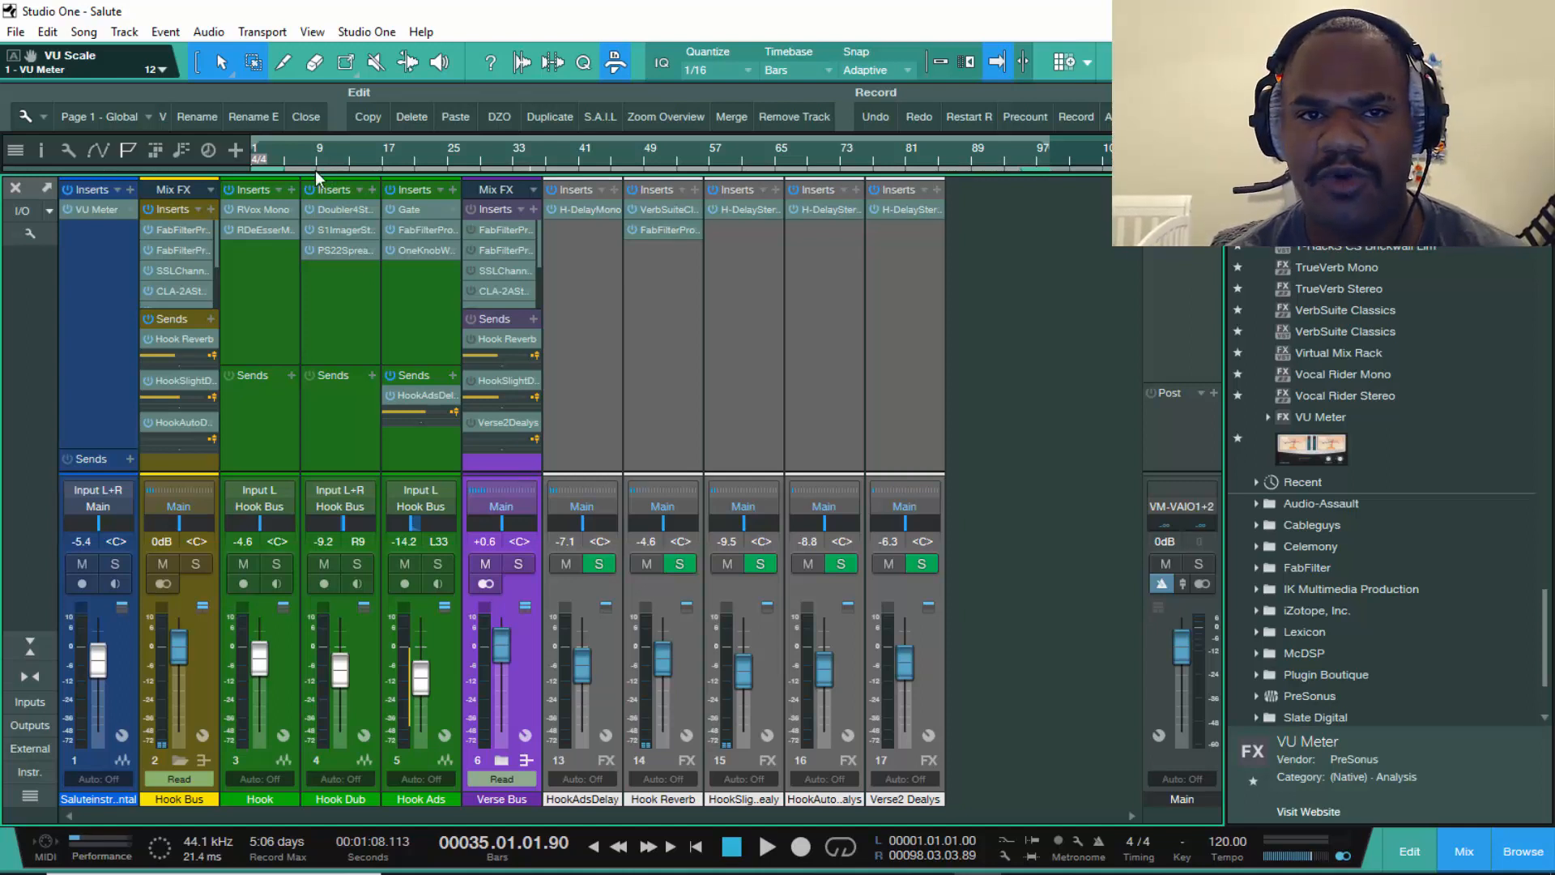
{"action": "left_click", "coordinate": [161, 230]}
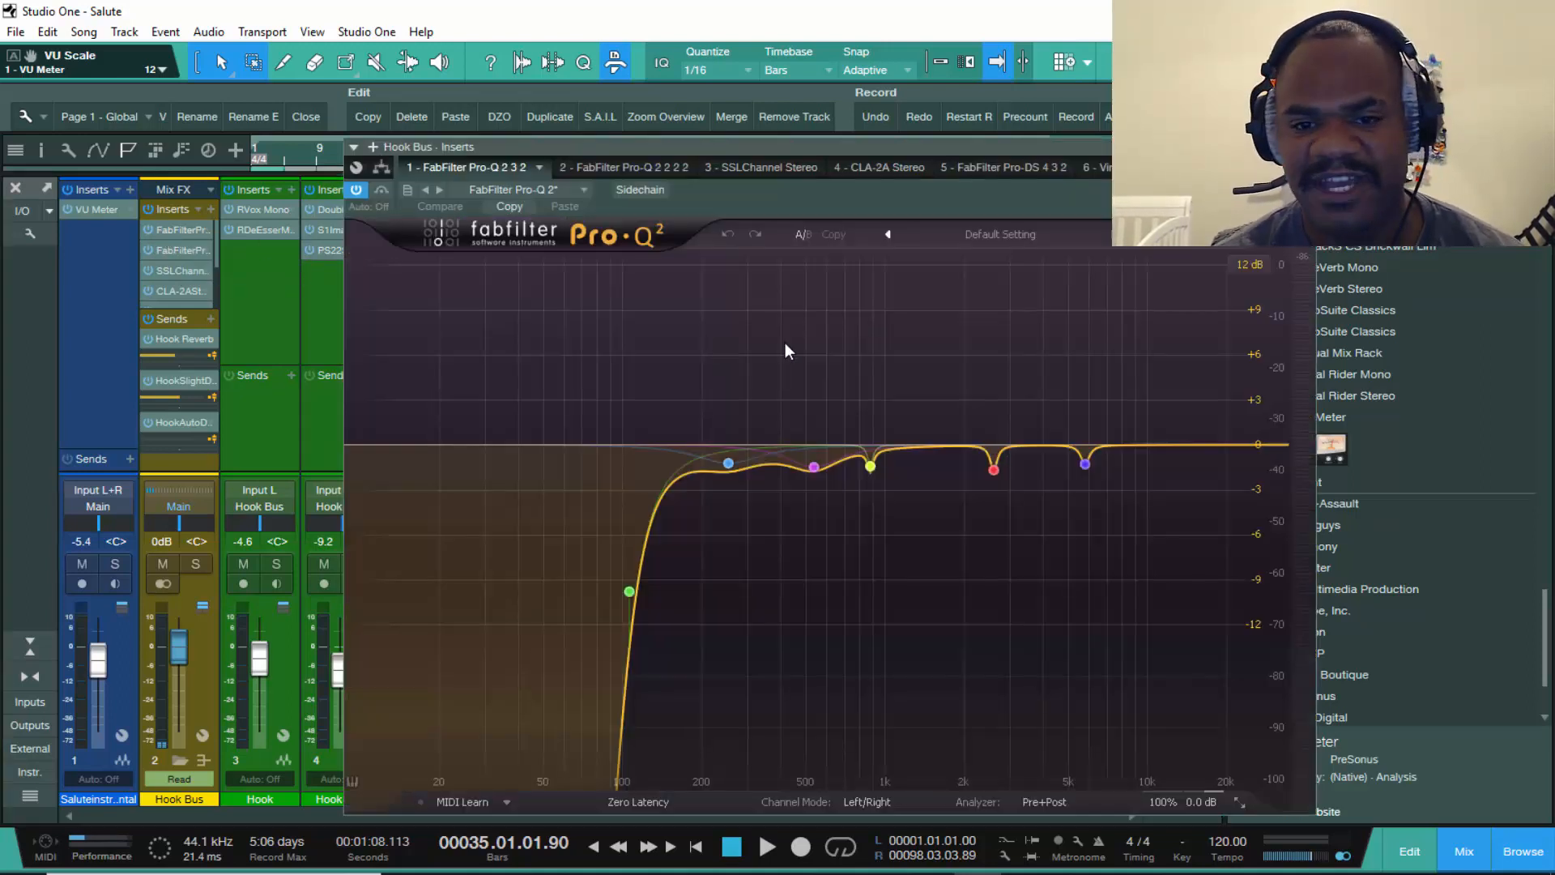
{"action": "left_click", "coordinate": [653, 173]}
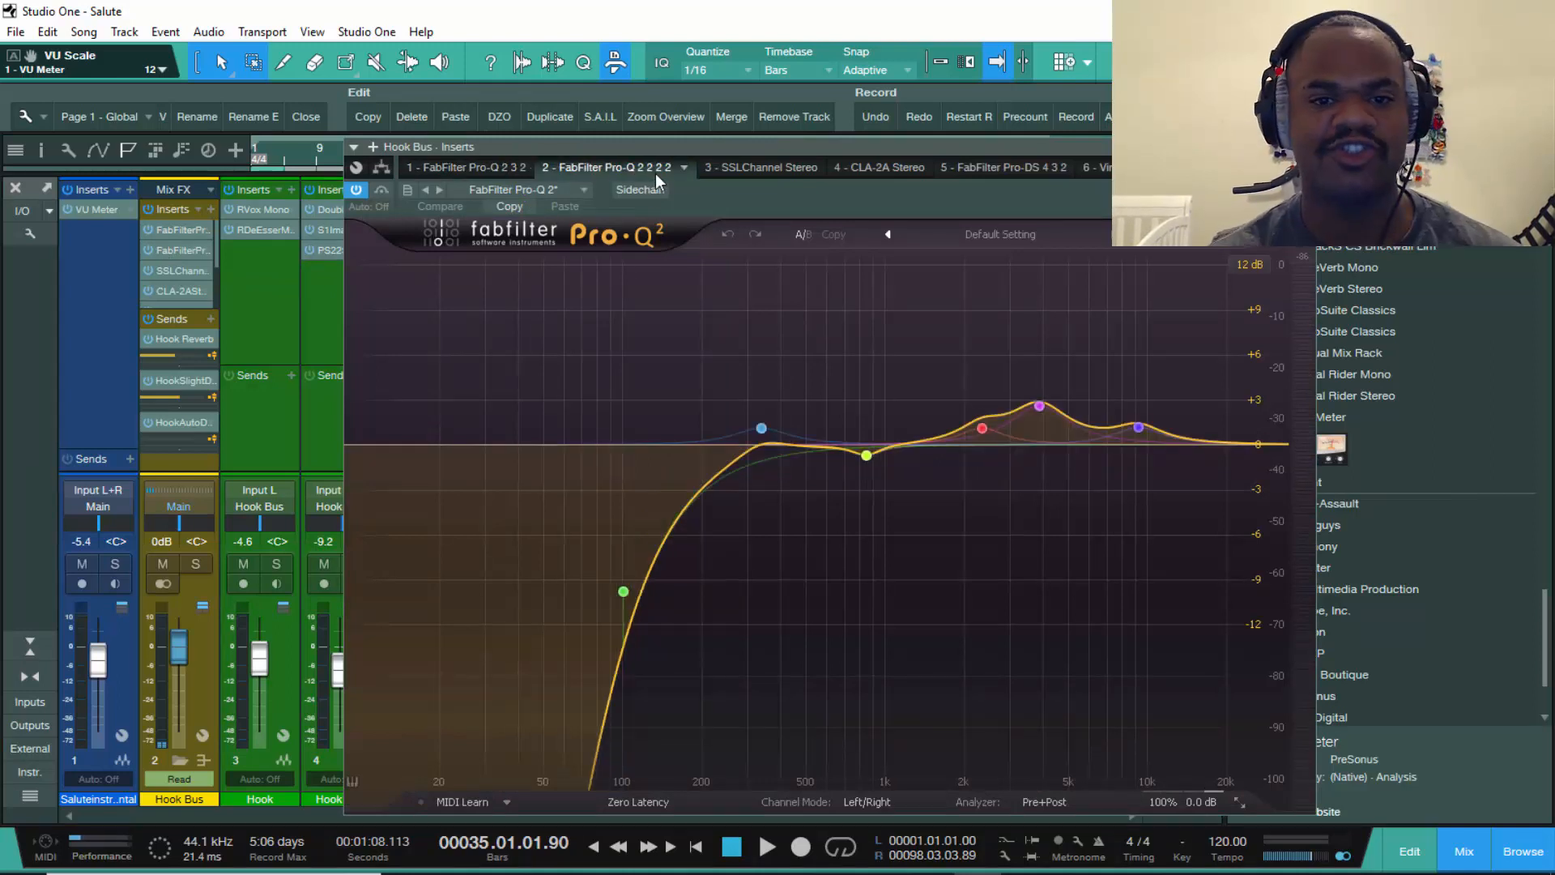
{"action": "left_click", "coordinate": [495, 168]}
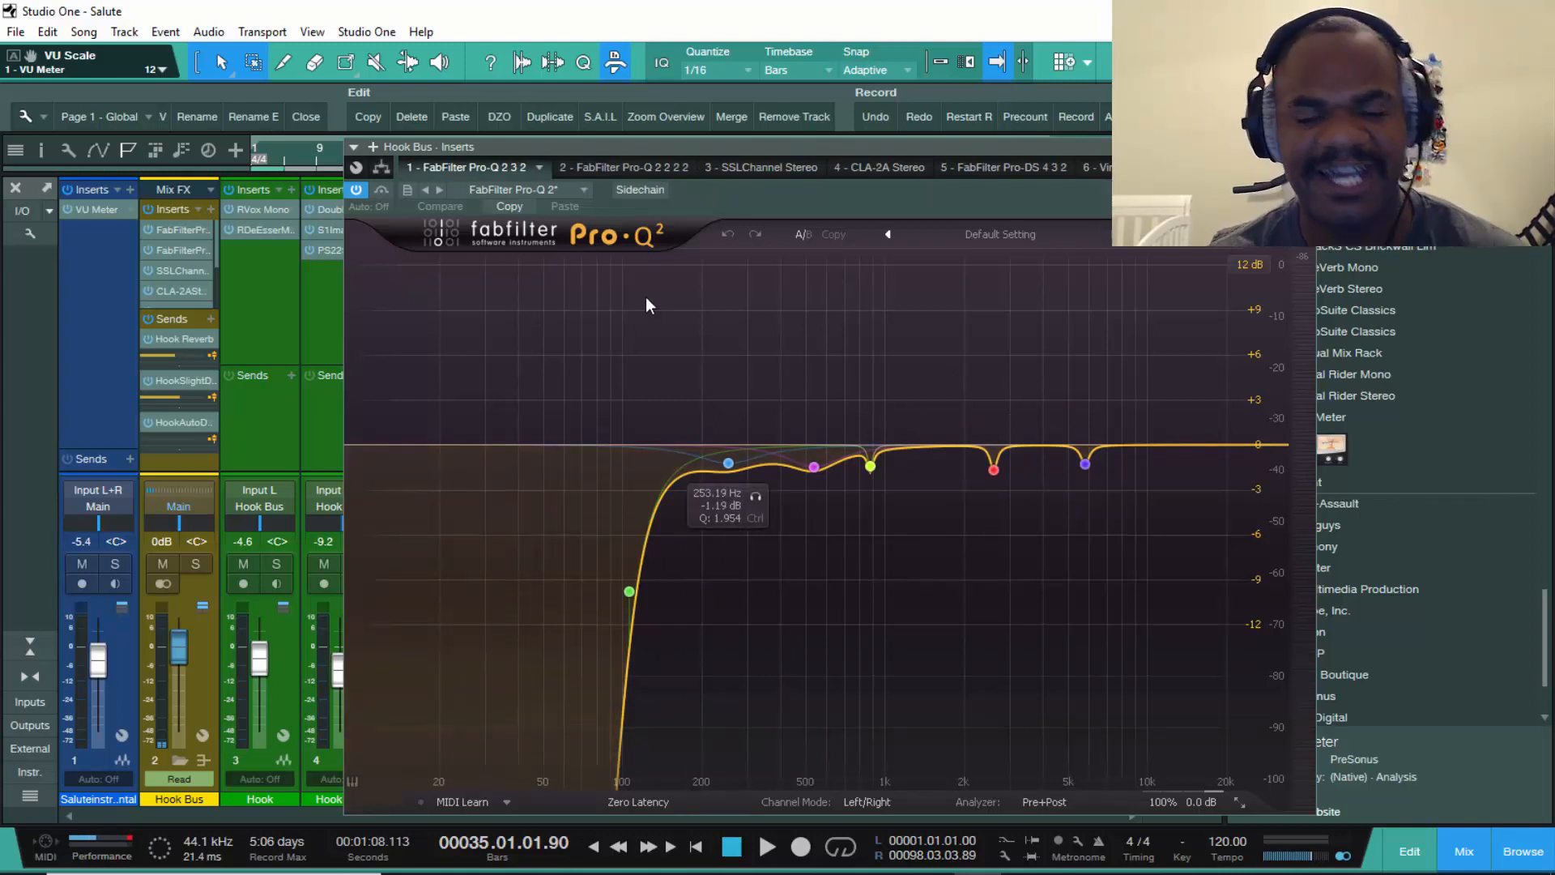
{"action": "key", "text": "space"}
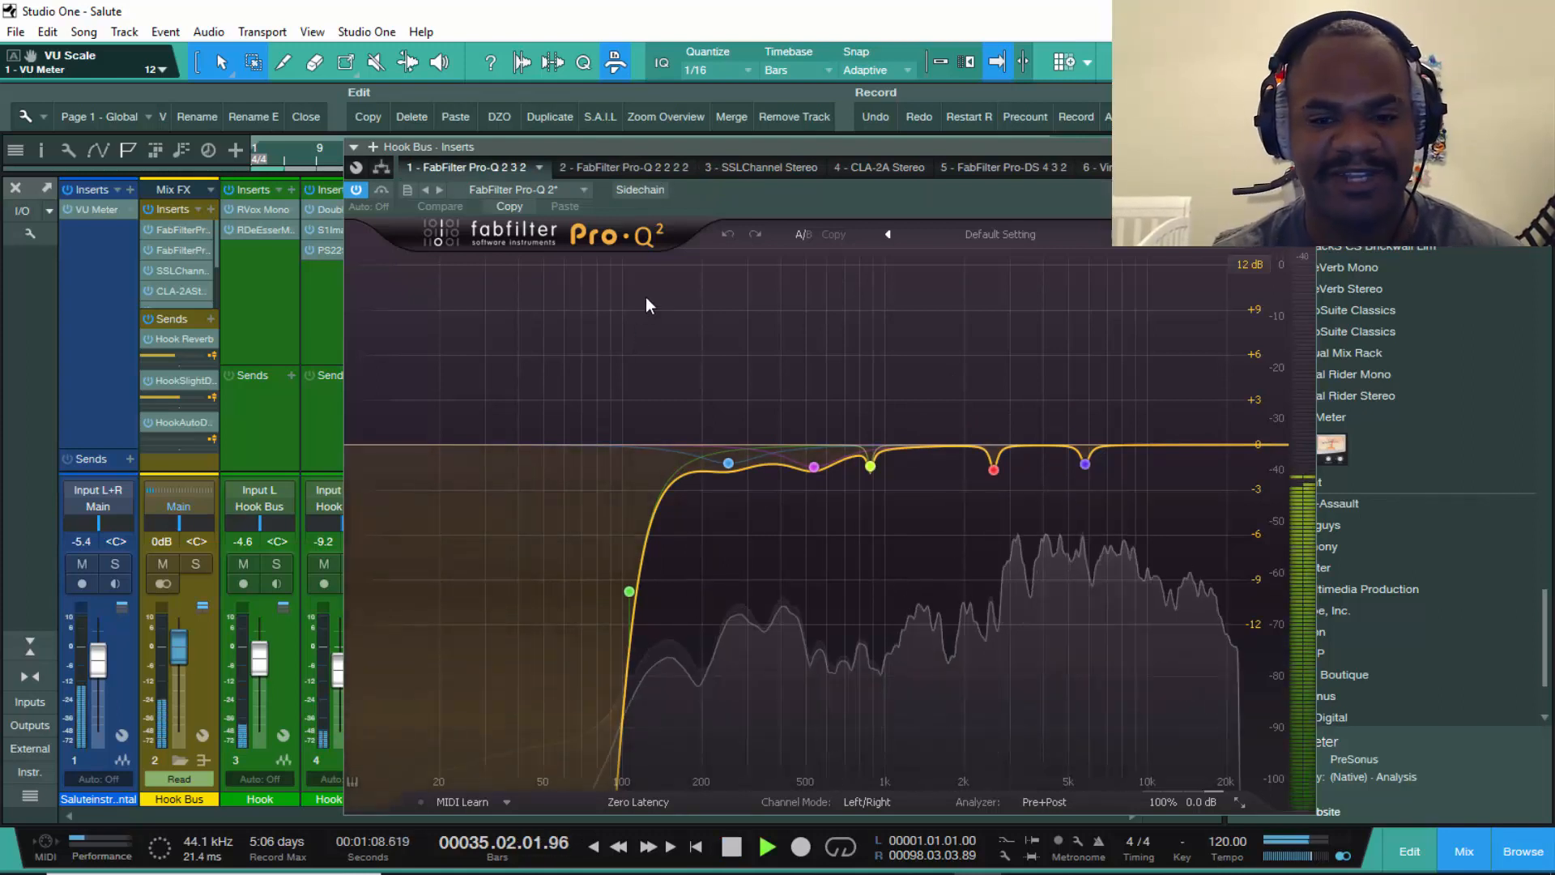
{"action": "key", "text": "space"}
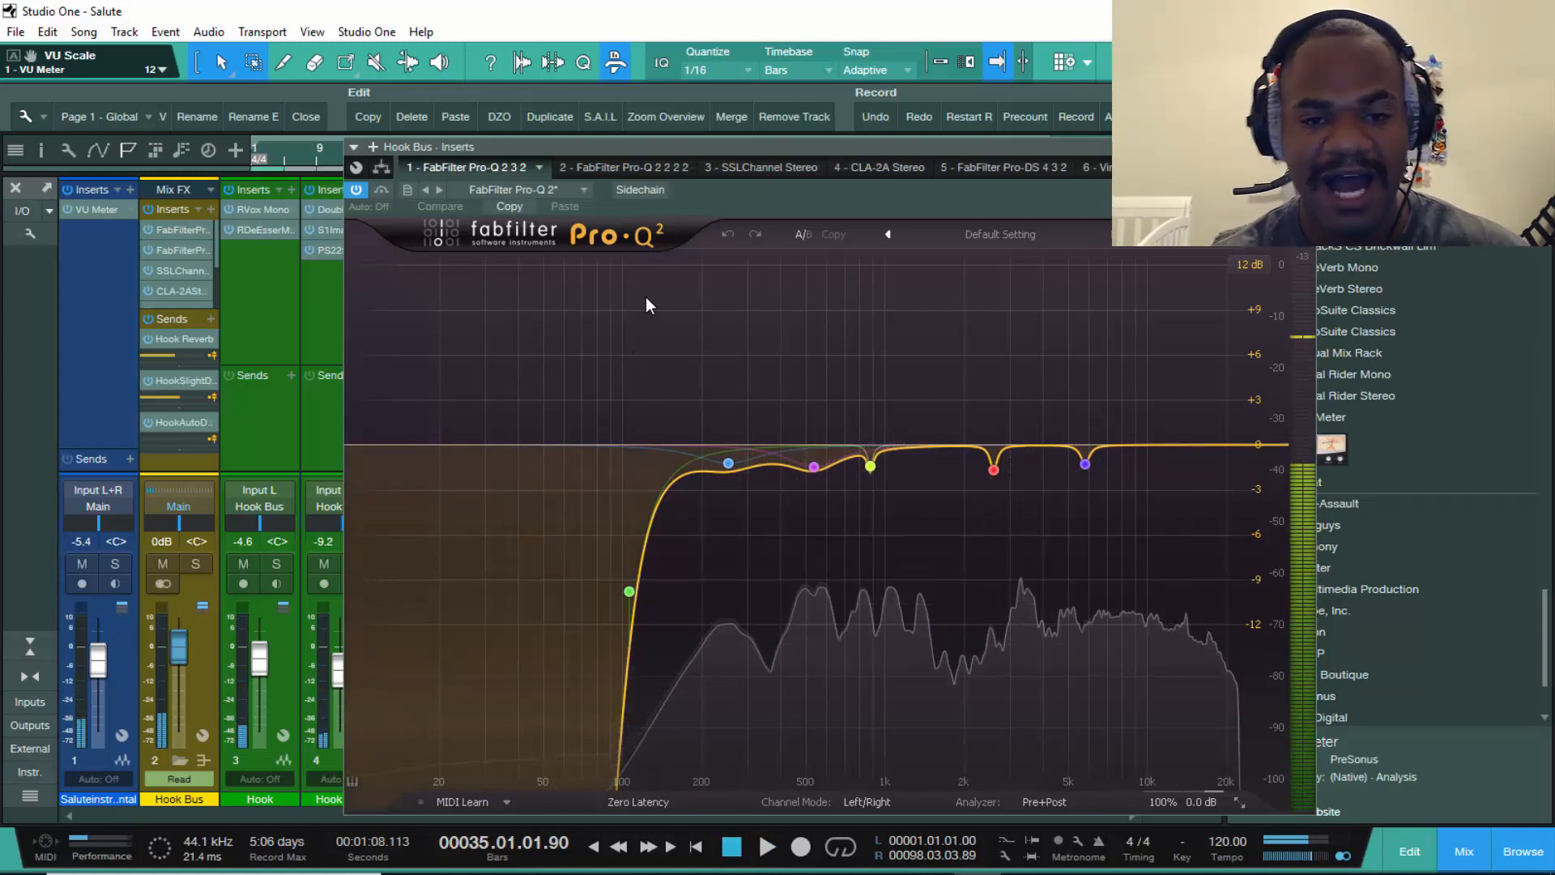
- Solo the Hook Bus and play the hook vocals while comparing its two FabFilter Pro-Q 2 curves
{"action": "left_click", "coordinate": [195, 564]}
{"action": "mouse_move", "coordinate": [1008, 865]}
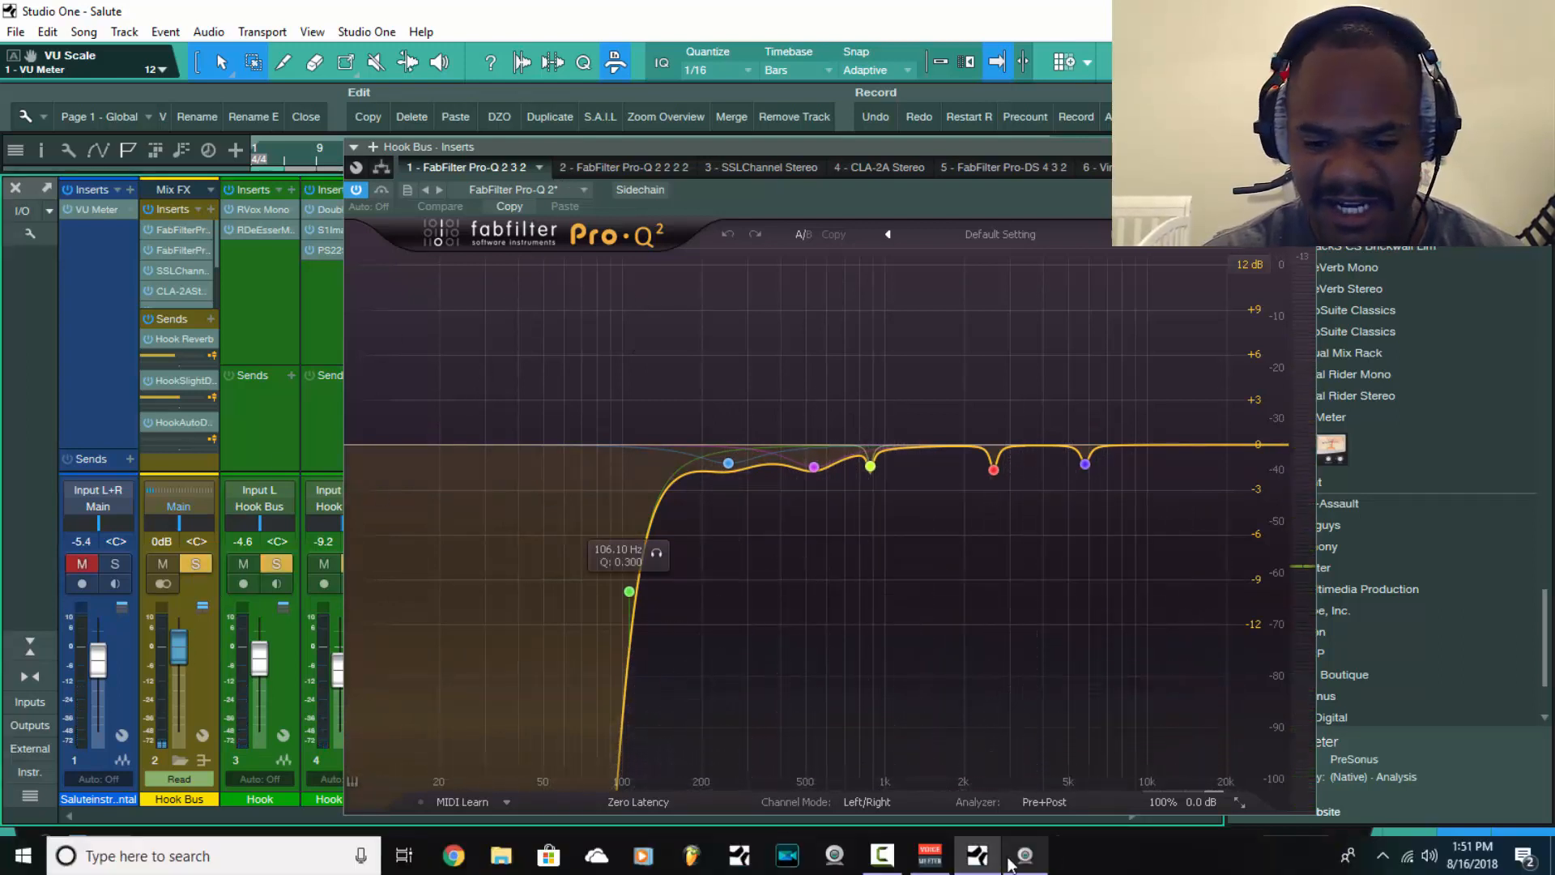
{"action": "key", "text": "space"}
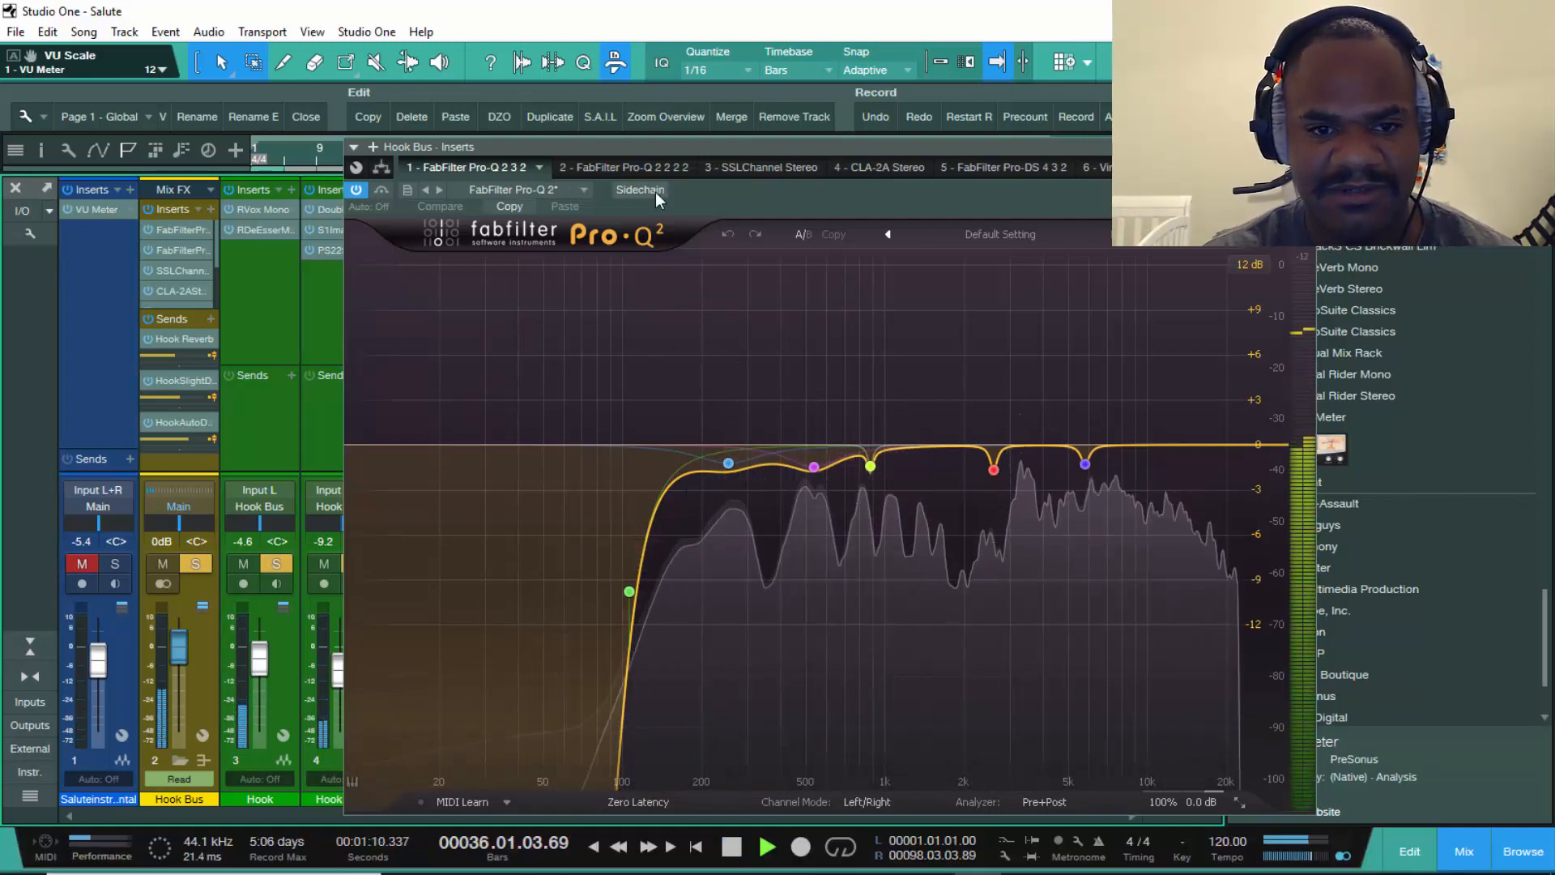
{"action": "left_click", "coordinate": [653, 166]}
{"action": "key", "text": "space"}
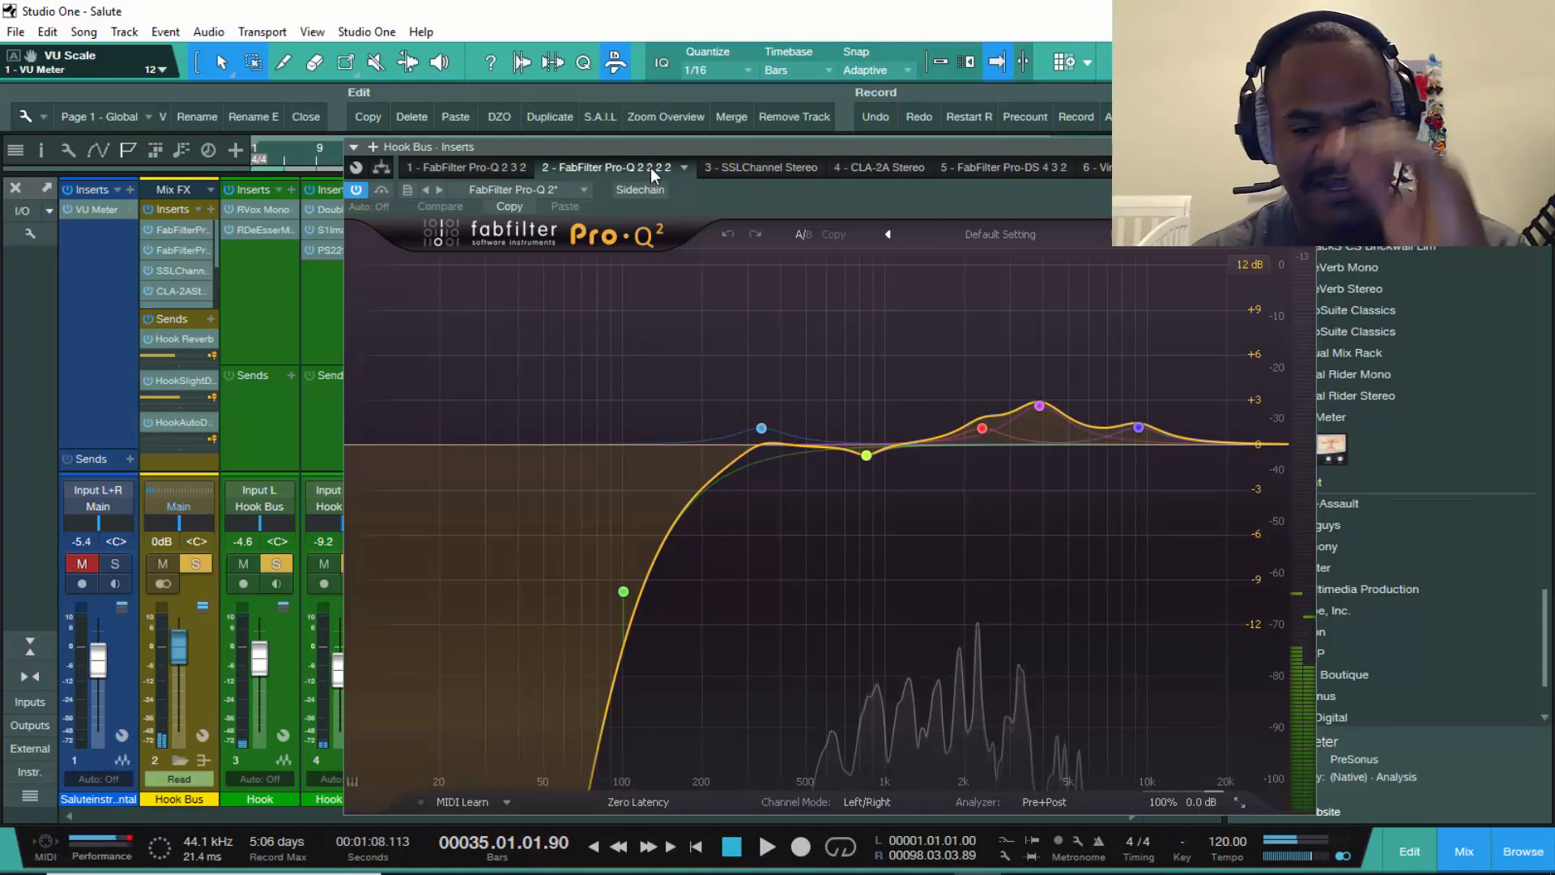
{"action": "left_click", "coordinate": [494, 167]}
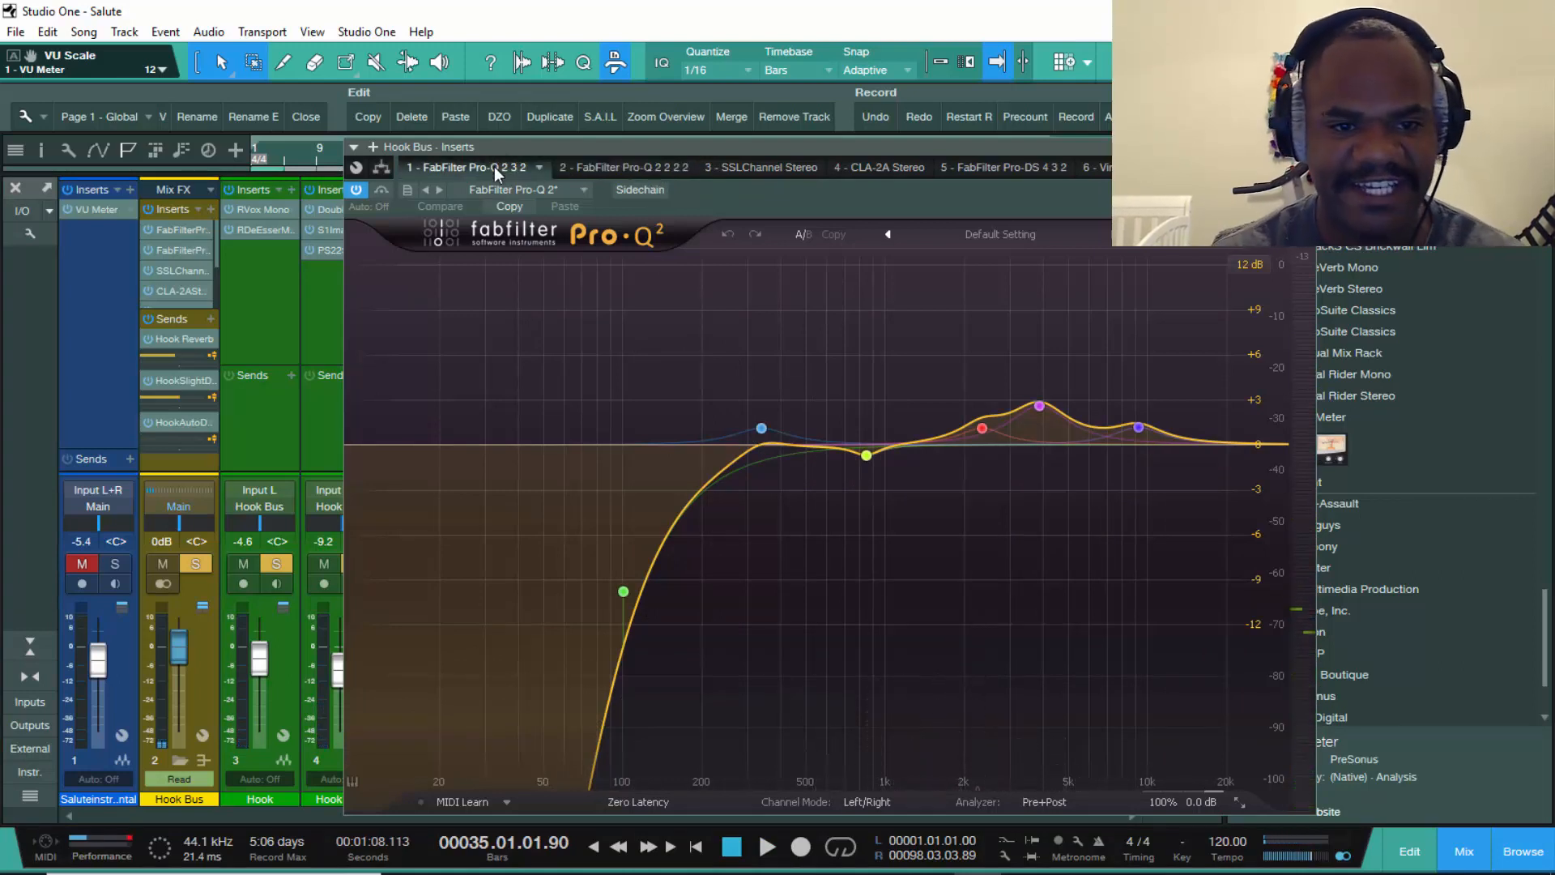
{"action": "left_click", "coordinate": [591, 172]}
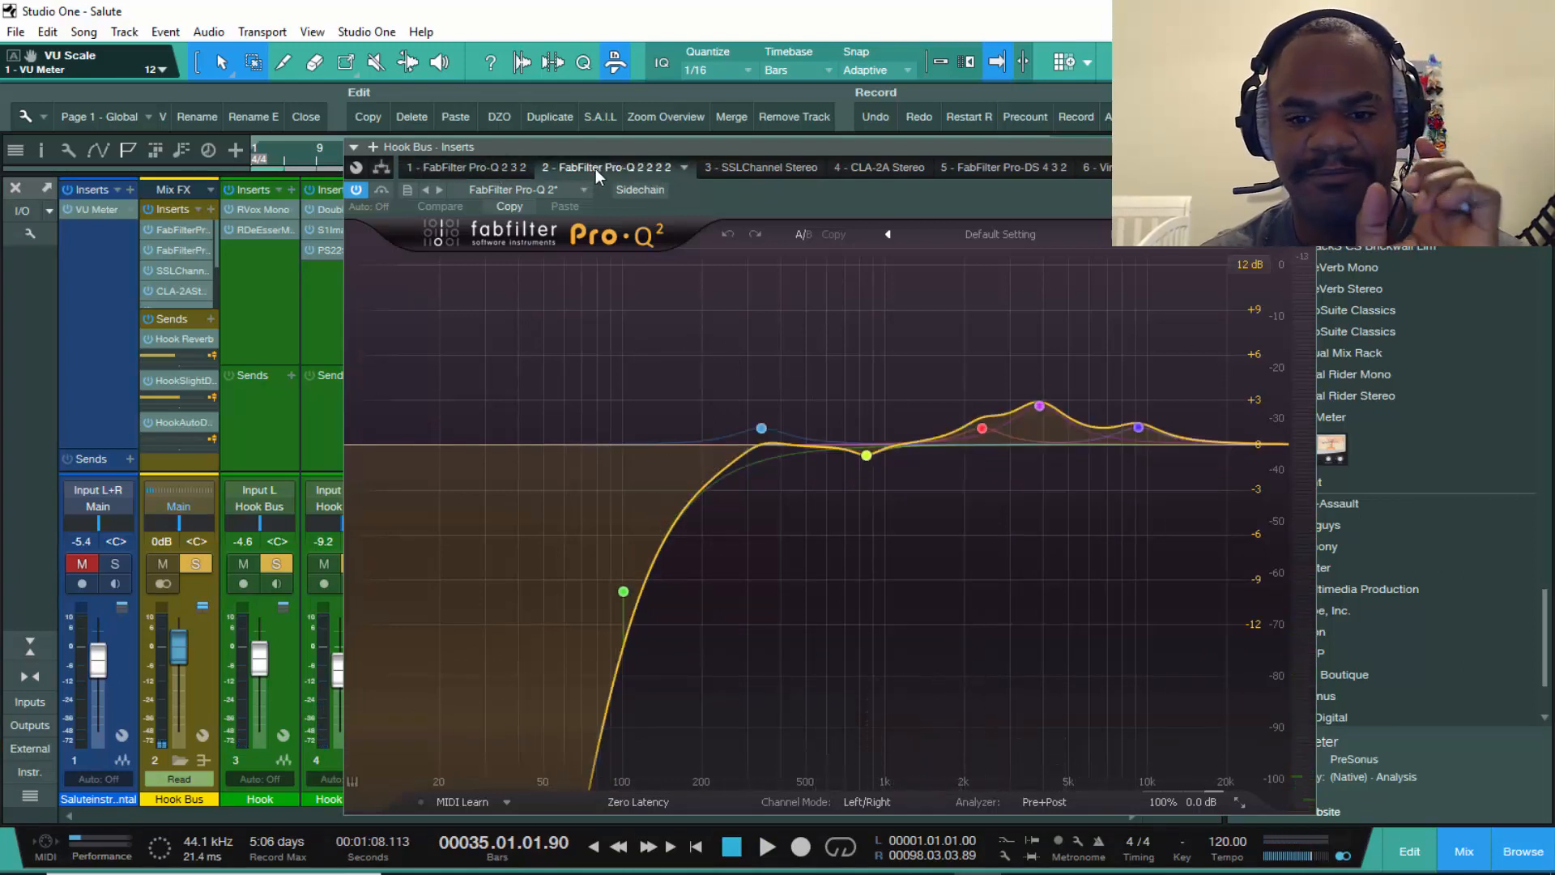
- Examine the Hook Bus inserts SSLChannel Stereo, CLA-2A Stereo, FabFilter Pro-DS, Virtual Mix Rack and Channel Strip in order
{"action": "left_click", "coordinate": [762, 170]}
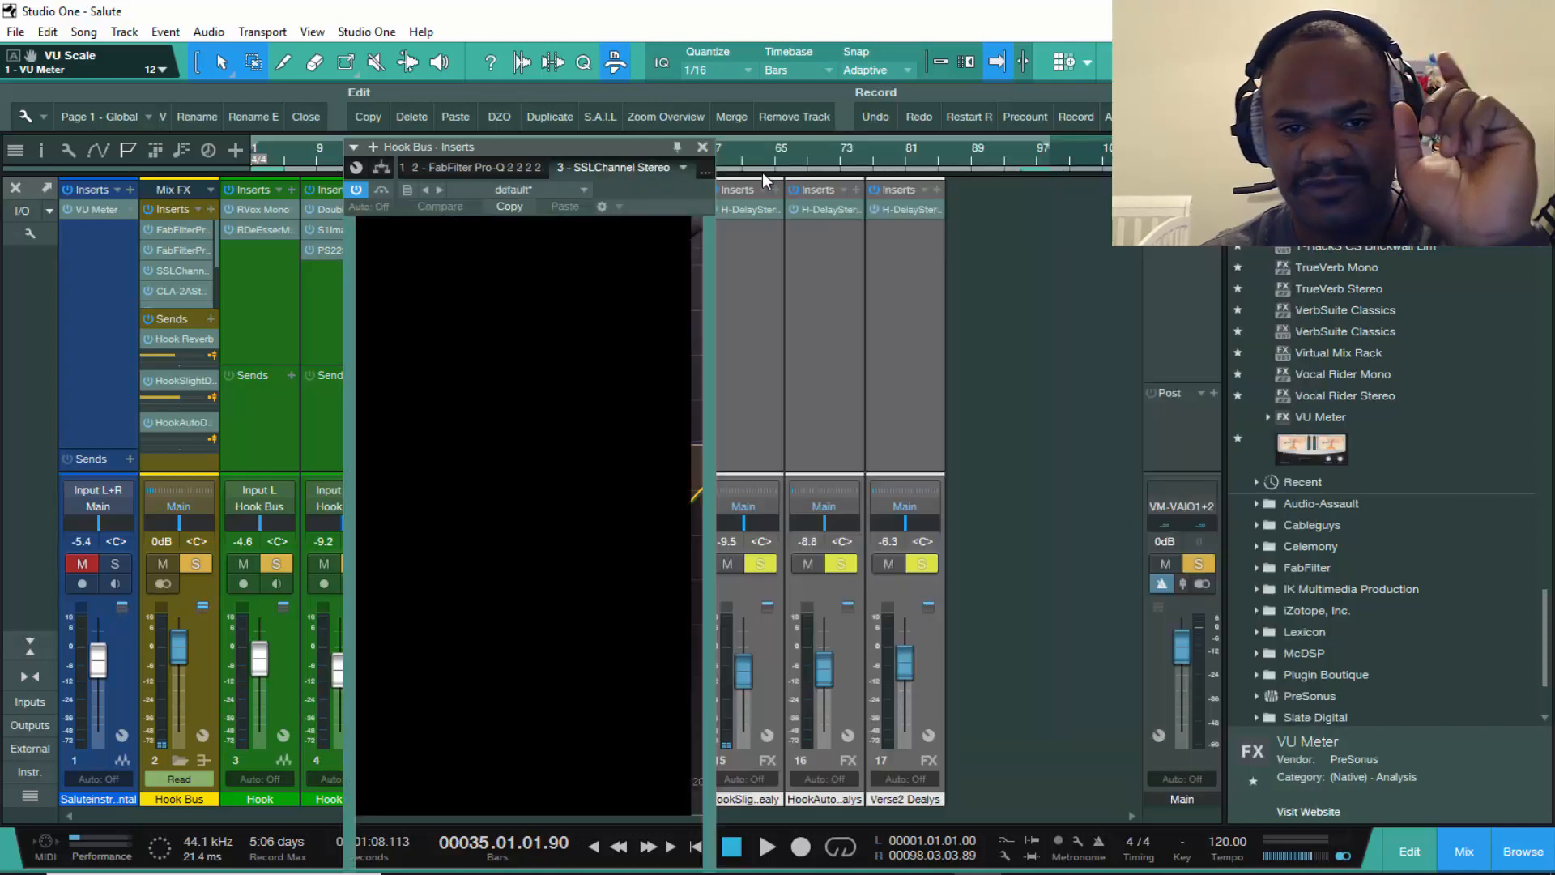
{"action": "left_click", "coordinate": [701, 173]}
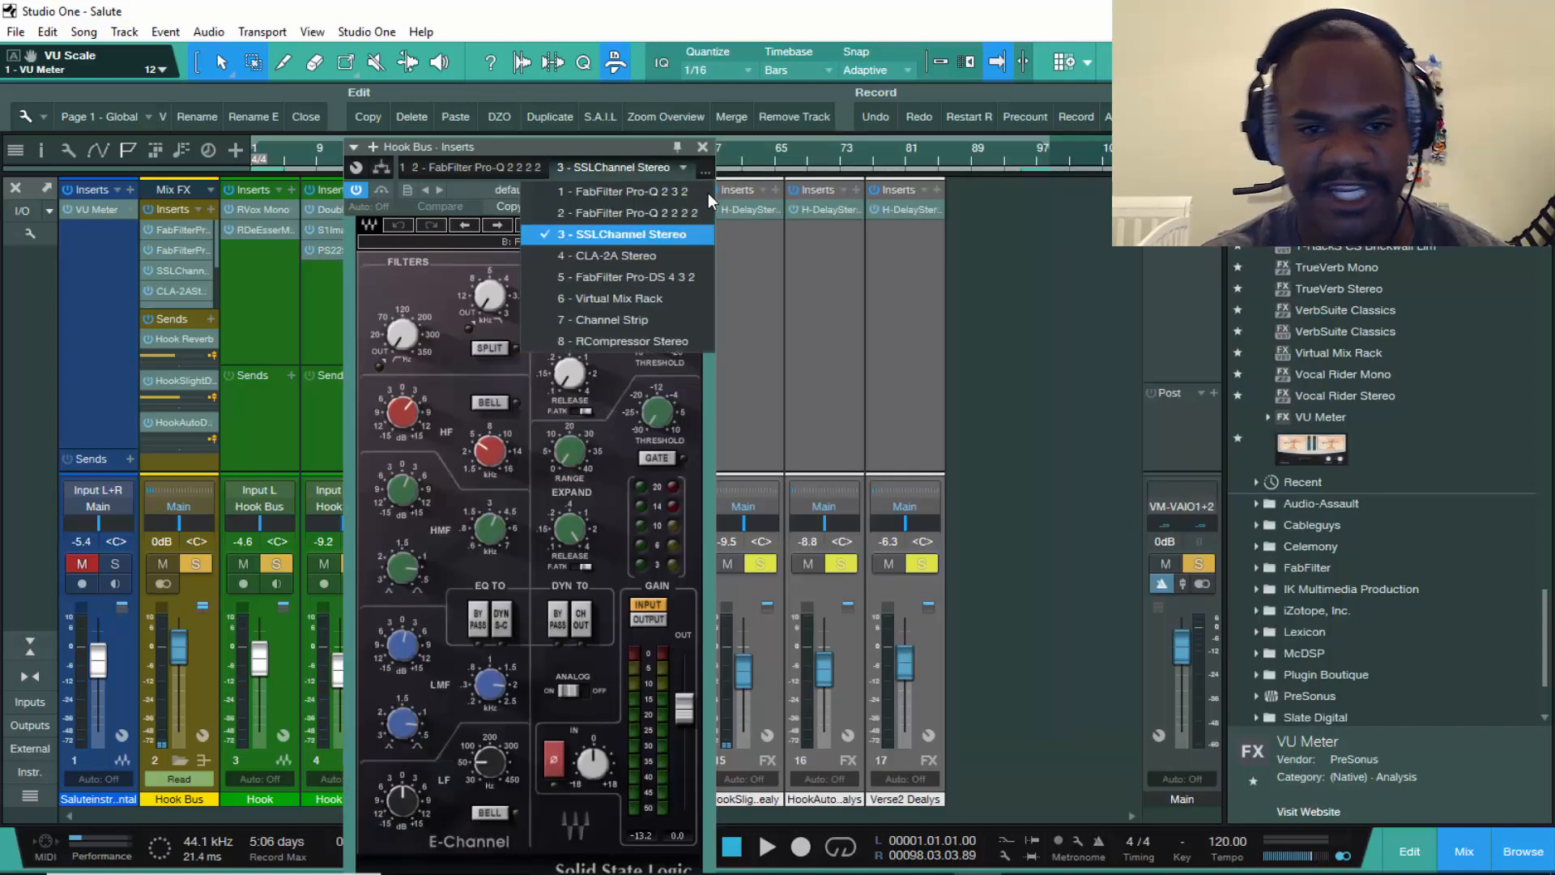
{"action": "left_click", "coordinate": [637, 263]}
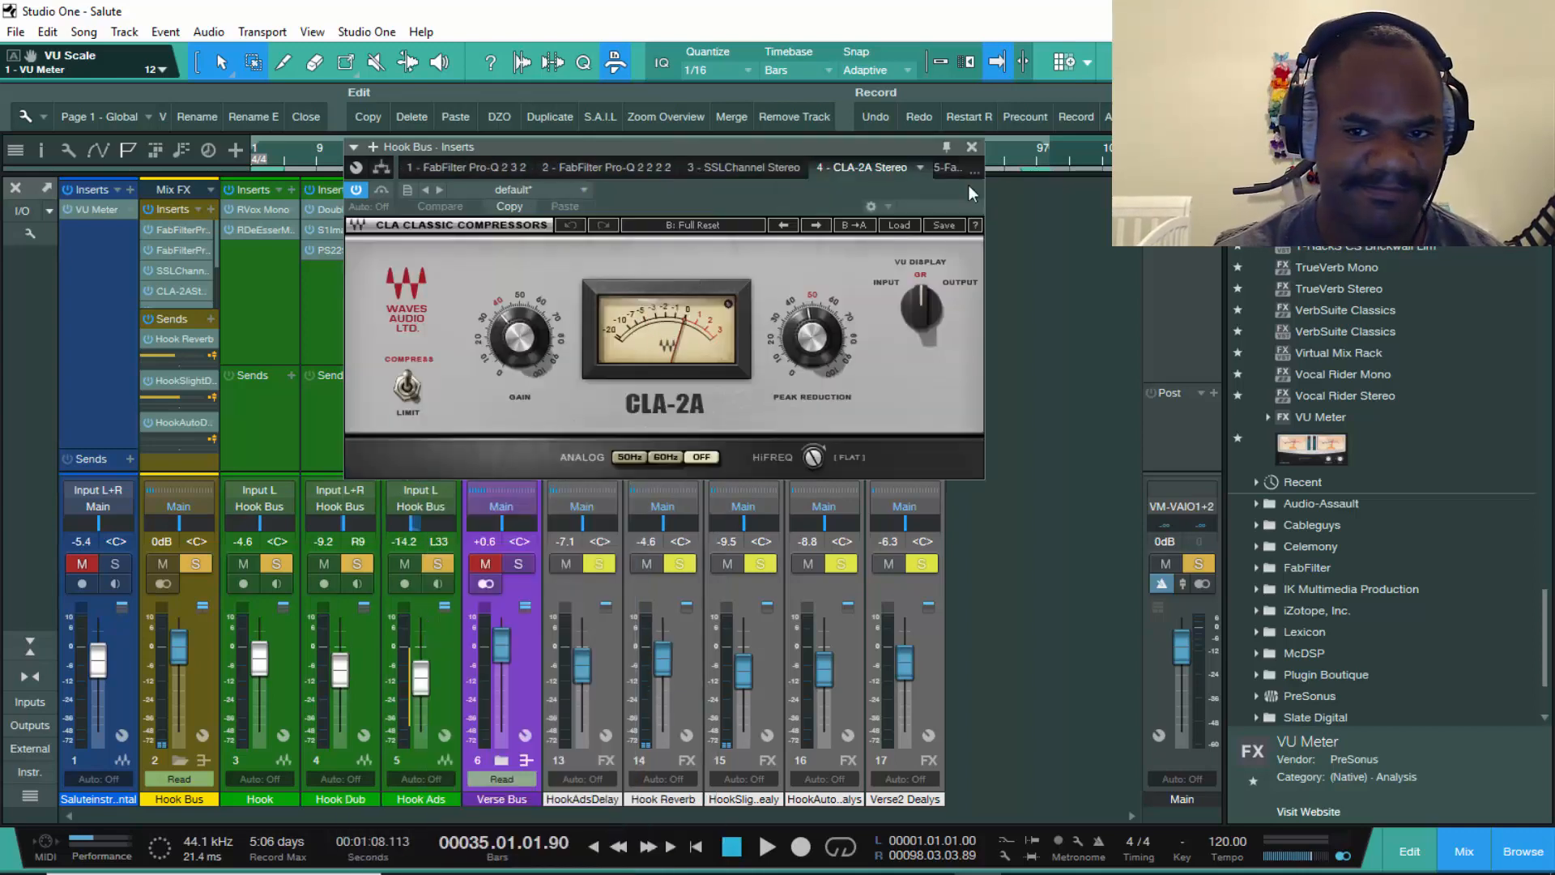
{"action": "left_click", "coordinate": [946, 168]}
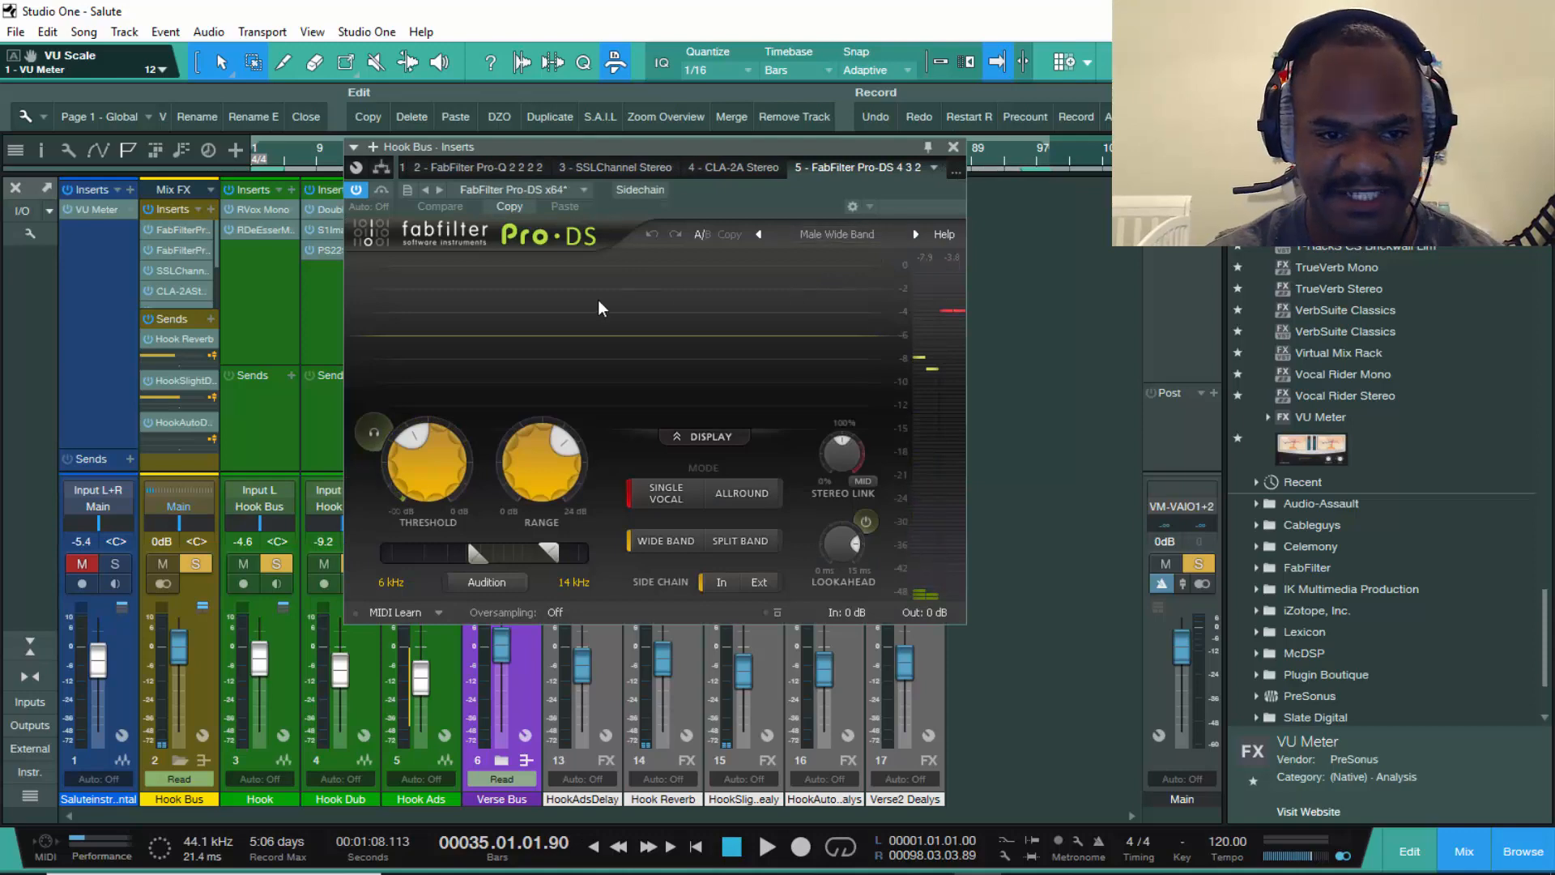
{"action": "left_click", "coordinate": [941, 172]}
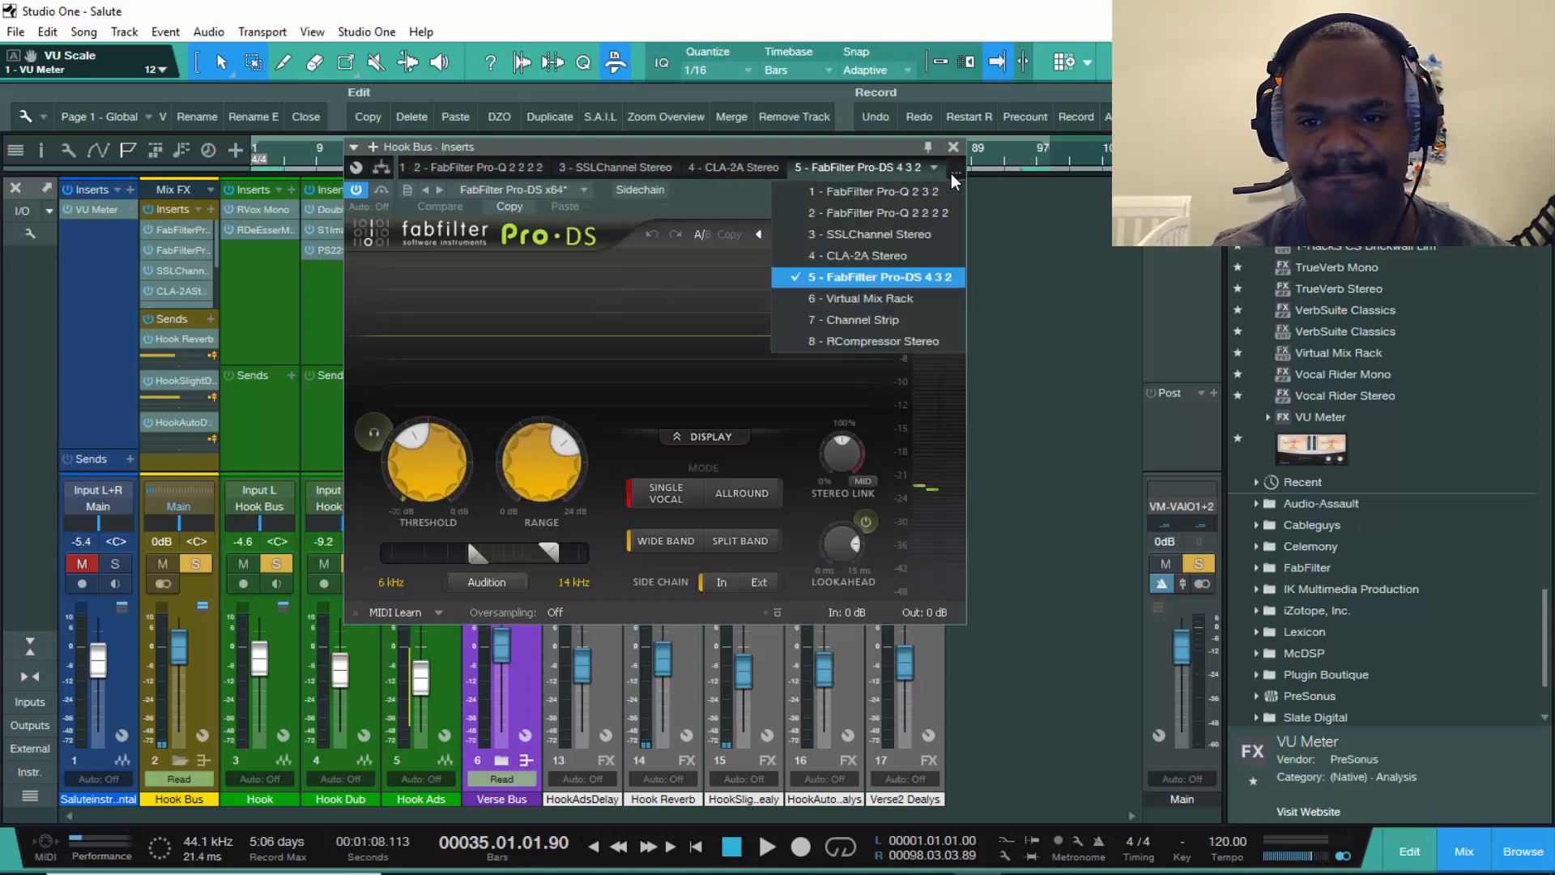
{"action": "left_click", "coordinate": [844, 300]}
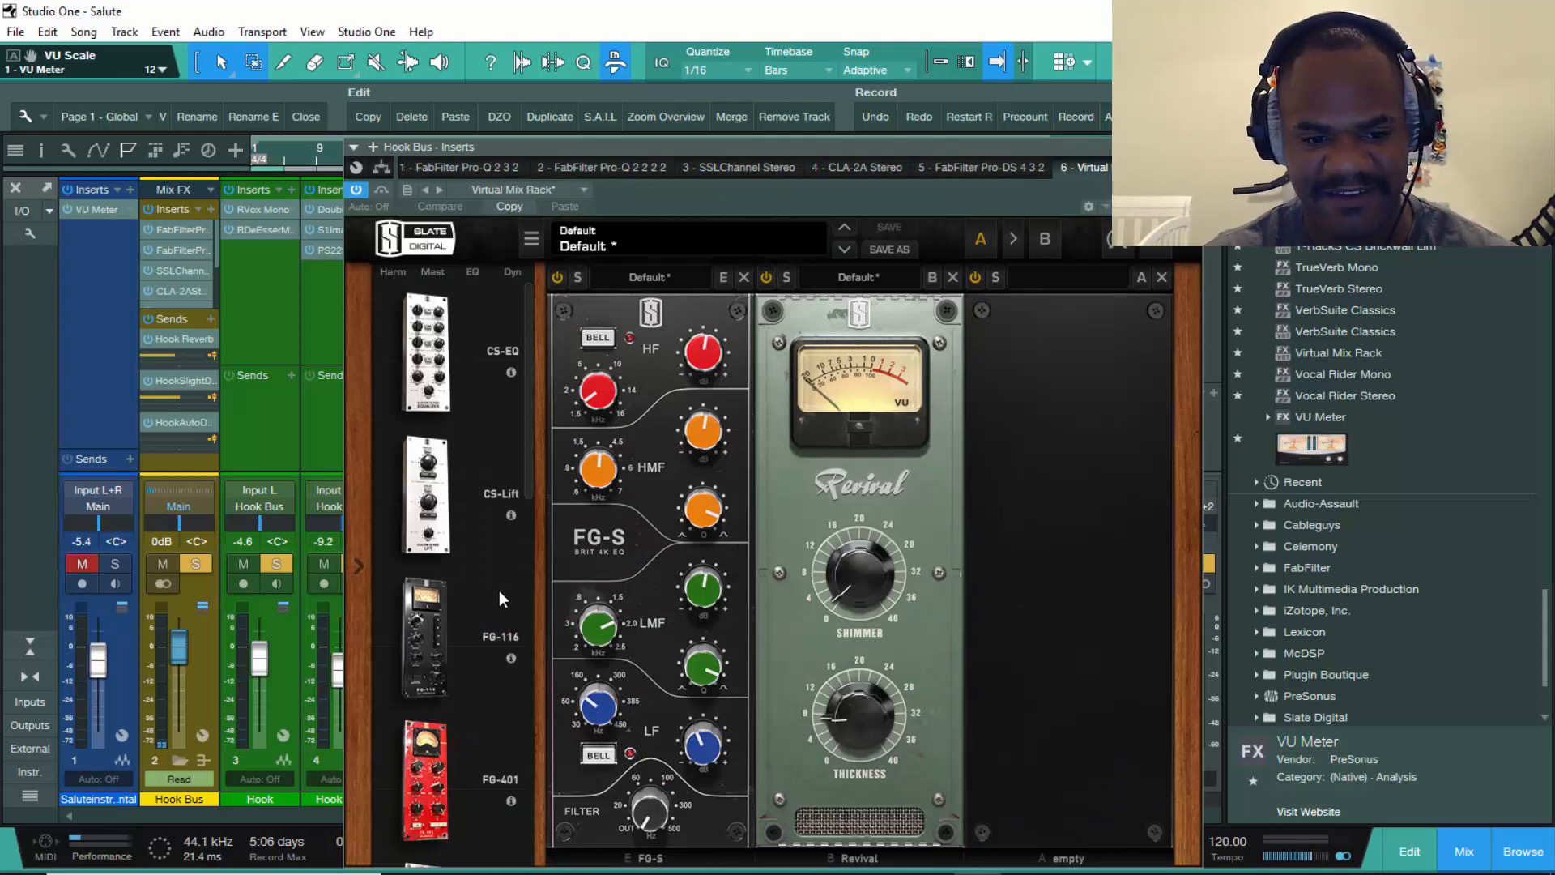
{"action": "scroll", "coordinate": [499, 600], "scroll_direction": "down", "scroll_amount": 10}
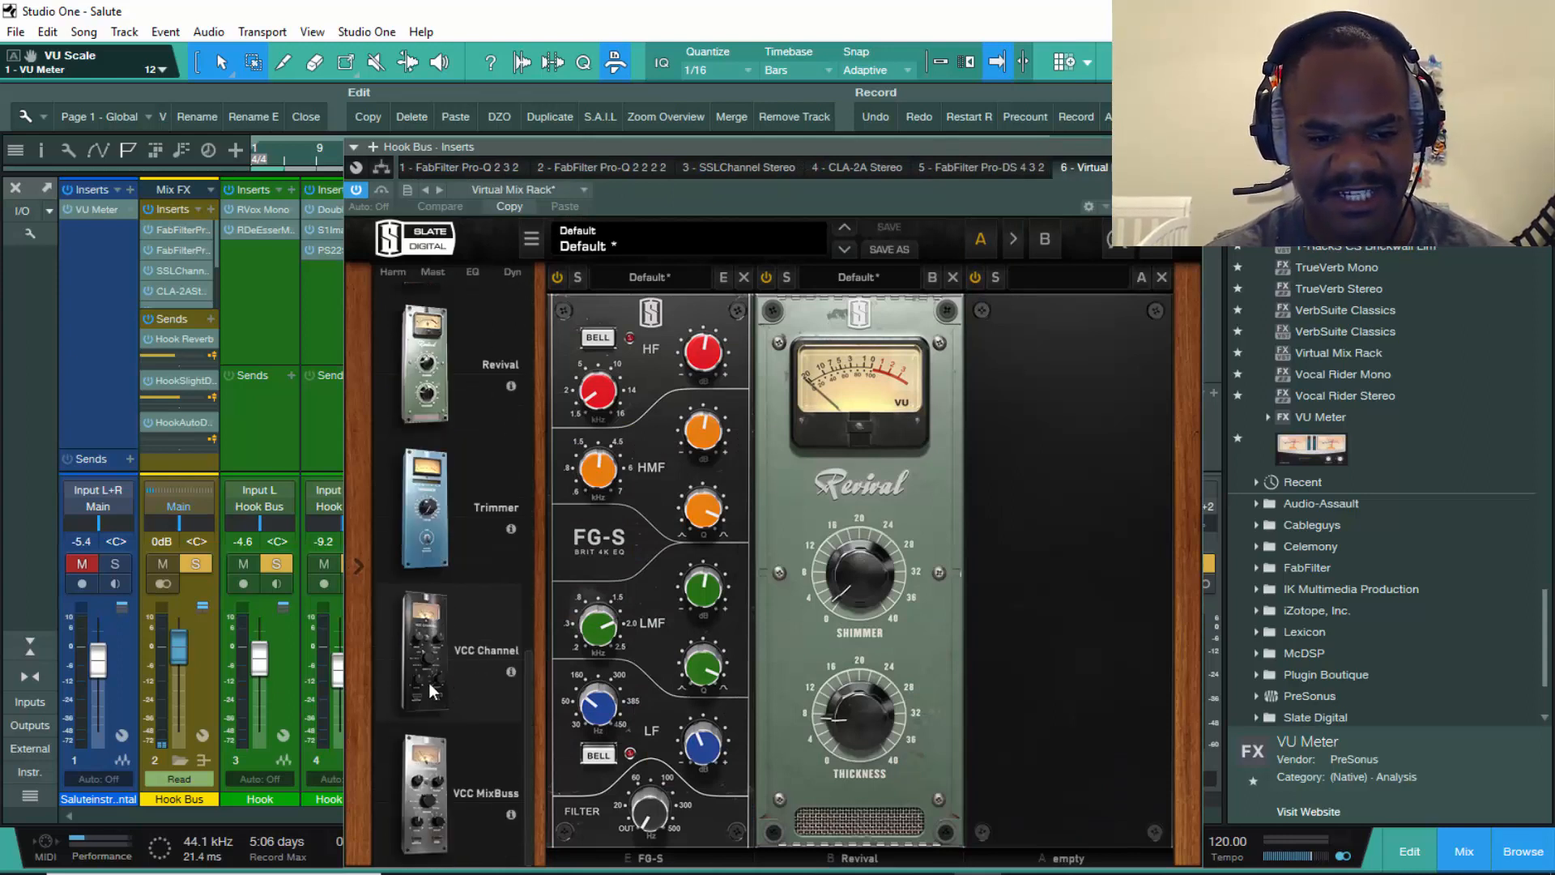
{"action": "scroll", "coordinate": [450, 583], "scroll_direction": "up", "scroll_amount": 2}
{"action": "left_click", "coordinate": [1191, 169]}
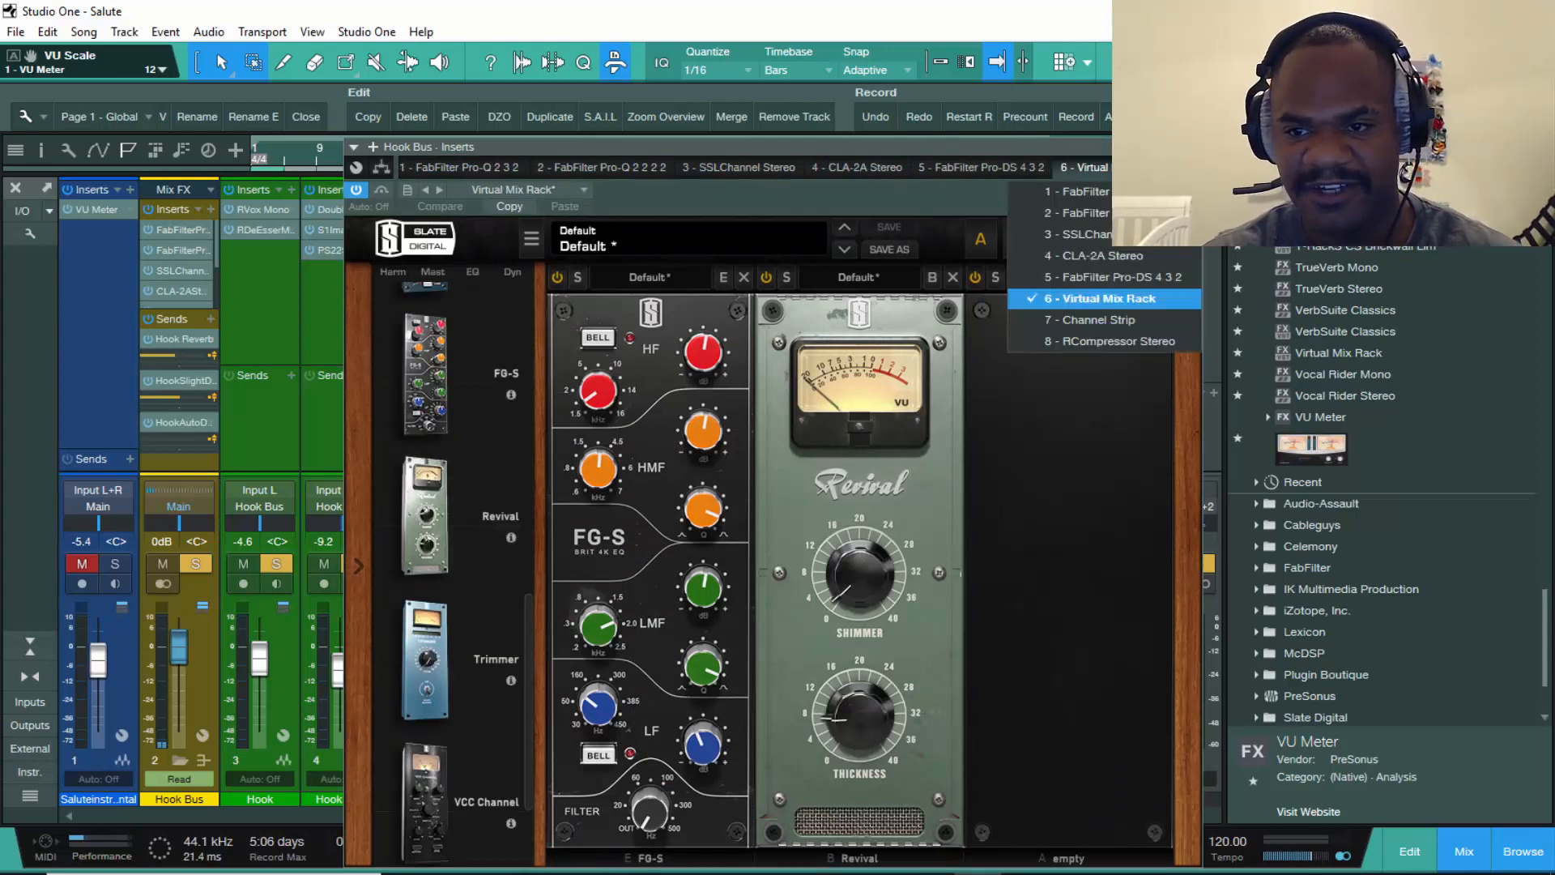
{"action": "left_click", "coordinate": [1076, 324]}
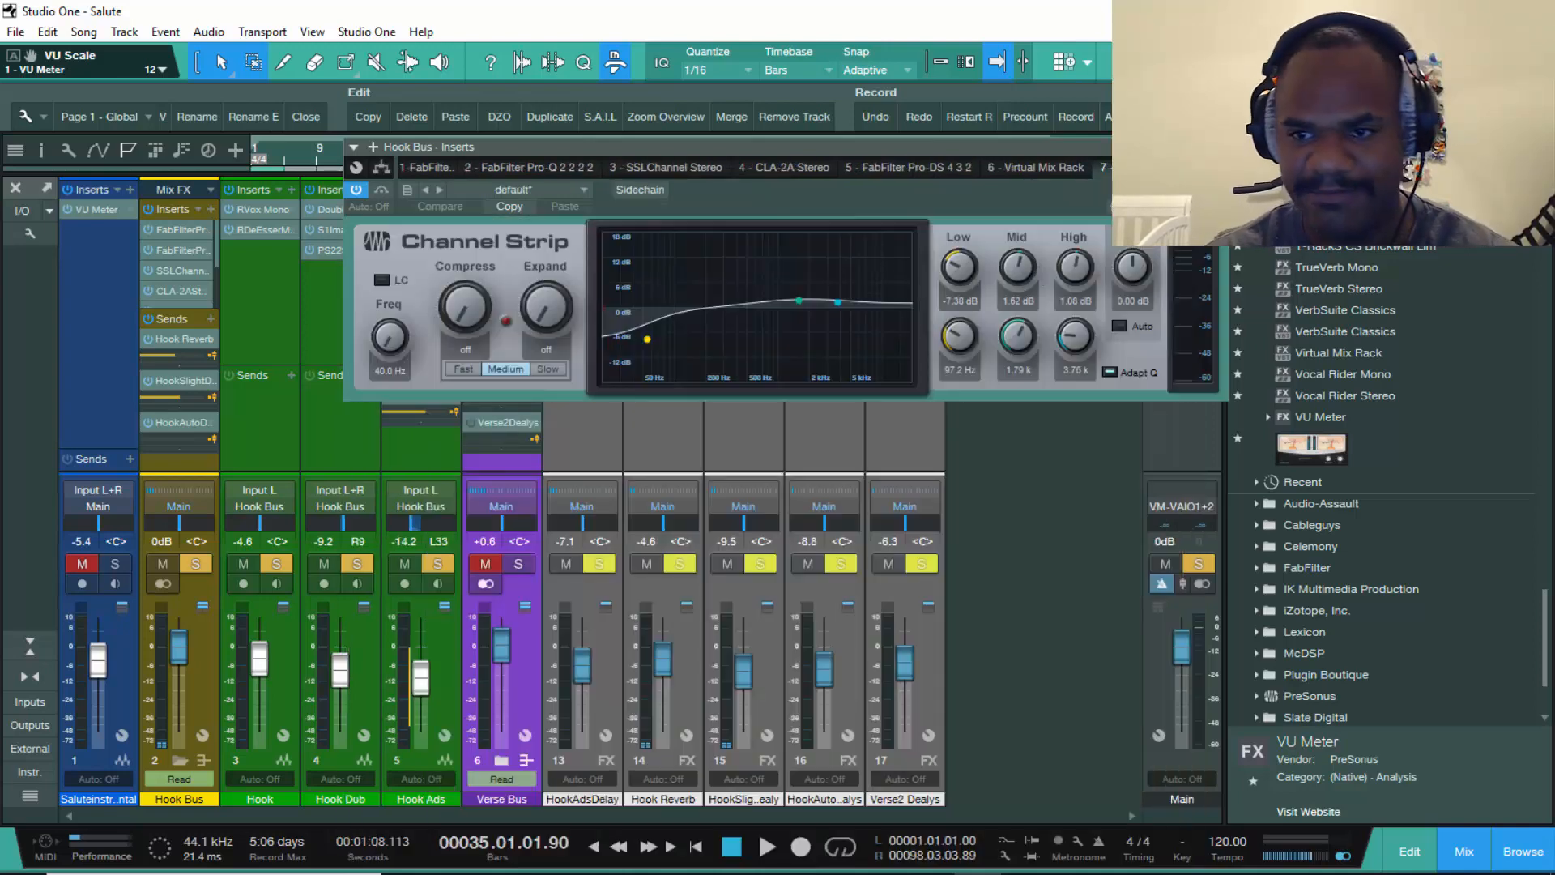
- Examine the Hook Bus's RCompressor Stereo insert, close its window, and play the hook vocals to compare them with all inserts bypassed
{"action": "left_click", "coordinate": [1191, 169]}
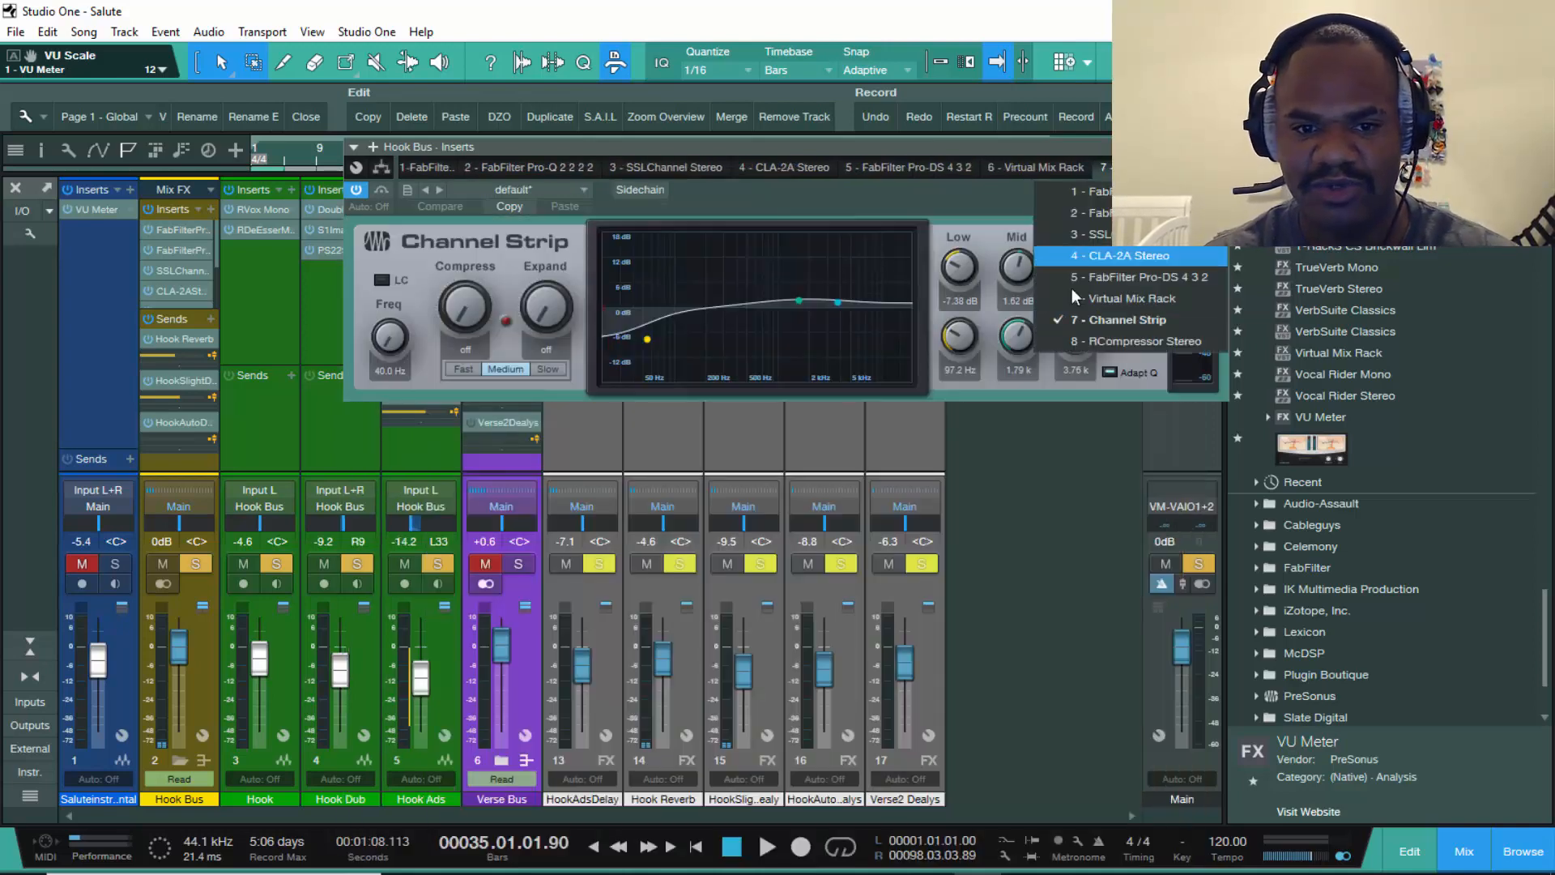
{"action": "left_click", "coordinate": [1100, 339]}
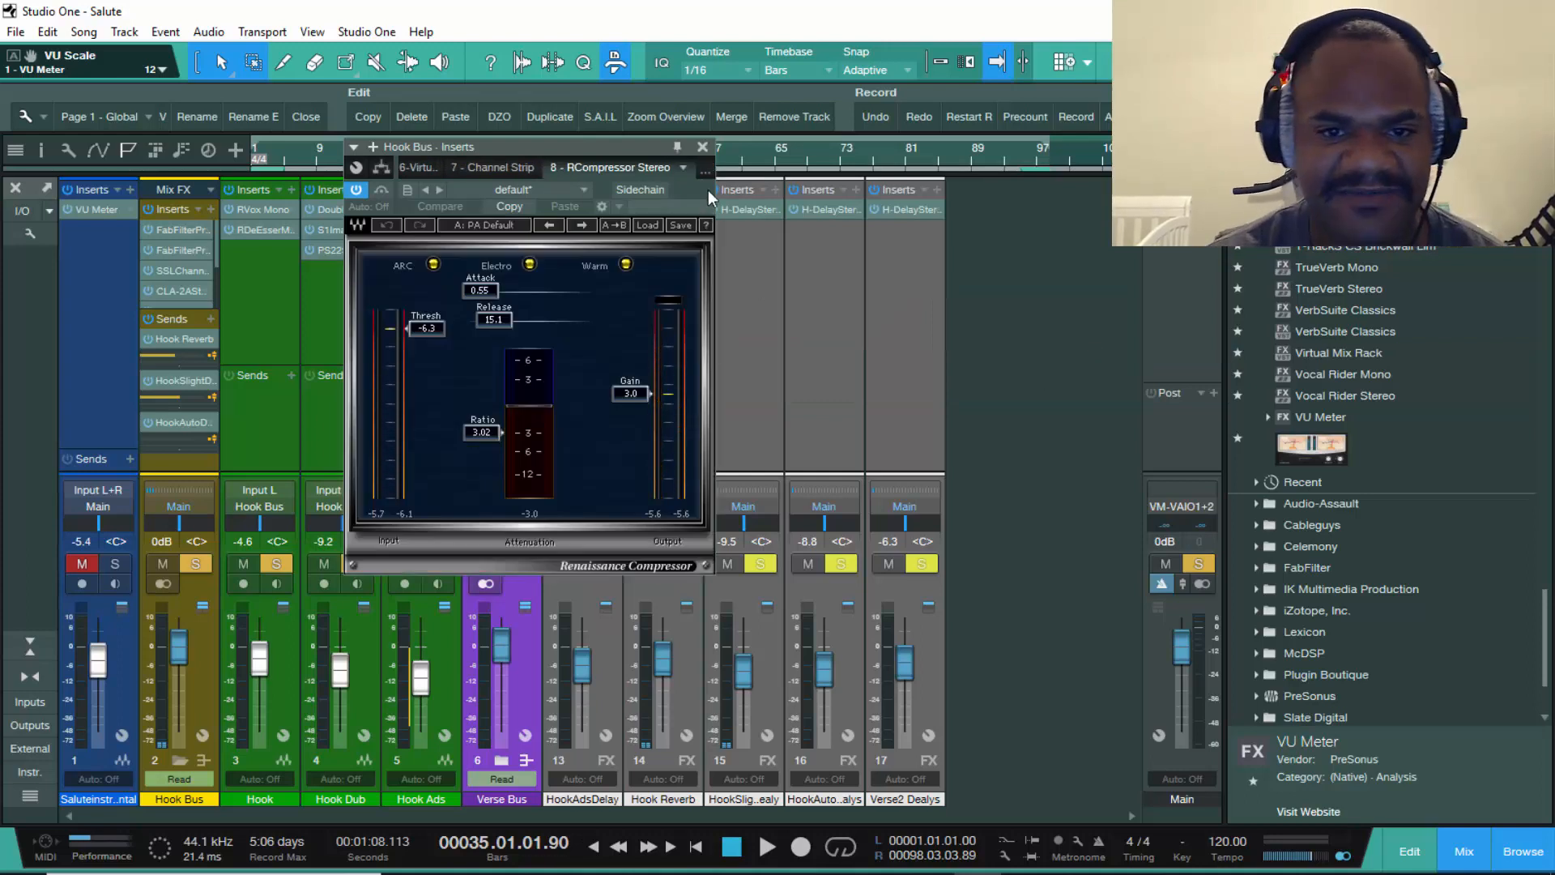
{"action": "left_click", "coordinate": [702, 148]}
{"action": "key", "text": "space"}
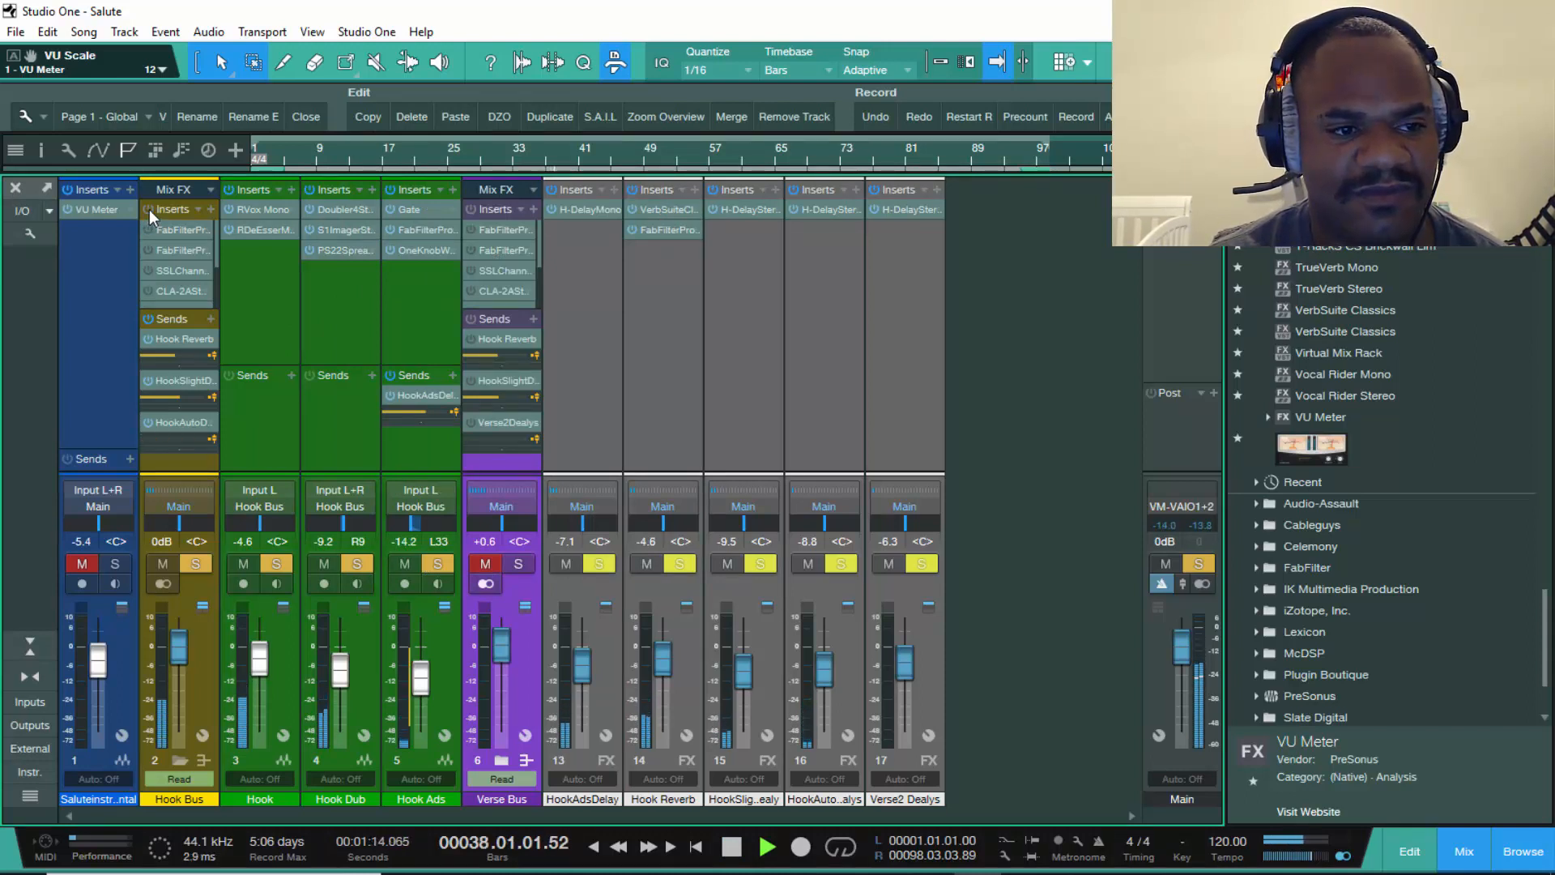
{"action": "key", "text": "space"}
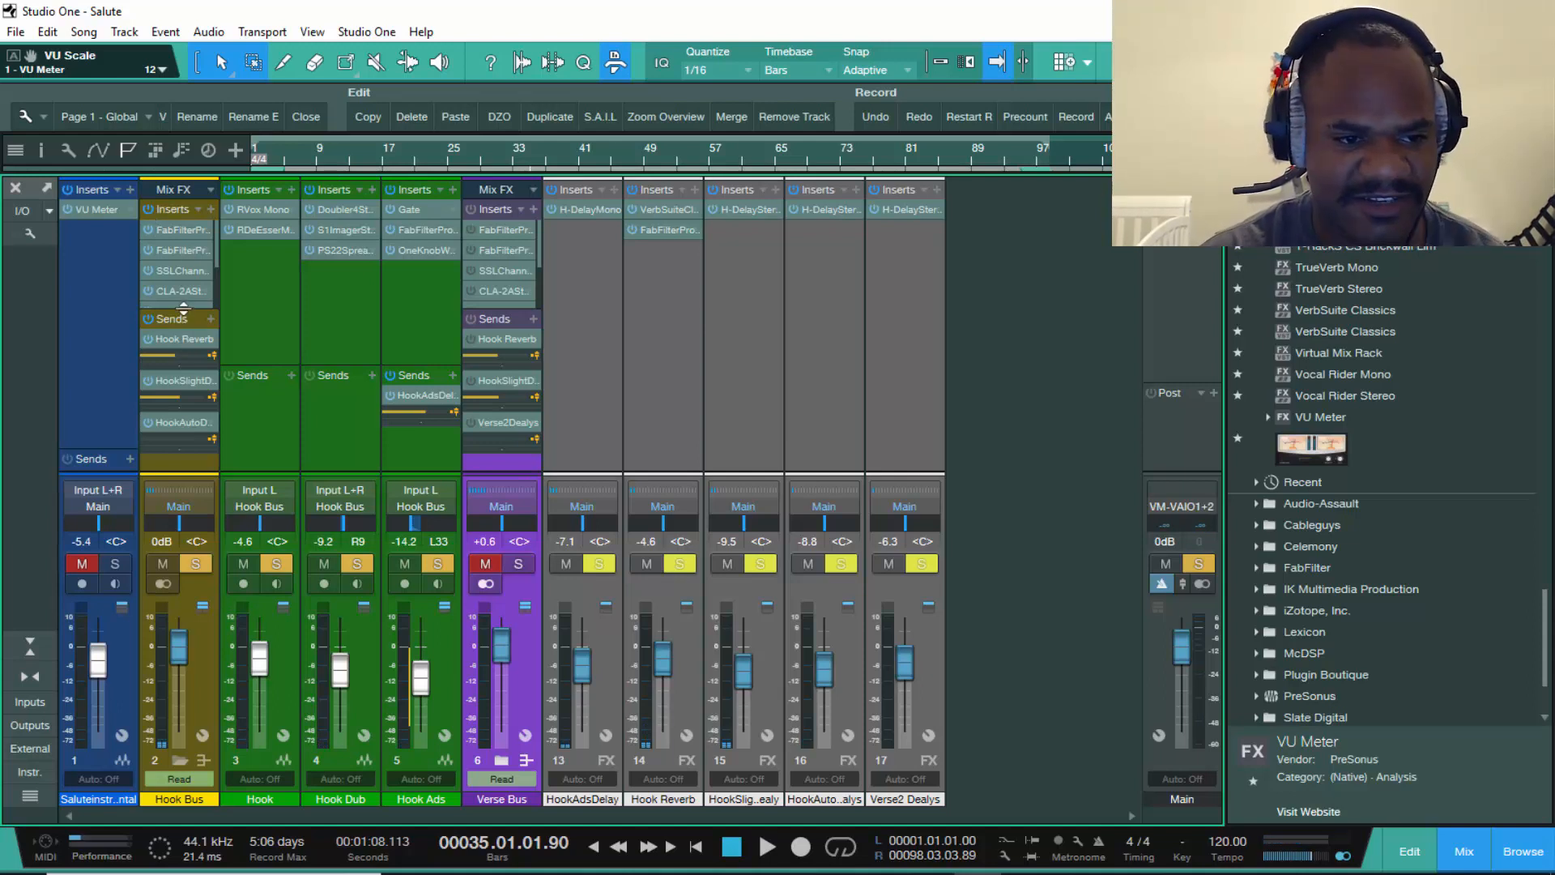
- Enlarge the insert racks to show the full Hook Bus chain and remove the VU Meter from the instrumental channel
{"action": "left_click_drag", "start_coordinate": [180, 319], "coordinate": [186, 423]}
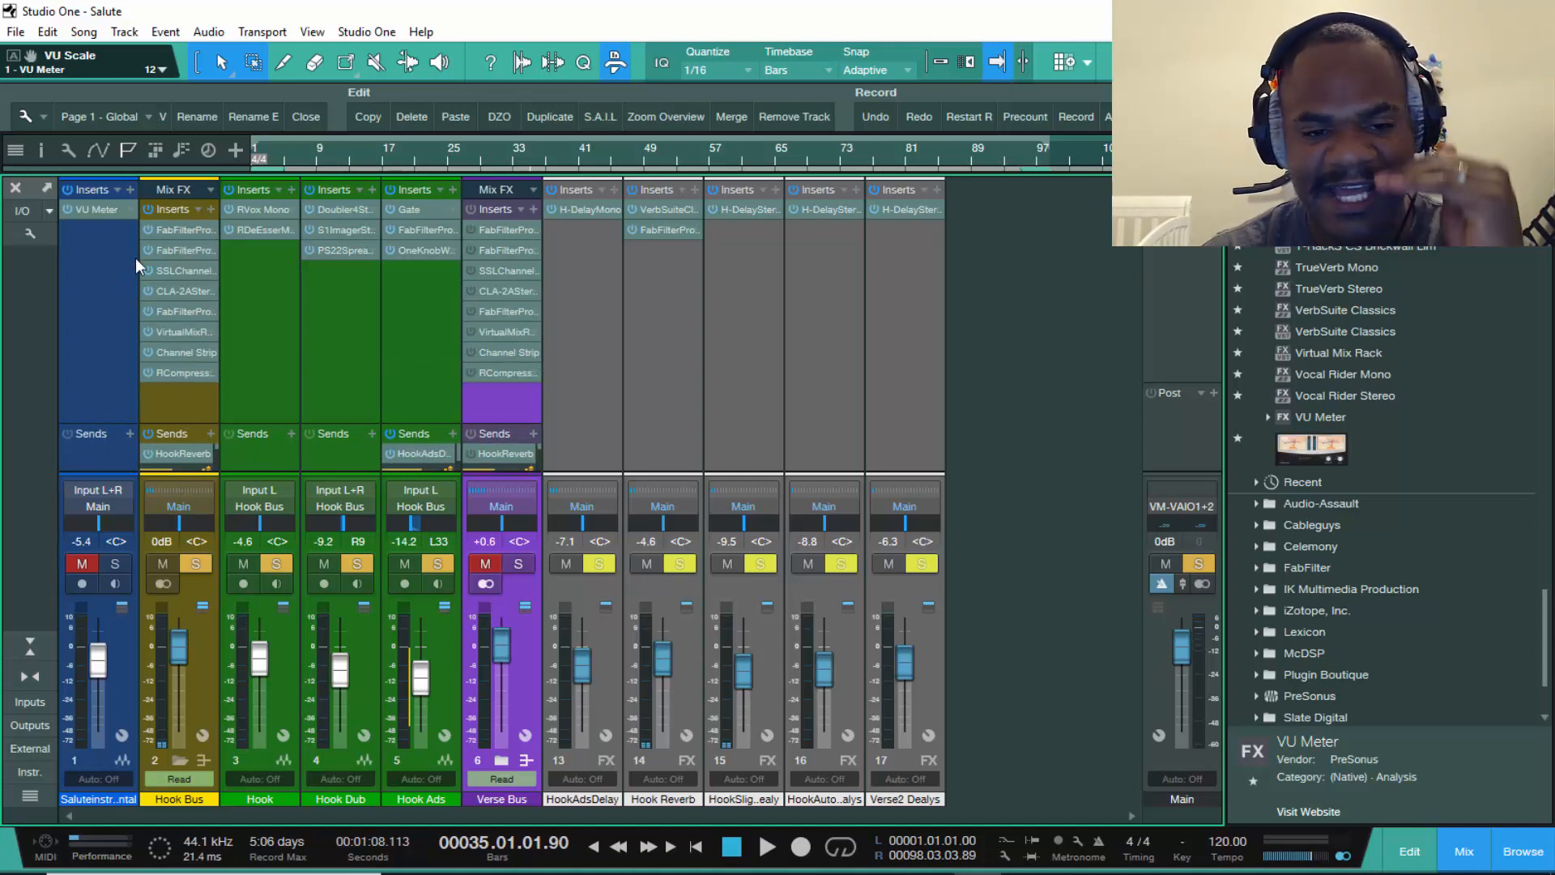
{"action": "right_click", "coordinate": [95, 215]}
{"action": "left_click", "coordinate": [114, 396]}
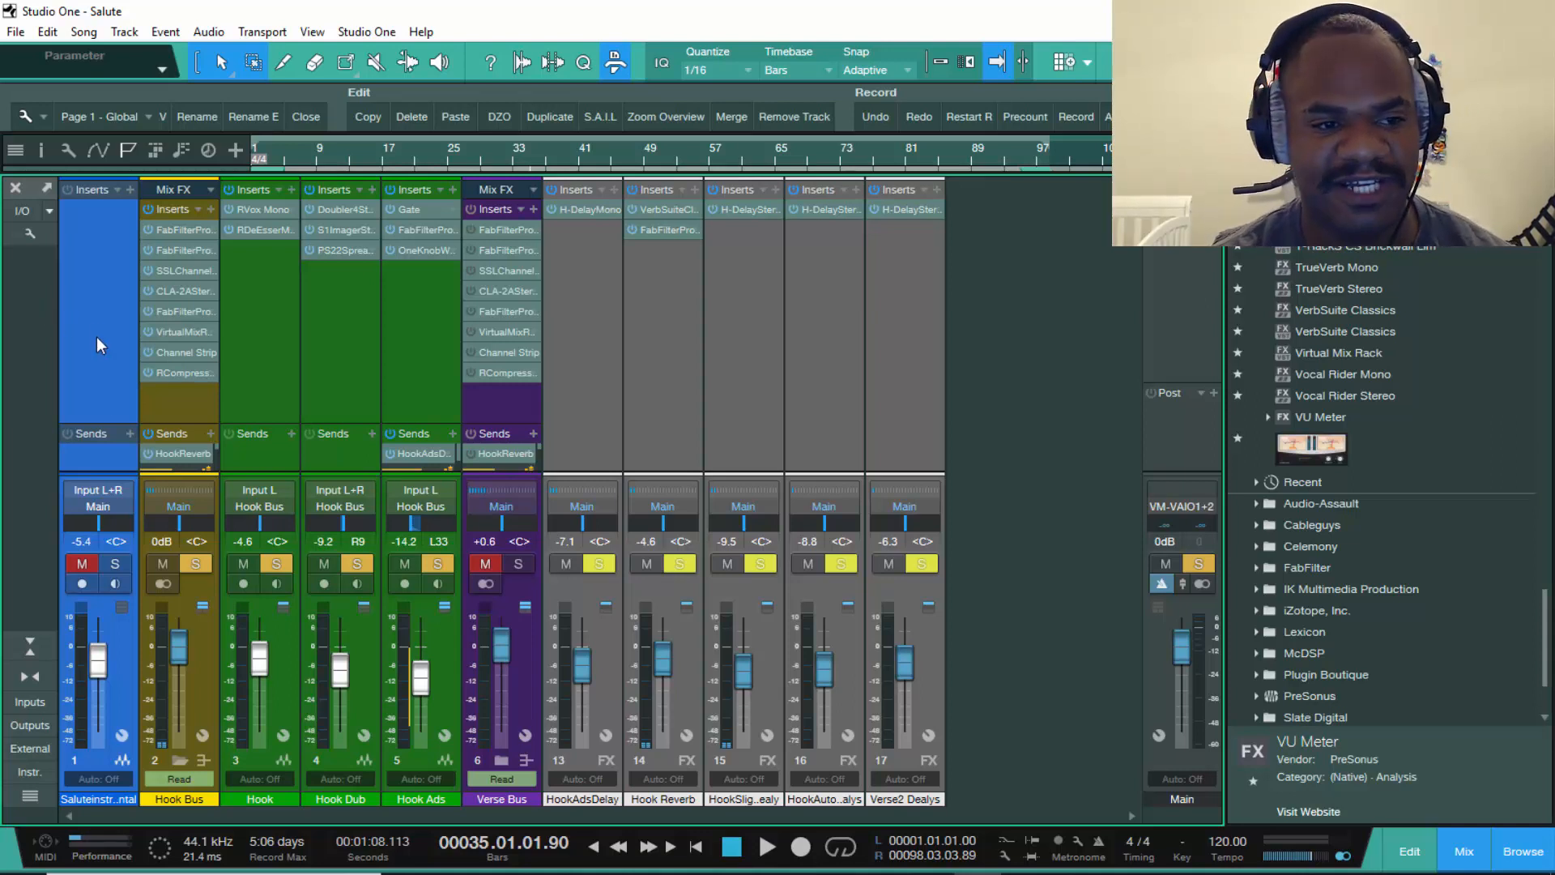
- Bypass all Hook Bus inserts and clear the channel mutes and solos so the vocals play with the instrumental
{"action": "left_click", "coordinate": [147, 207]}
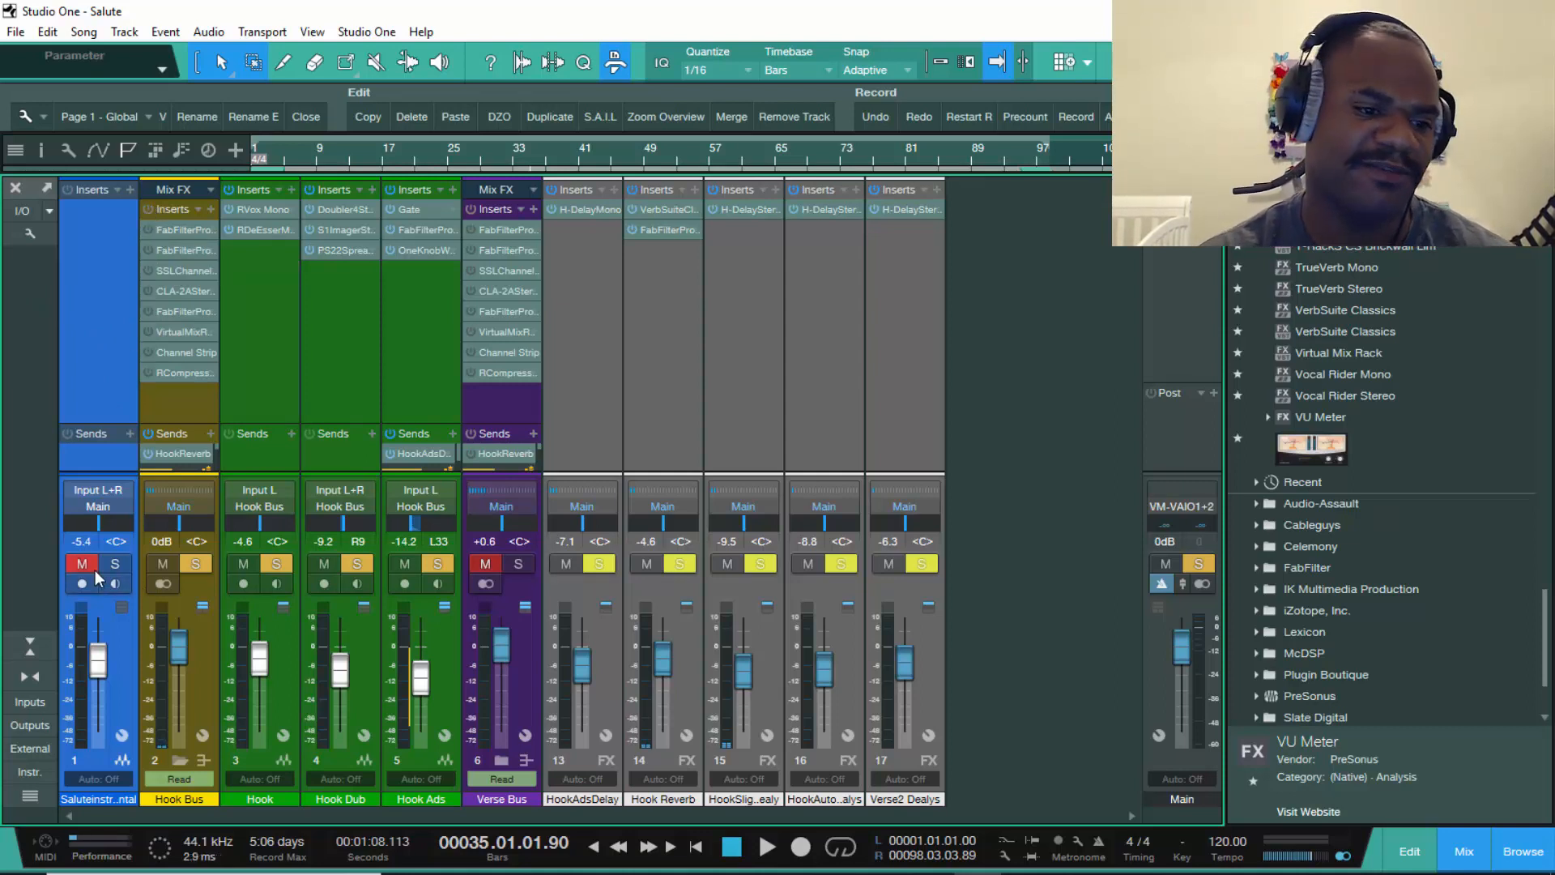
{"action": "left_click", "coordinate": [94, 569]}
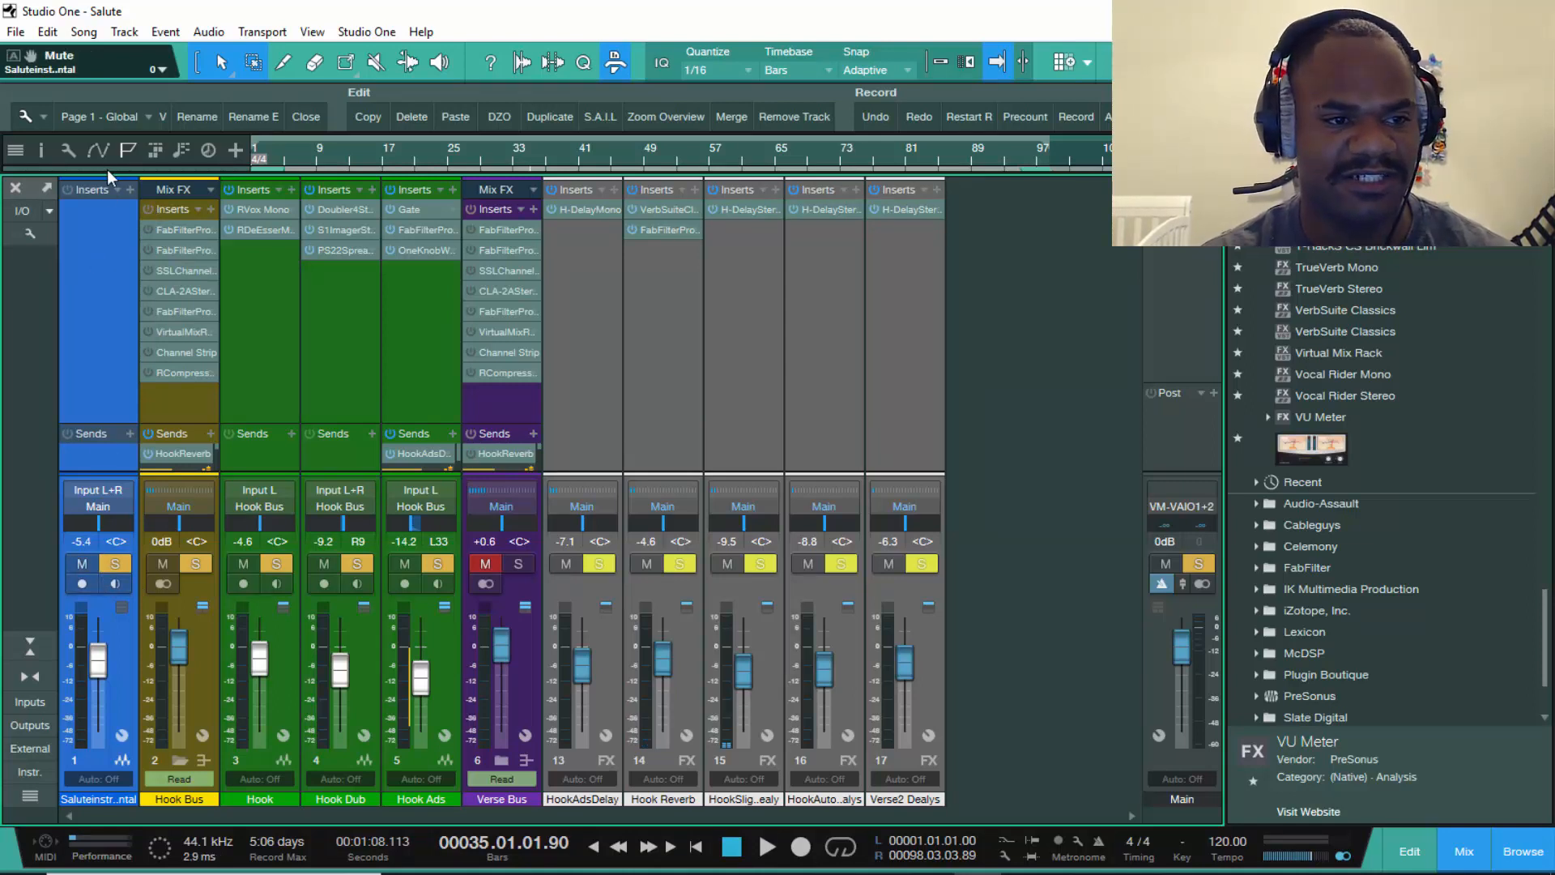
{"action": "left_click_drag", "start_coordinate": [103, 175], "coordinate": [76, 268]}
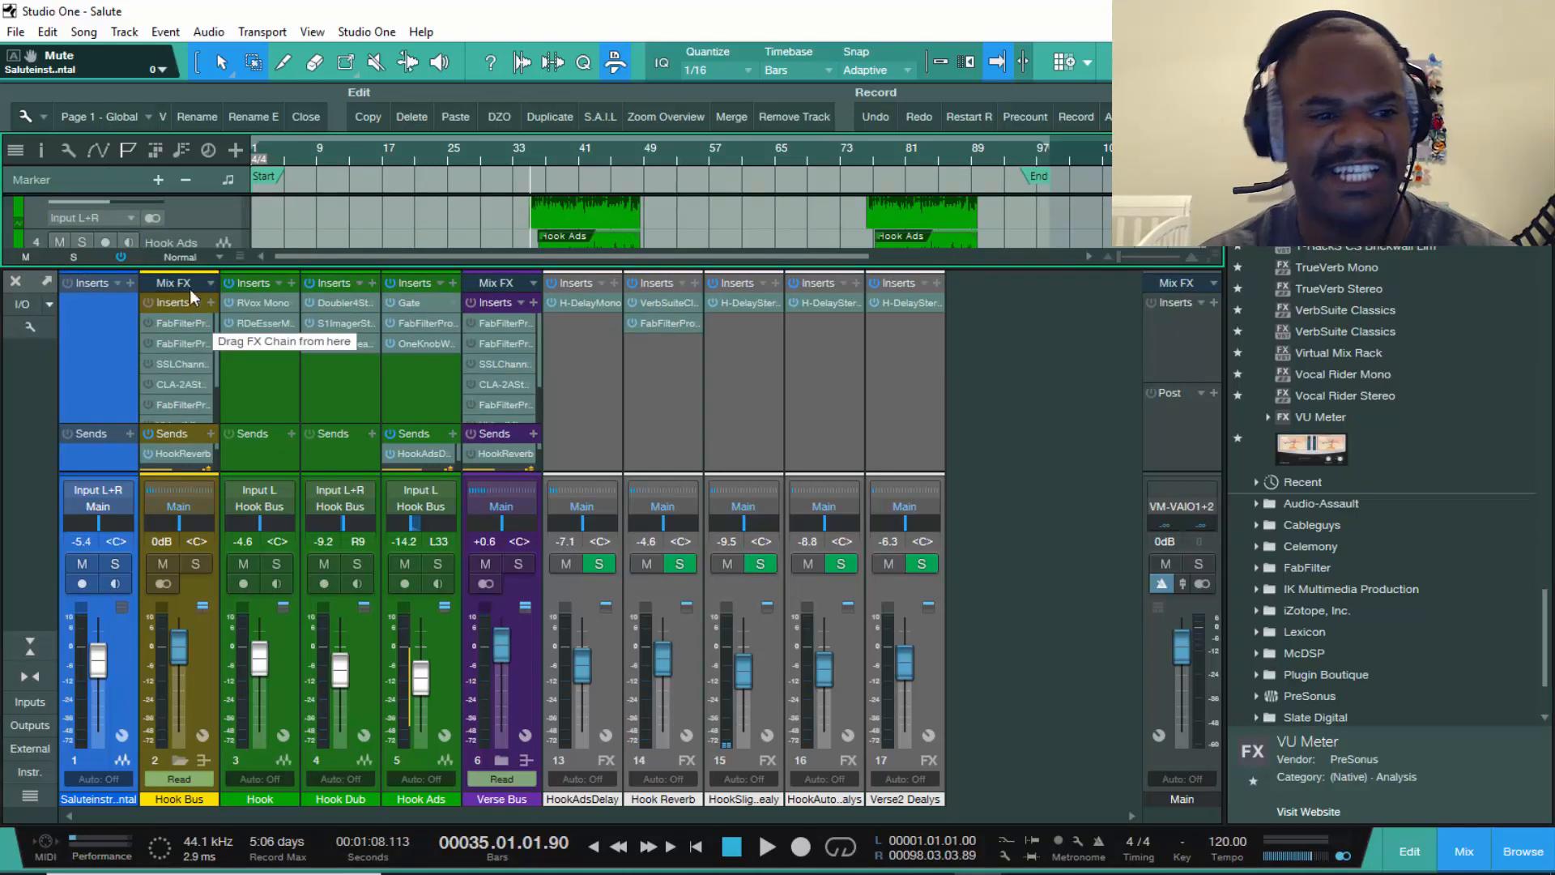
{"action": "left_click_drag", "start_coordinate": [197, 266], "coordinate": [195, 179]}
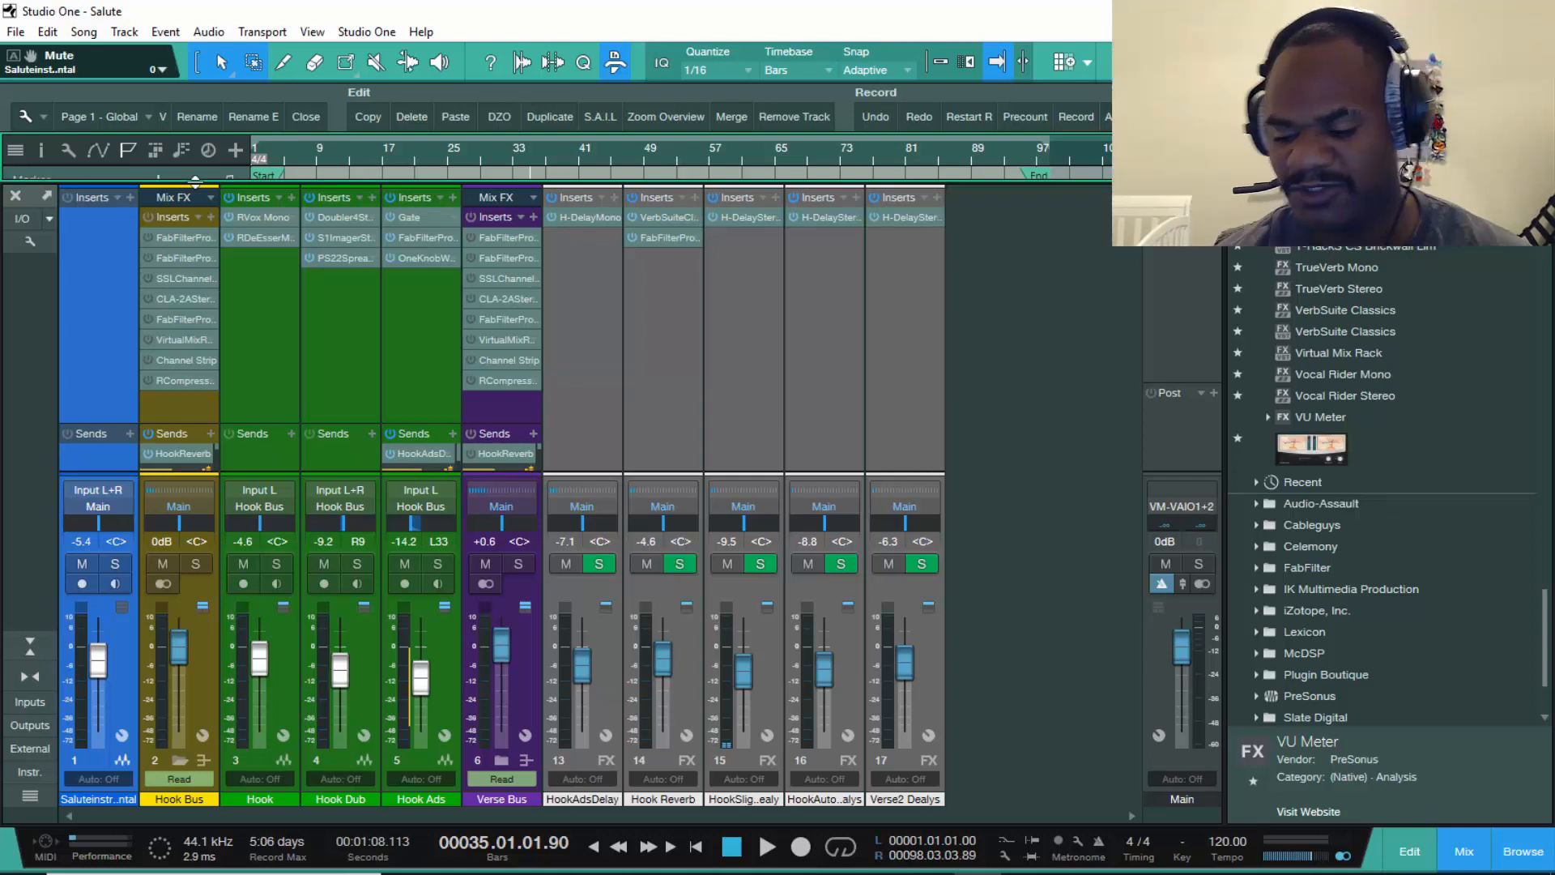
- Play the song and activate the Hook Bus's first two FabFilter Pro-Q 2 inserts one after the other
{"action": "left_click", "coordinate": [172, 237]}
{"action": "key", "text": "space"}
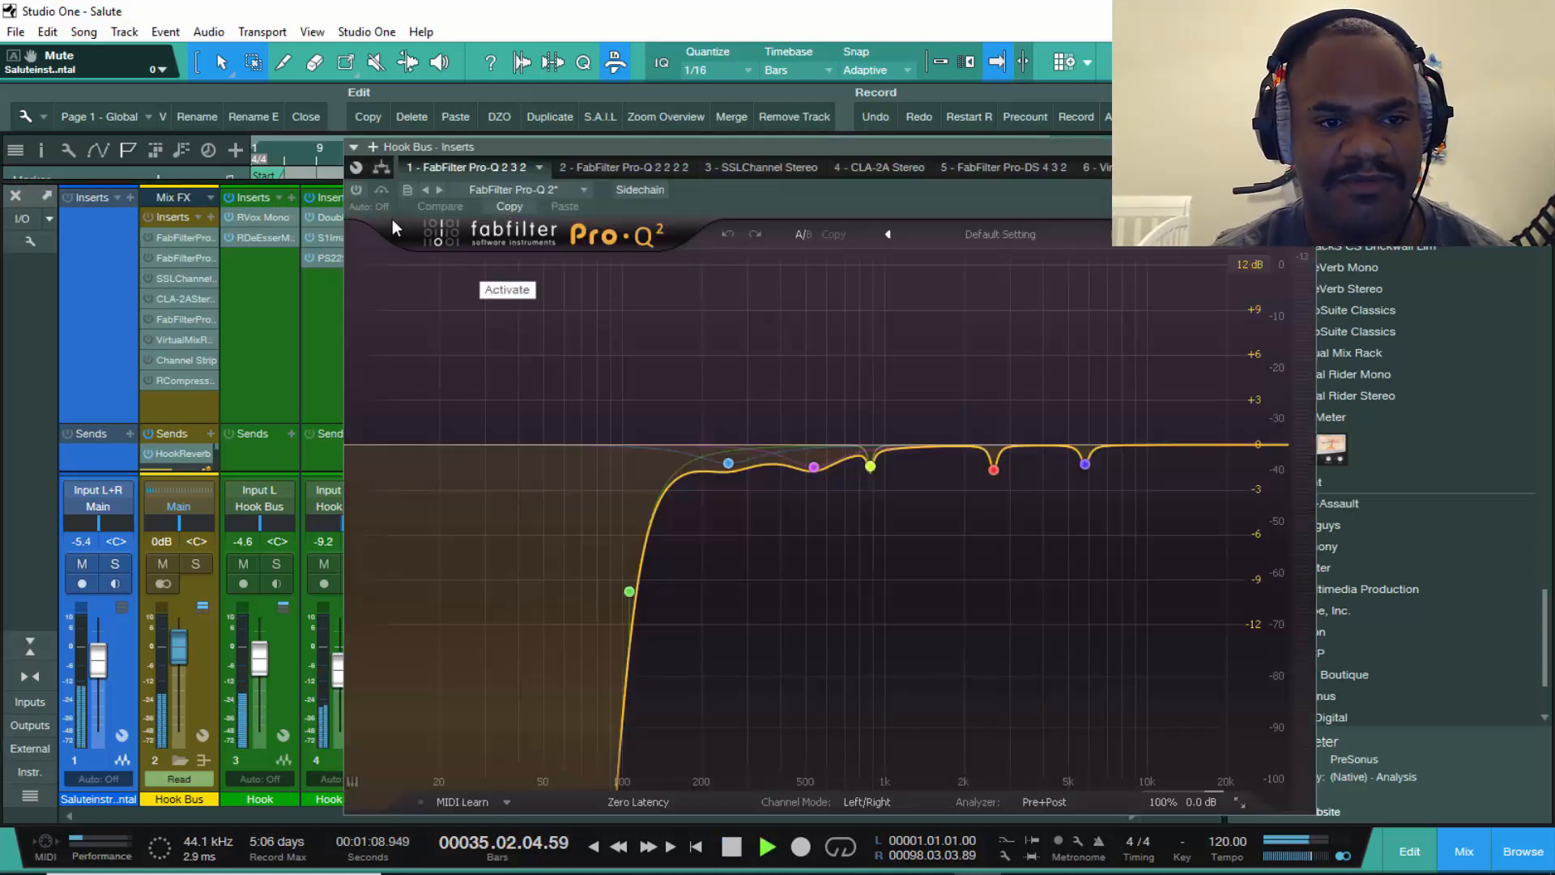
{"action": "left_click", "coordinate": [357, 193]}
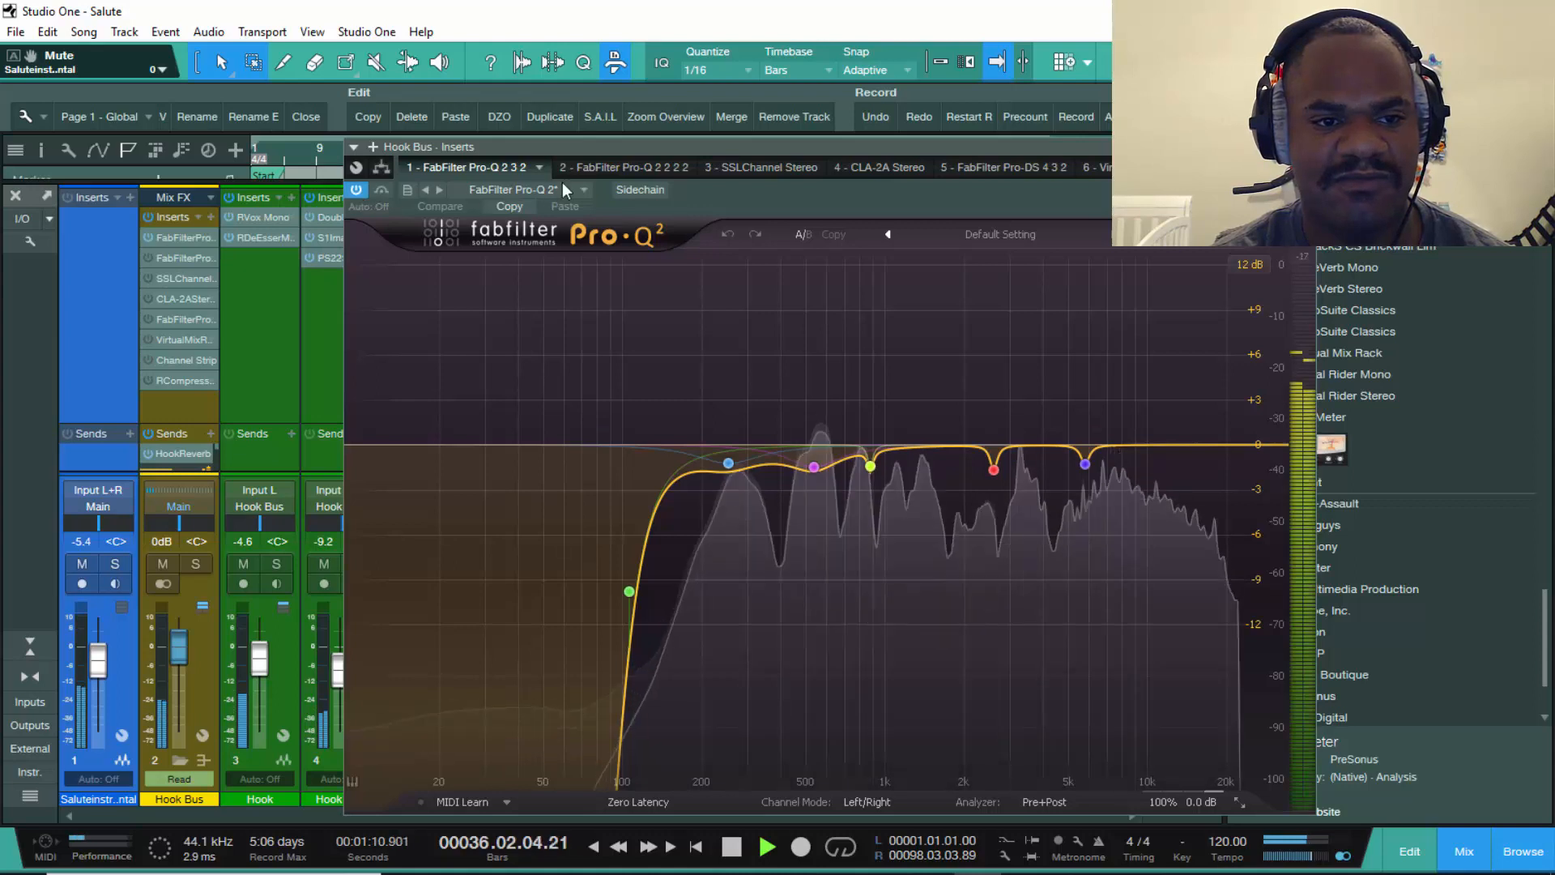
{"action": "left_click", "coordinate": [594, 172]}
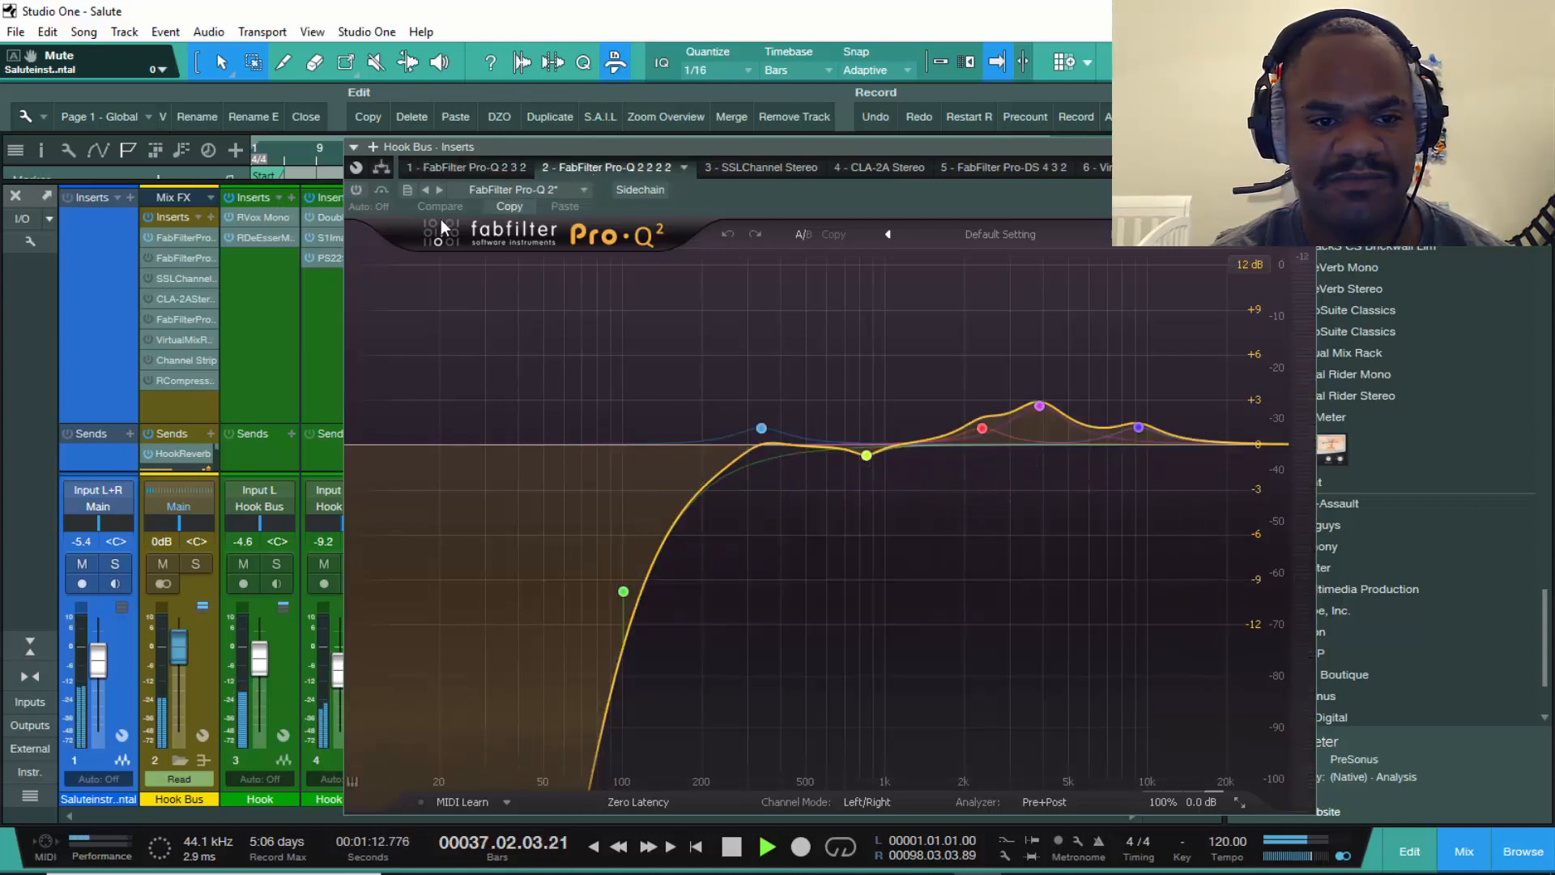
{"action": "left_click", "coordinate": [356, 191]}
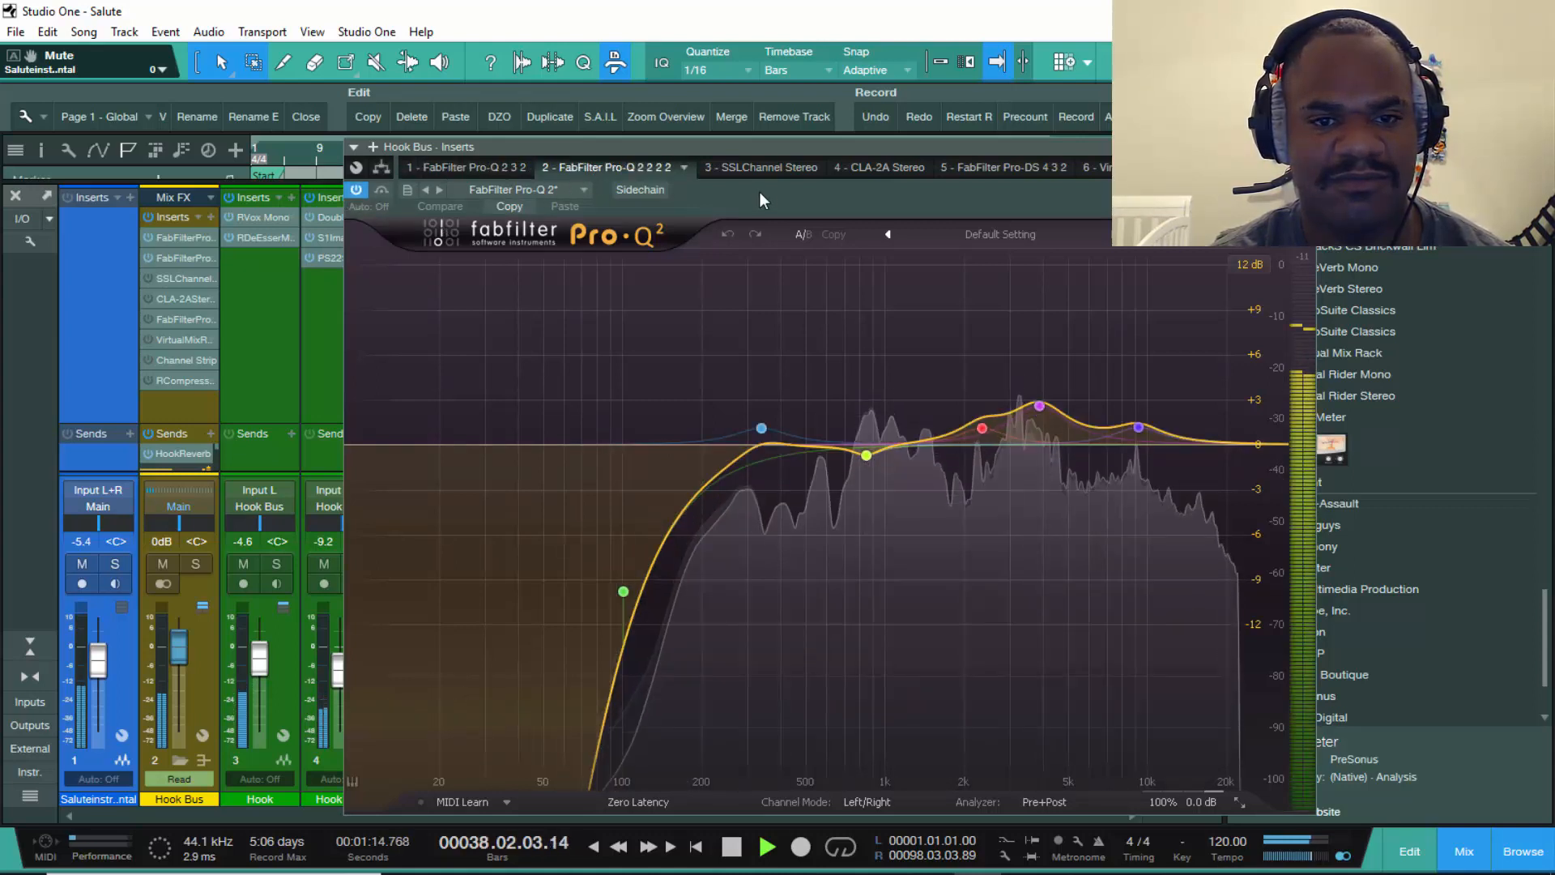
- Activate the Hook Bus inserts SSLChannel Stereo, CLA-2A Stereo and FabFilter Pro-DS in order while the song plays
{"action": "left_click", "coordinate": [747, 169]}
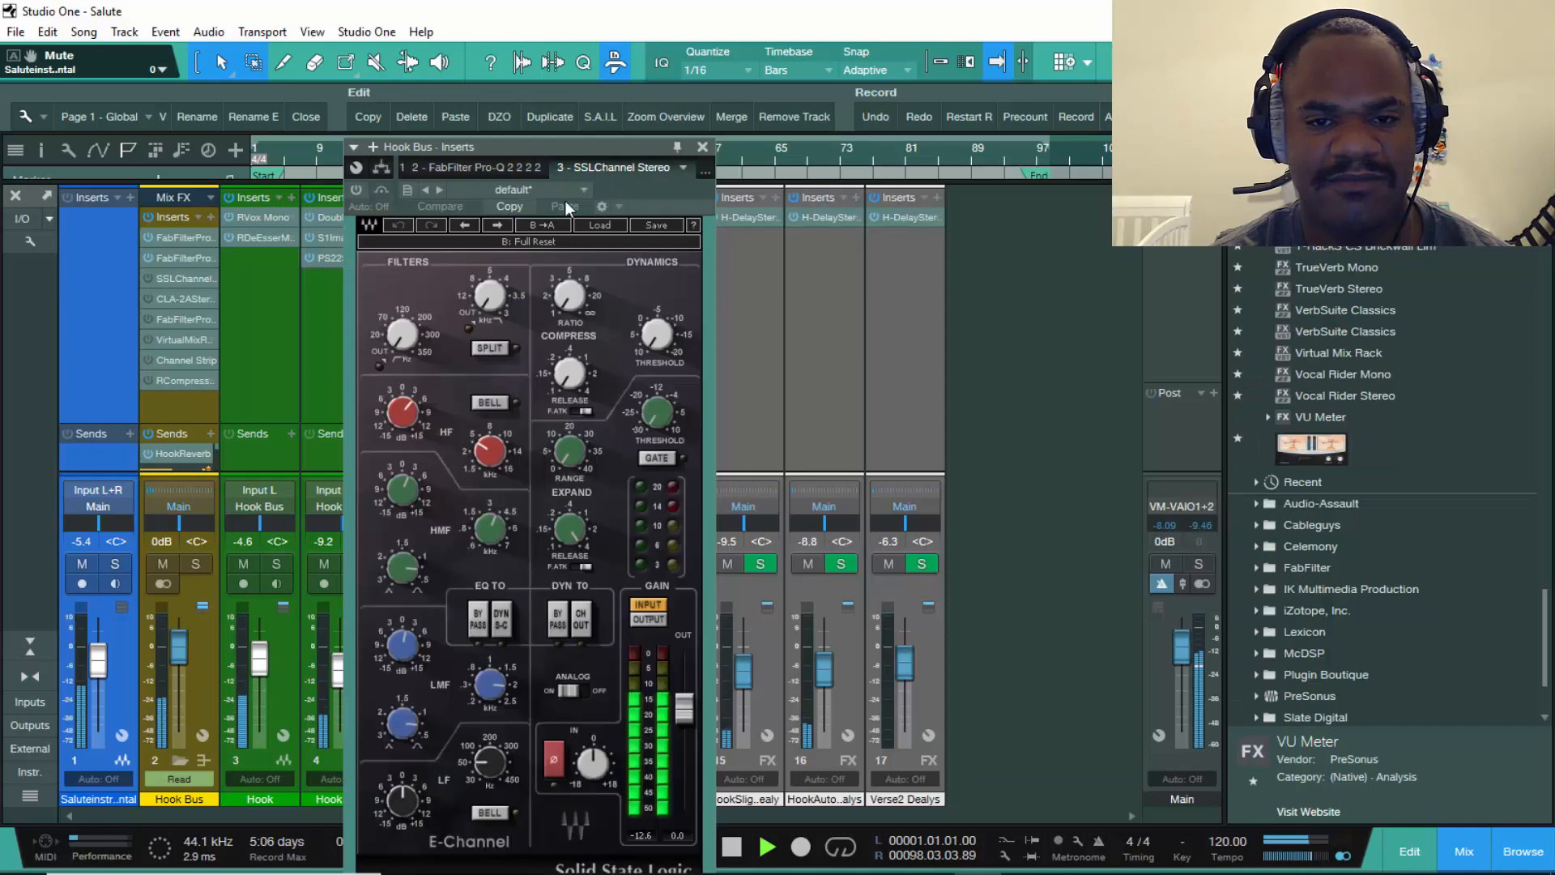
{"action": "left_click", "coordinate": [354, 191]}
{"action": "left_click", "coordinate": [706, 172]}
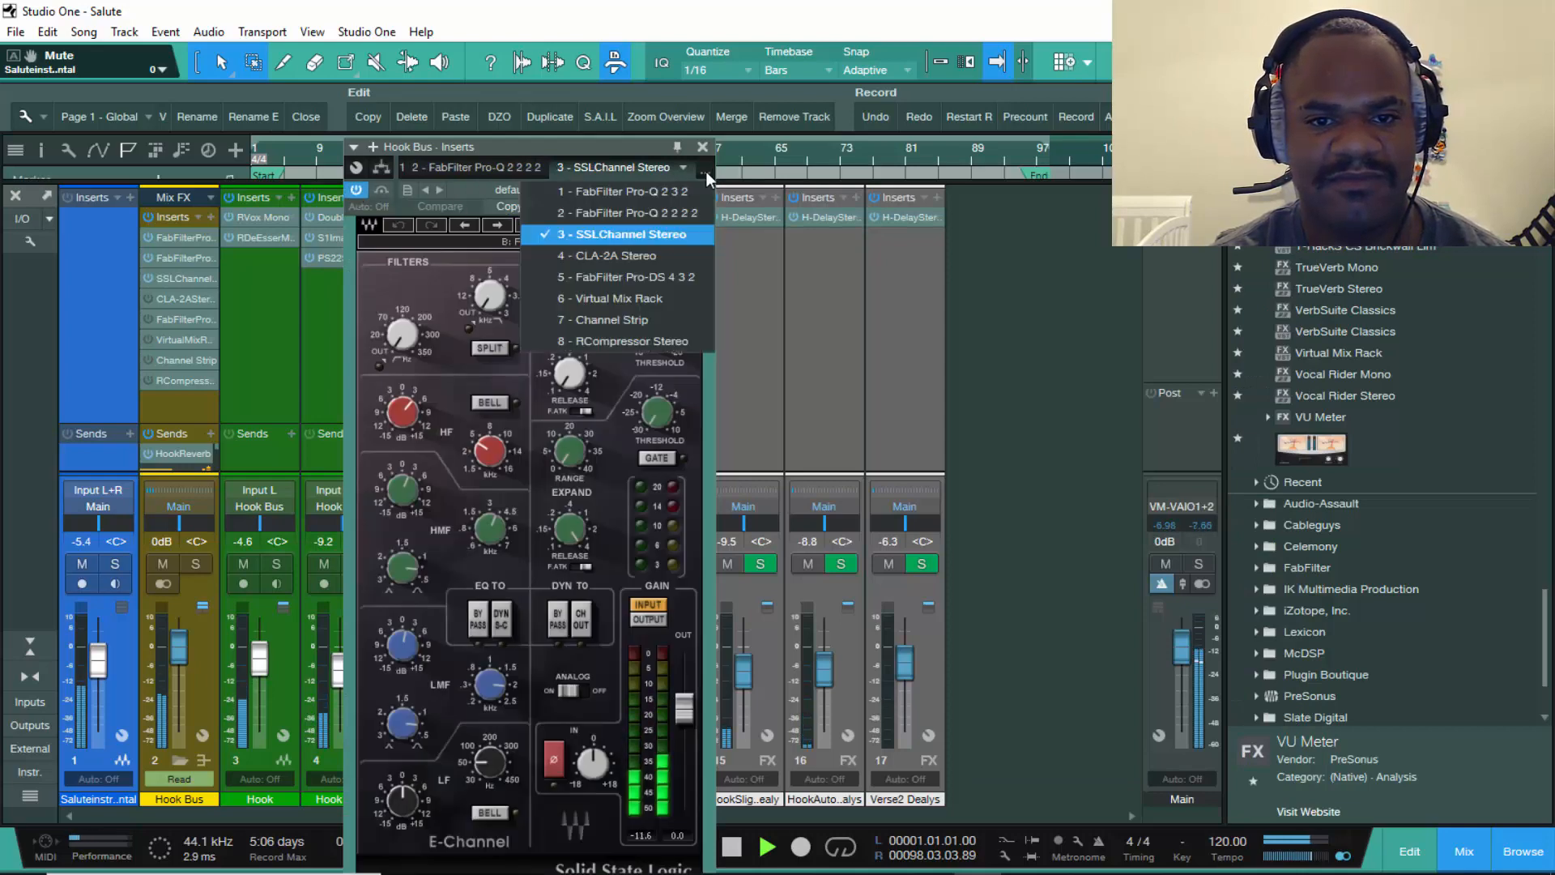
{"action": "left_click", "coordinate": [632, 256]}
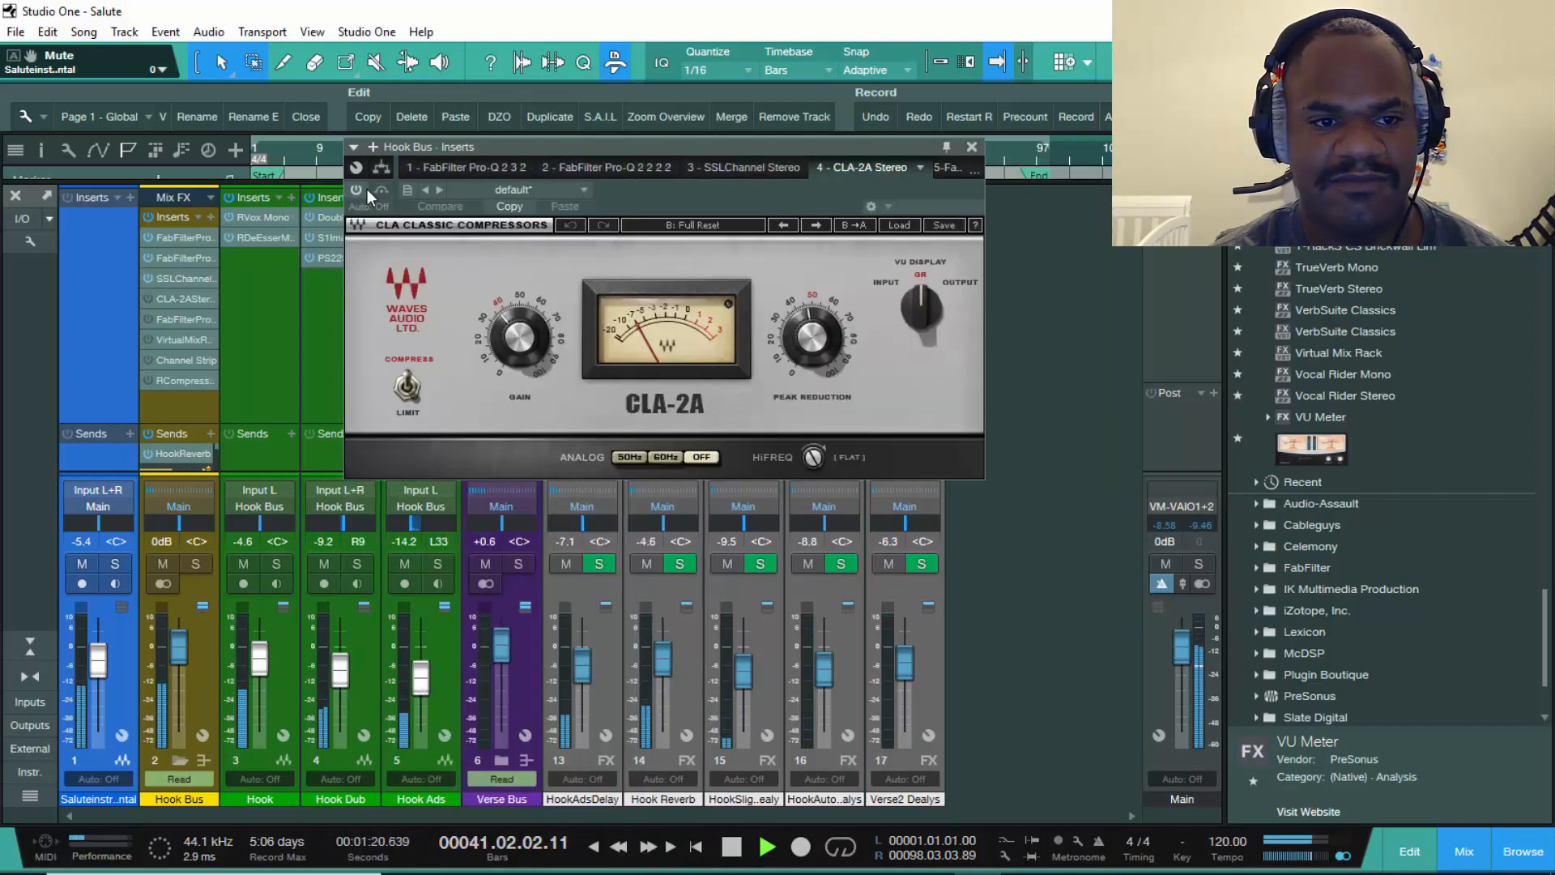
{"action": "left_click", "coordinate": [962, 175]}
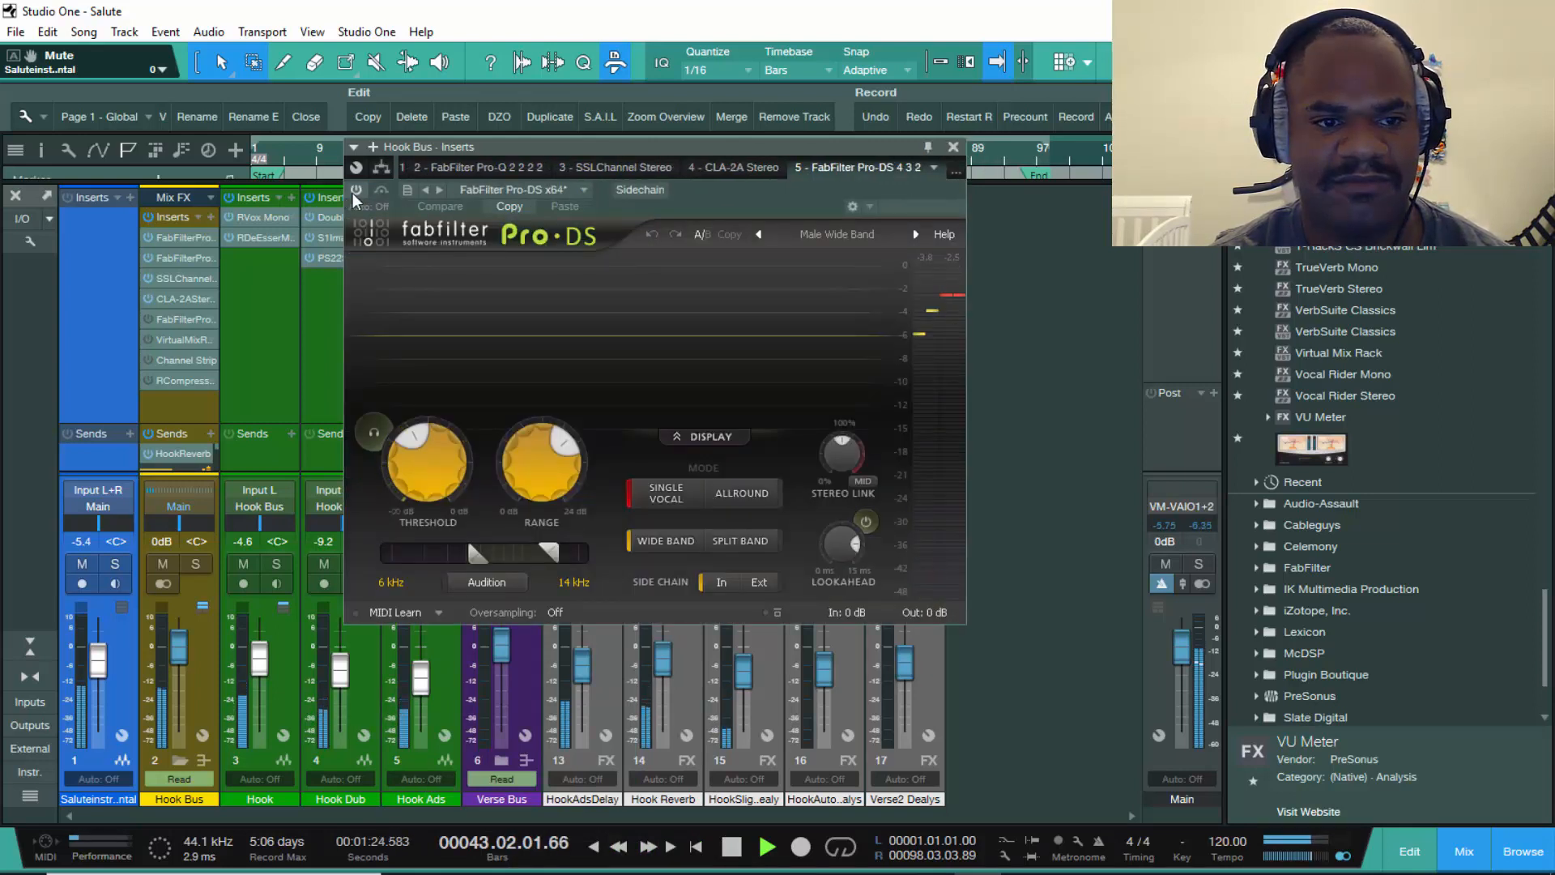
- Activate the Hook Bus's Virtual Mix Rack and Channel Strip inserts during playback
{"action": "left_click", "coordinate": [956, 174]}
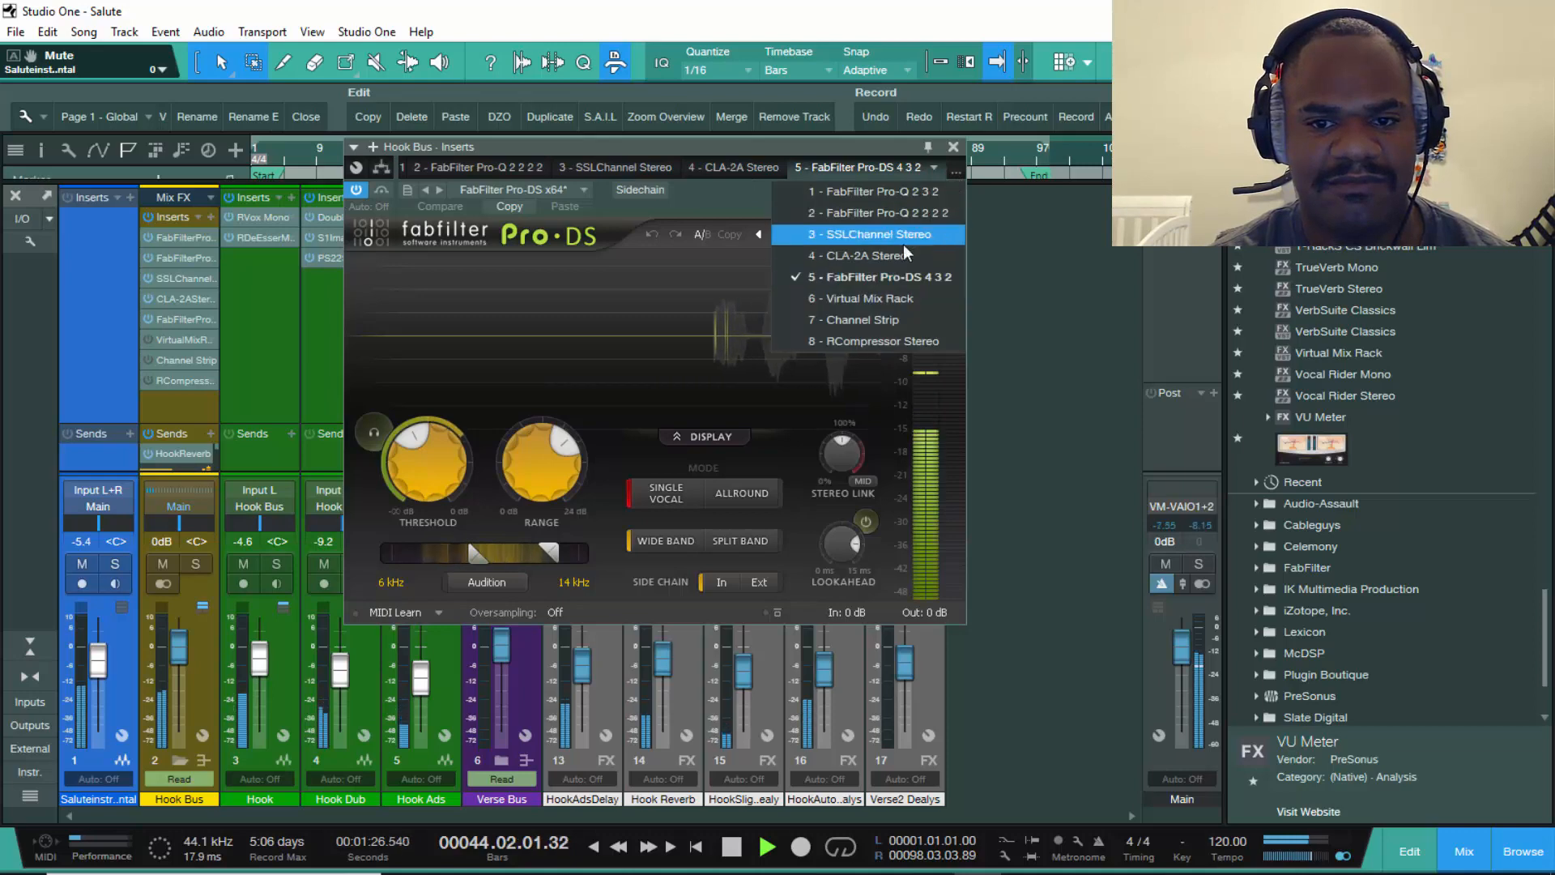
{"action": "left_click", "coordinate": [860, 298]}
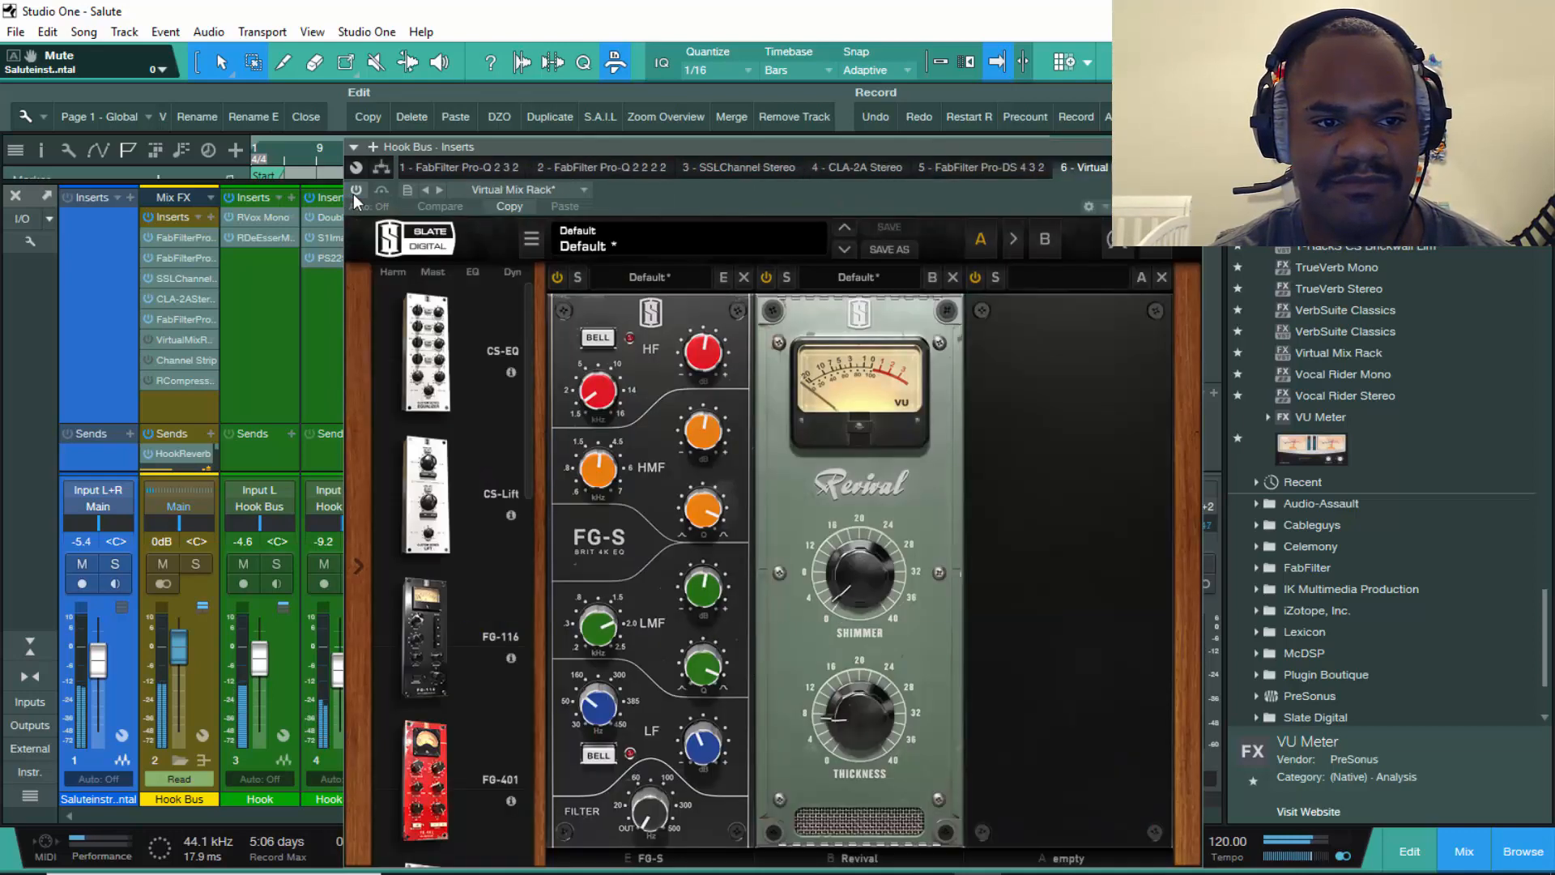
{"action": "left_click", "coordinate": [356, 192]}
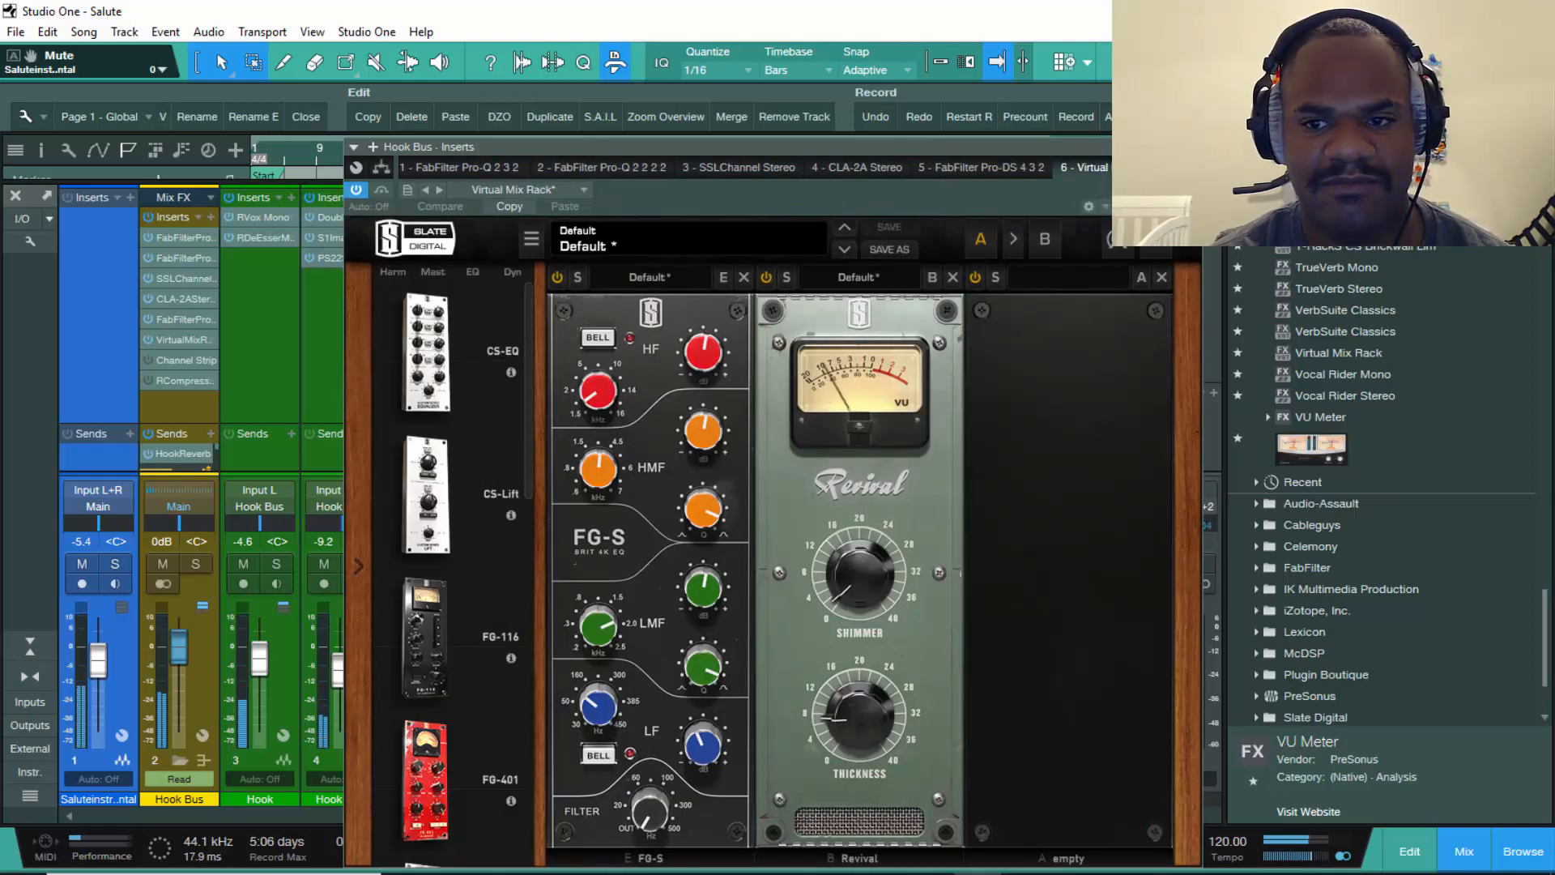
{"action": "left_click", "coordinate": [1192, 168]}
{"action": "left_click", "coordinate": [1085, 319]}
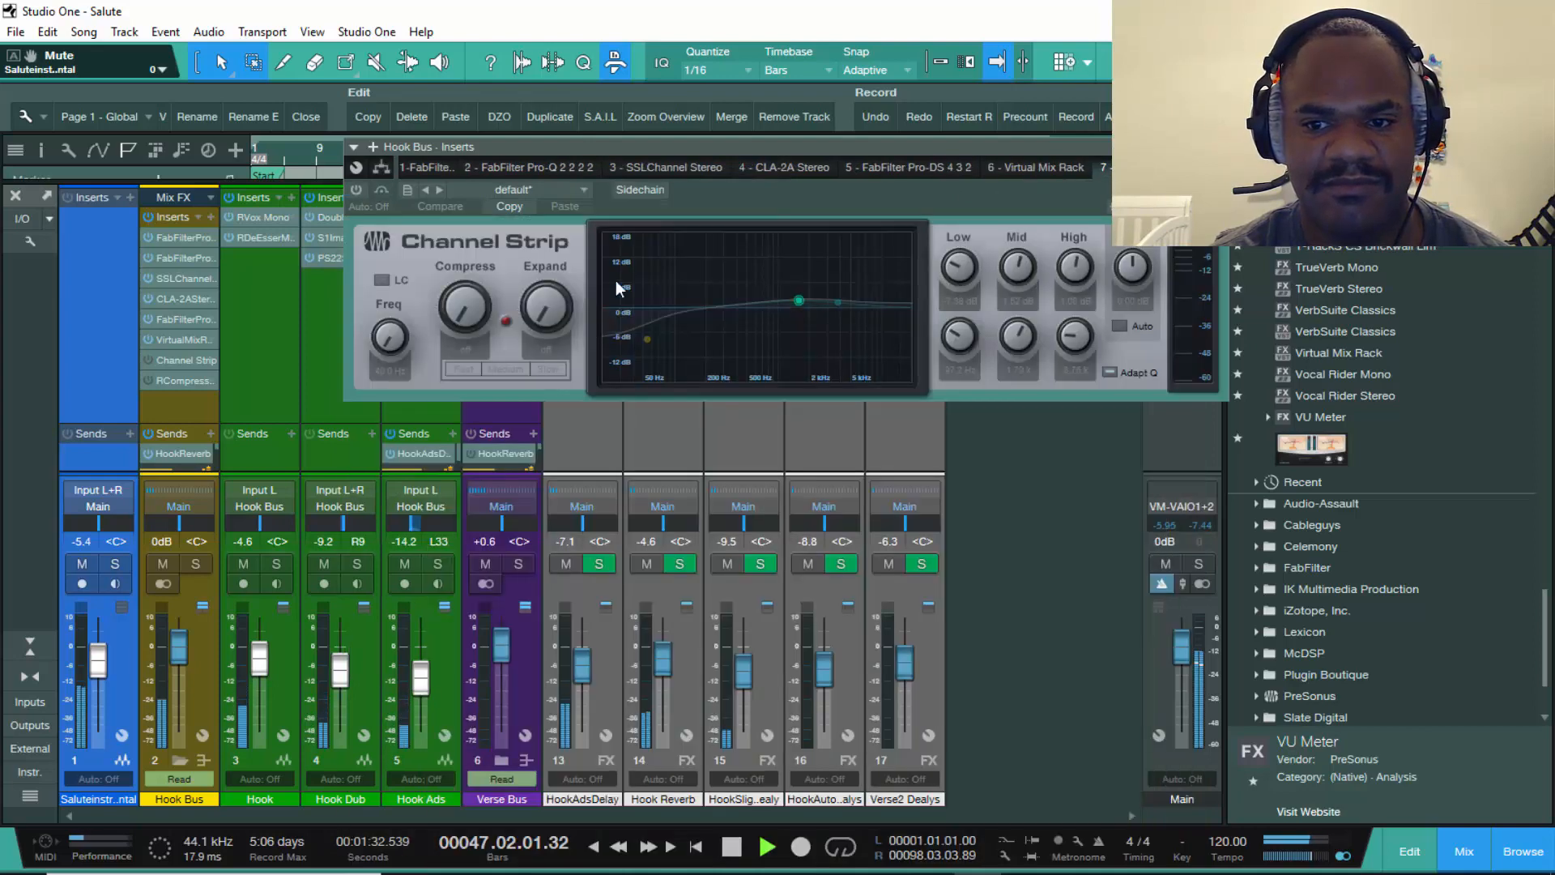
{"action": "left_click", "coordinate": [355, 193]}
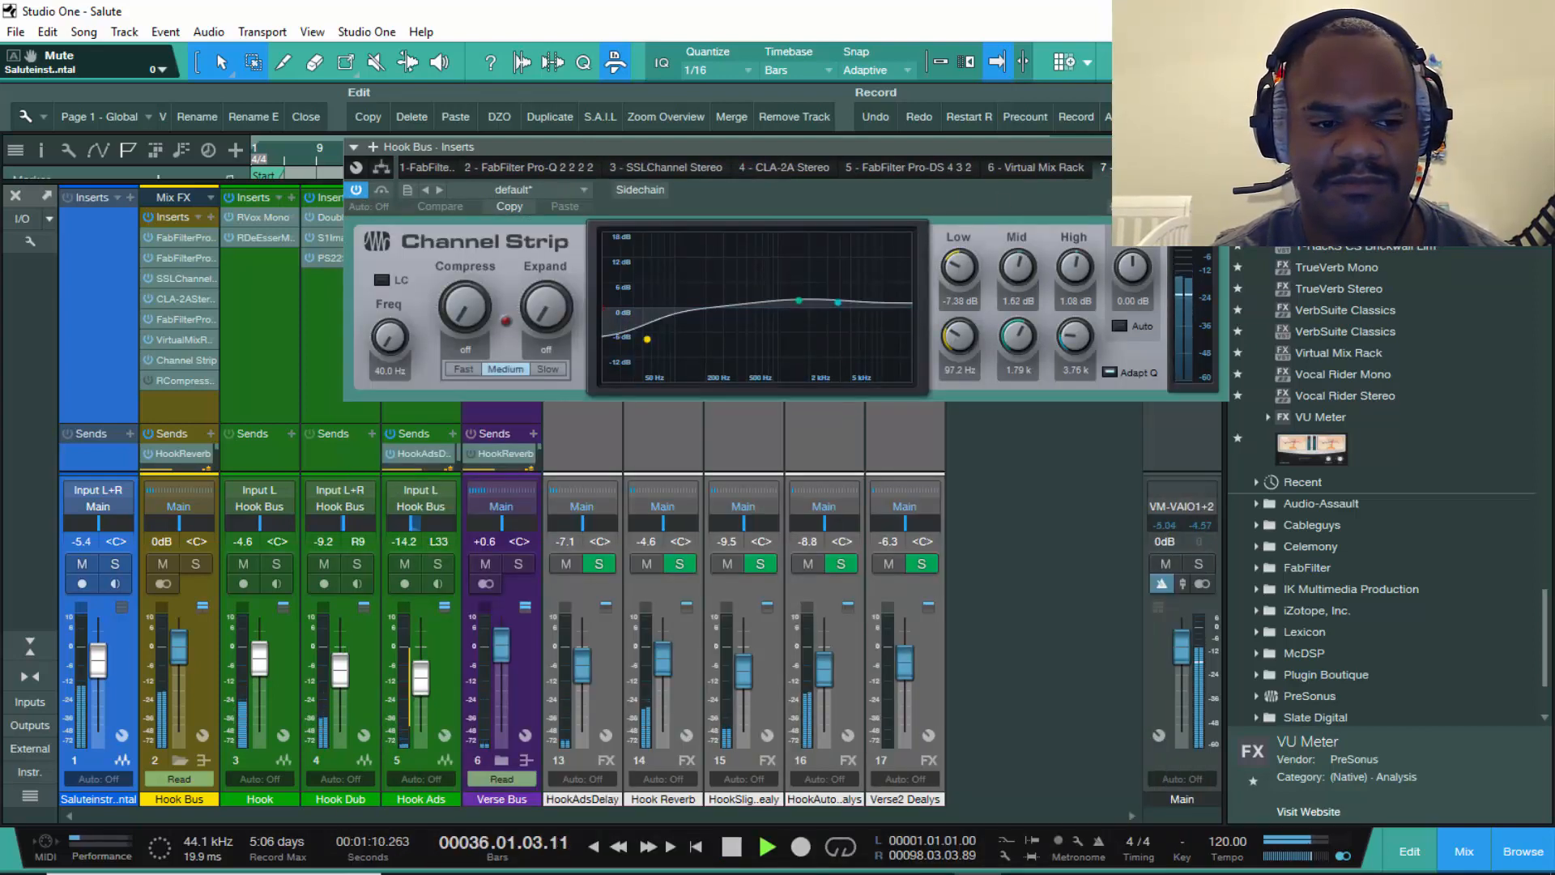
- Activate the Hook Bus's RCompressor Stereo insert and close the plugin window
{"action": "left_click", "coordinate": [1191, 169]}
{"action": "left_click", "coordinate": [1120, 341]}
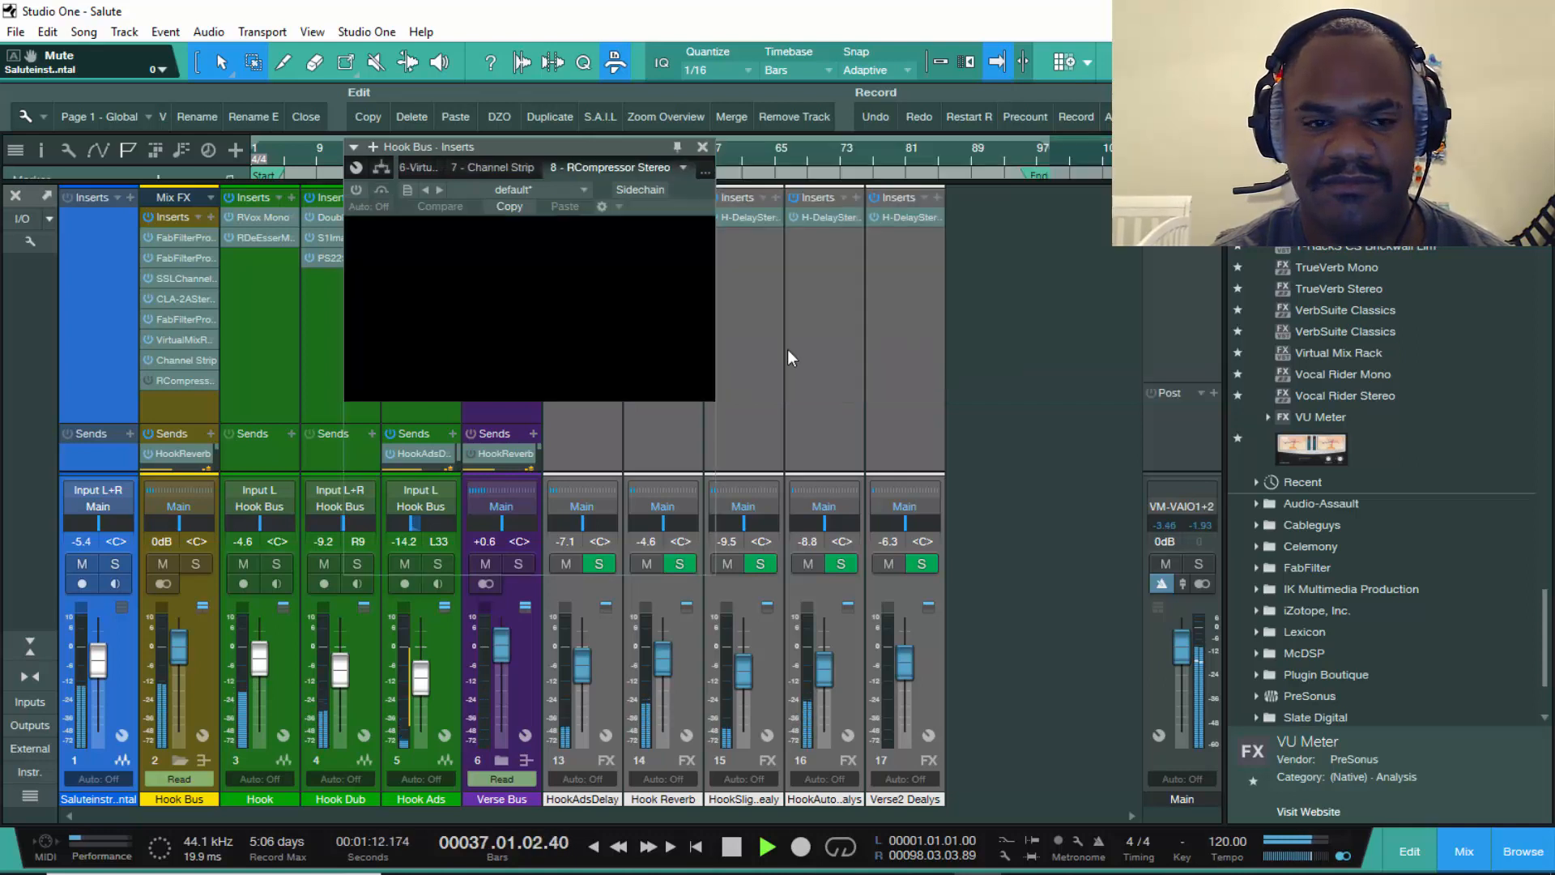
{"action": "left_click", "coordinate": [355, 190]}
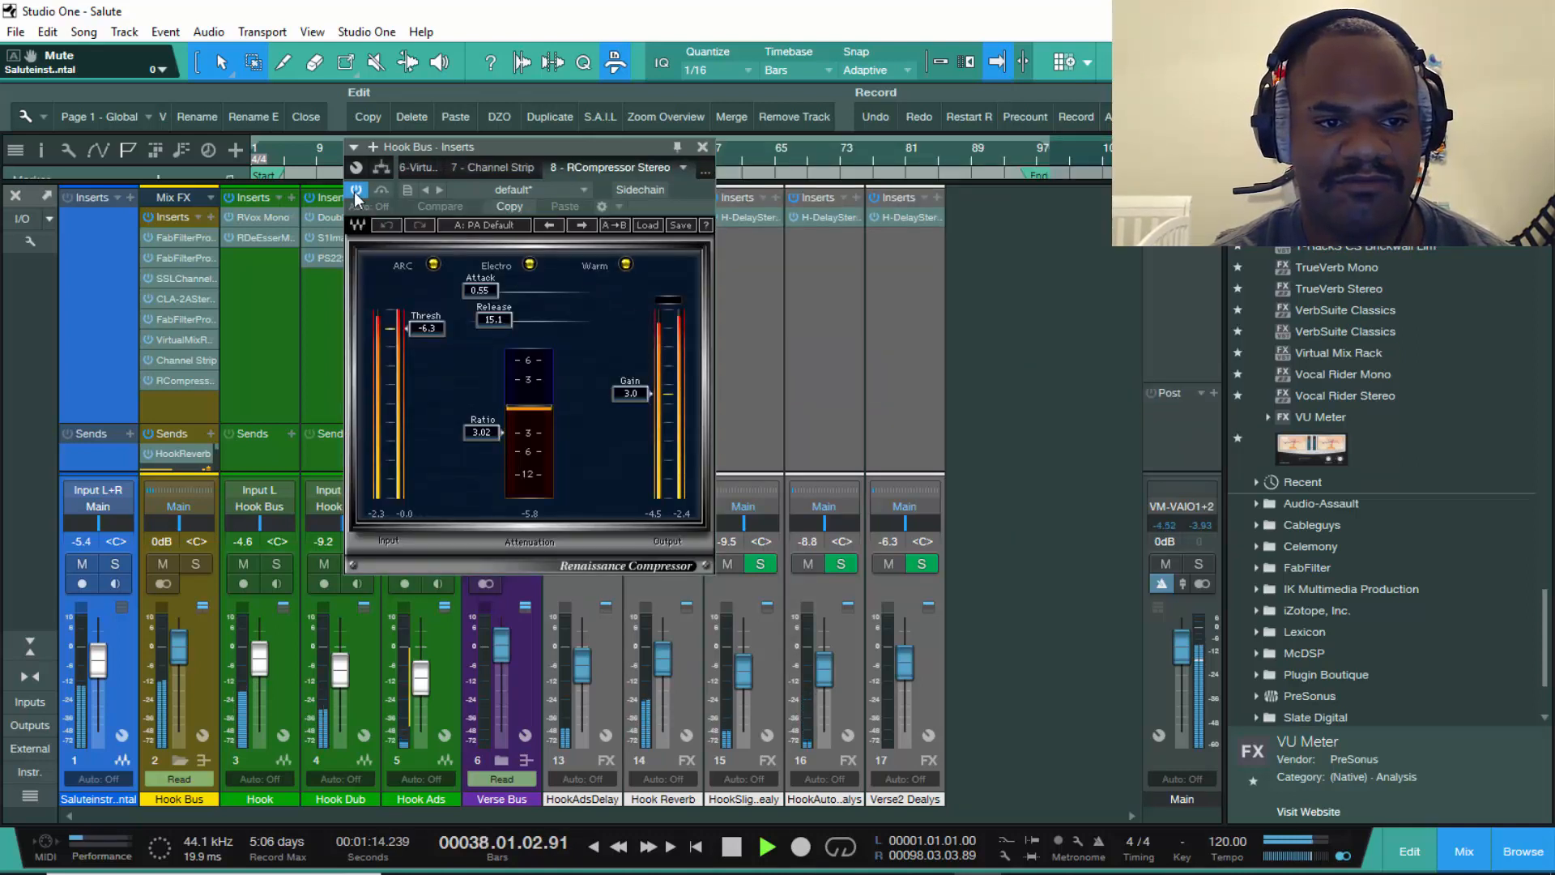
{"action": "left_click", "coordinate": [702, 147]}
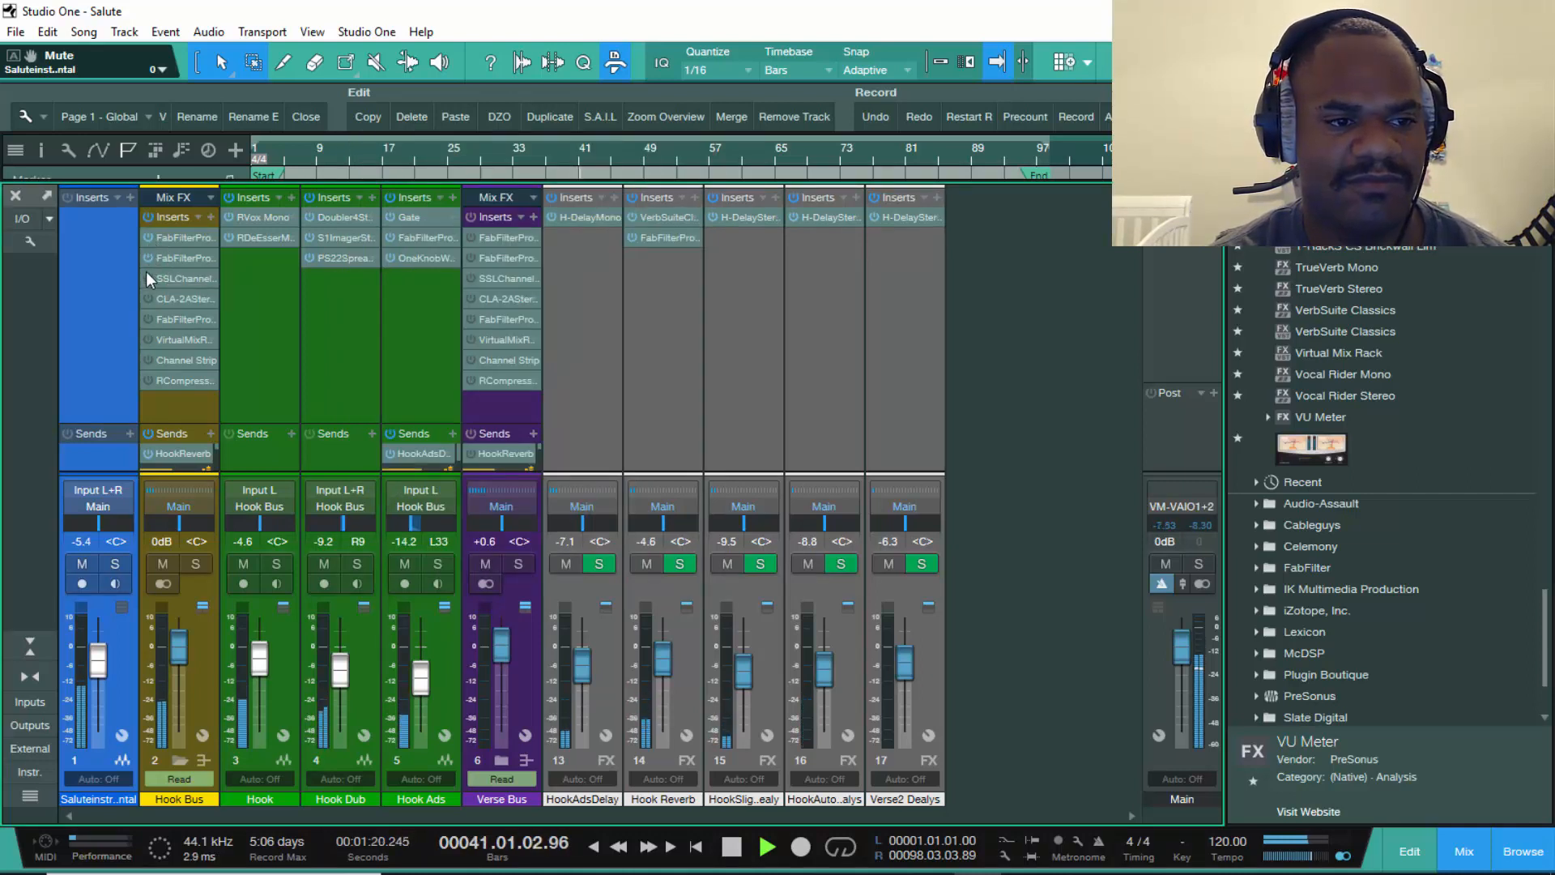
- Audition the Hook Bus chain by re-enabling FabFilter Pro-DS, Virtual Mix Rack, Channel Strip and RCompressor one at a time in the rack
{"action": "left_click", "coordinate": [145, 324]}
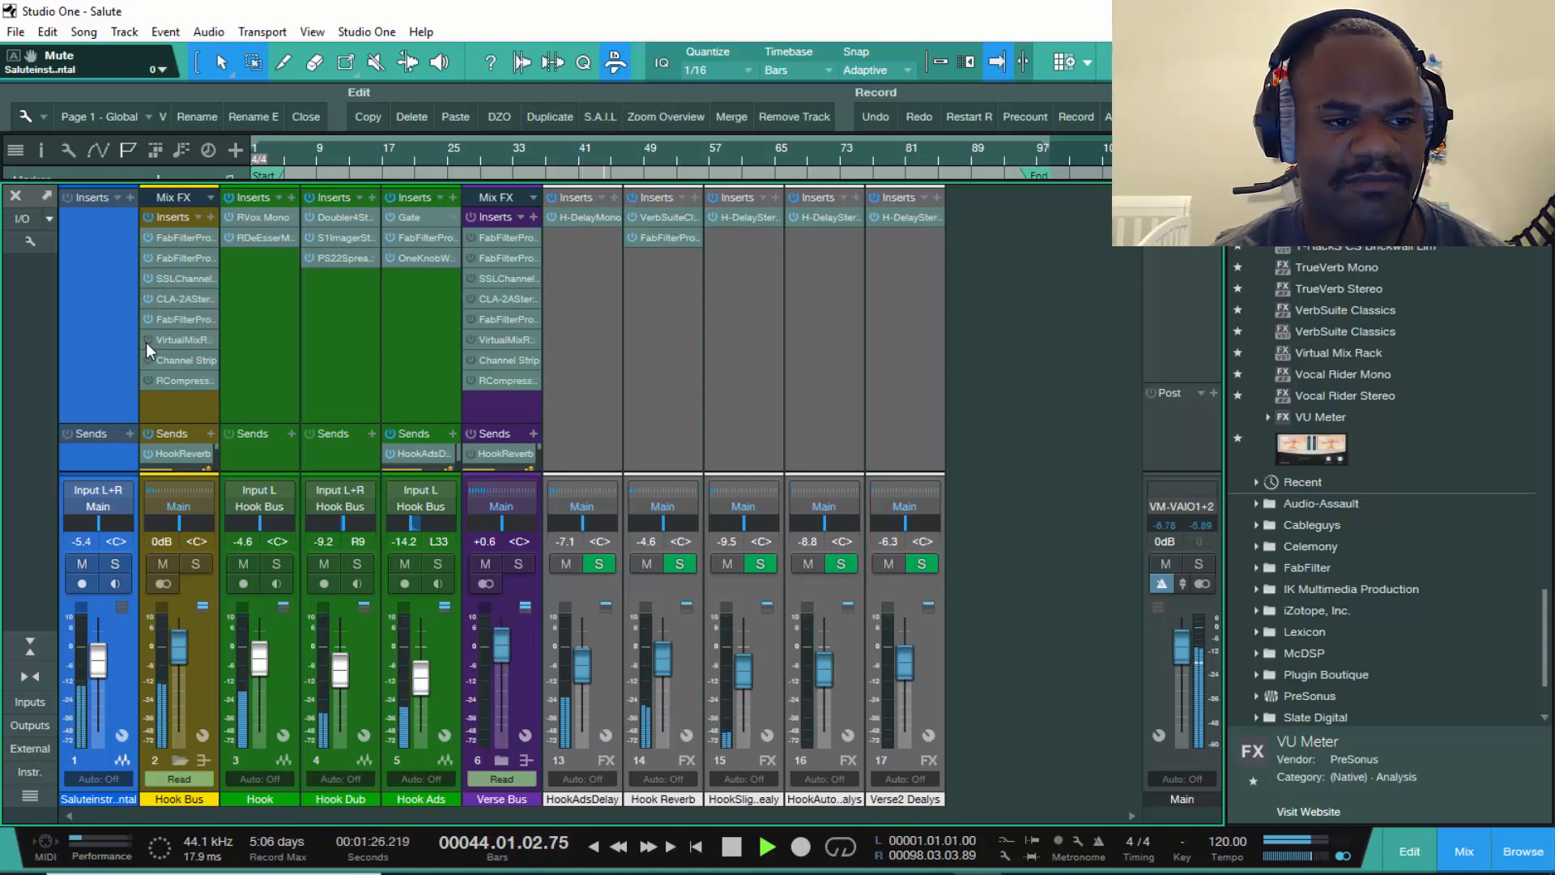
{"action": "left_click", "coordinate": [146, 342]}
{"action": "left_click", "coordinate": [150, 361]}
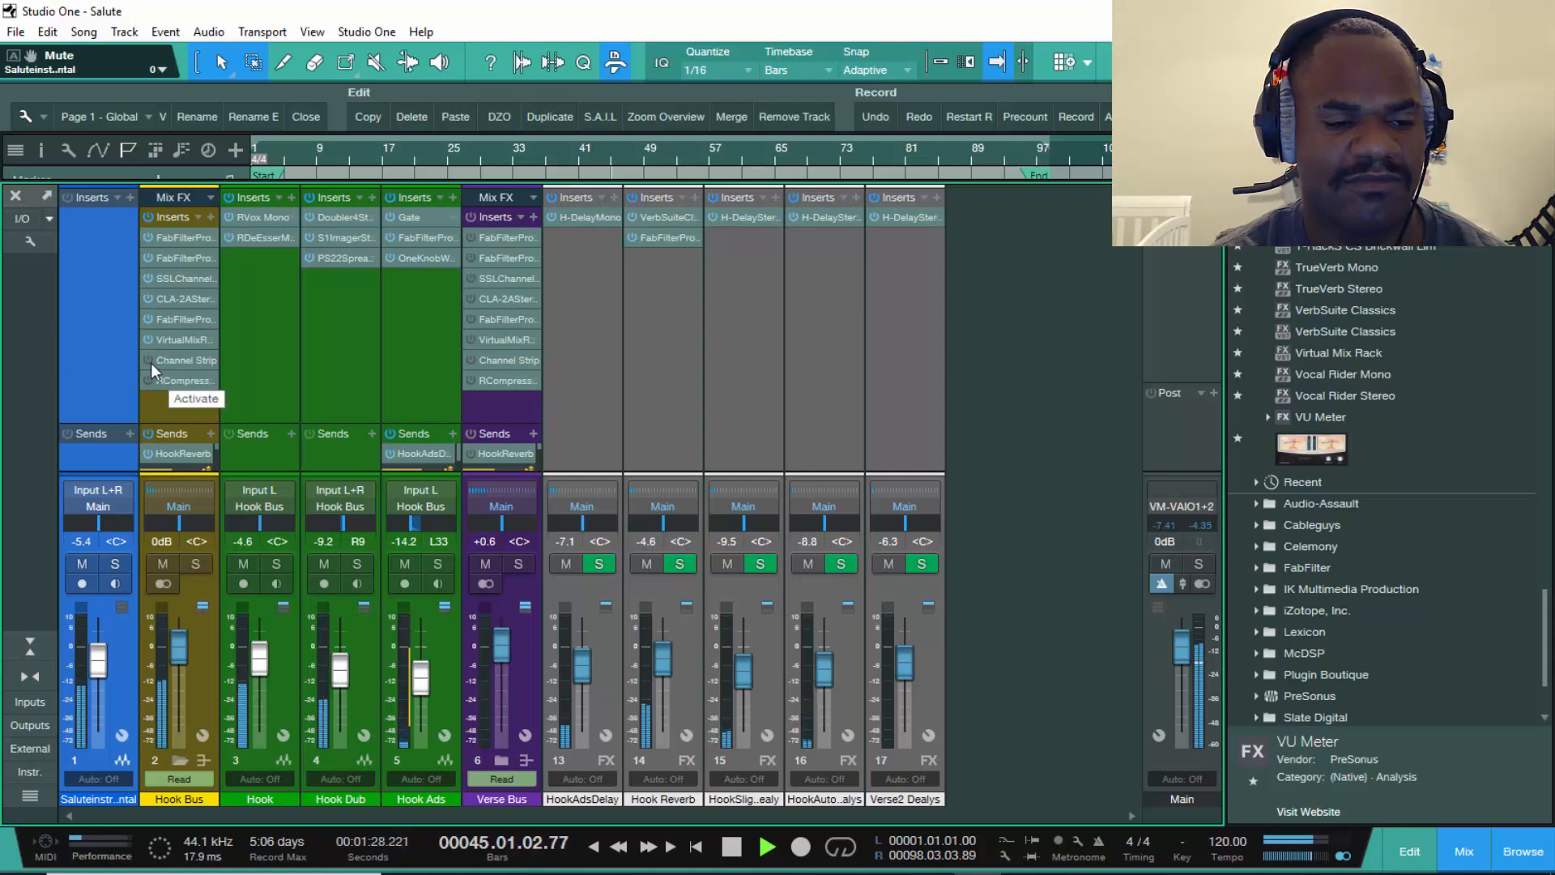
{"action": "left_click", "coordinate": [149, 382]}
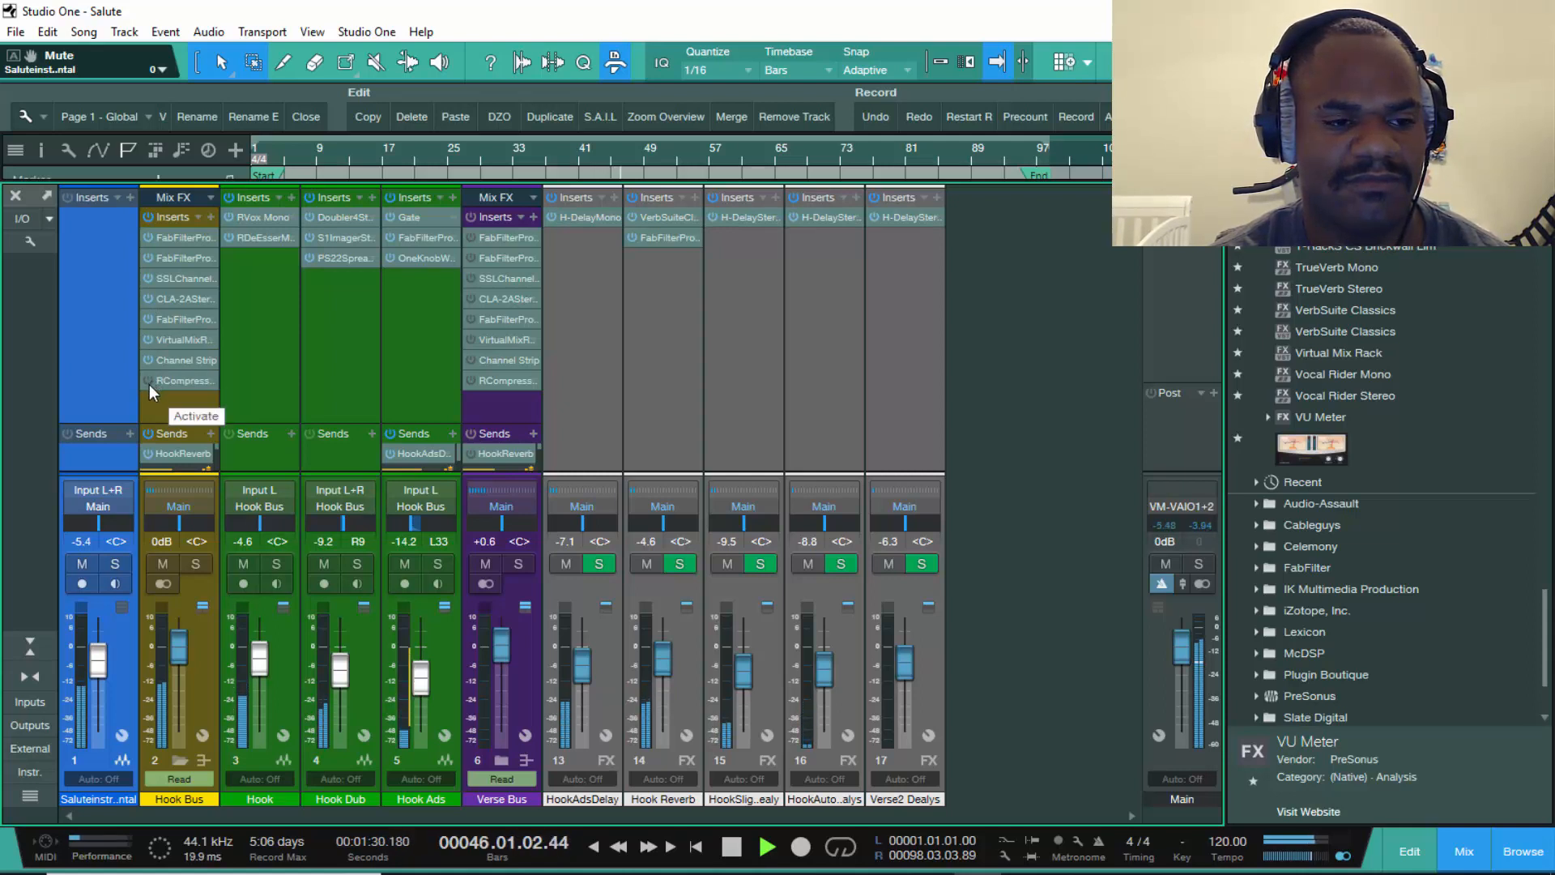
- Bypass the whole Hook Bus chain, re-enable its inserts from the first EQ downward to compare the sound, and stop playback
{"action": "left_click", "coordinate": [145, 217]}
{"action": "left_click", "coordinate": [146, 240]}
{"action": "left_click", "coordinate": [146, 258]}
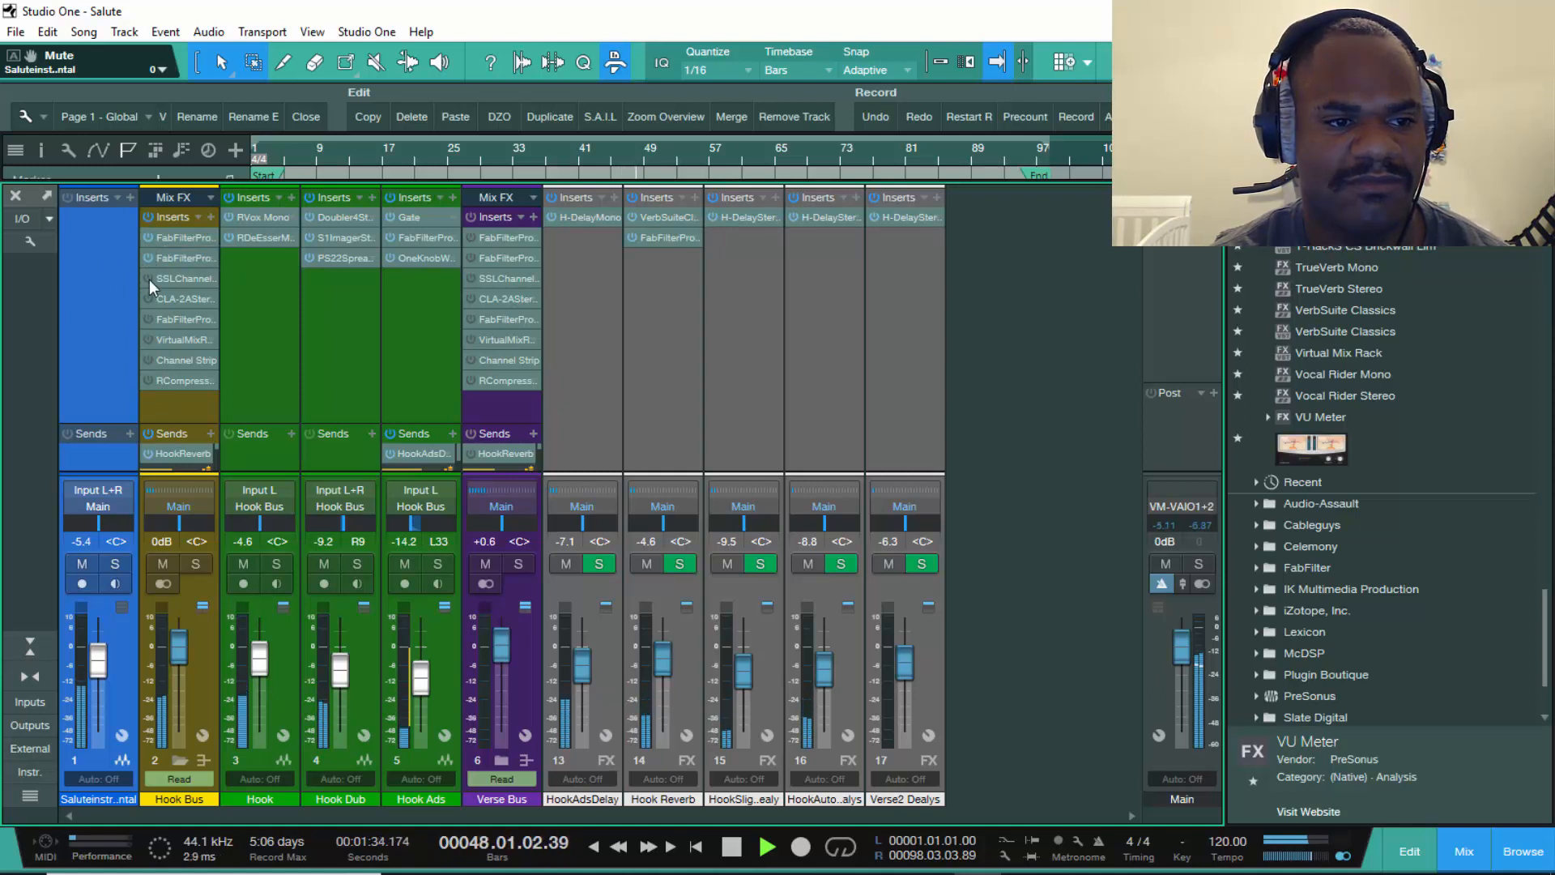
{"action": "left_click", "coordinate": [149, 217]}
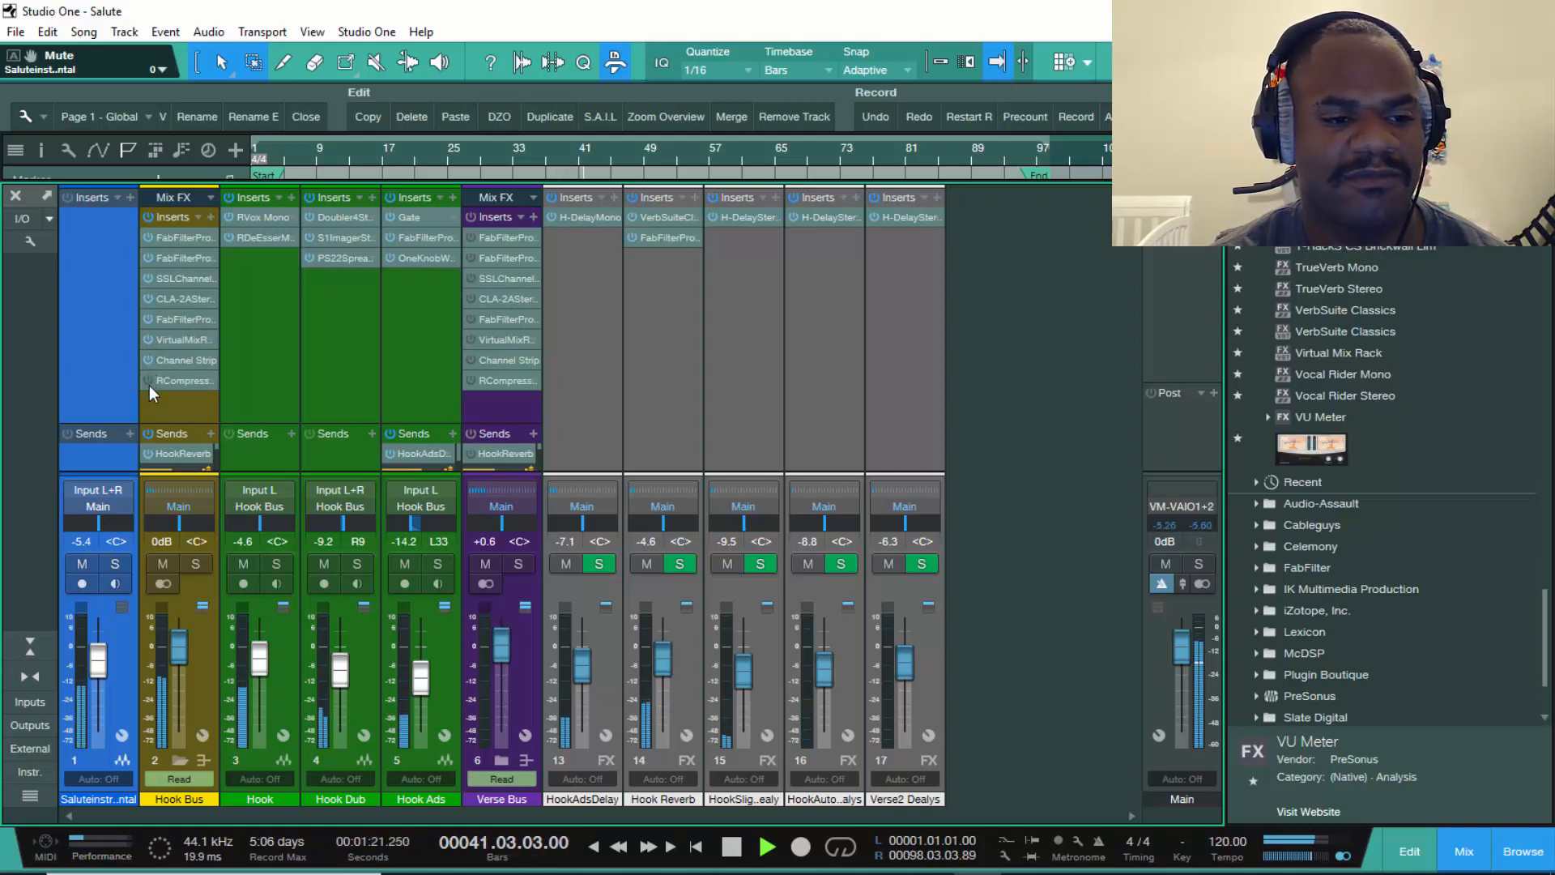
{"action": "key", "text": "space"}
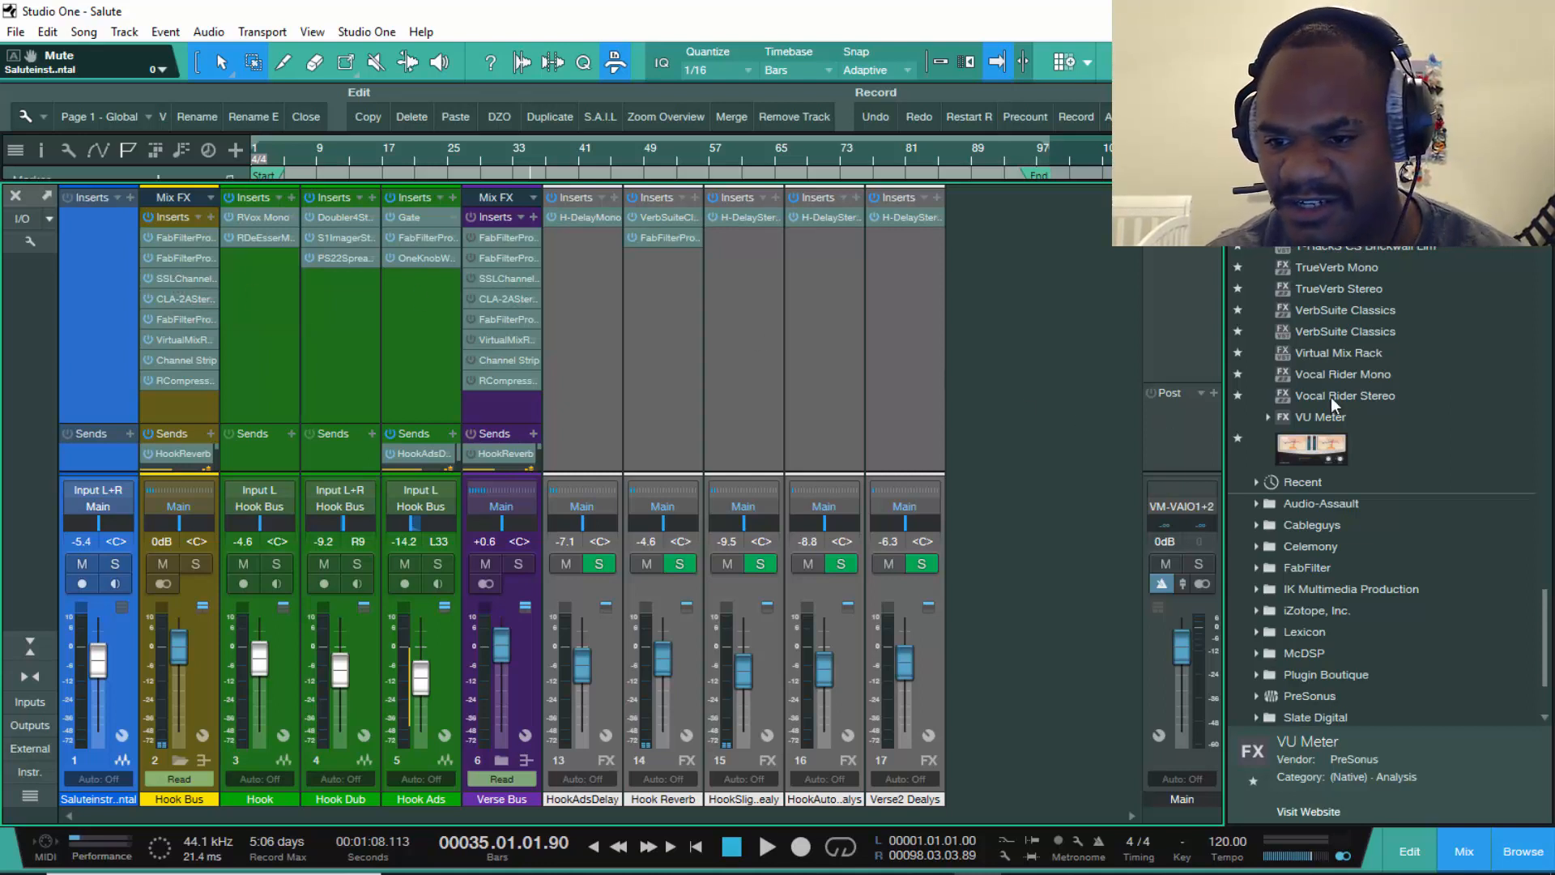
- Try the Waves SSLEQ Mono as an insert on the Hook Auto delays channel and remove it again
{"action": "scroll", "coordinate": [1422, 392], "scroll_direction": "up", "scroll_amount": 5}
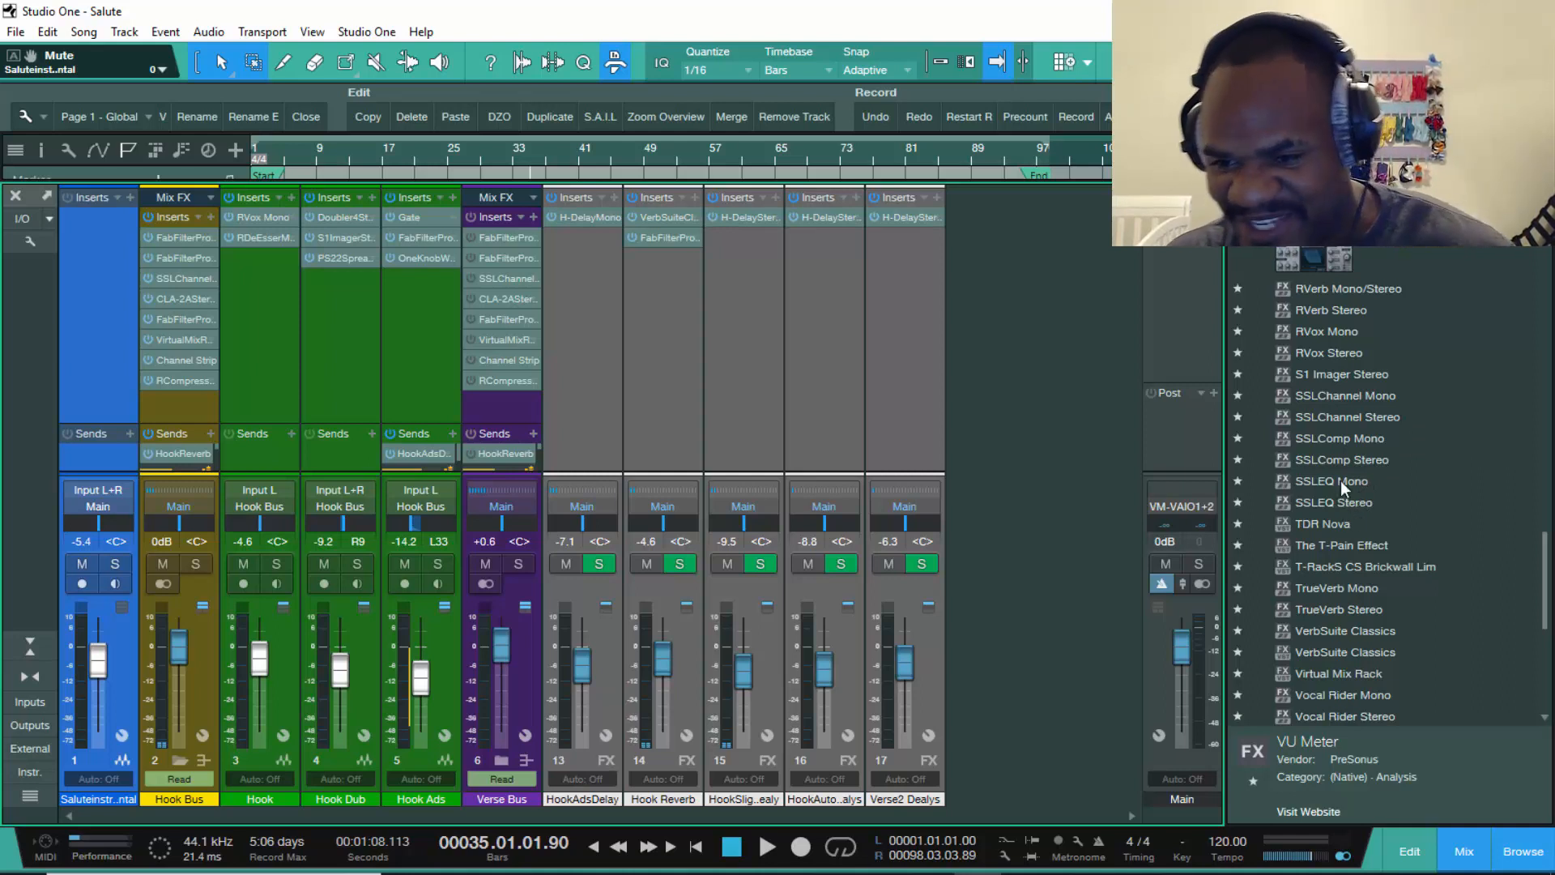
{"action": "left_click_drag", "start_coordinate": [1340, 480], "coordinate": [790, 386]}
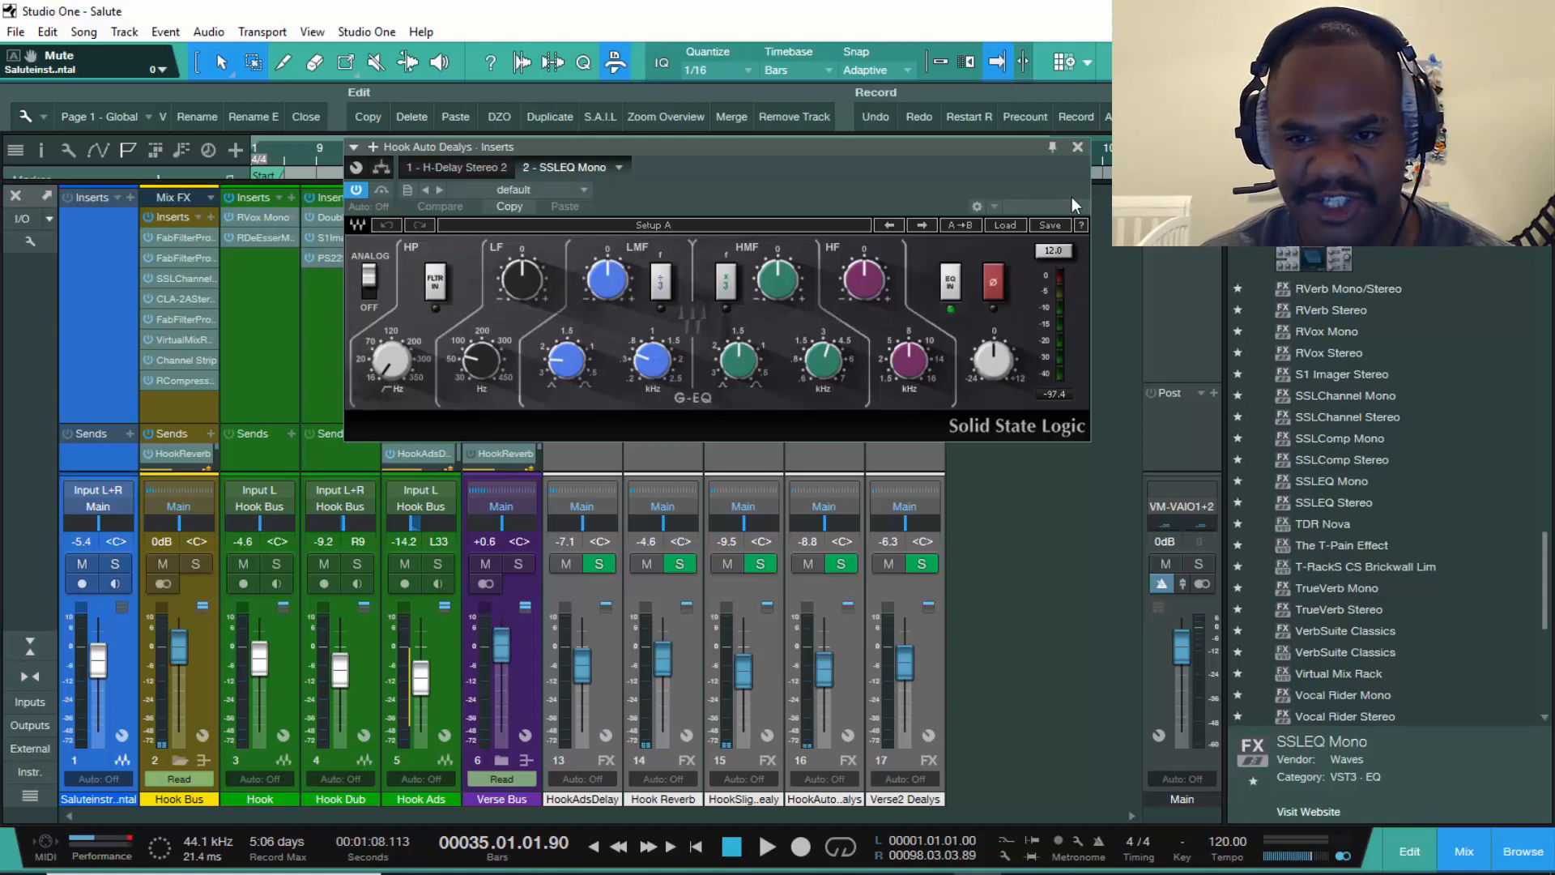
{"action": "left_click", "coordinate": [1078, 149]}
{"action": "right_click", "coordinate": [813, 239]}
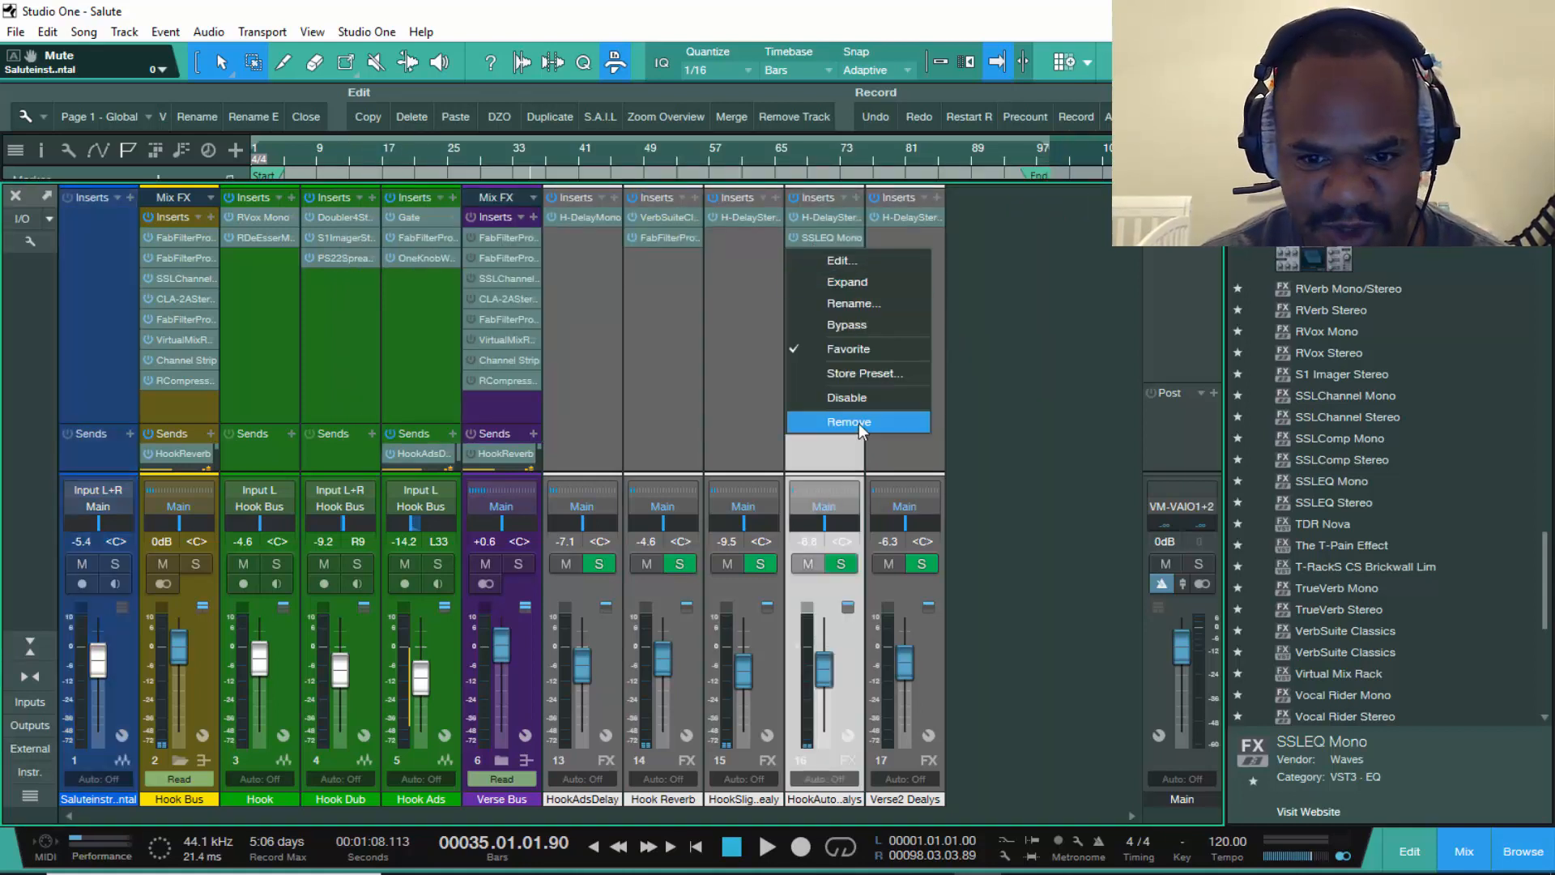
{"action": "left_click", "coordinate": [858, 422]}
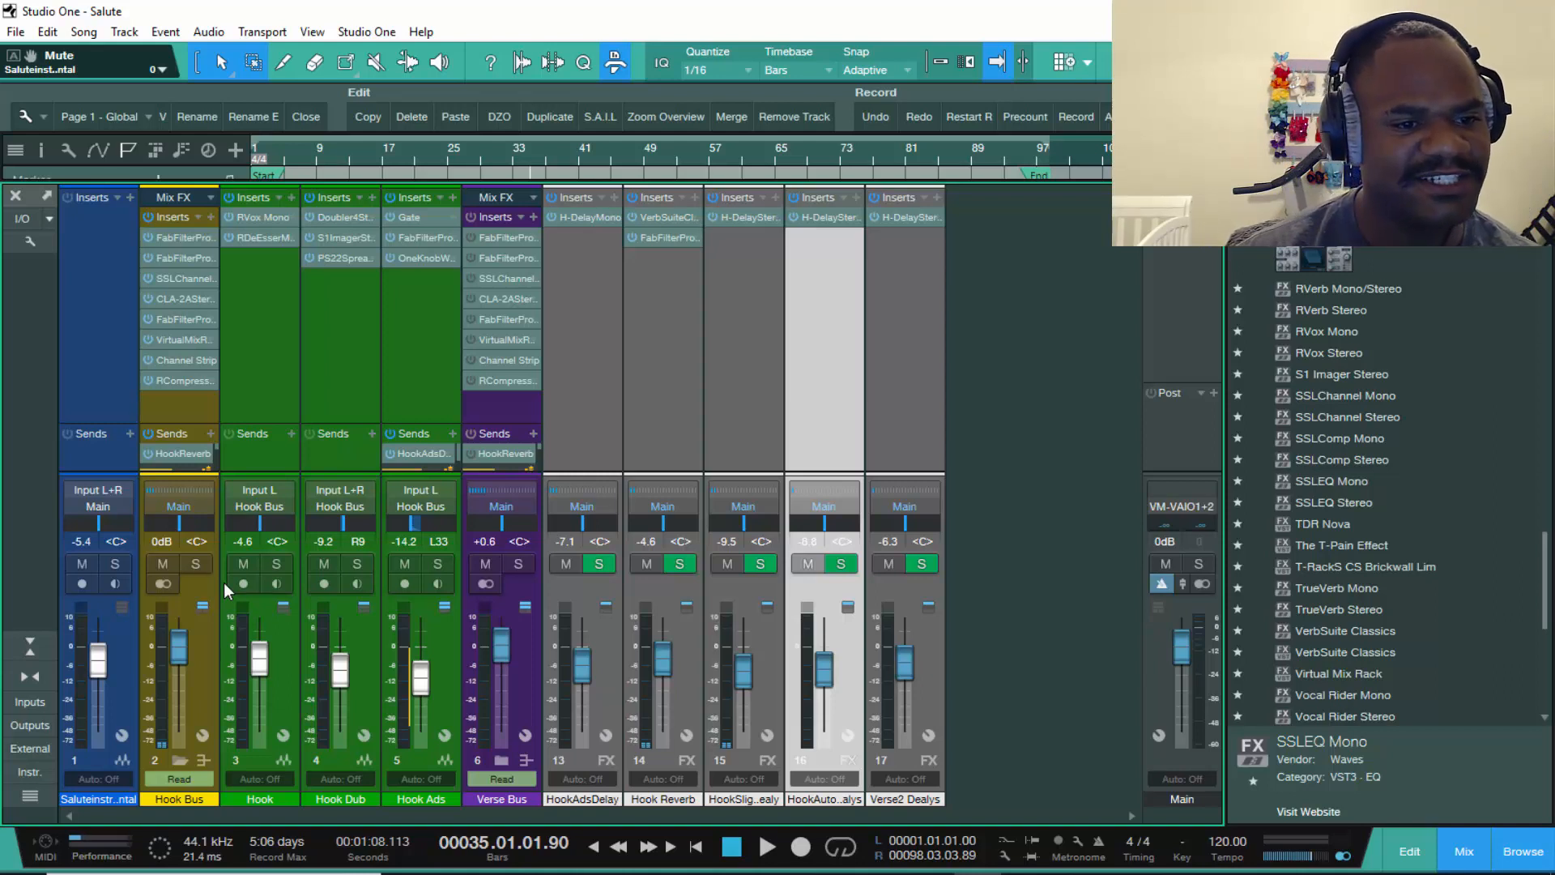
- Review the Hook Bus's Channel Strip and RCompressor Stereo settings and the Hook track's RVox Mono settings
{"action": "left_click", "coordinate": [170, 361]}
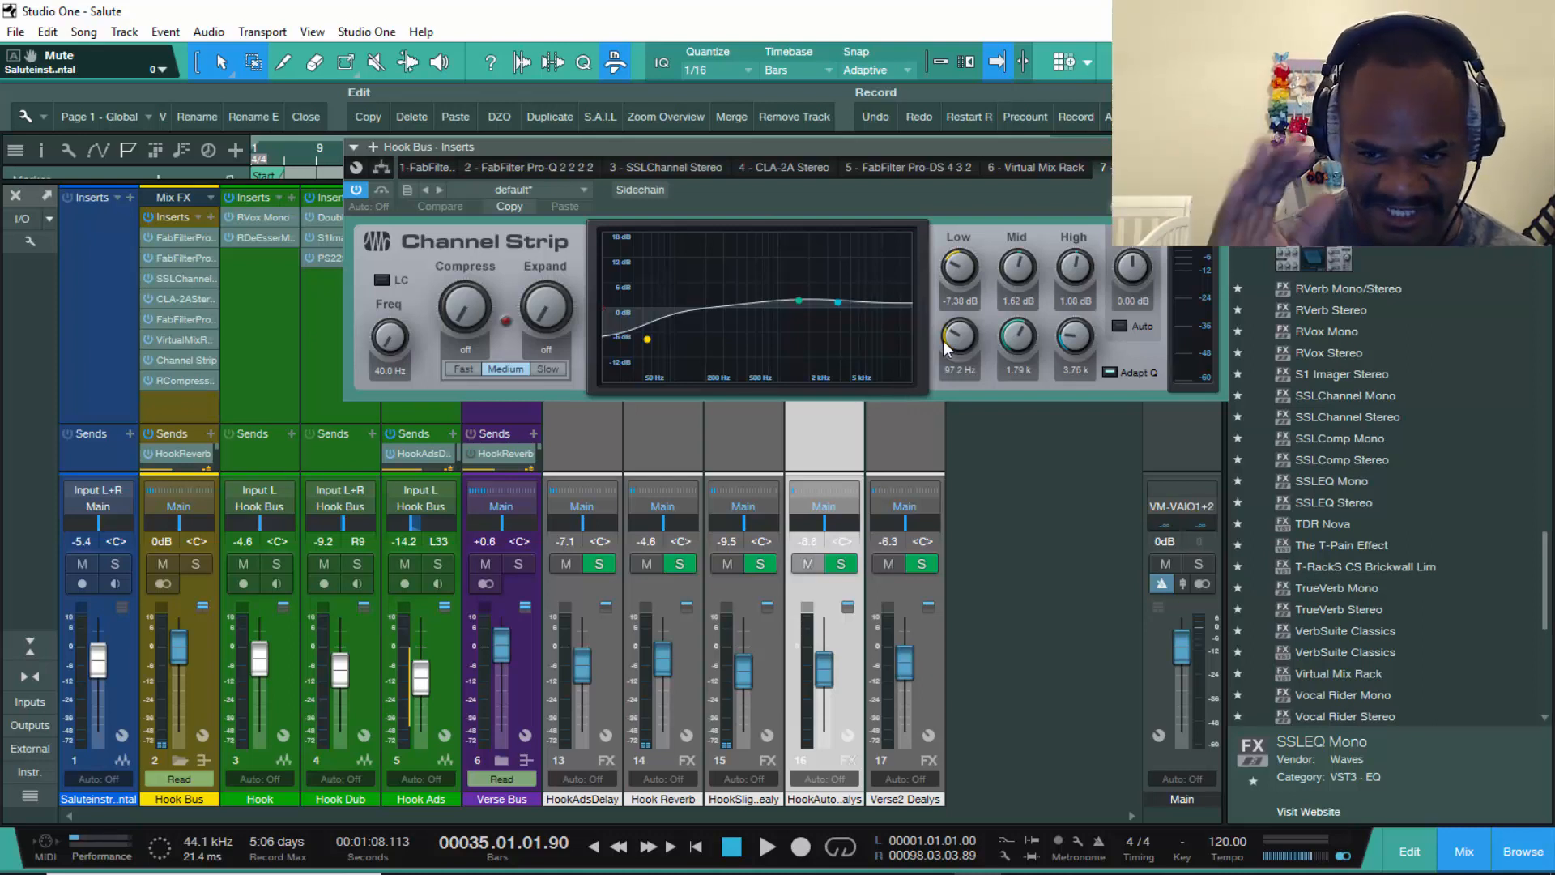
{"action": "left_click", "coordinate": [1218, 147]}
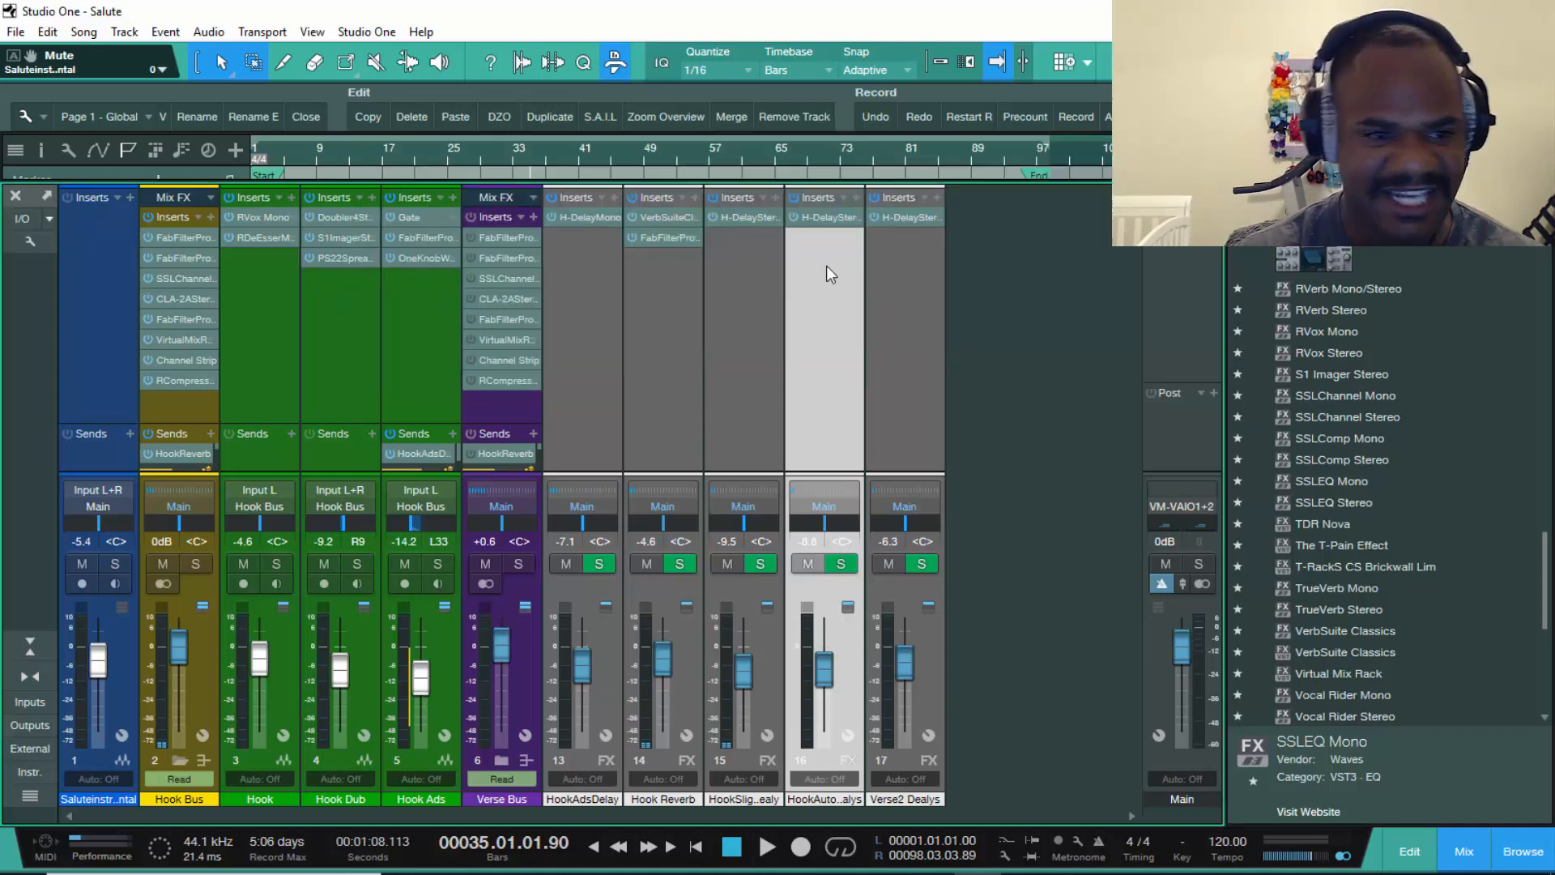
{"action": "left_click", "coordinate": [169, 382]}
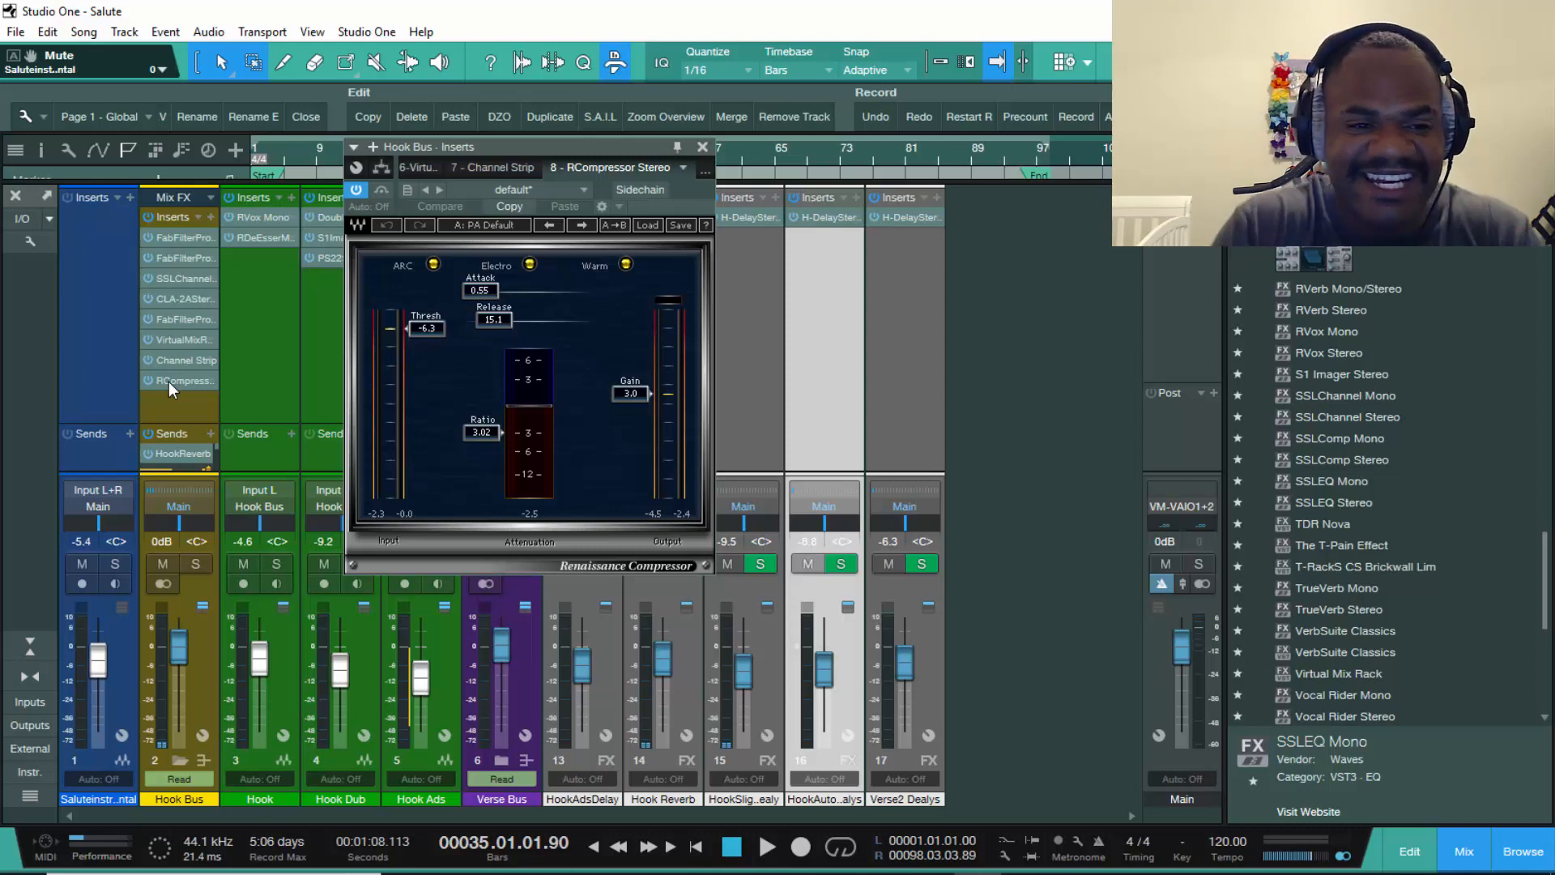
{"action": "left_click", "coordinate": [702, 148]}
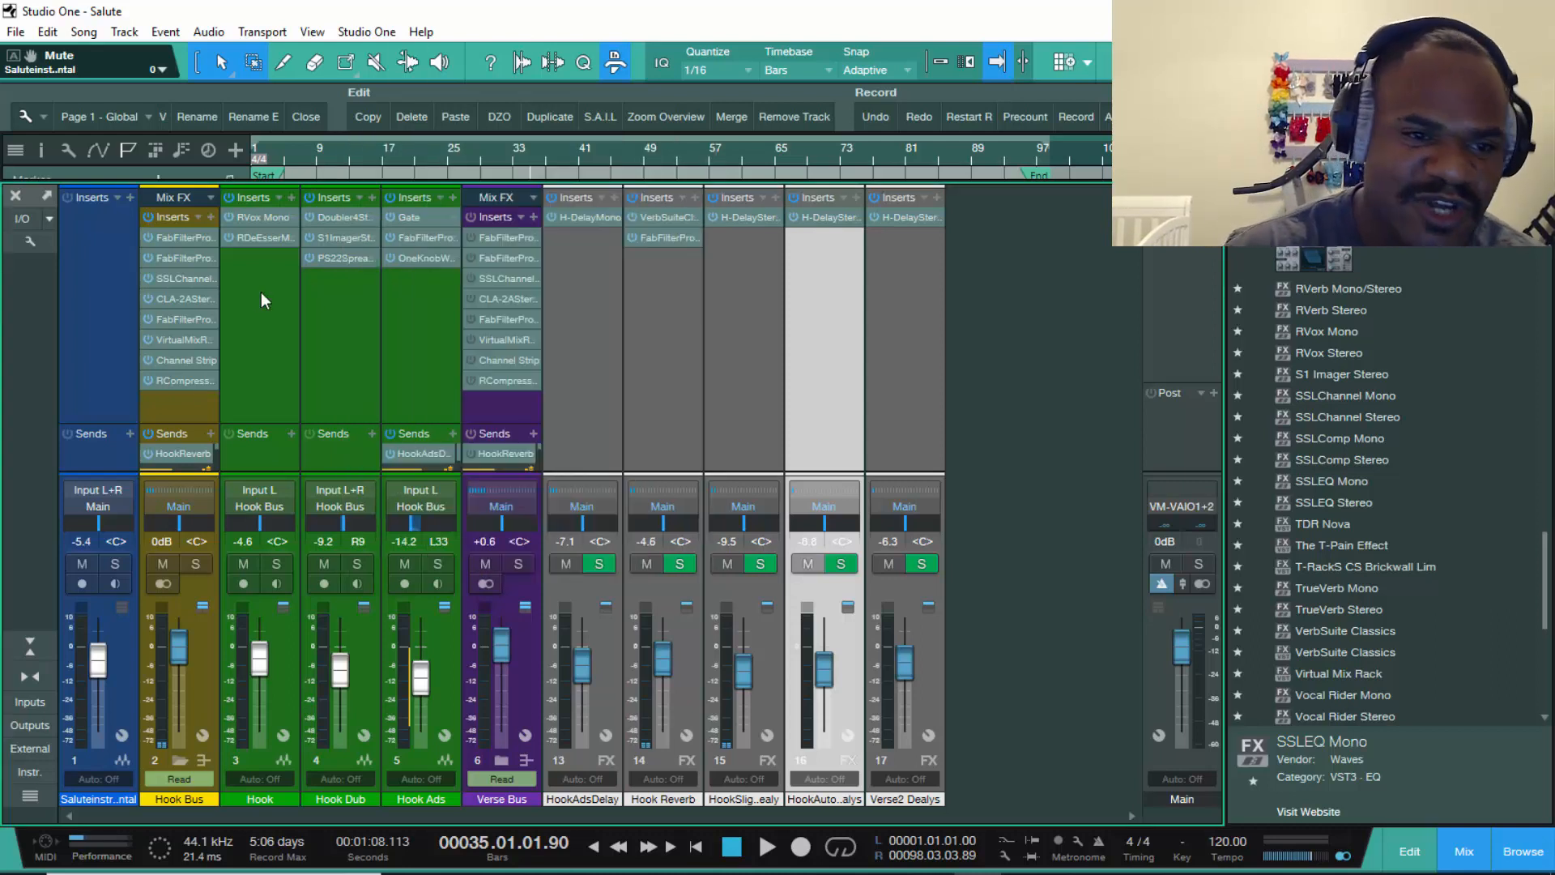
{"action": "double_click", "coordinate": [261, 226]}
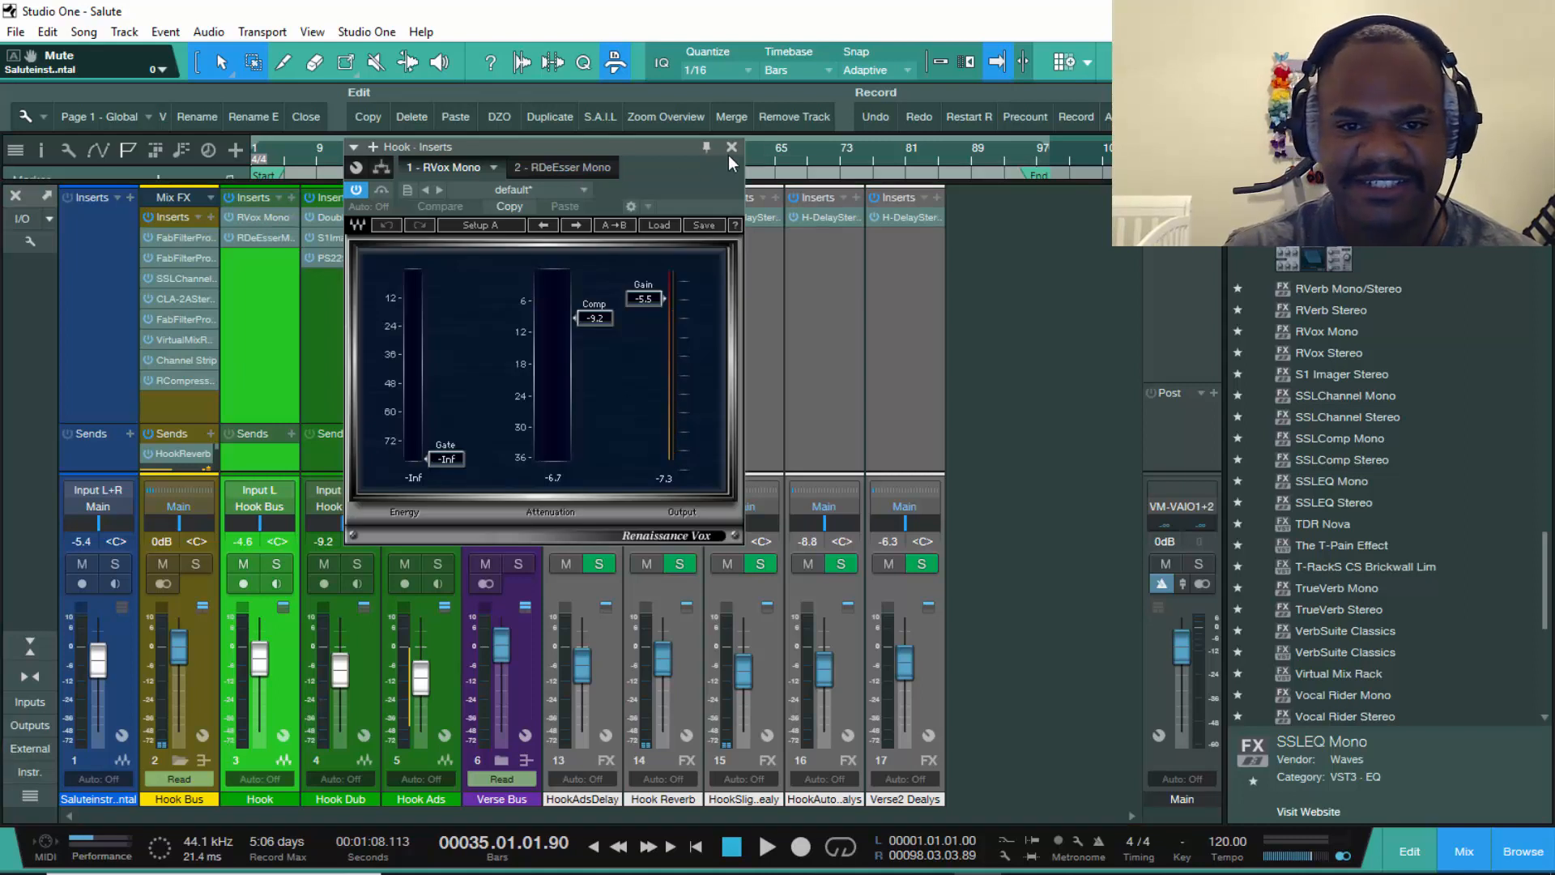
{"action": "left_click", "coordinate": [732, 147]}
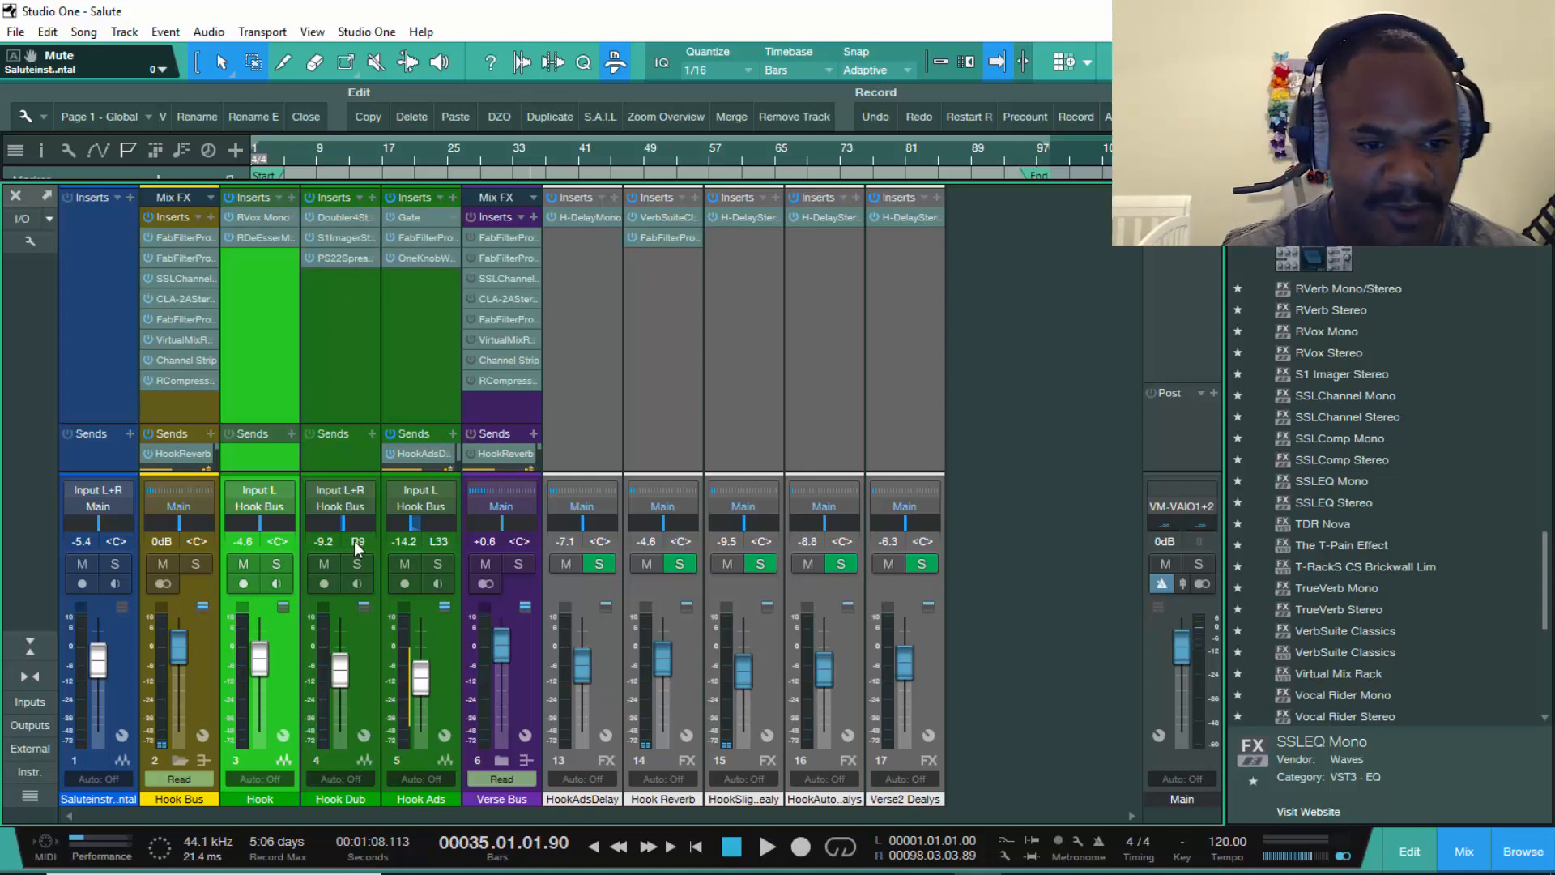
- Start playback and solo Hook Dub, adding Hook and Hook Ads to the solo one at a time
{"action": "key", "text": "space"}
{"action": "left_click", "coordinate": [357, 564]}
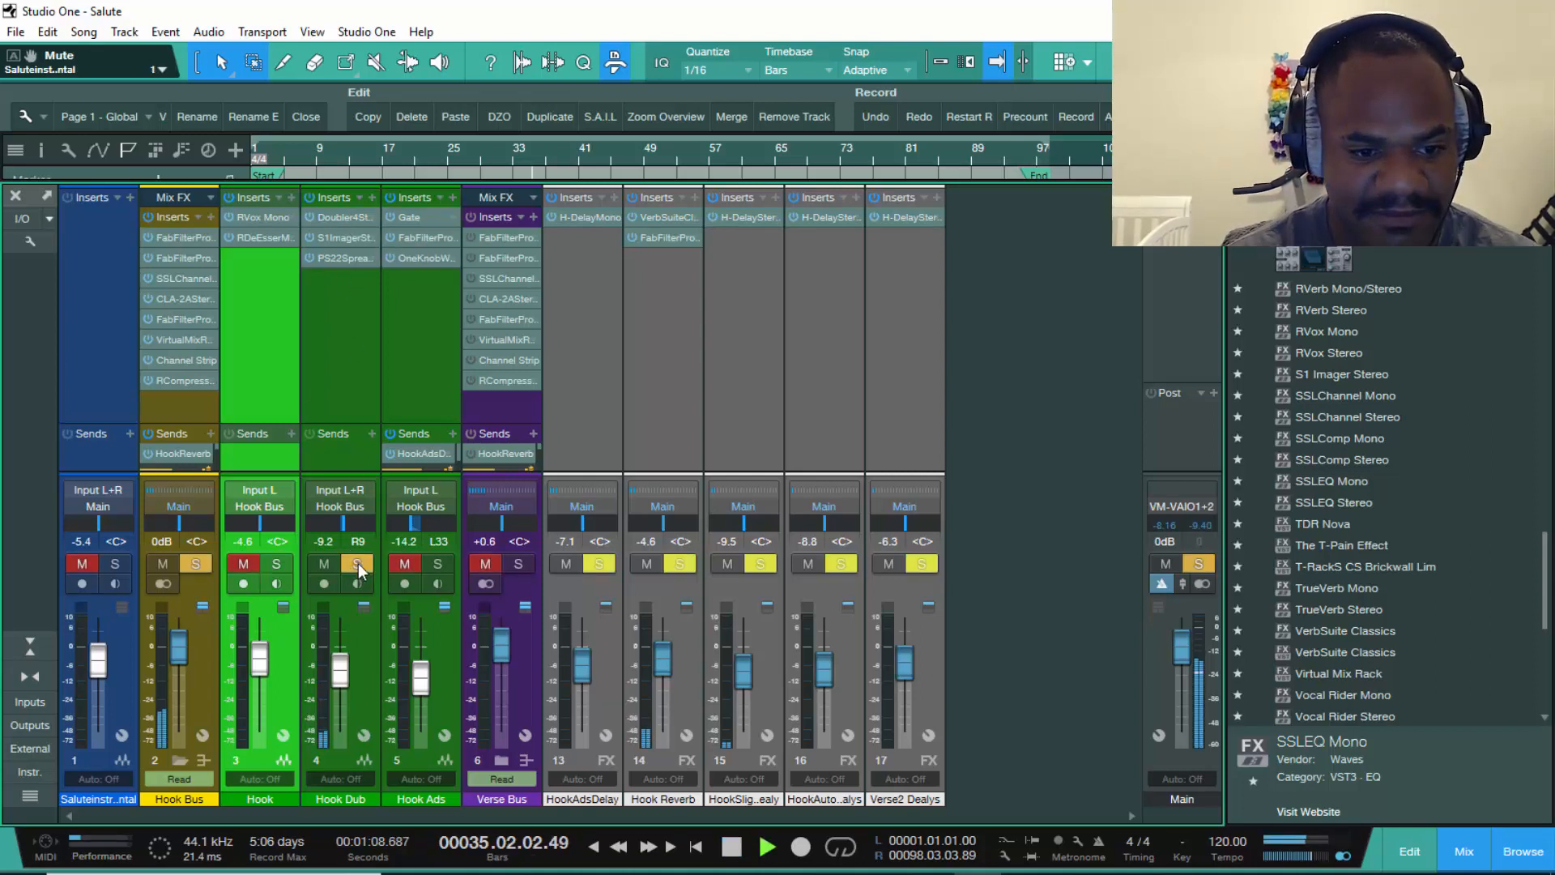
{"action": "left_click", "coordinate": [285, 562]}
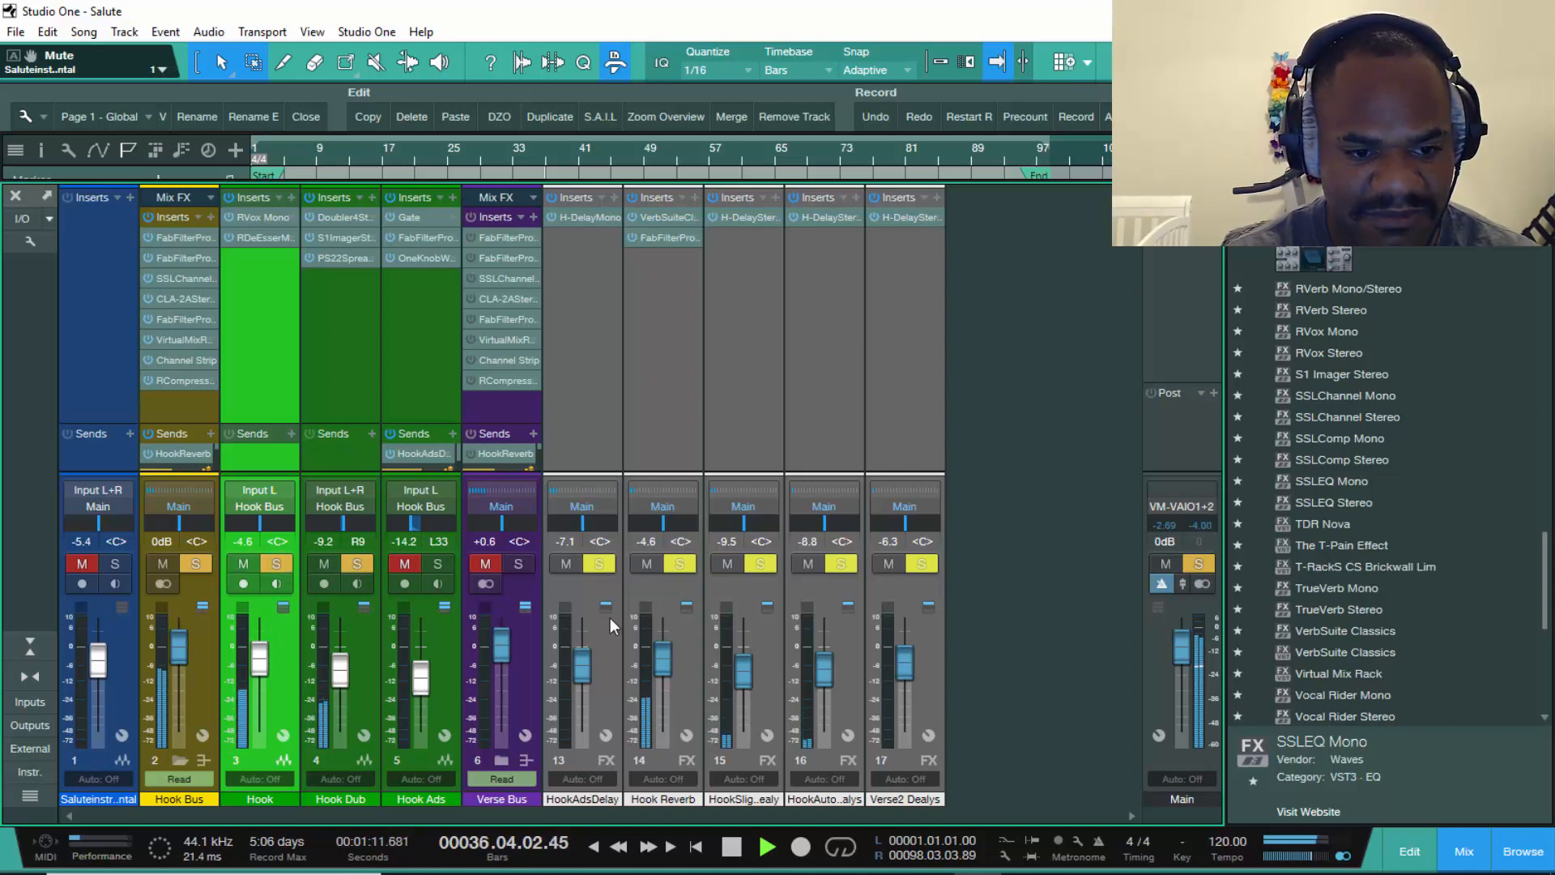
{"action": "left_click", "coordinate": [438, 563]}
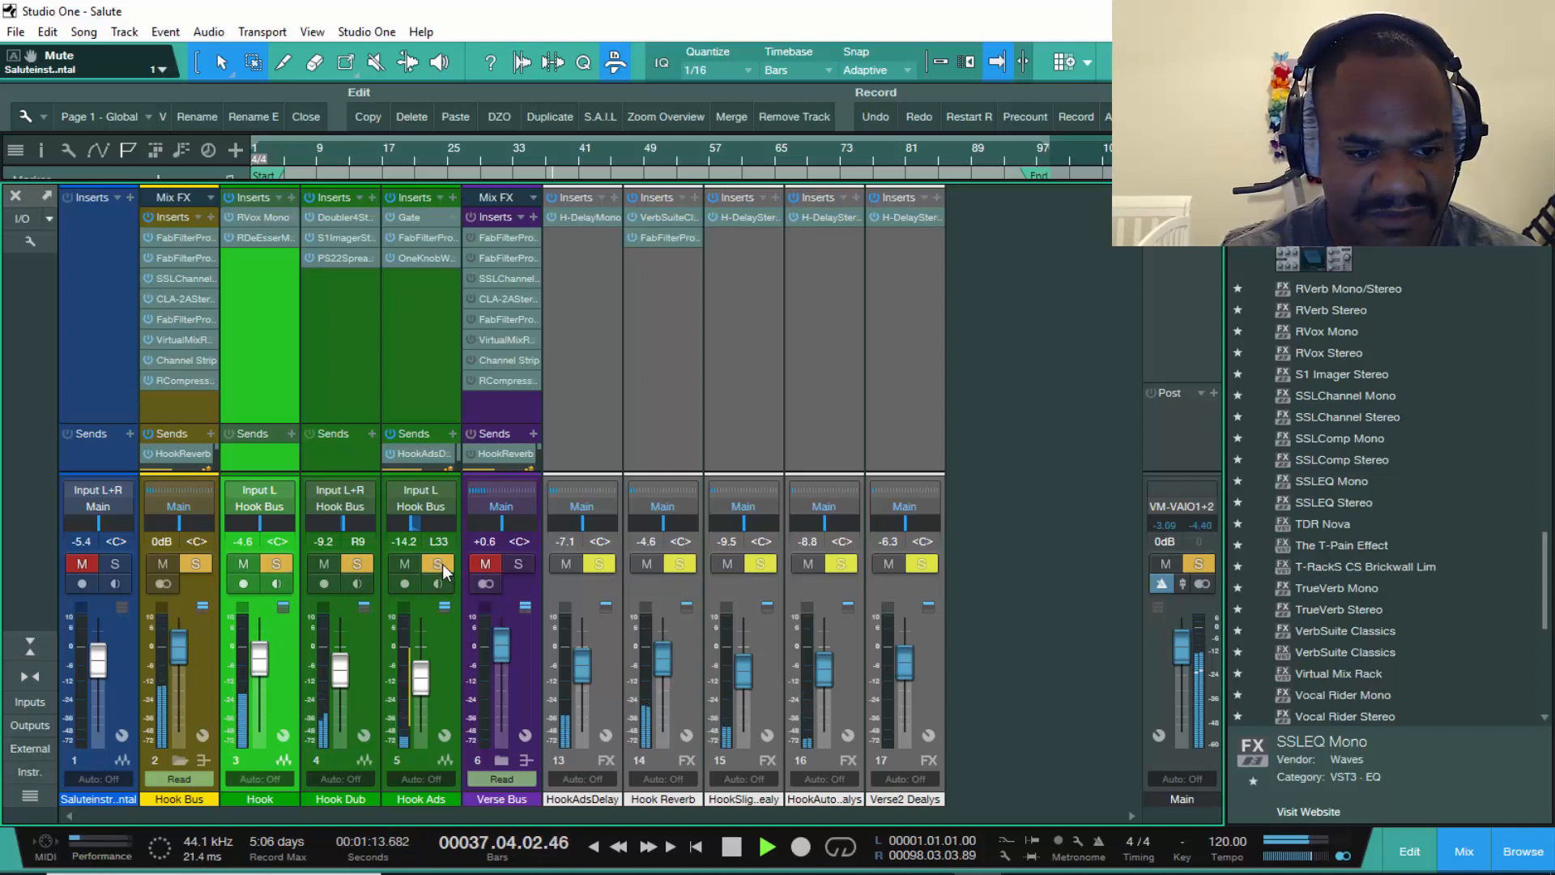
{"action": "left_click", "coordinate": [438, 564]}
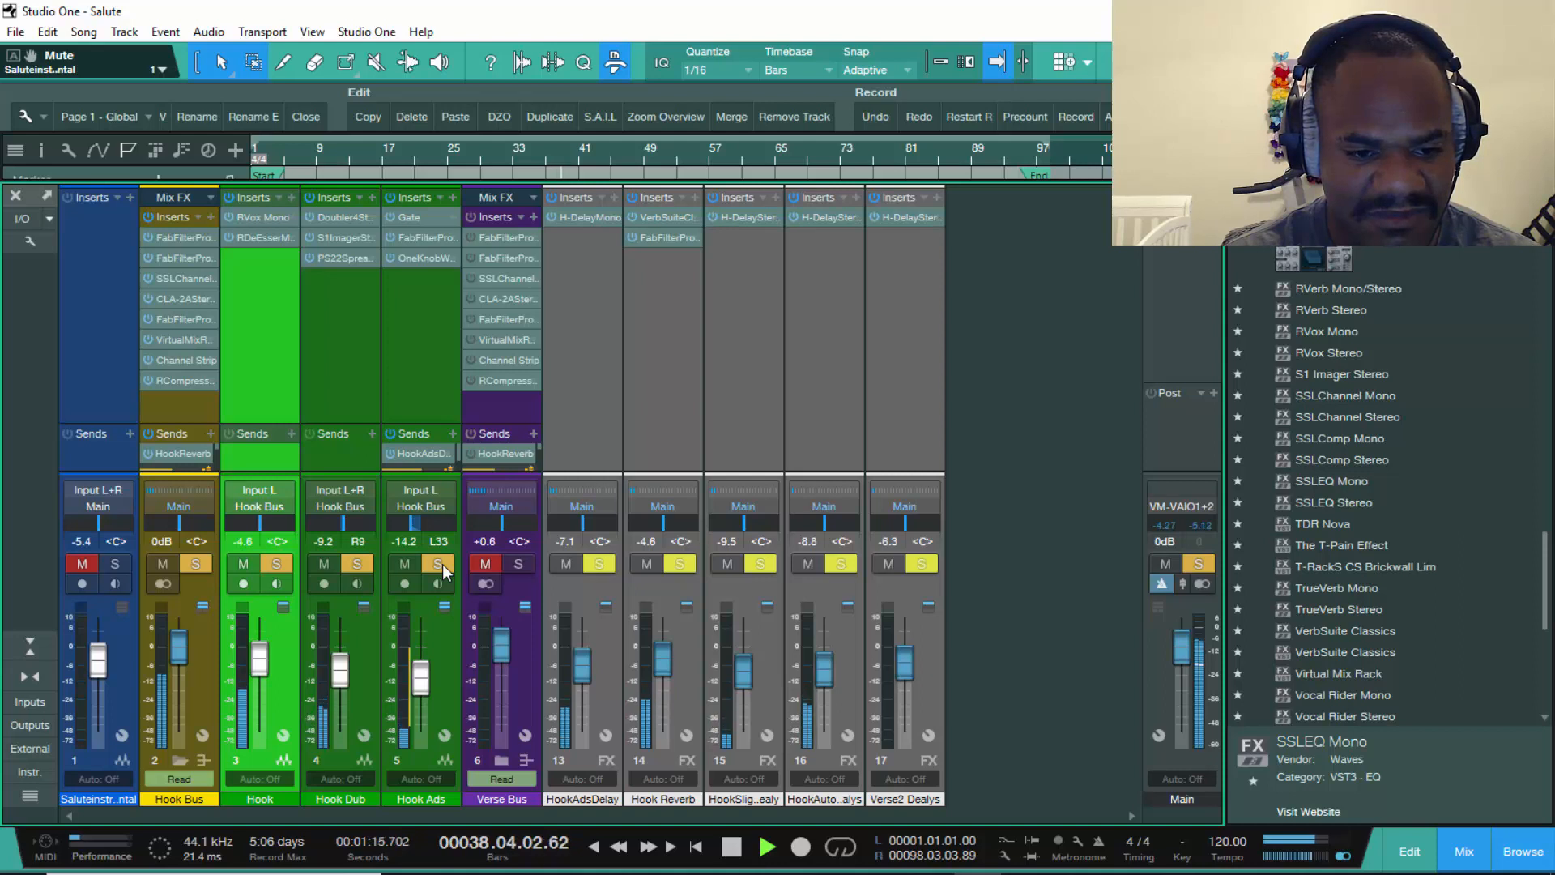
- Clear the hook vocal solos, audition Hook Dub against the soloed instrumental, unsolo Hook Dub and stop playback
{"action": "left_click", "coordinate": [357, 563]}
{"action": "left_click", "coordinate": [275, 564]}
{"action": "left_click", "coordinate": [351, 562]}
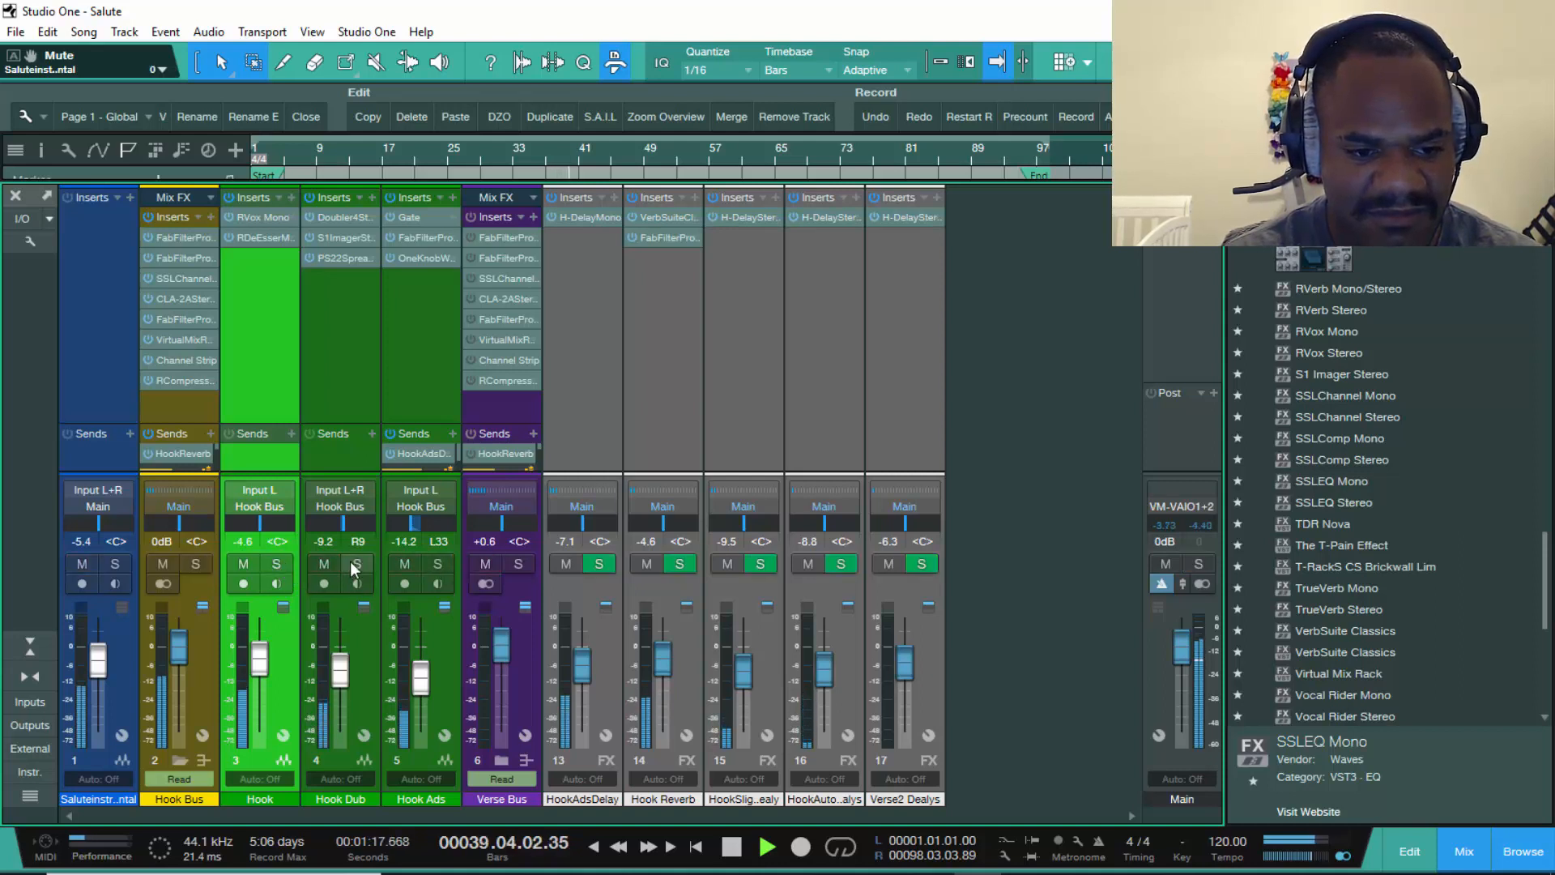
{"action": "left_click", "coordinate": [122, 565]}
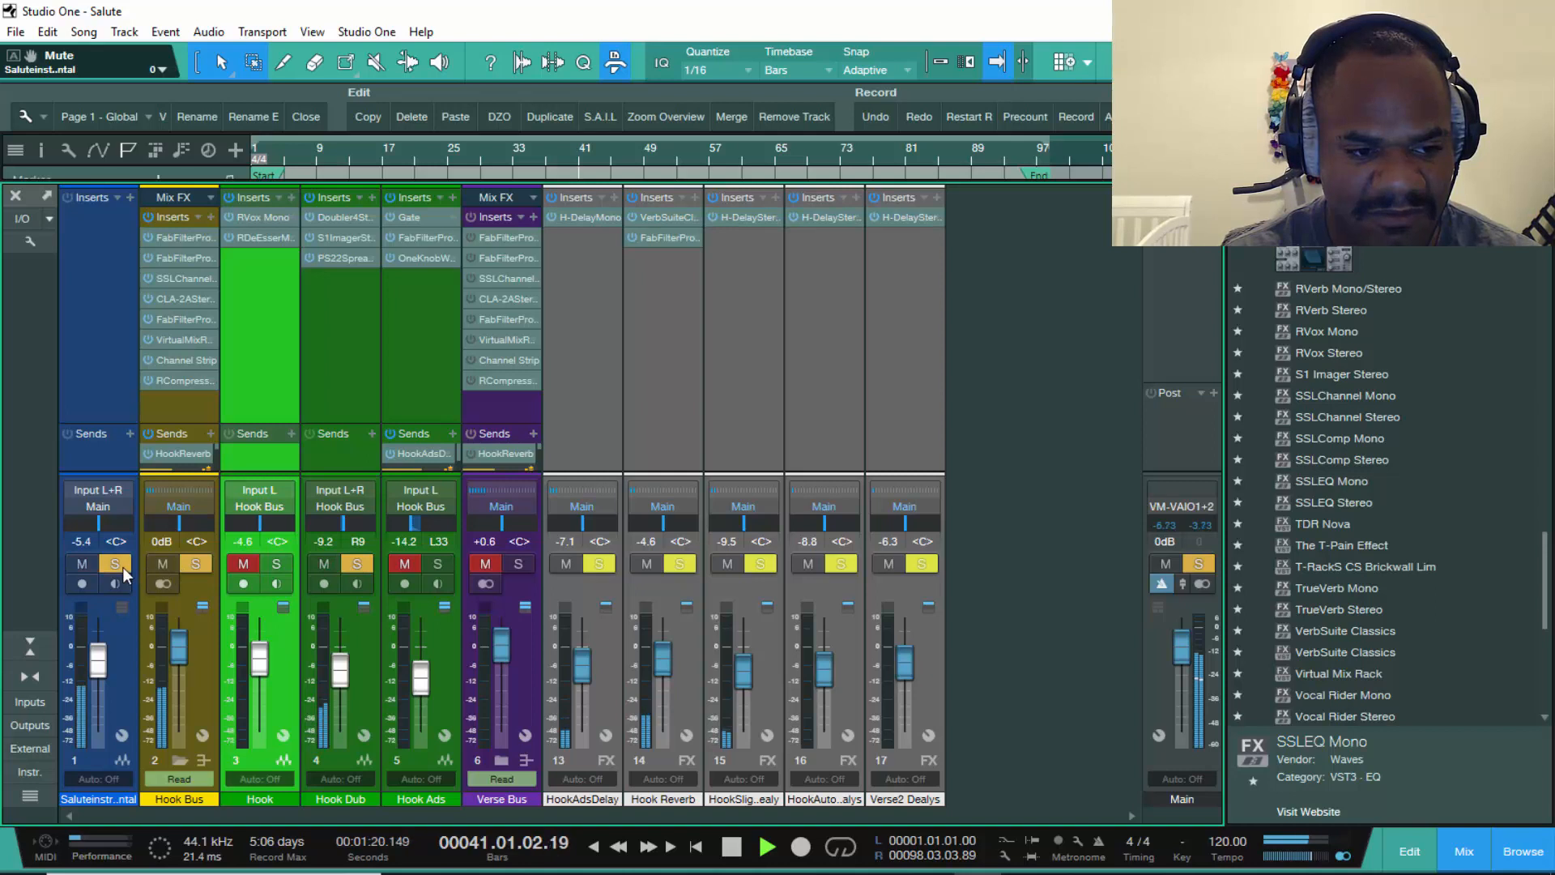
{"action": "left_click", "coordinate": [358, 564]}
{"action": "key", "text": "space"}
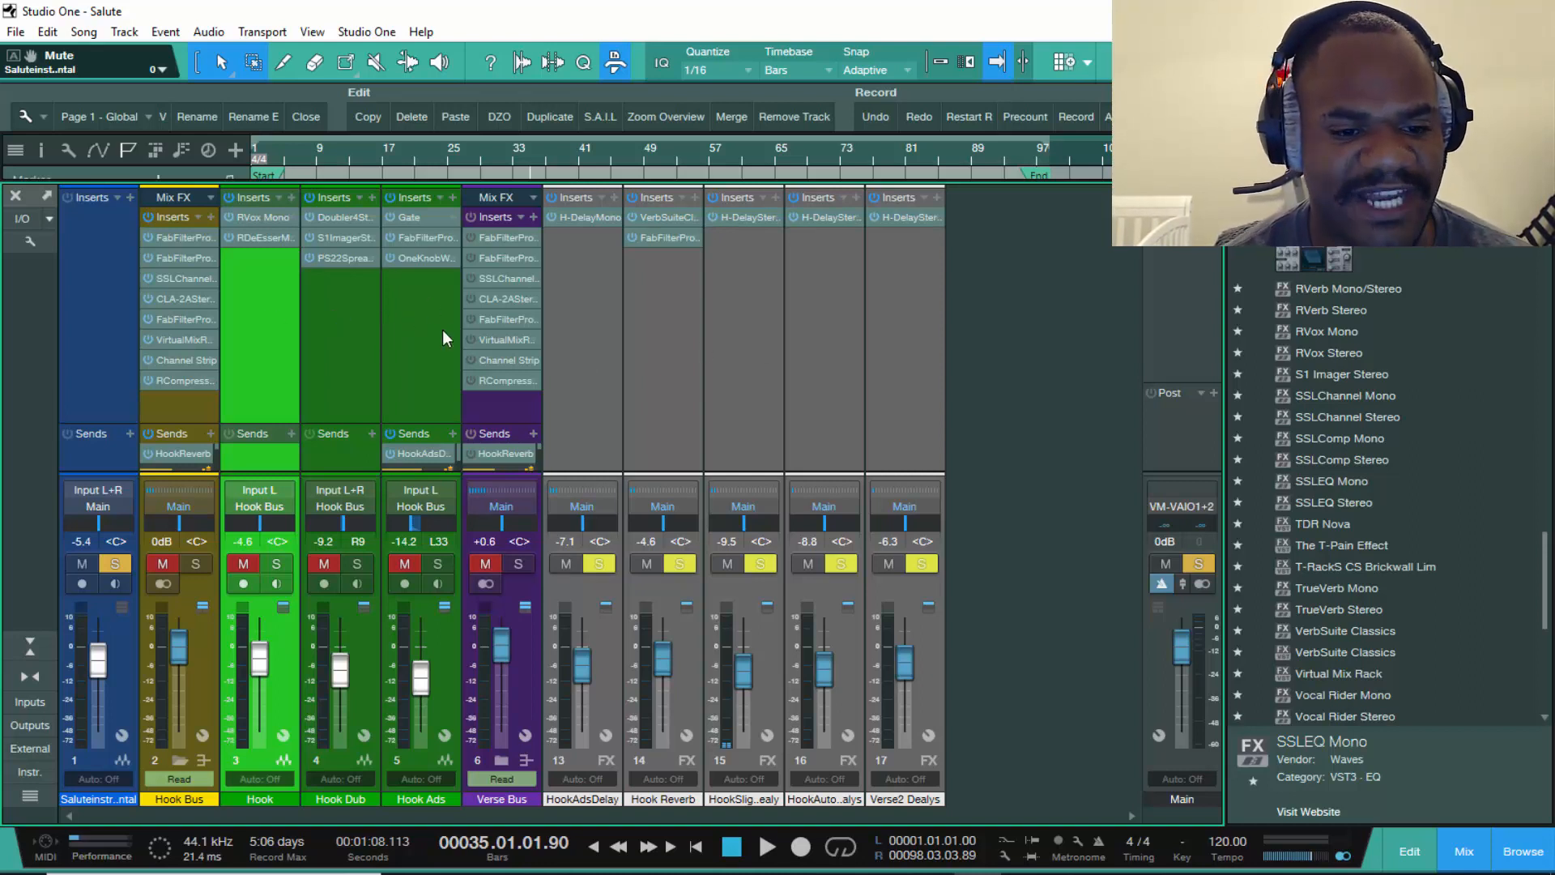
- Check the Hook Ads Gate insert and enlarge the arrangement view to examine the Hook Ads clip
{"action": "double_click", "coordinate": [417, 220]}
{"action": "left_click", "coordinate": [1092, 147]}
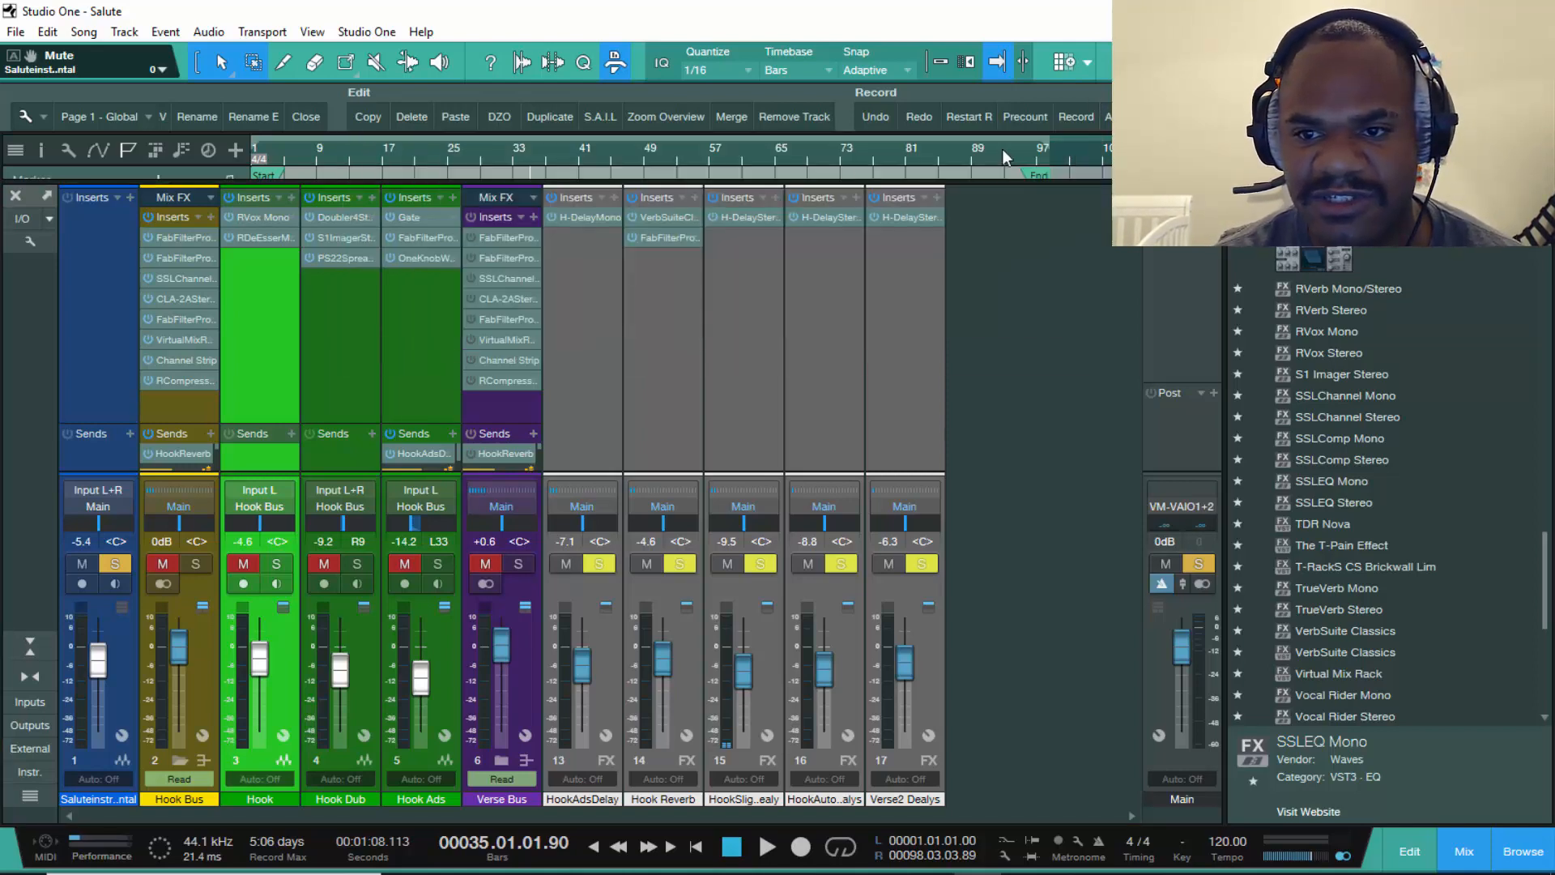
{"action": "left_click_drag", "start_coordinate": [843, 182], "coordinate": [845, 460]}
{"action": "scroll", "coordinate": [573, 210], "scroll_direction": "down", "scroll_amount": 2}
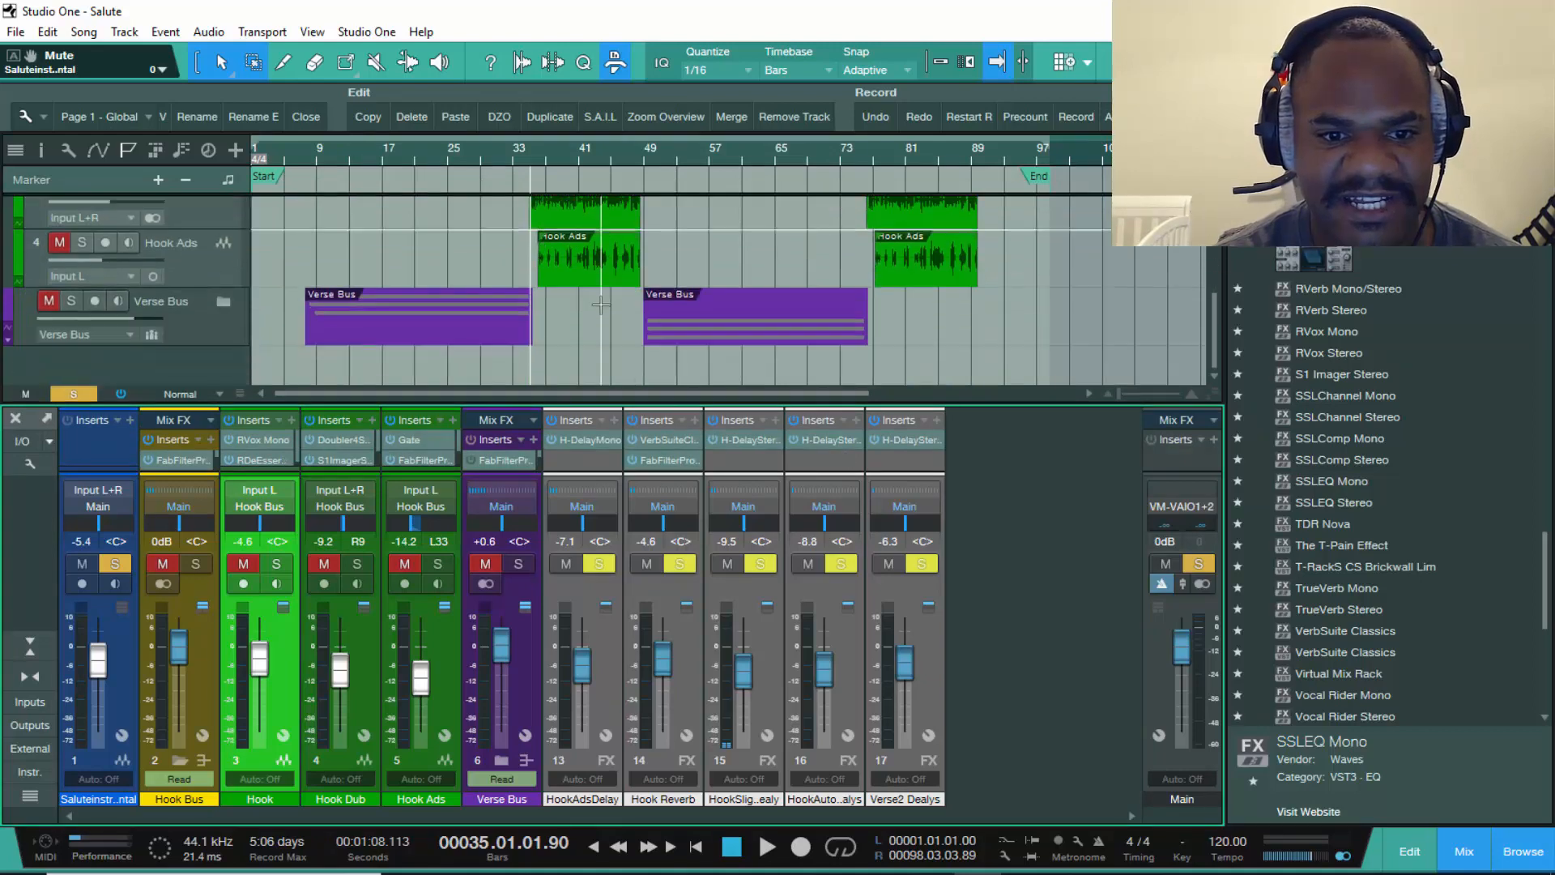
{"action": "scroll", "coordinate": [548, 148], "scroll_direction": "up", "scroll_amount": 4}
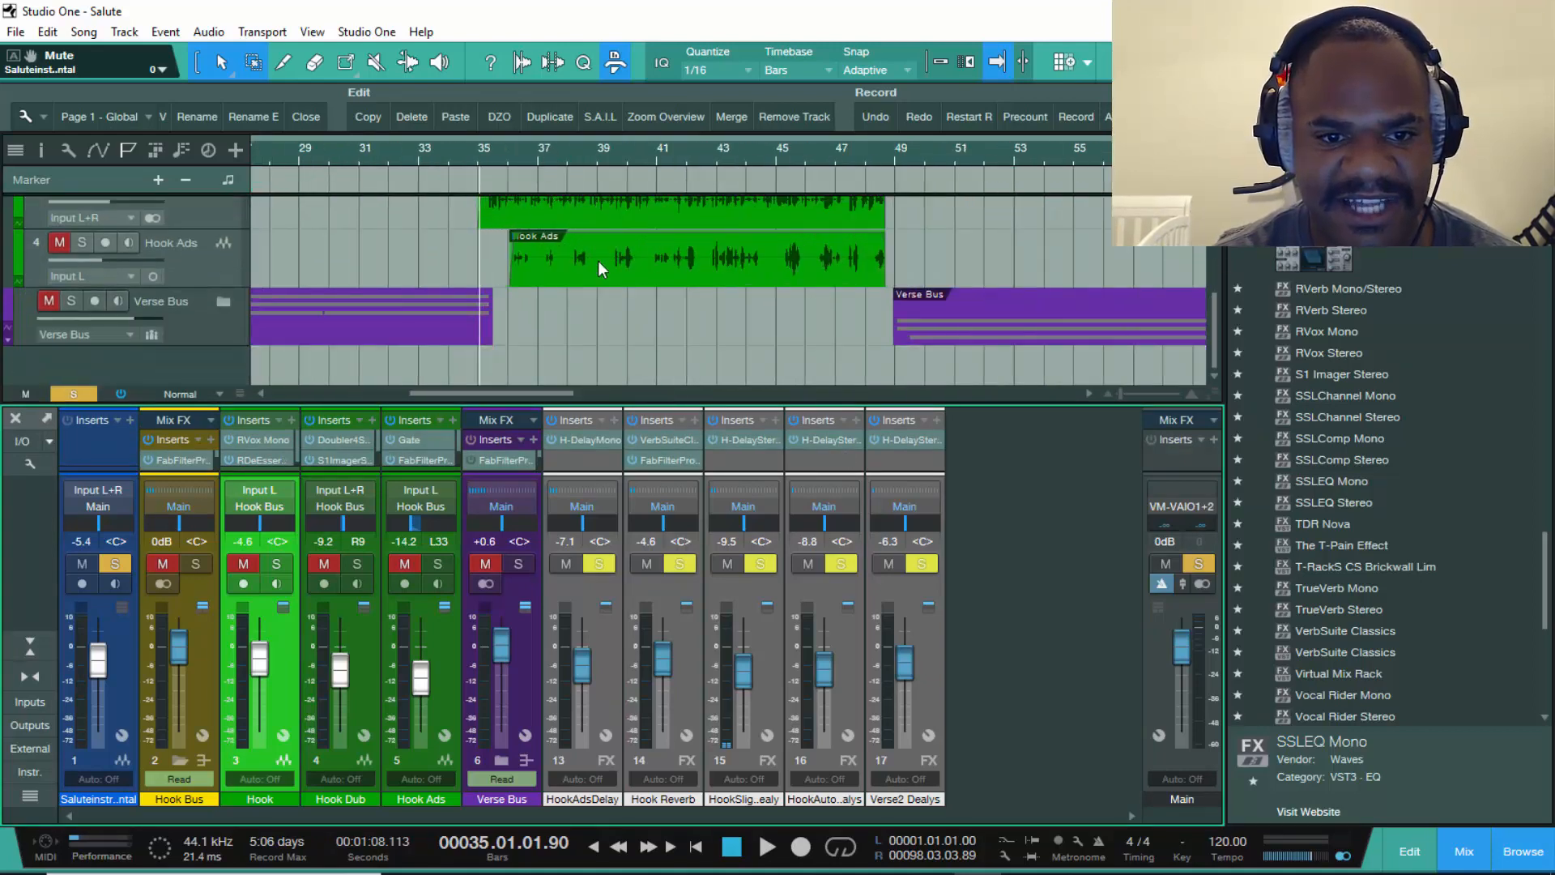
- Enlarge the mixer's insert area and review the Hook Ads FabFilter Pro-Q 2 and OneKnob Wetter Mono inserts
{"action": "left_click_drag", "start_coordinate": [361, 403], "coordinate": [410, 247]}
{"action": "left_click", "coordinate": [416, 301]}
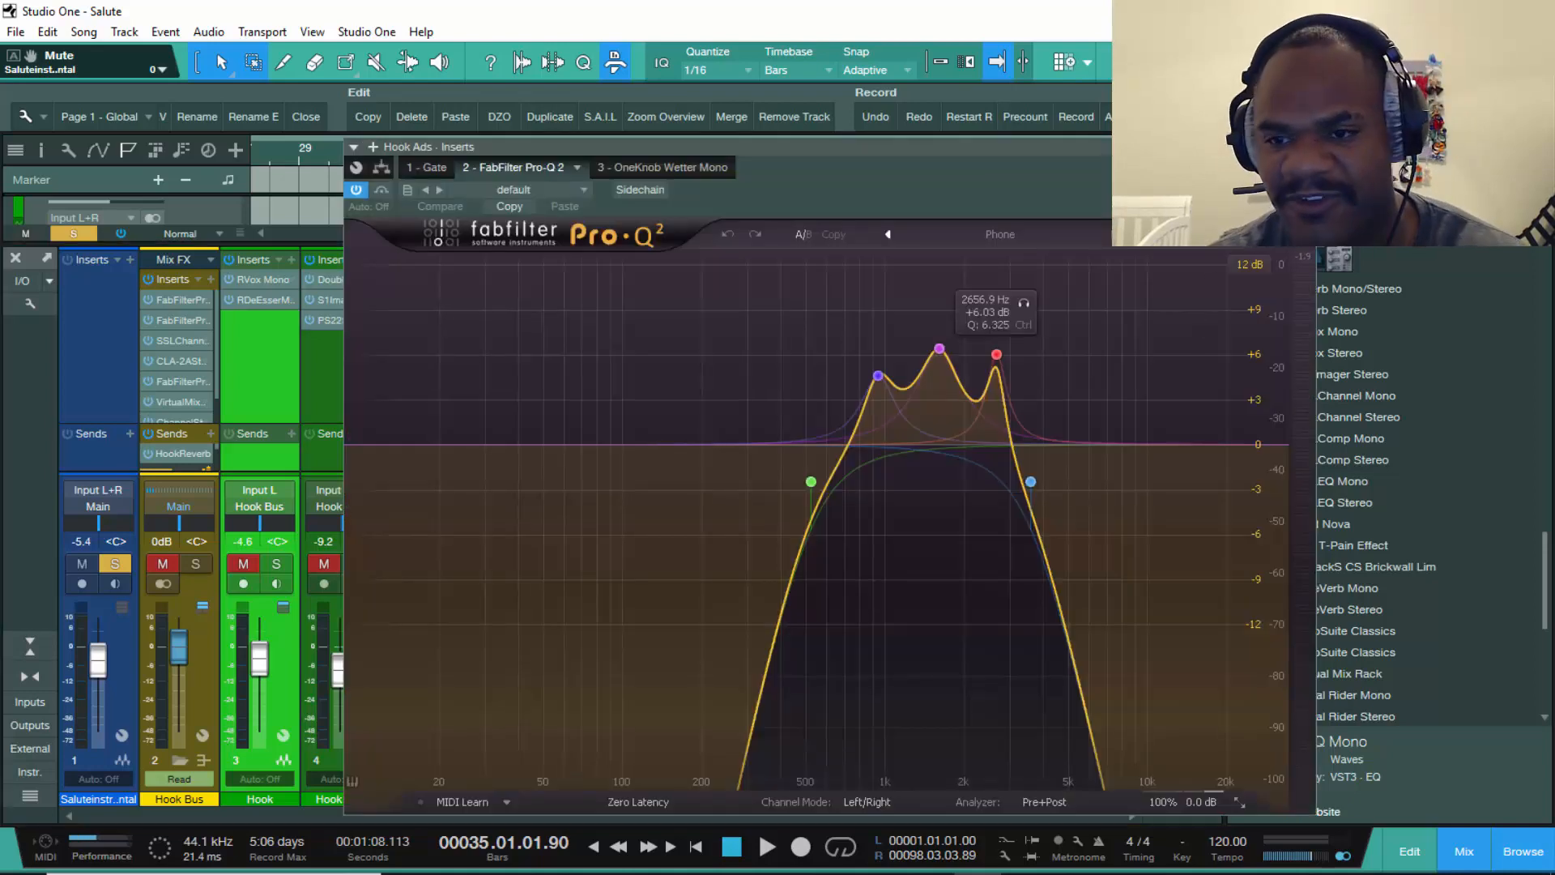
{"action": "left_click", "coordinate": [1305, 147]}
{"action": "left_click", "coordinate": [416, 322]}
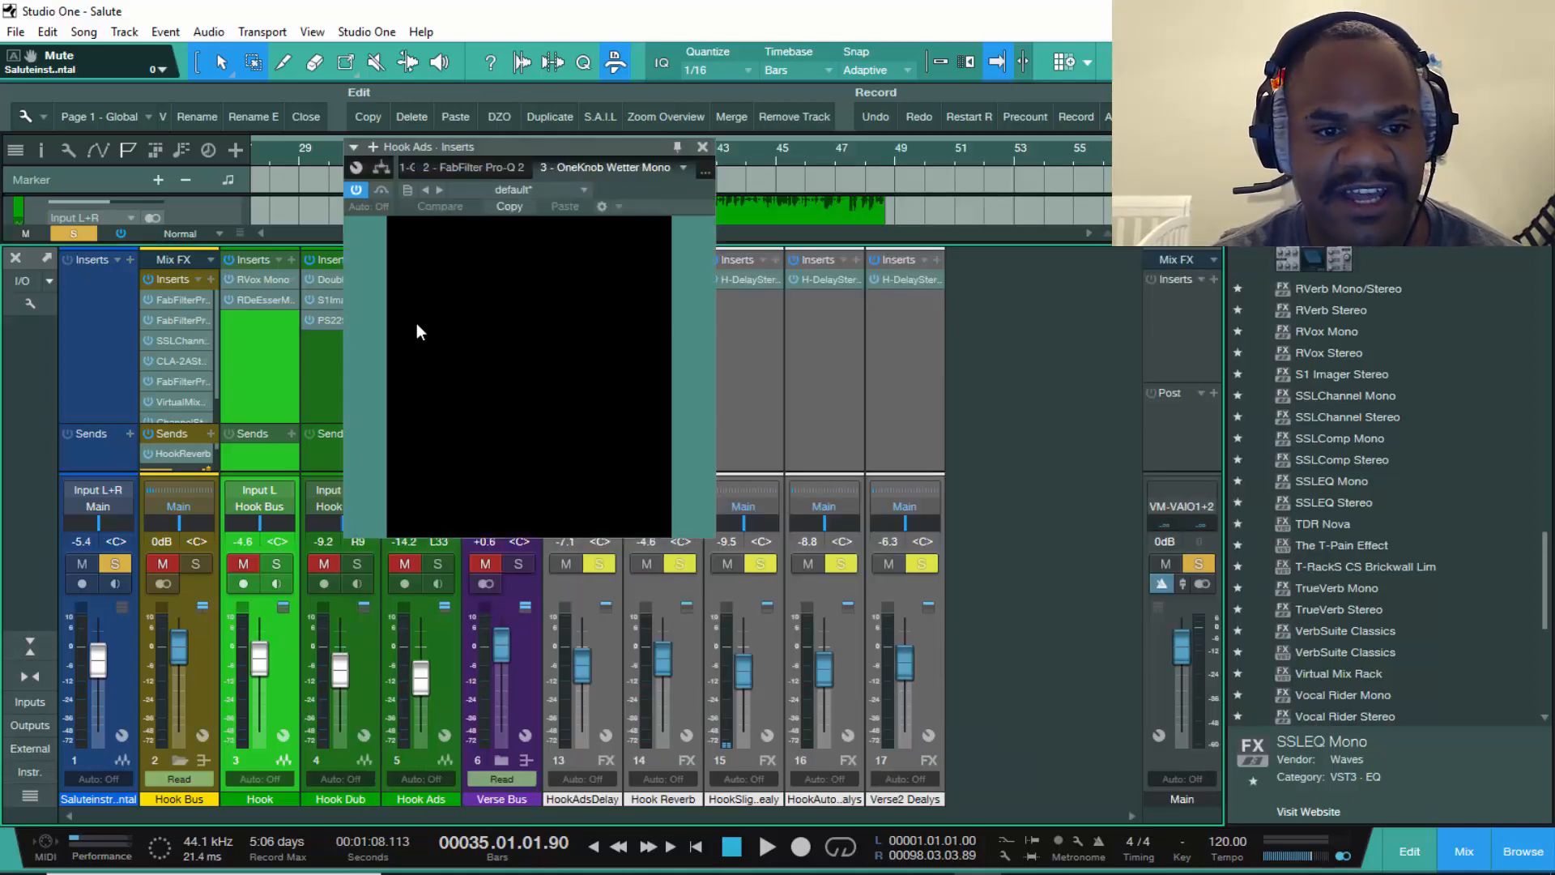
{"action": "left_click", "coordinate": [704, 149]}
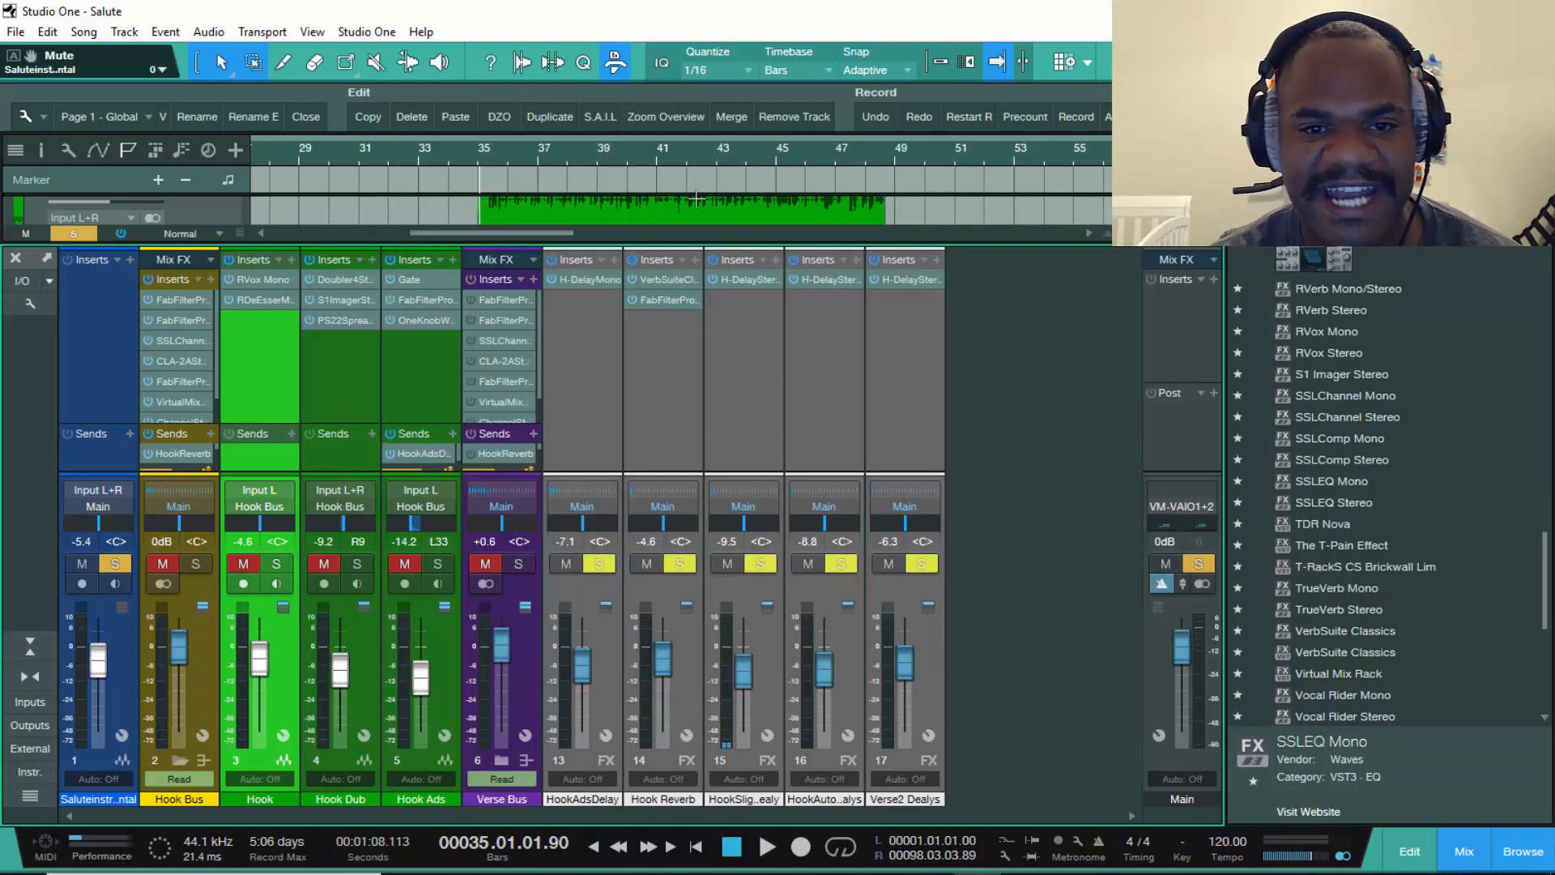
- Play the hook with Hook Ads soloed, switching the instrumental's solo and mute to compare with and without it
{"action": "key", "text": "space"}
{"action": "left_click", "coordinate": [437, 563]}
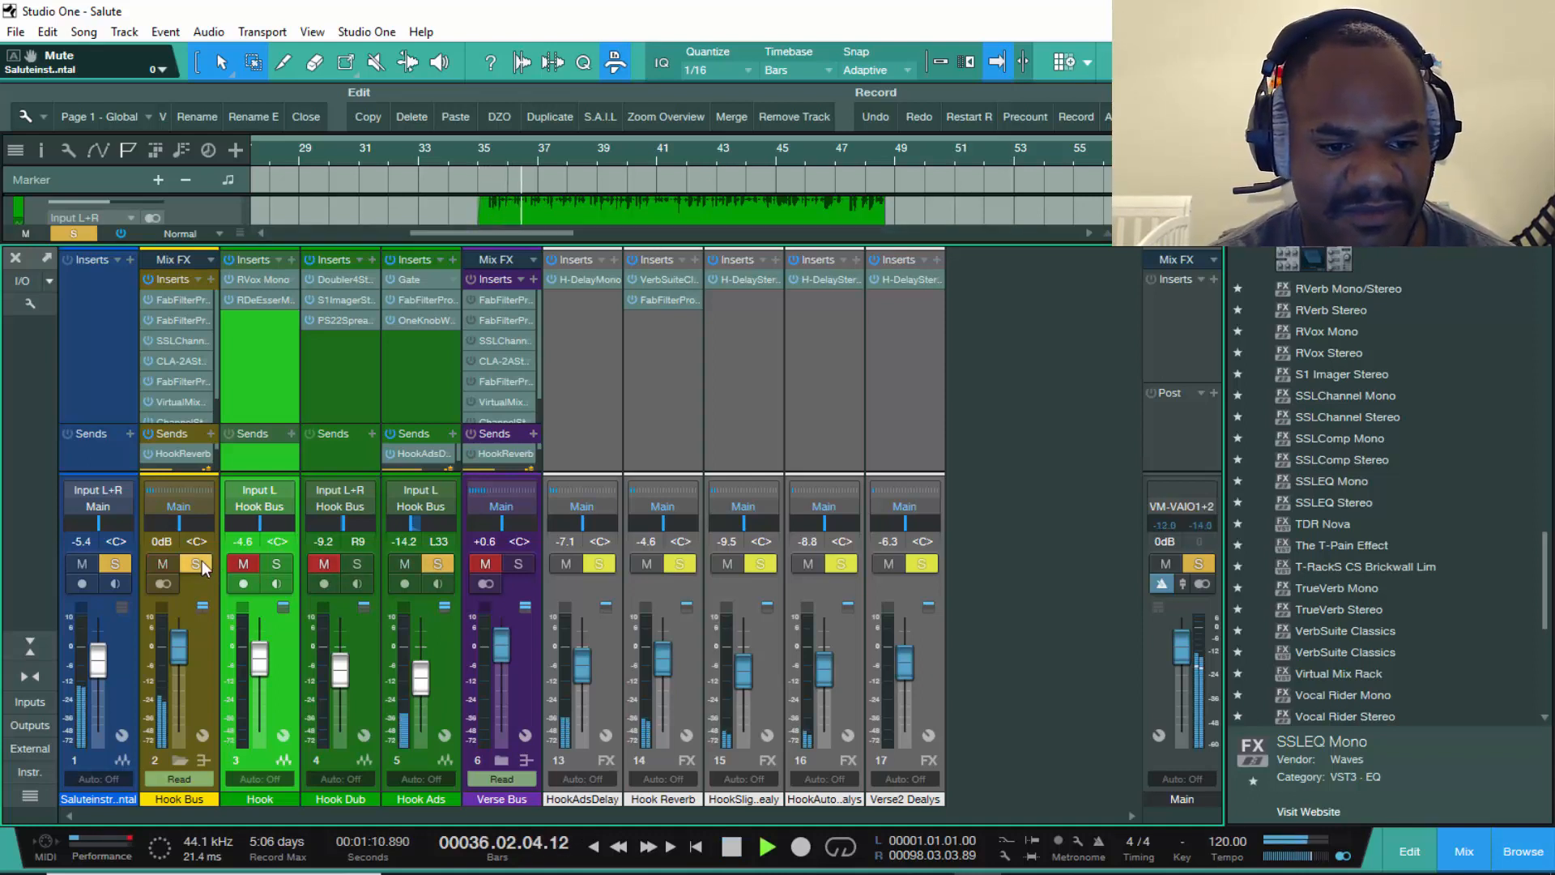
{"action": "left_click", "coordinate": [111, 563]}
{"action": "left_click", "coordinate": [111, 563]}
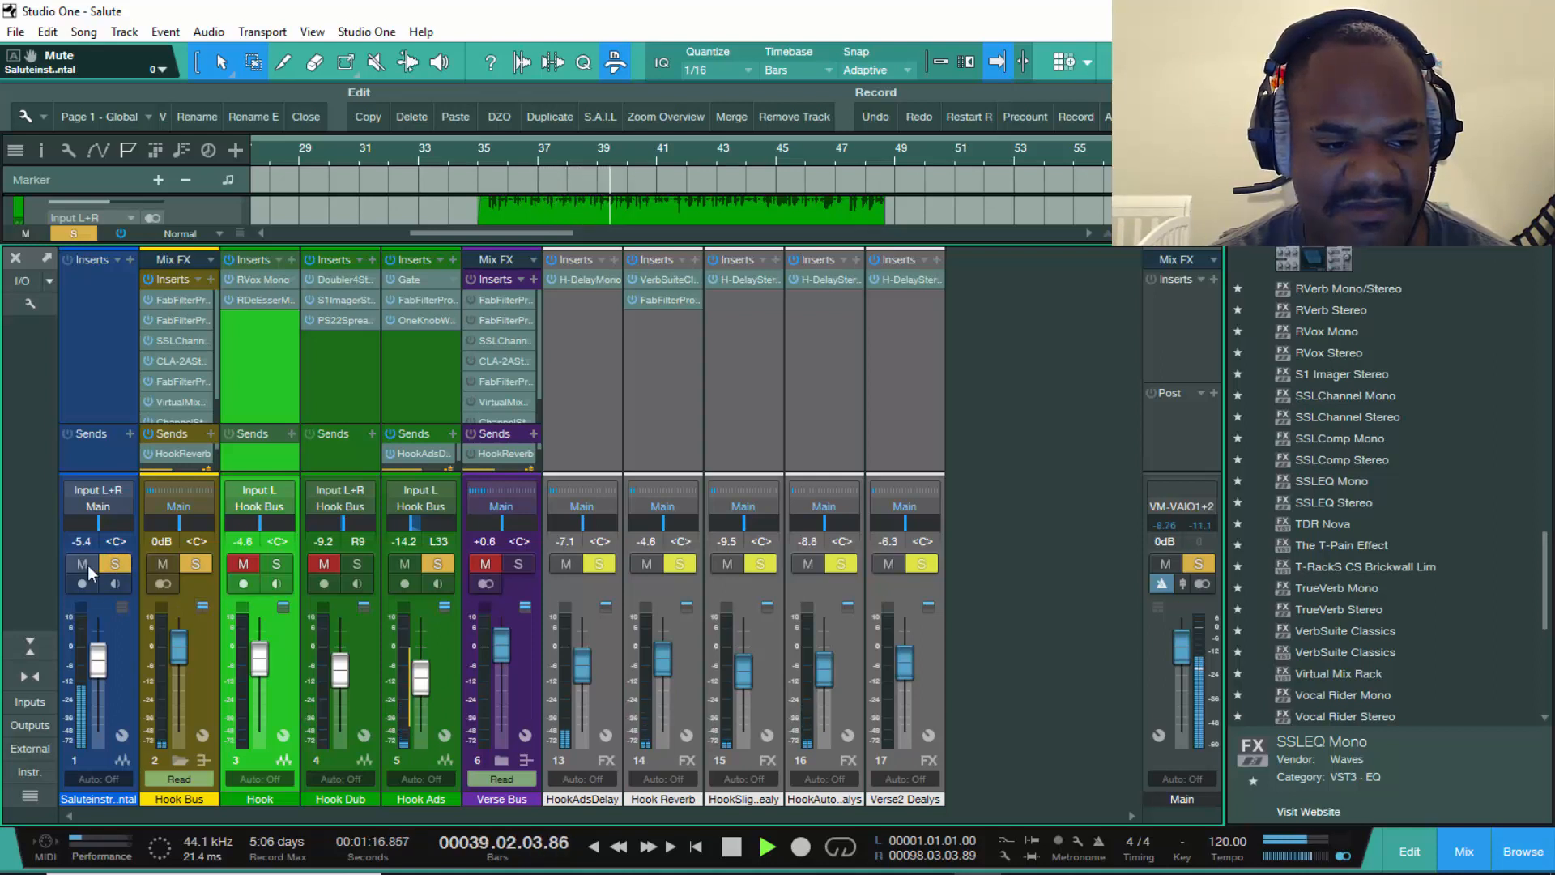
{"action": "left_click", "coordinate": [85, 565]}
{"action": "left_click", "coordinate": [111, 563]}
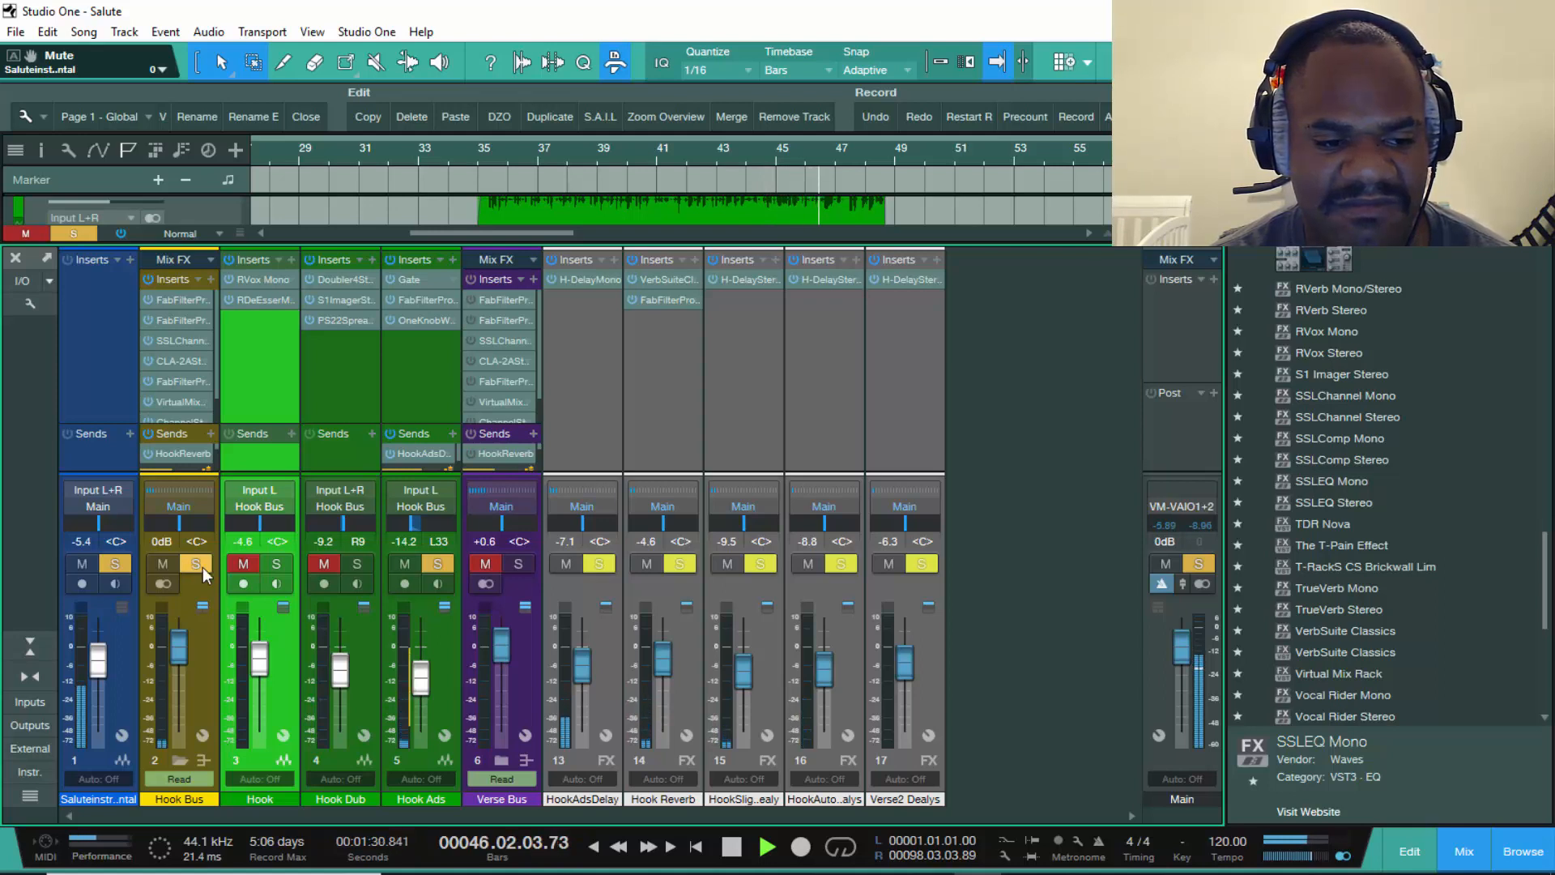
- Clear the Hook Bus and instrumental solos and unmute the instrumental during playback
{"action": "left_click", "coordinate": [206, 567]}
{"action": "left_click", "coordinate": [125, 563]}
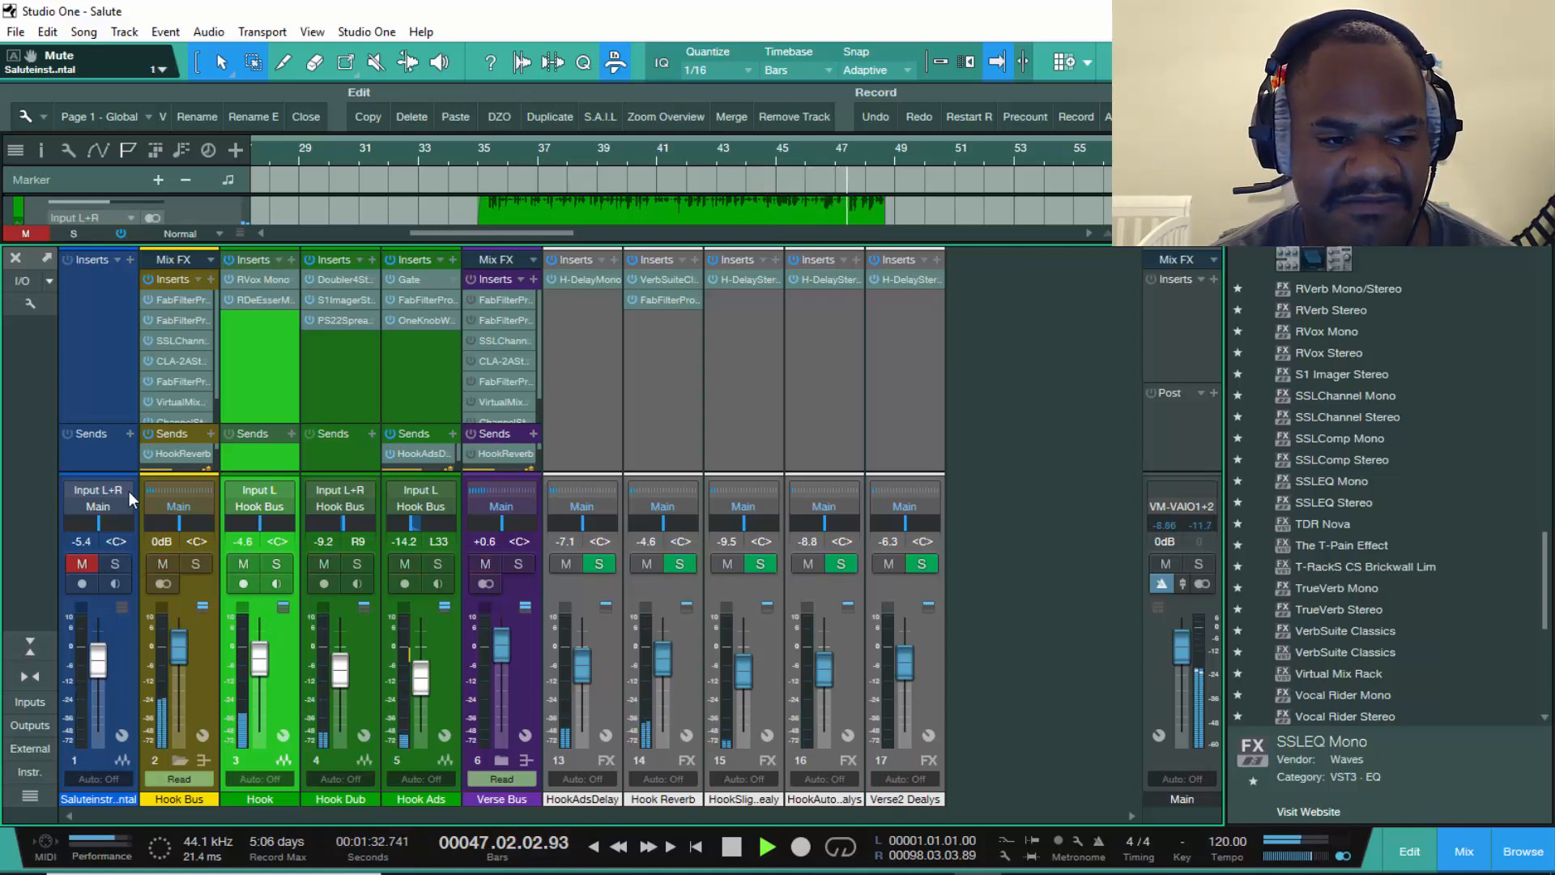
{"action": "left_click", "coordinate": [91, 569]}
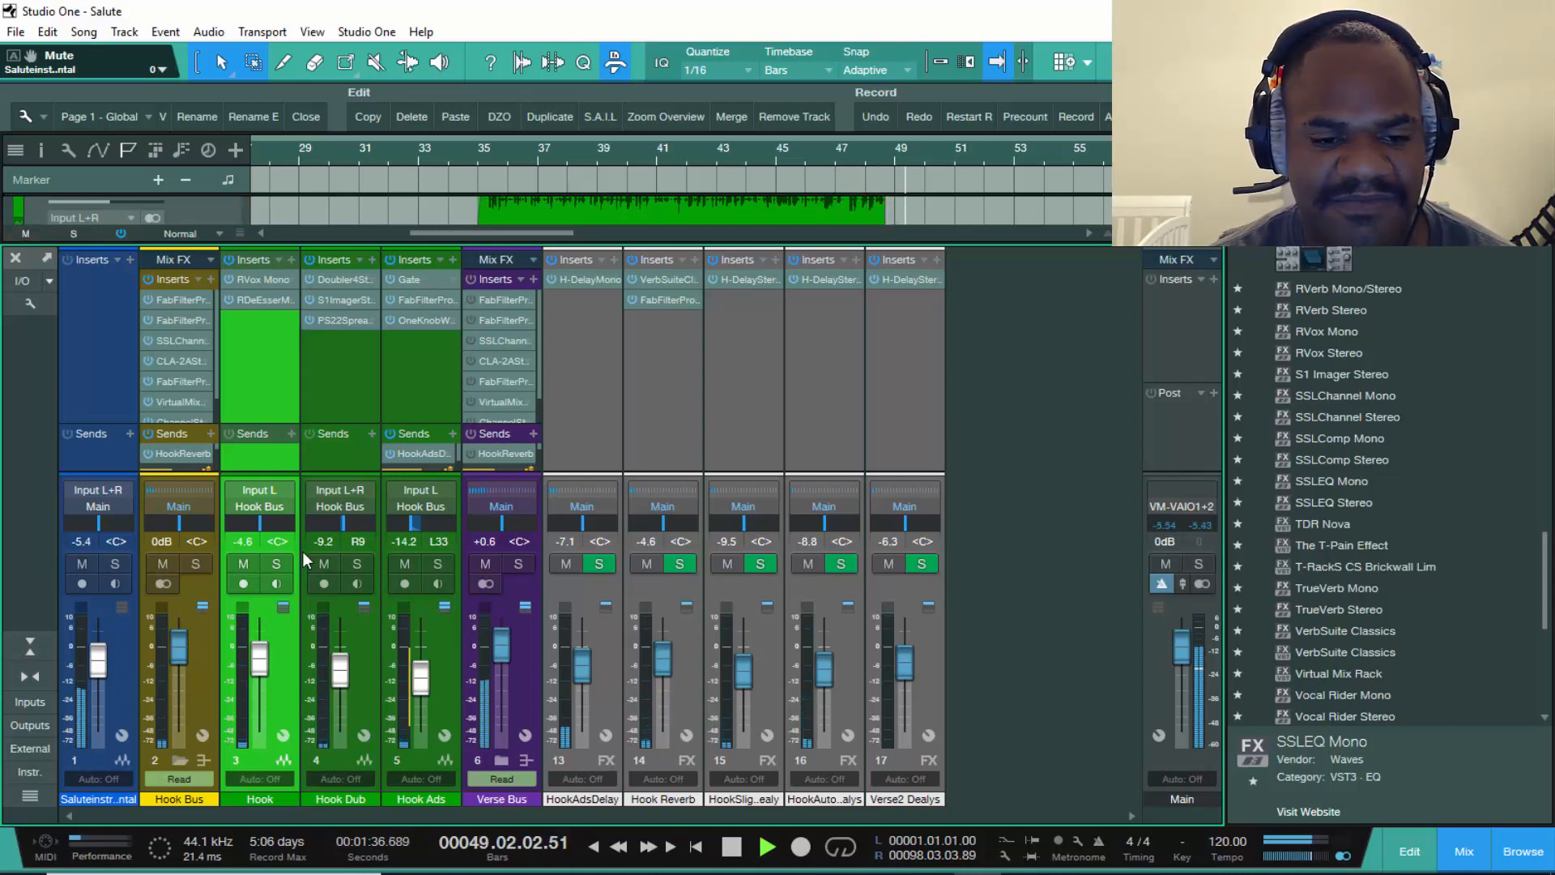
- Activate all of the Verse Bus's inserts and sends during playback and stop the song
{"action": "left_click", "coordinate": [470, 279]}
{"action": "left_click", "coordinate": [470, 434]}
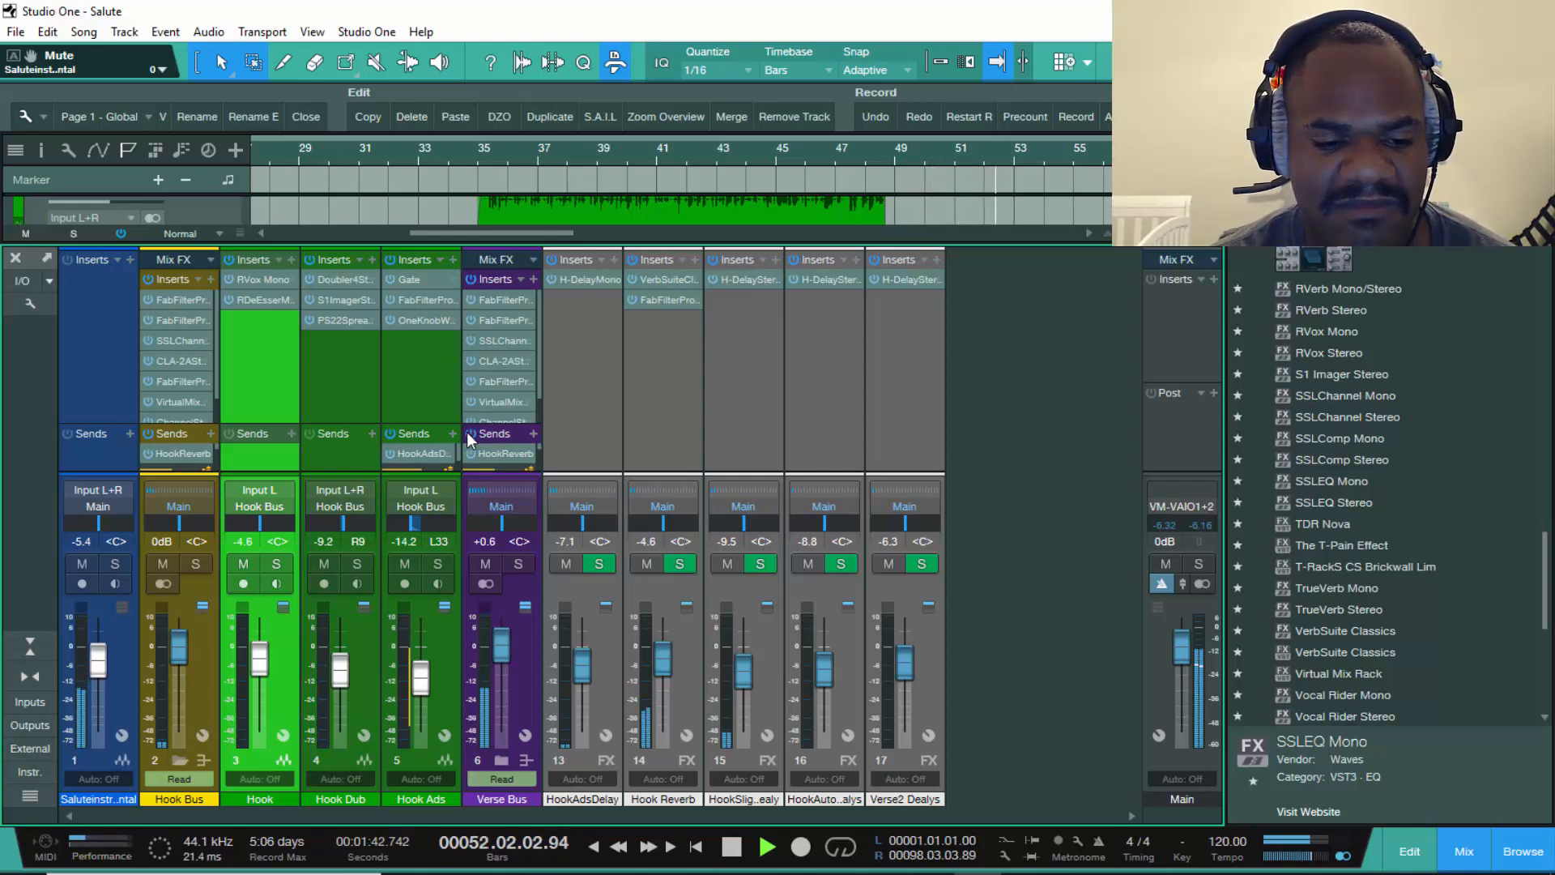
{"action": "key", "text": "space"}
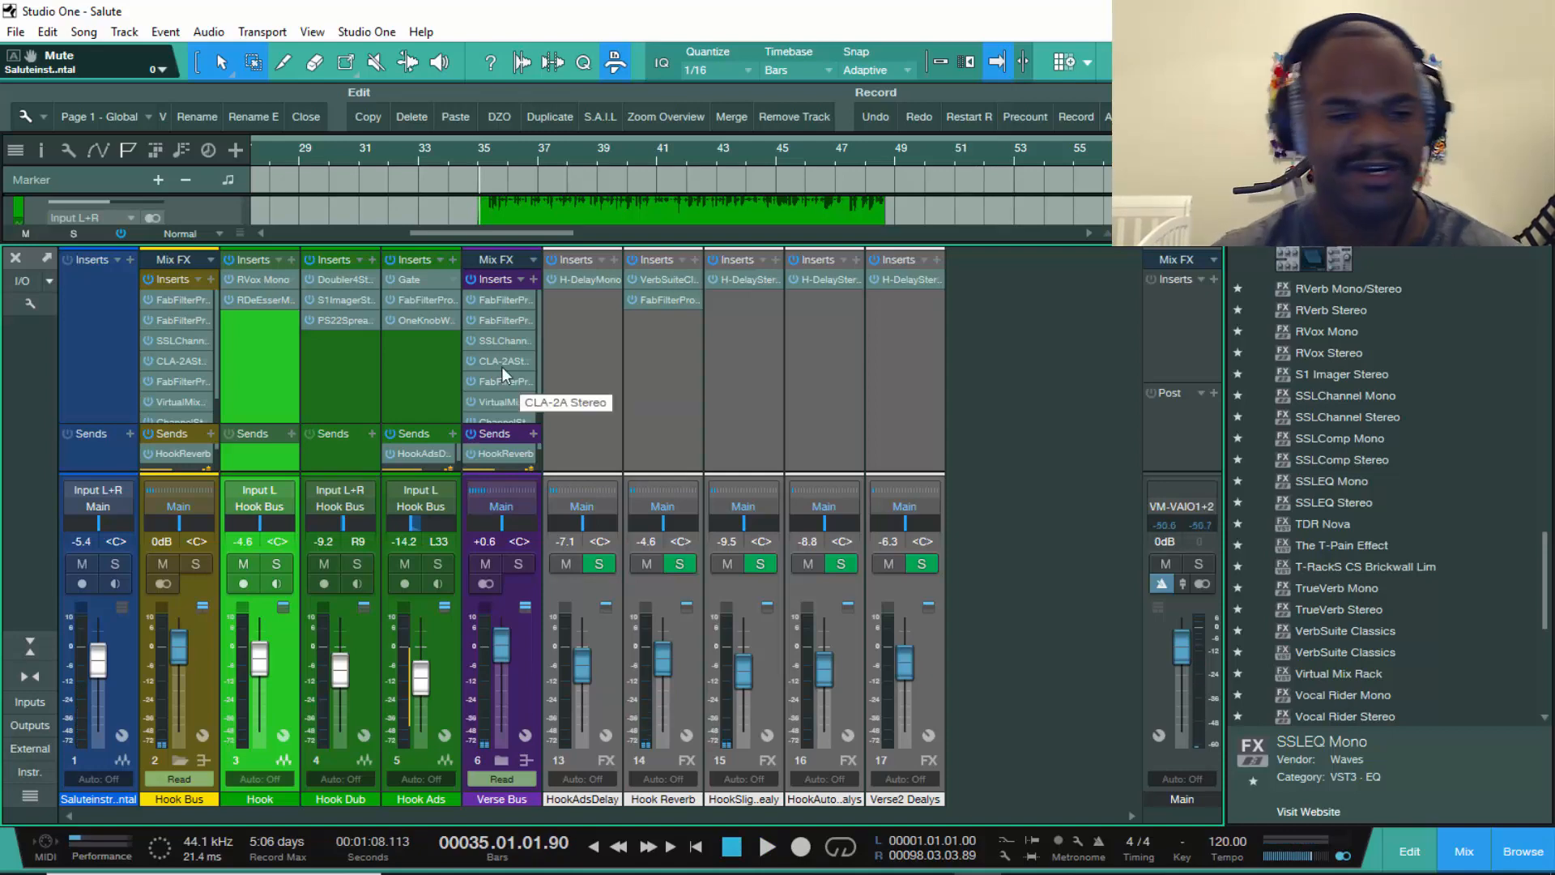
- Review the Verse Bus's two FabFilter Pro-Q 2 inserts, SSLChannel Stereo, CLA-2A Stereo and FabFilter Pro-DS
{"action": "left_click", "coordinate": [499, 300]}
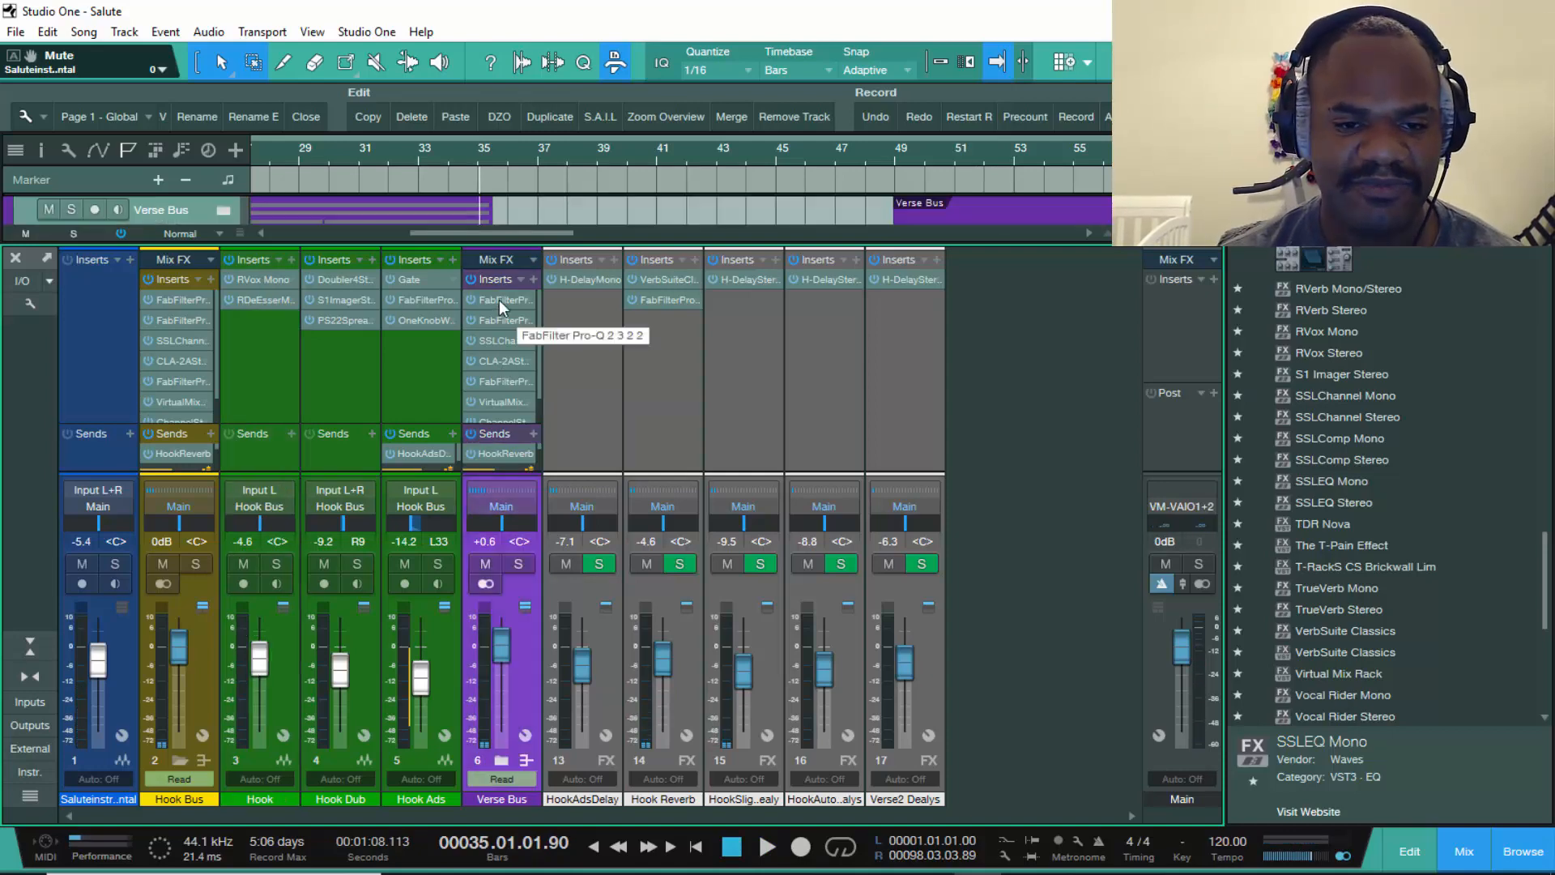
{"action": "left_click", "coordinate": [615, 168]}
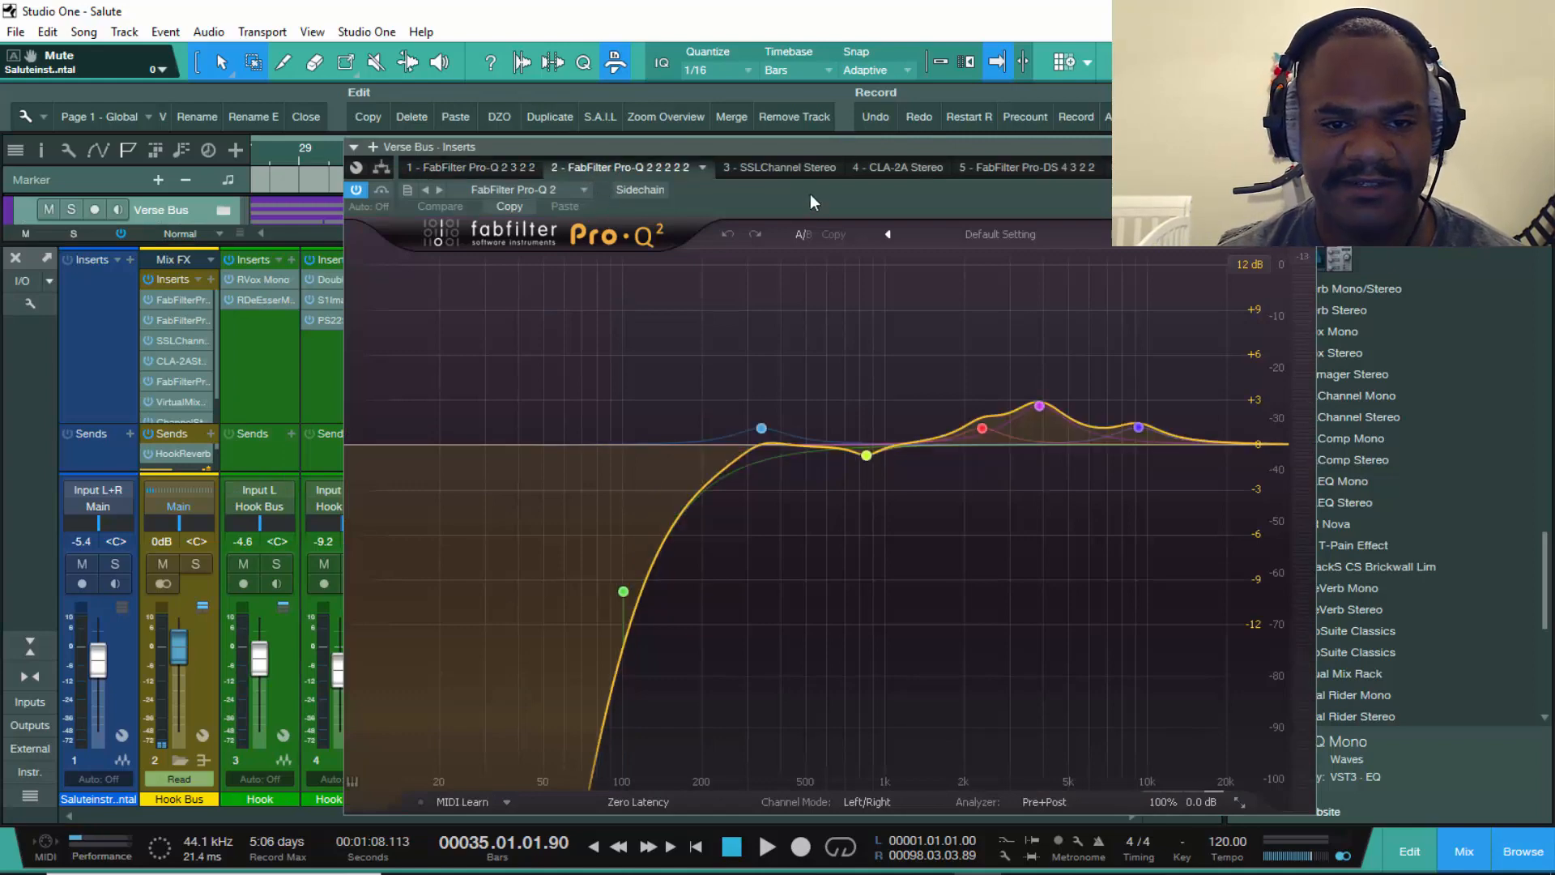
{"action": "left_click", "coordinate": [785, 168]}
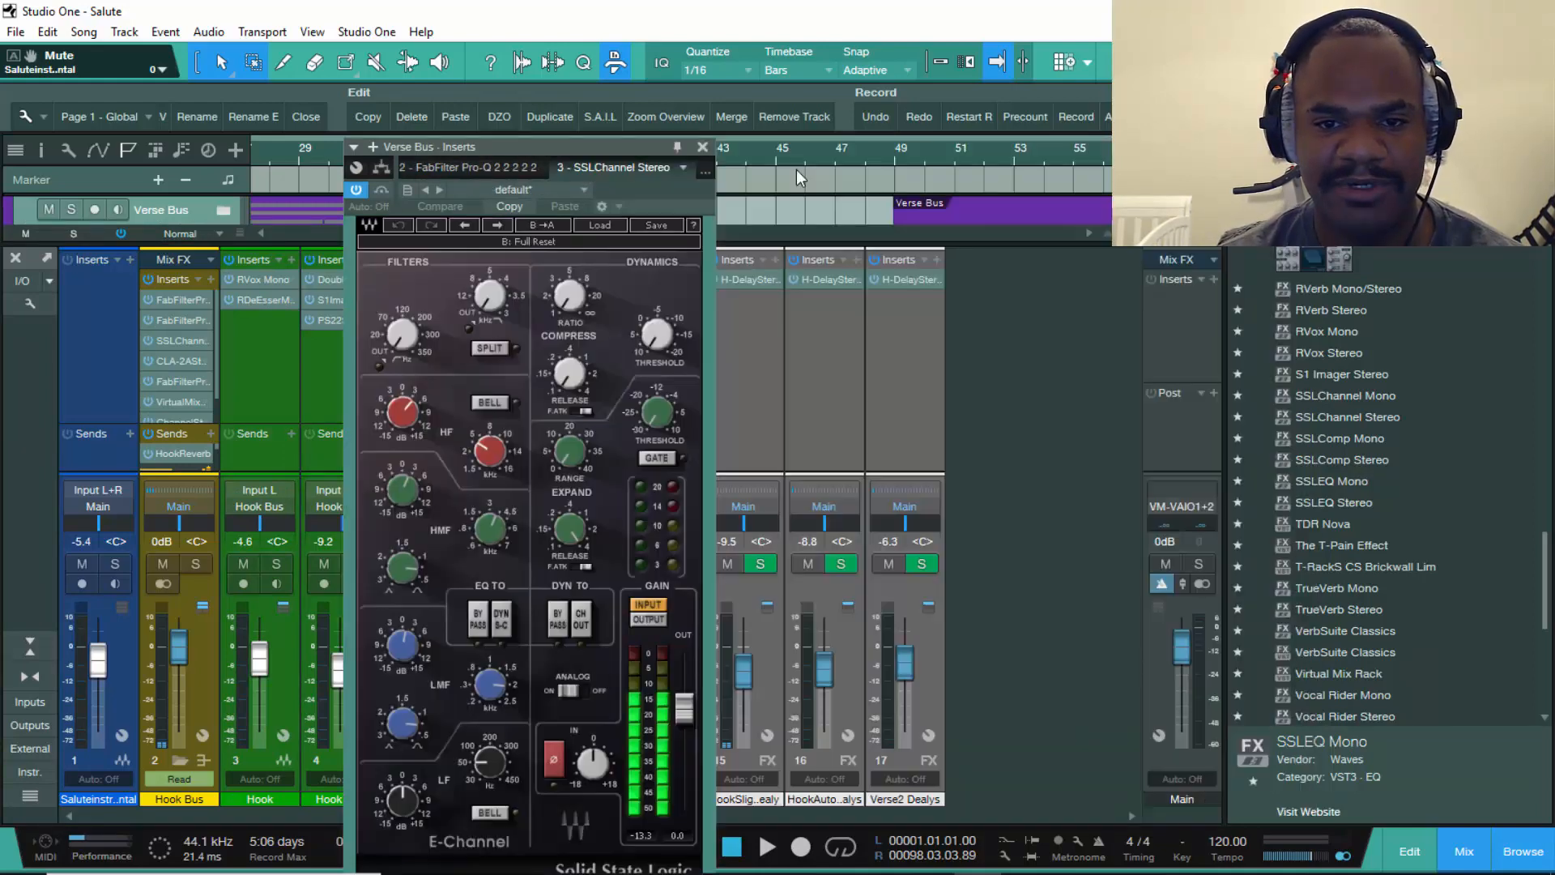
{"action": "left_click", "coordinate": [706, 174]}
{"action": "left_click", "coordinate": [635, 256]}
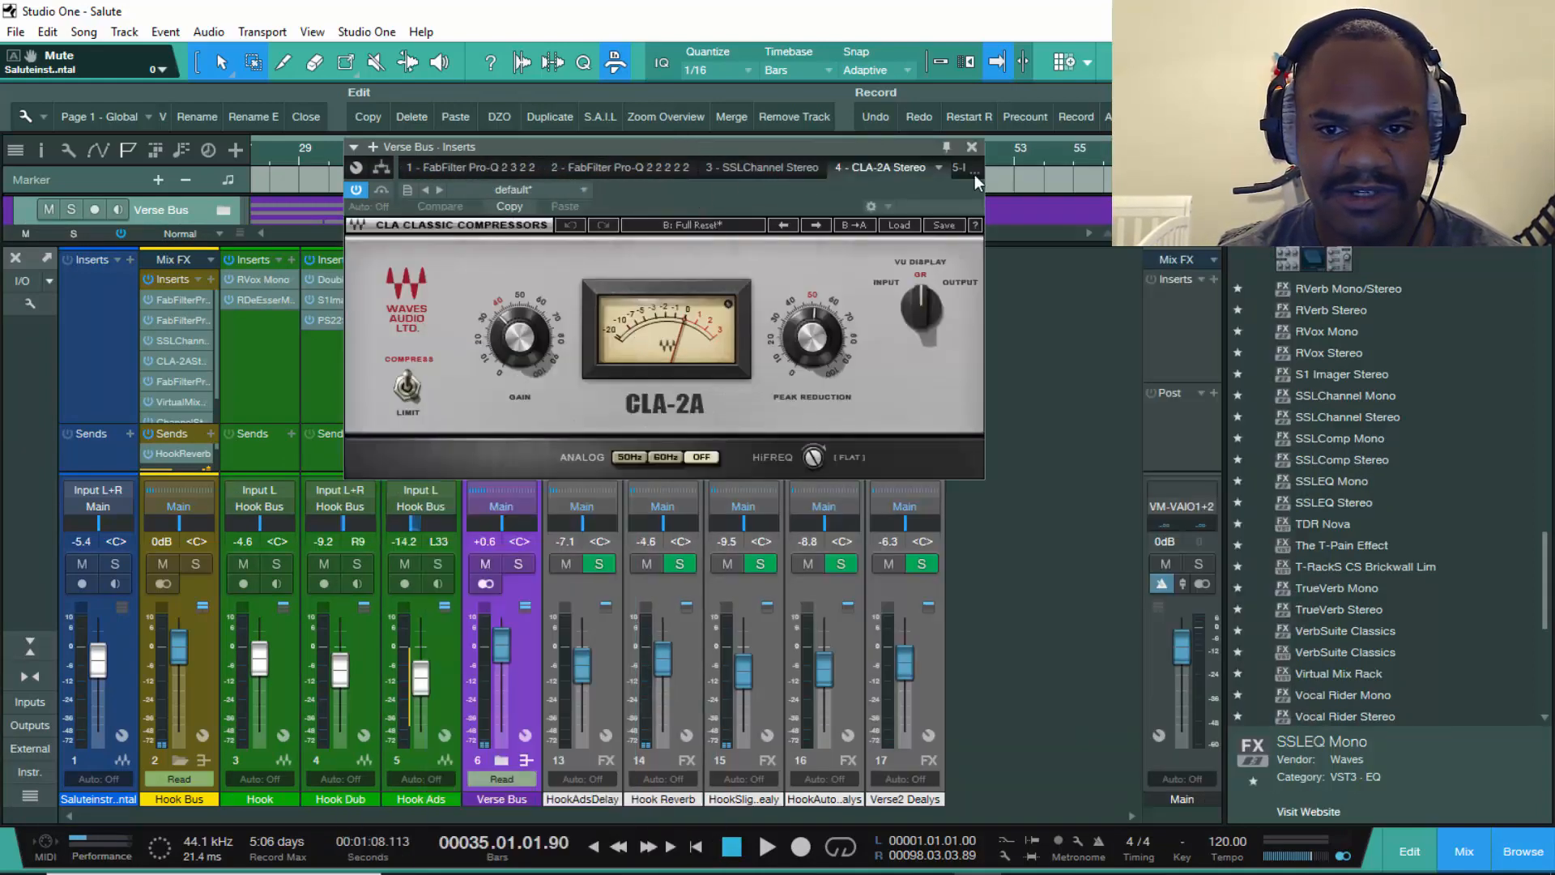
{"action": "left_click", "coordinate": [956, 173]}
- Review the Verse Bus's Virtual Mix Rack, Channel Strip and RCompressor Stereo inserts and close the plug-in window
{"action": "left_click", "coordinate": [957, 171]}
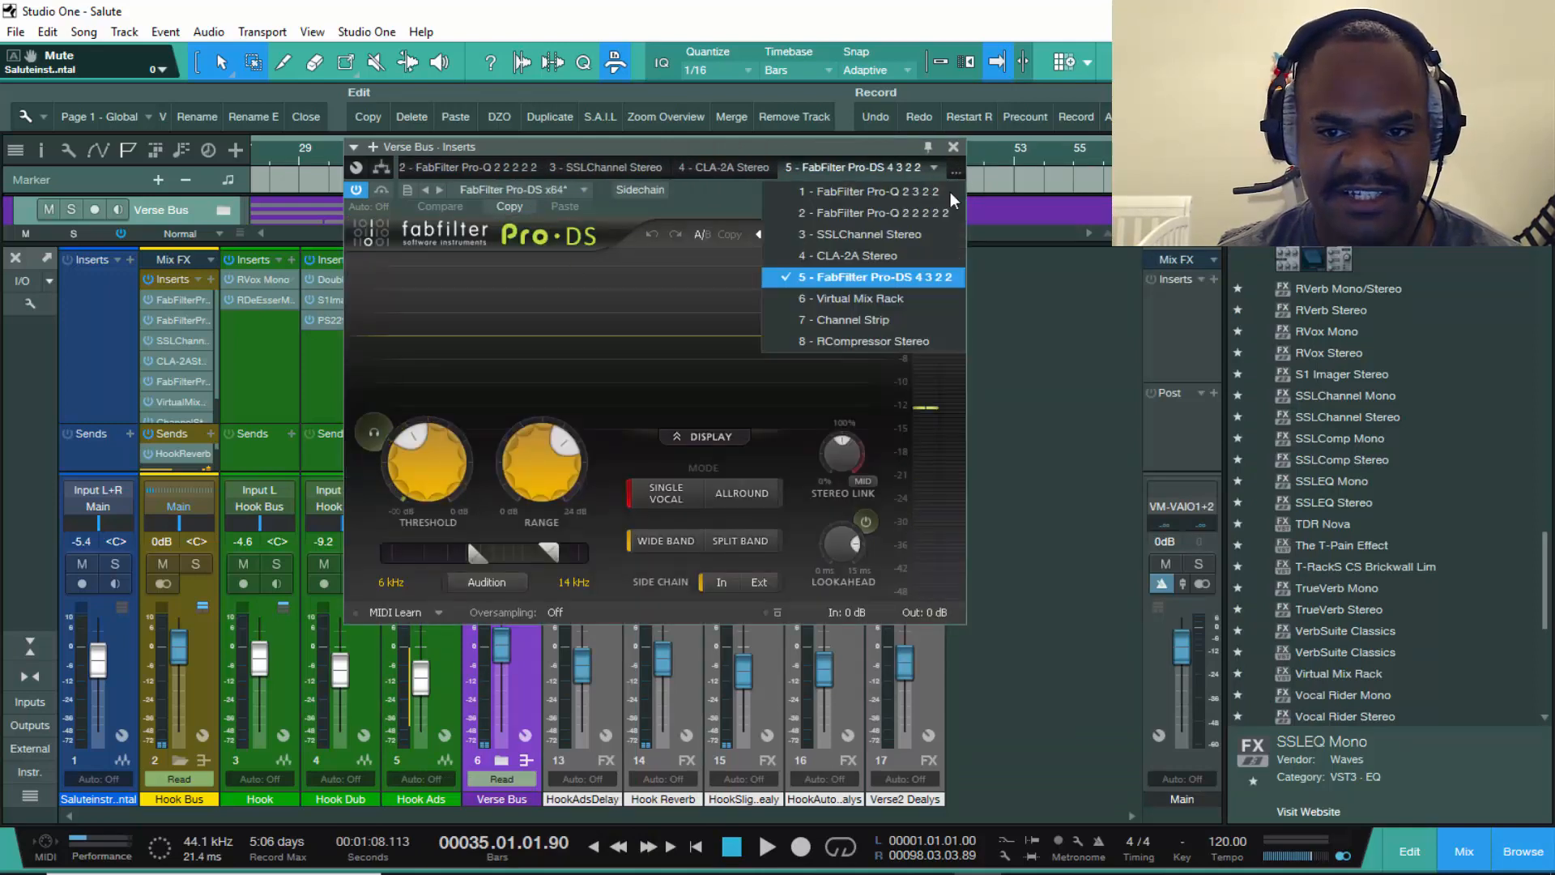
{"action": "left_click", "coordinate": [835, 295]}
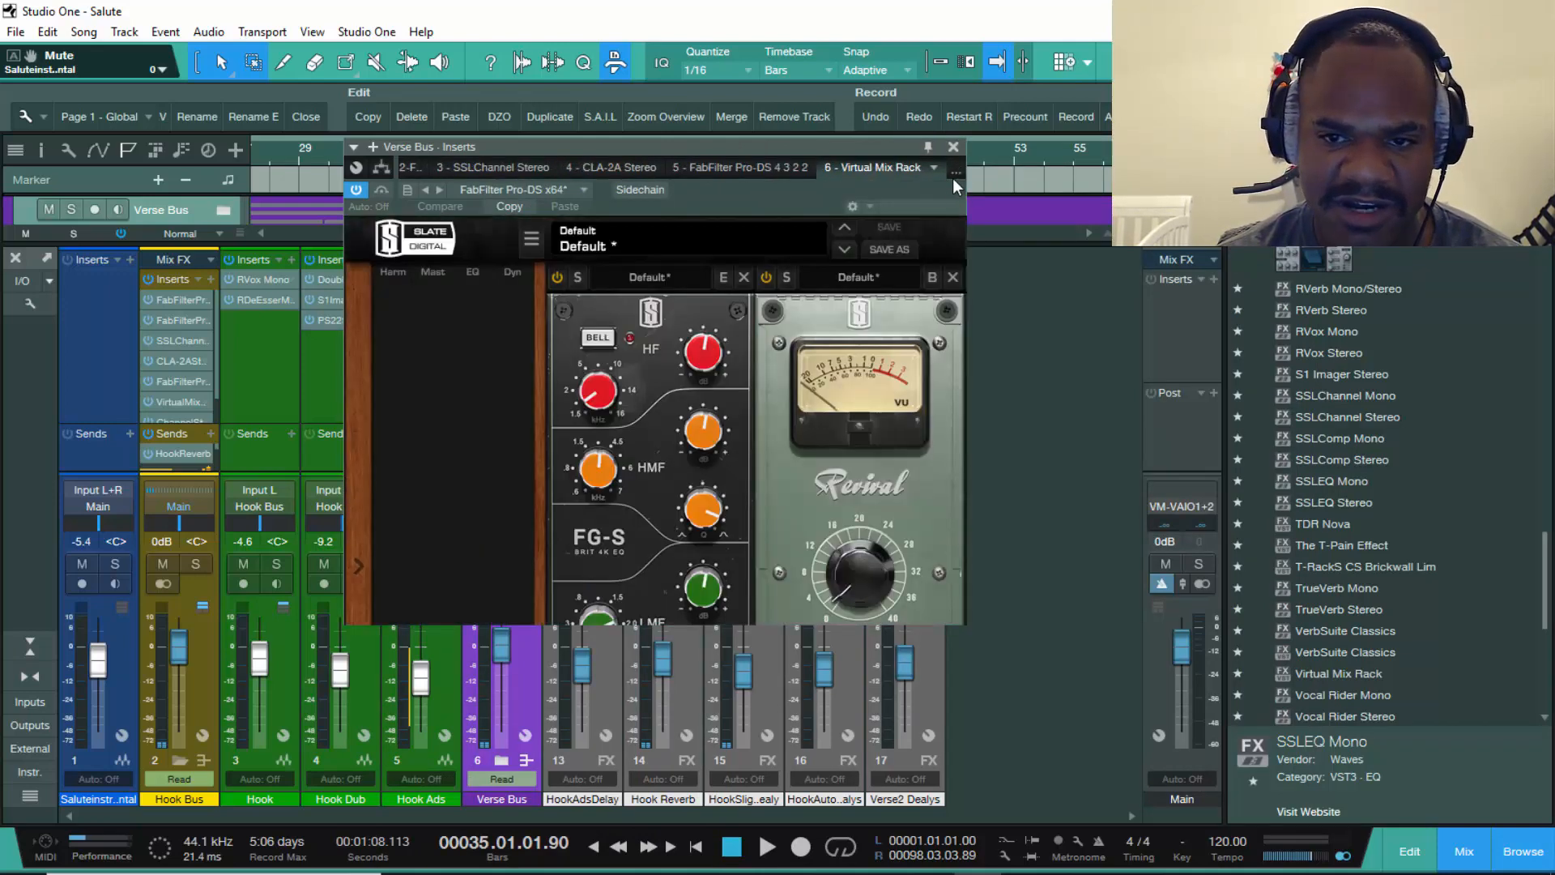
{"action": "left_click", "coordinate": [1169, 169]}
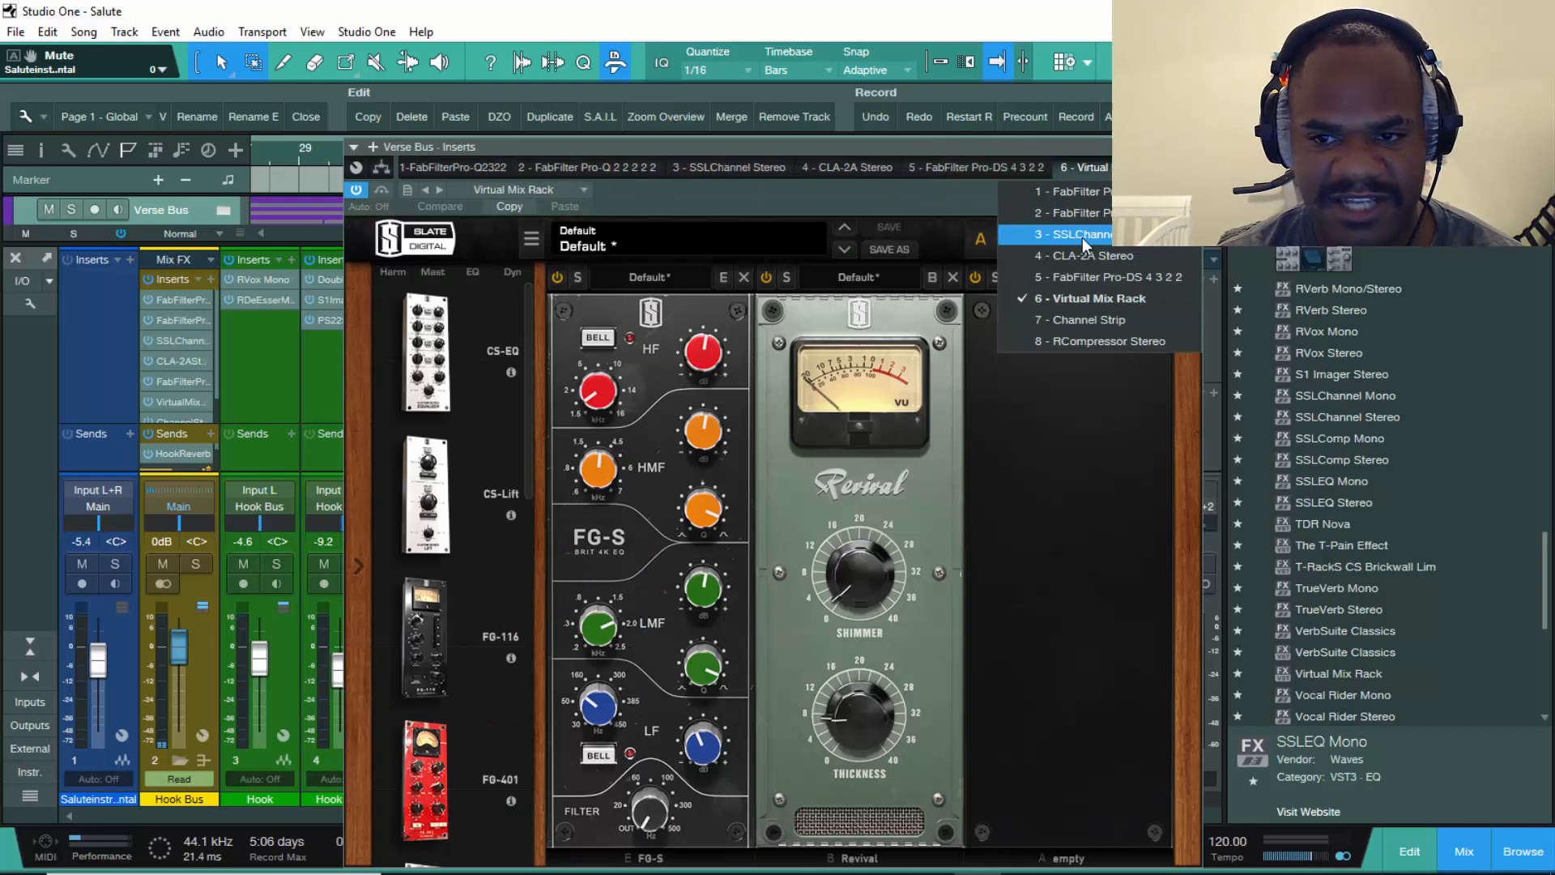
{"action": "left_click", "coordinate": [1067, 319]}
{"action": "left_click", "coordinate": [1169, 168]}
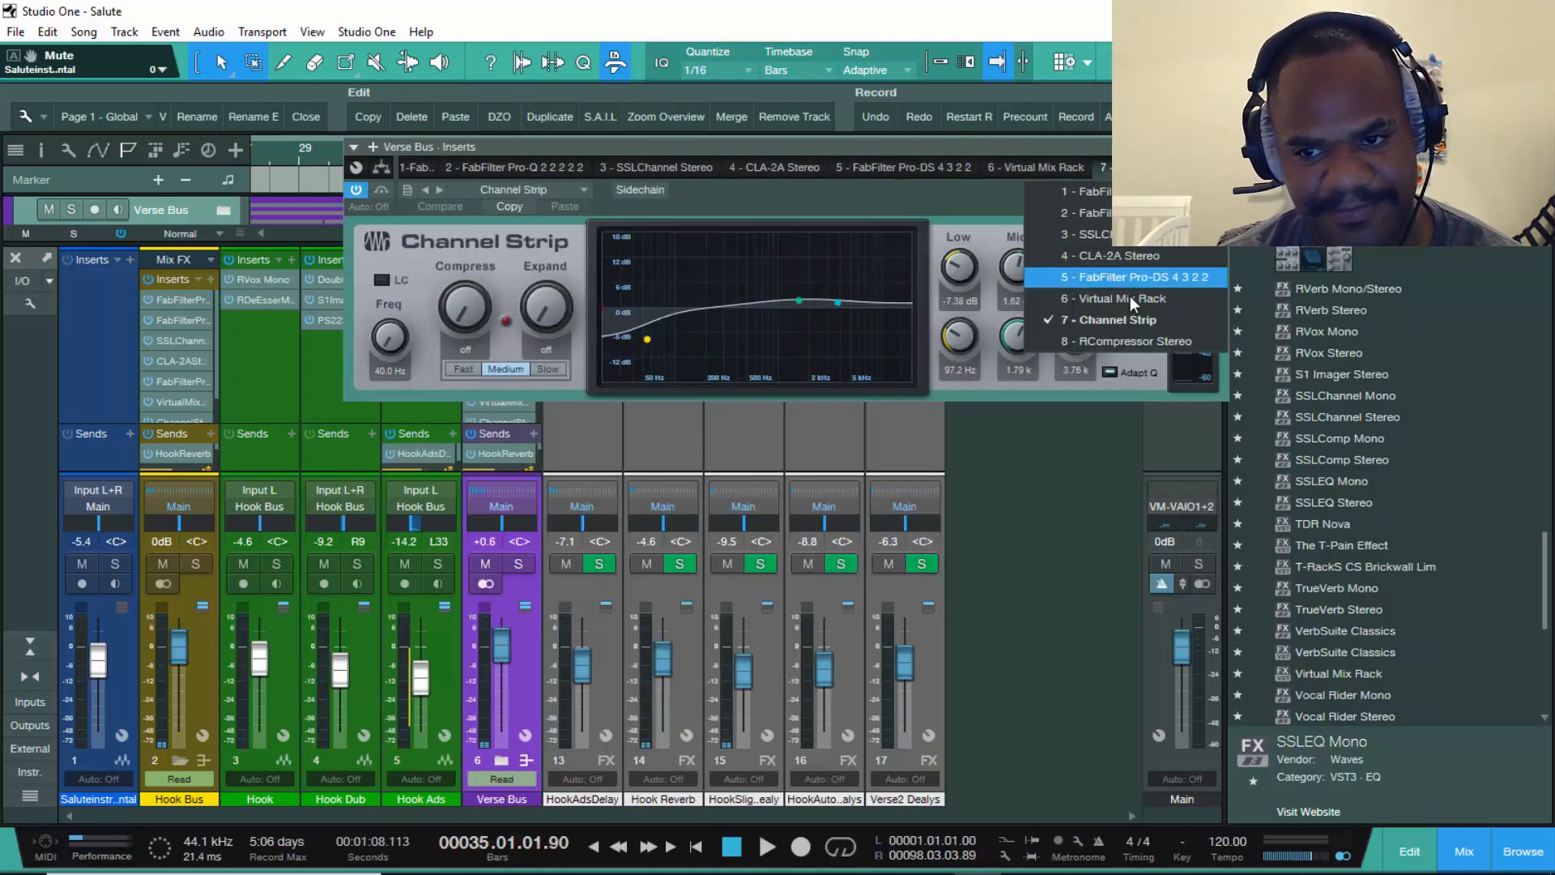
{"action": "left_click", "coordinate": [1077, 340]}
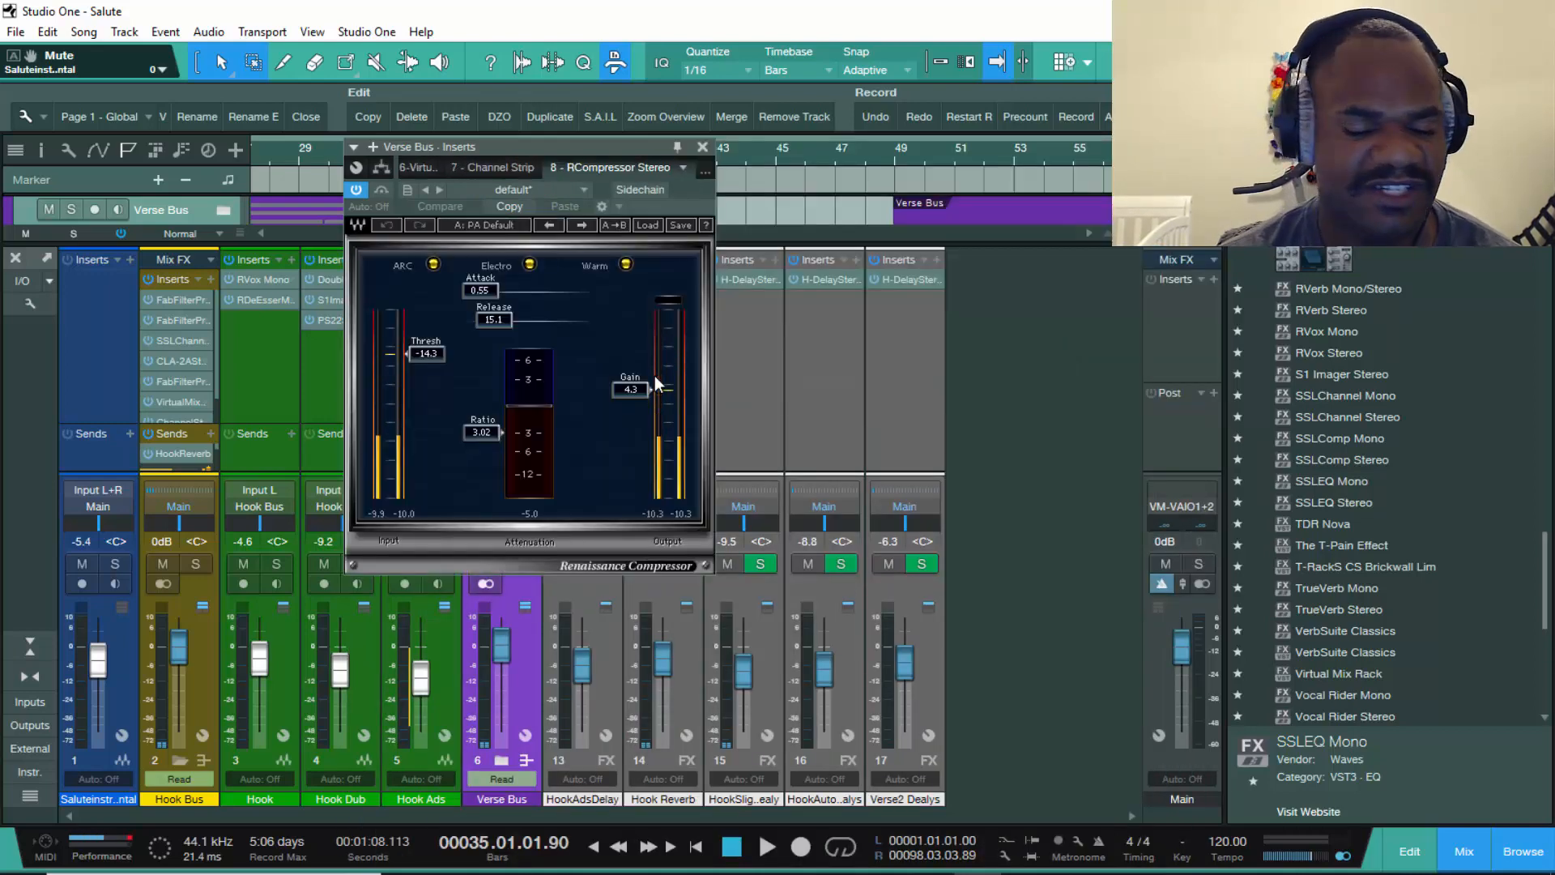
{"action": "left_click", "coordinate": [701, 147]}
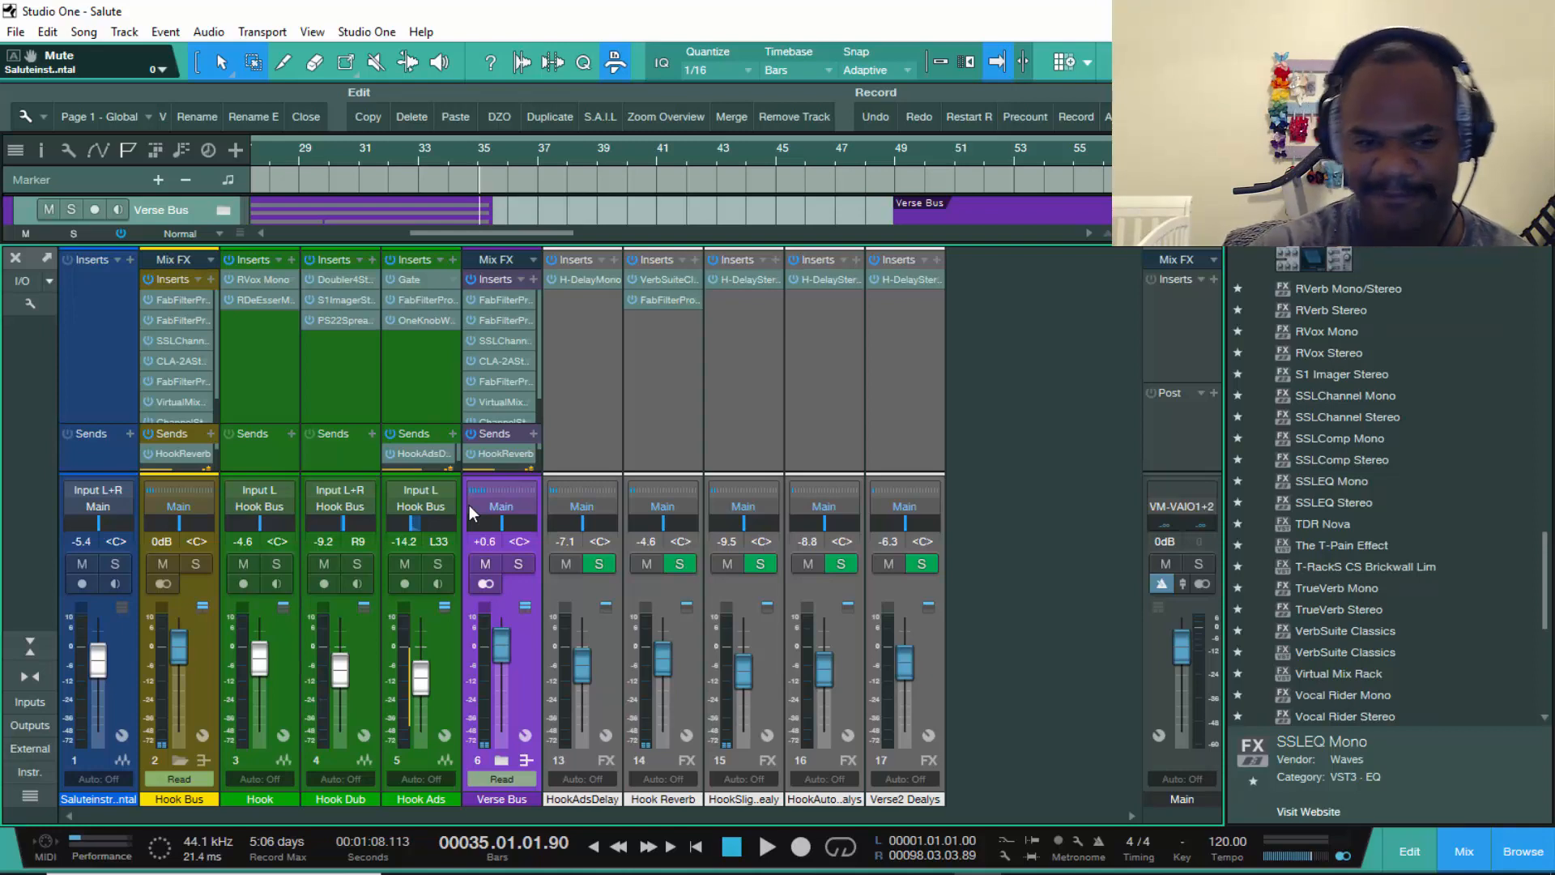
- Expand the Verse Bus to show its verse channels and reduce the mixer's height to enlarge the arrangement
{"action": "left_click", "coordinate": [495, 759]}
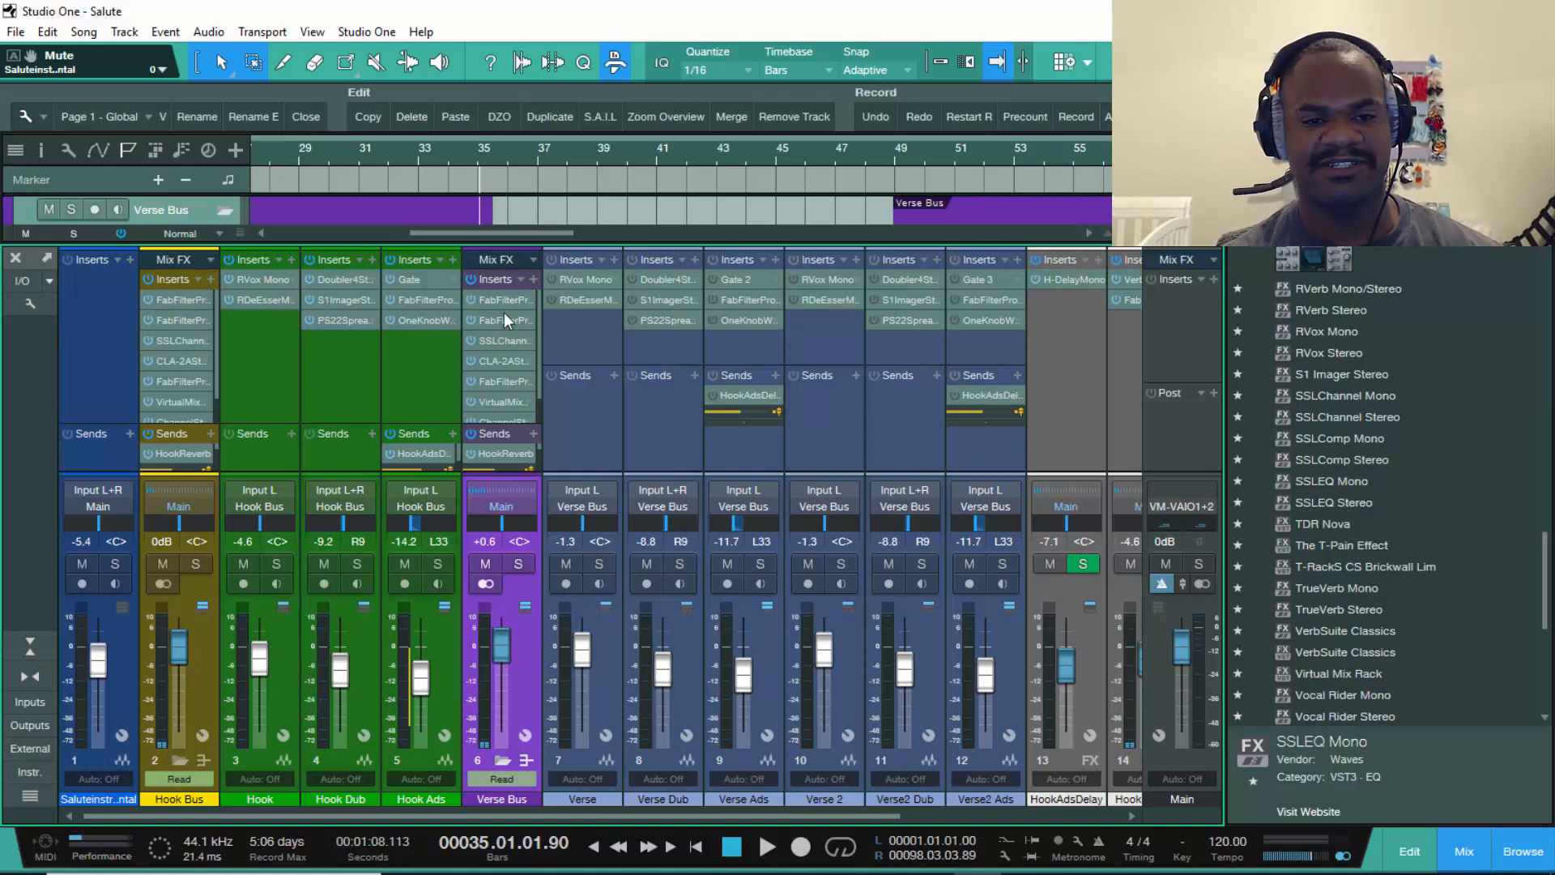
{"action": "scroll", "coordinate": [524, 328], "scroll_direction": "down", "scroll_amount": 1}
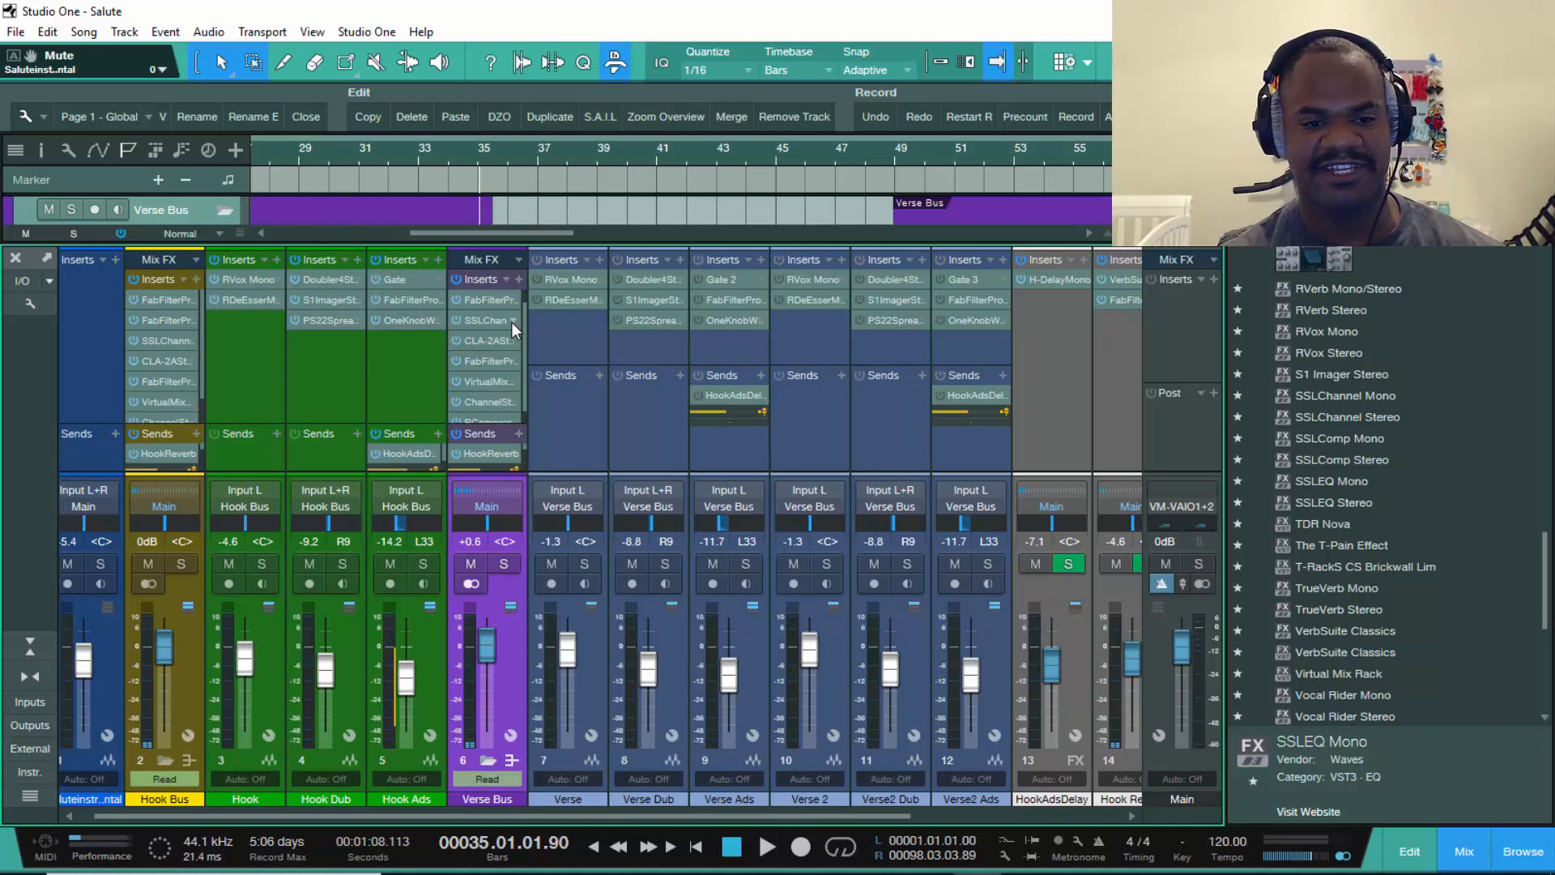
{"action": "scroll", "coordinate": [510, 324], "scroll_direction": "down", "scroll_amount": 1}
{"action": "scroll", "coordinate": [493, 361], "scroll_direction": "up", "scroll_amount": 1}
{"action": "left_click_drag", "start_coordinate": [478, 244], "coordinate": [361, 380]}
- Examine the Verse, Verse Dub and Verse Ads clips beneath the Verse Bus in the arrangement
{"action": "scroll", "coordinate": [363, 356], "scroll_direction": "up", "scroll_amount": 4}
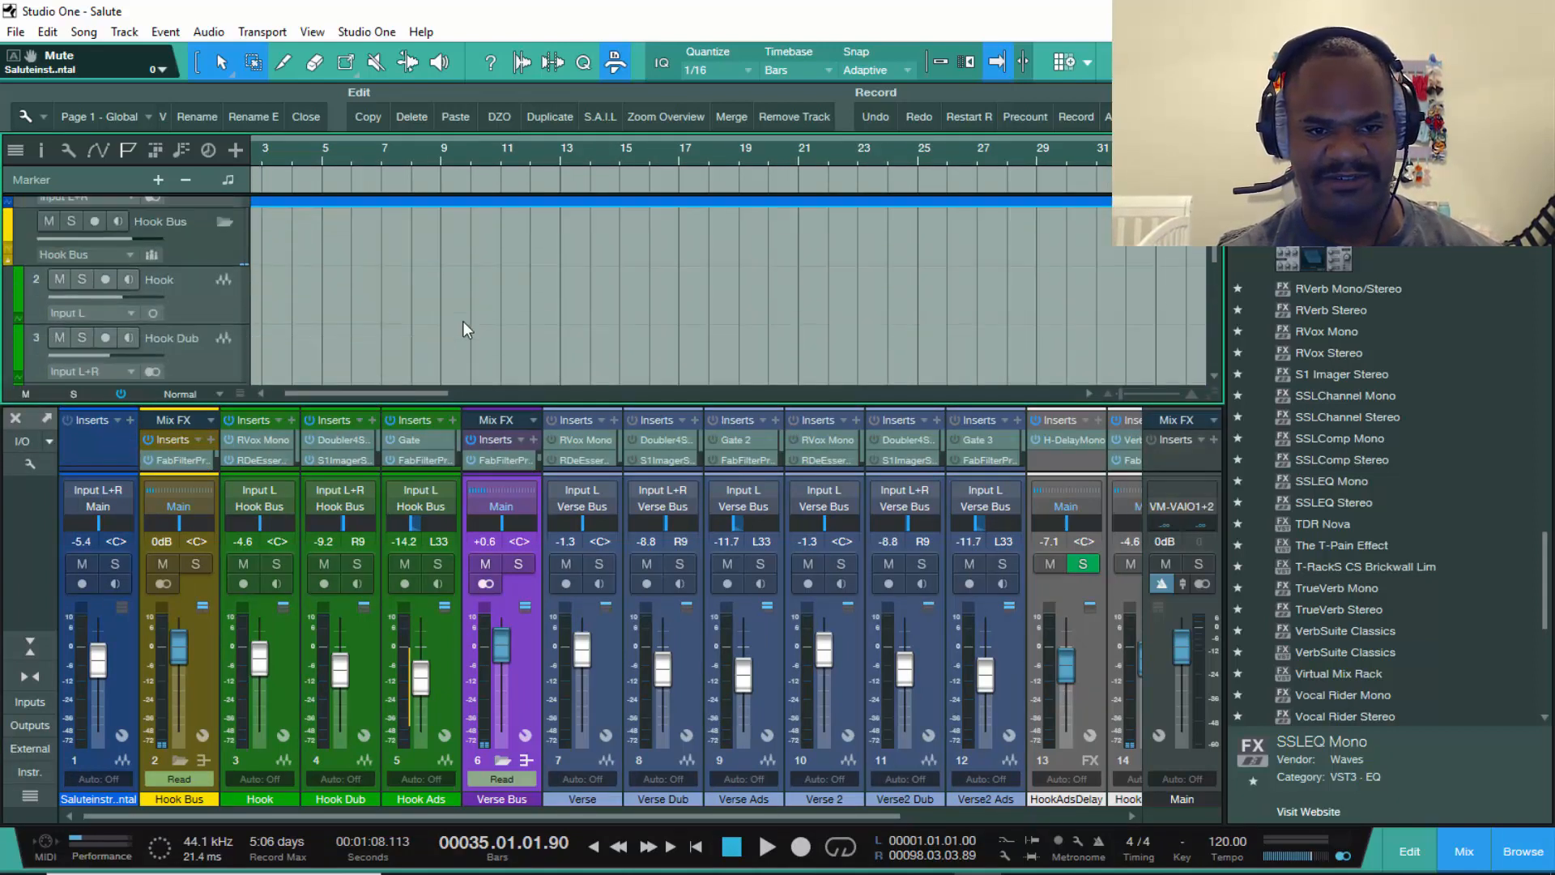
{"action": "scroll", "coordinate": [467, 299], "scroll_direction": "down", "scroll_amount": 3}
{"action": "scroll", "coordinate": [468, 287], "scroll_direction": "down", "scroll_amount": 1}
{"action": "scroll", "coordinate": [499, 161], "scroll_direction": "down", "scroll_amount": 4}
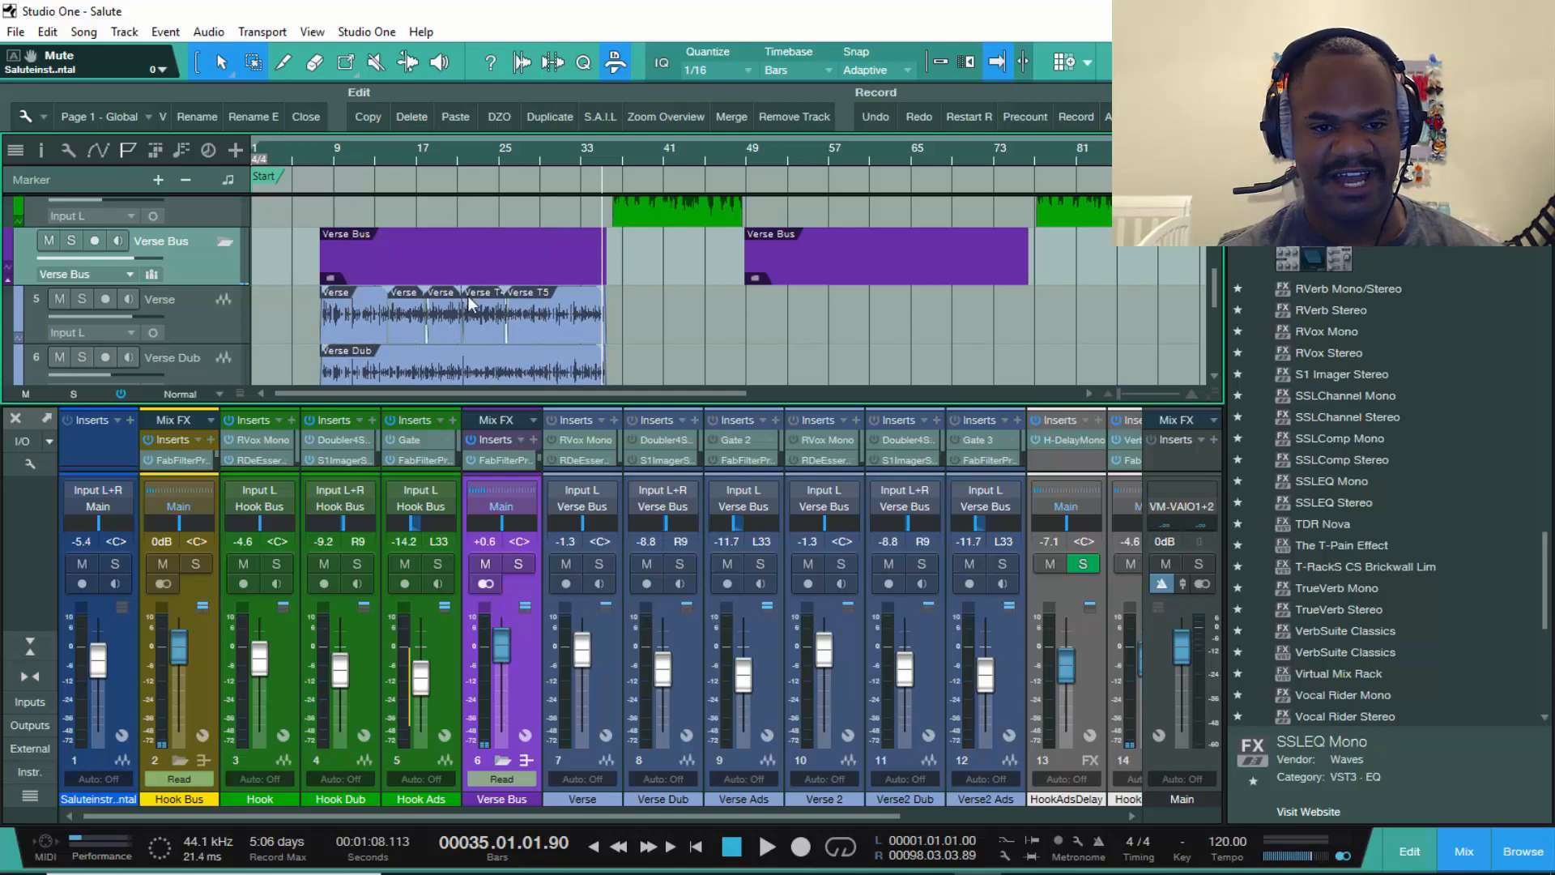
{"action": "scroll", "coordinate": [467, 306], "scroll_direction": "up", "scroll_amount": 2}
{"action": "scroll", "coordinate": [462, 324], "scroll_direction": "down", "scroll_amount": 3}
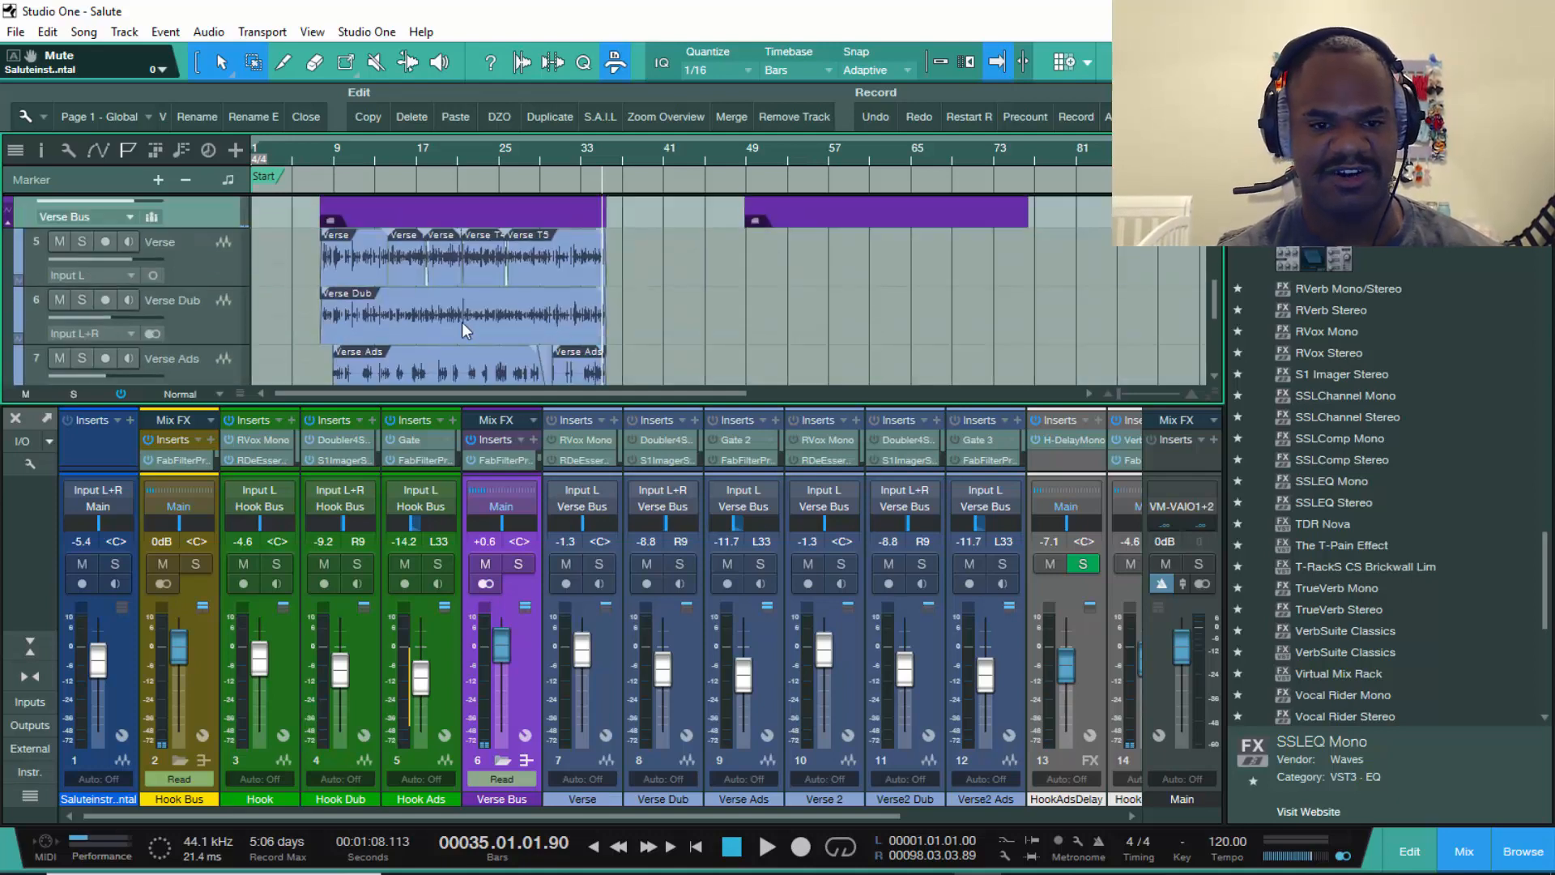
{"action": "scroll", "coordinate": [649, 260], "scroll_direction": "up", "scroll_amount": 1}
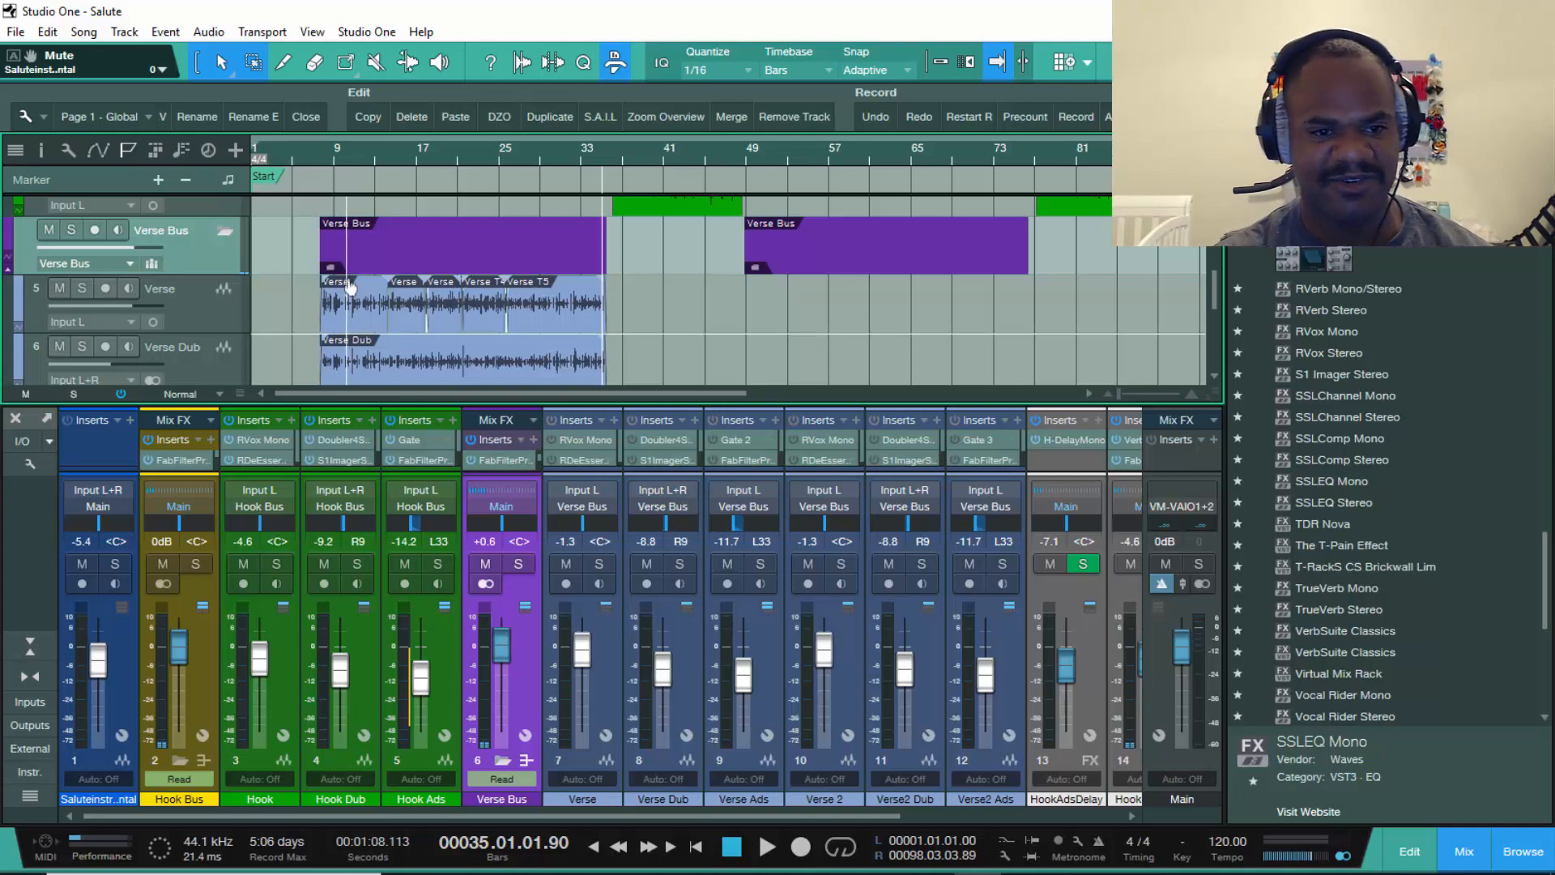
{"action": "scroll", "coordinate": [352, 158], "scroll_direction": "up", "scroll_amount": 2}
{"action": "scroll", "coordinate": [352, 158], "scroll_direction": "up", "scroll_amount": 4}
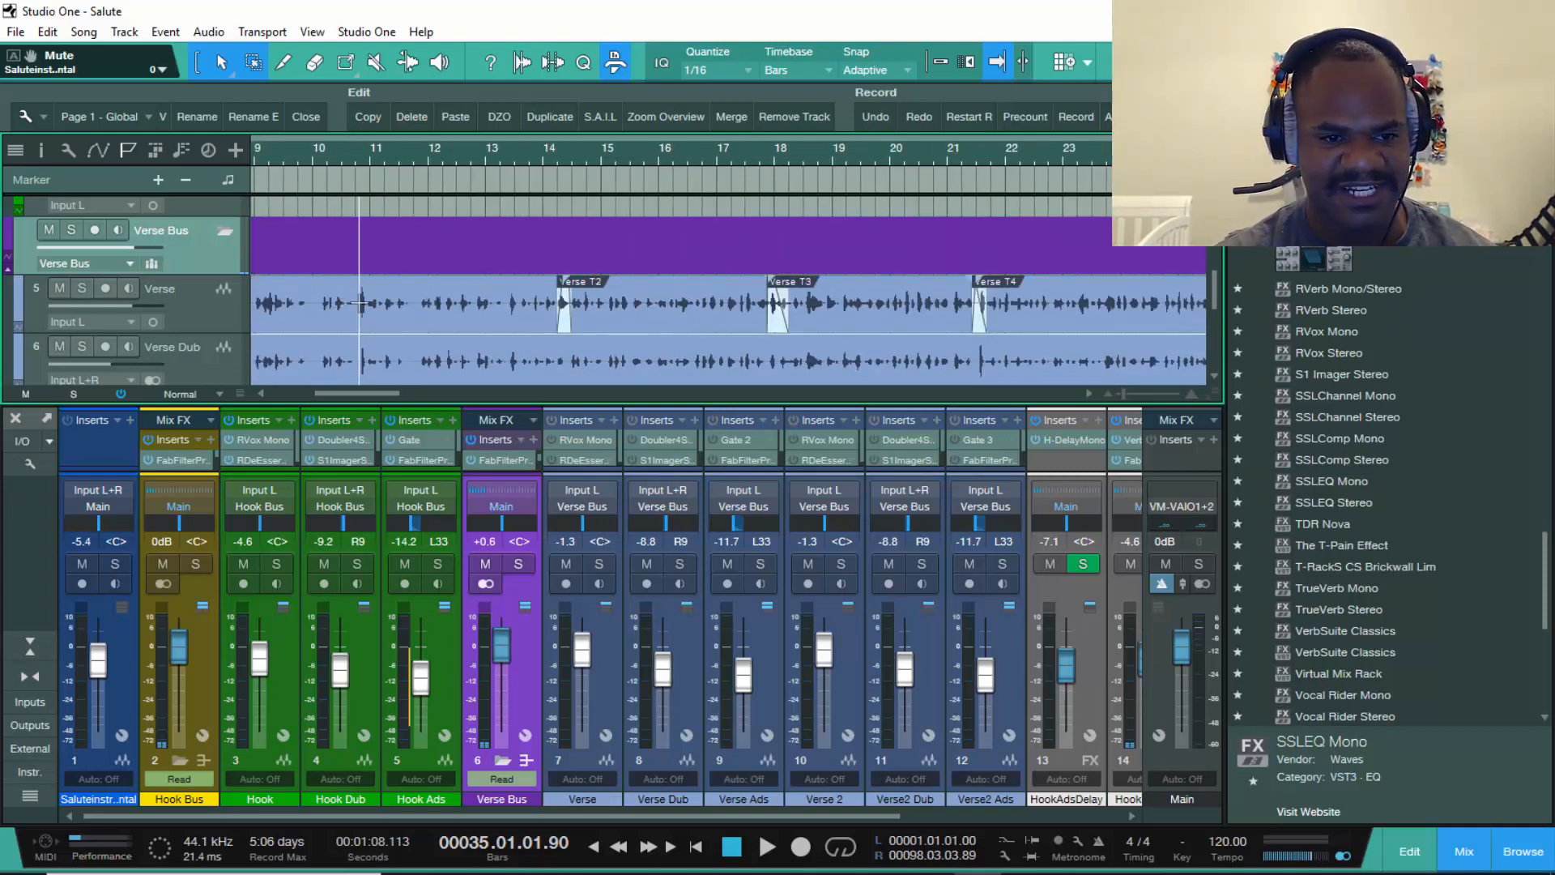
{"action": "right_click", "coordinate": [362, 311]}
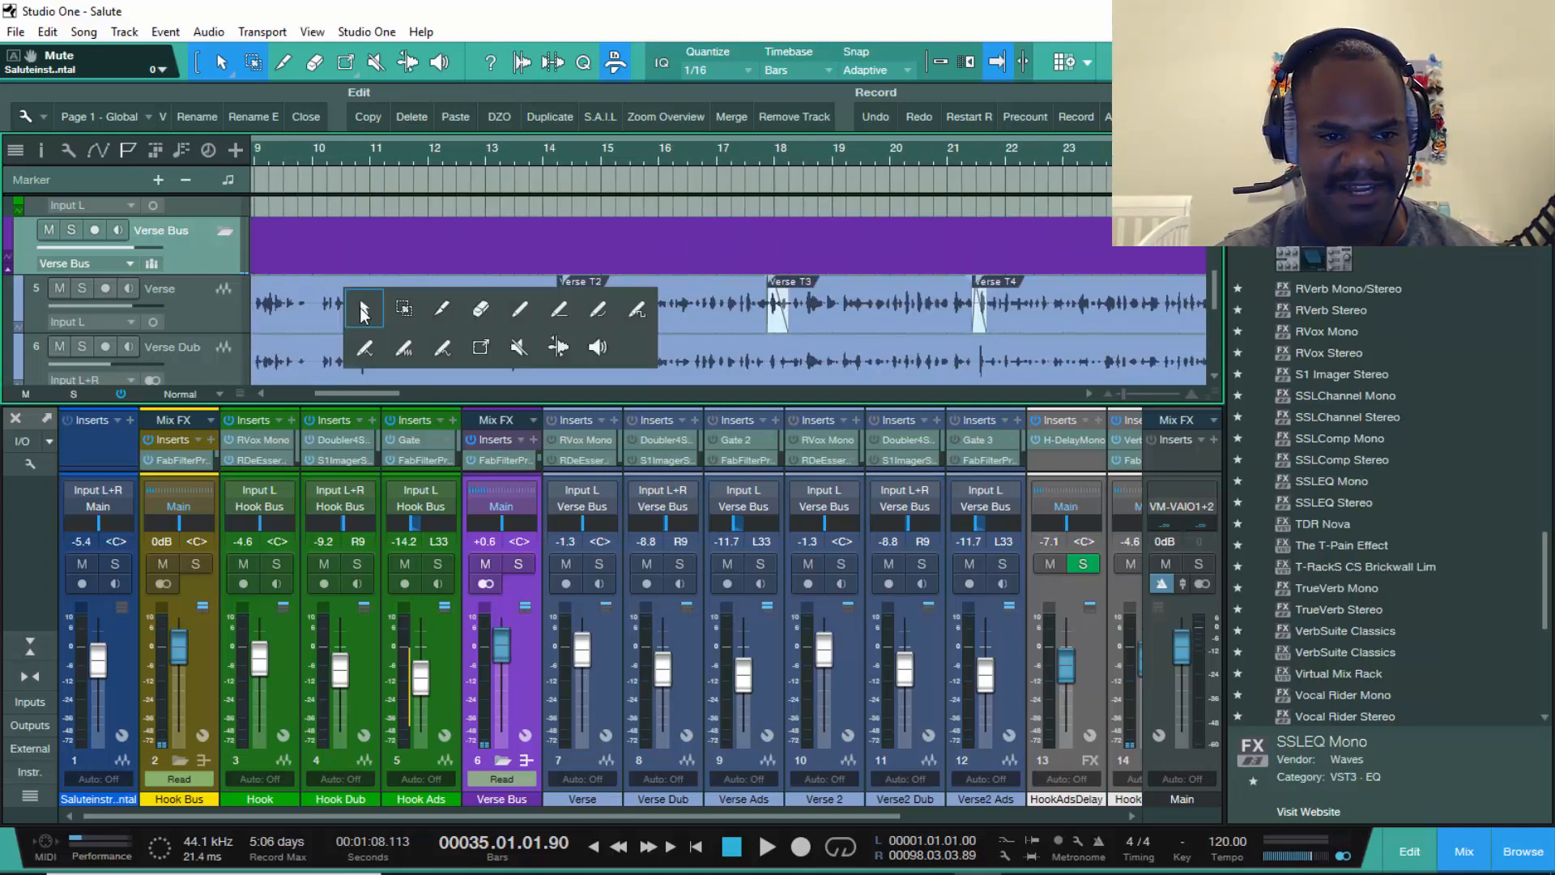
{"action": "left_click", "coordinate": [442, 314]}
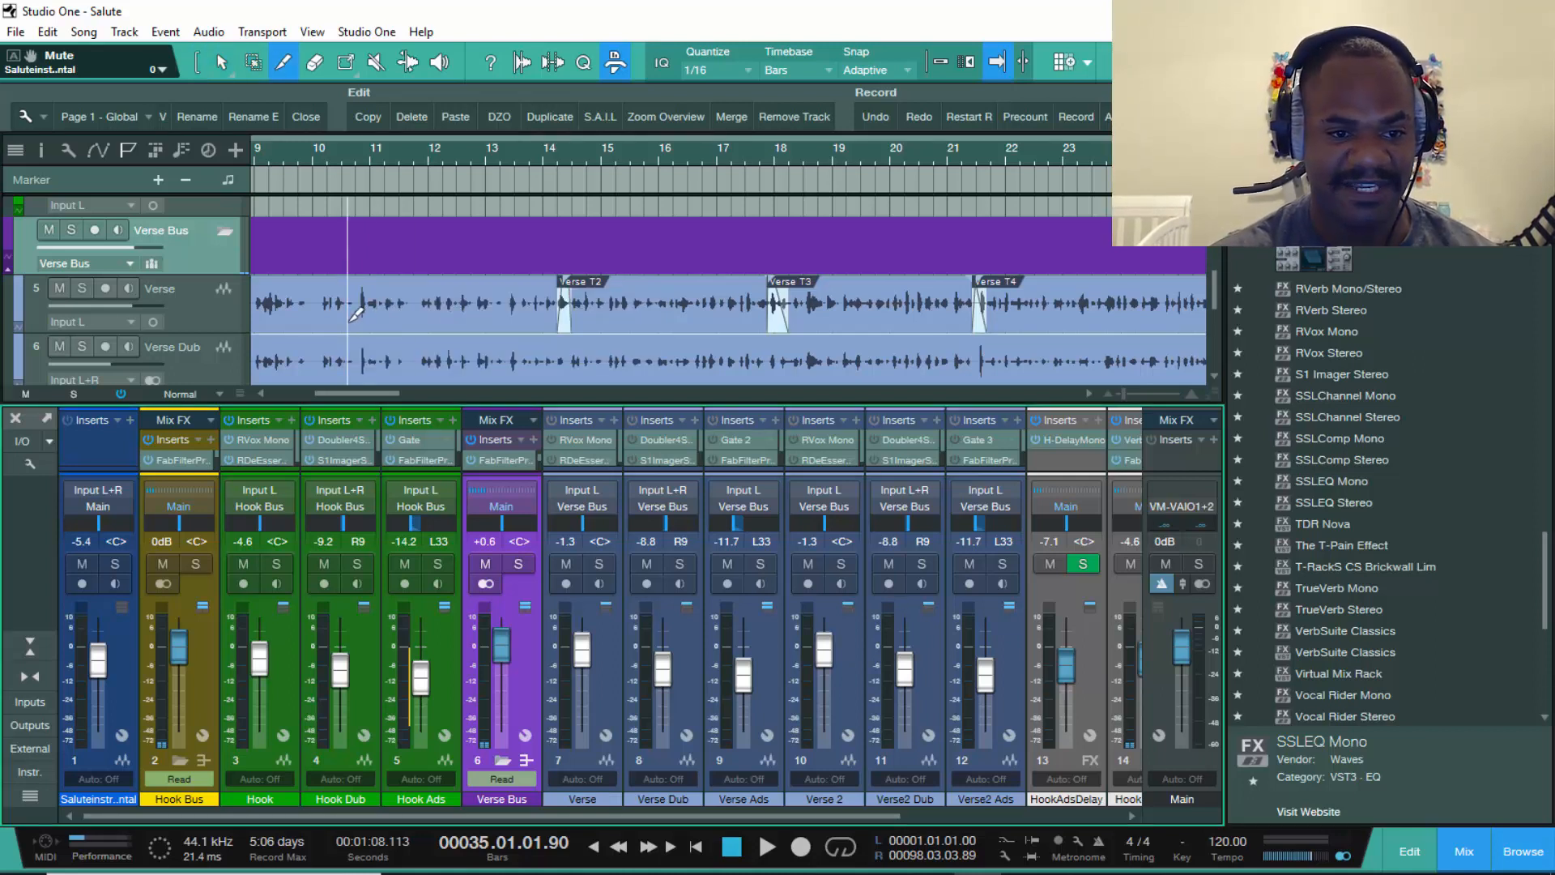
{"action": "right_click", "coordinate": [366, 316]}
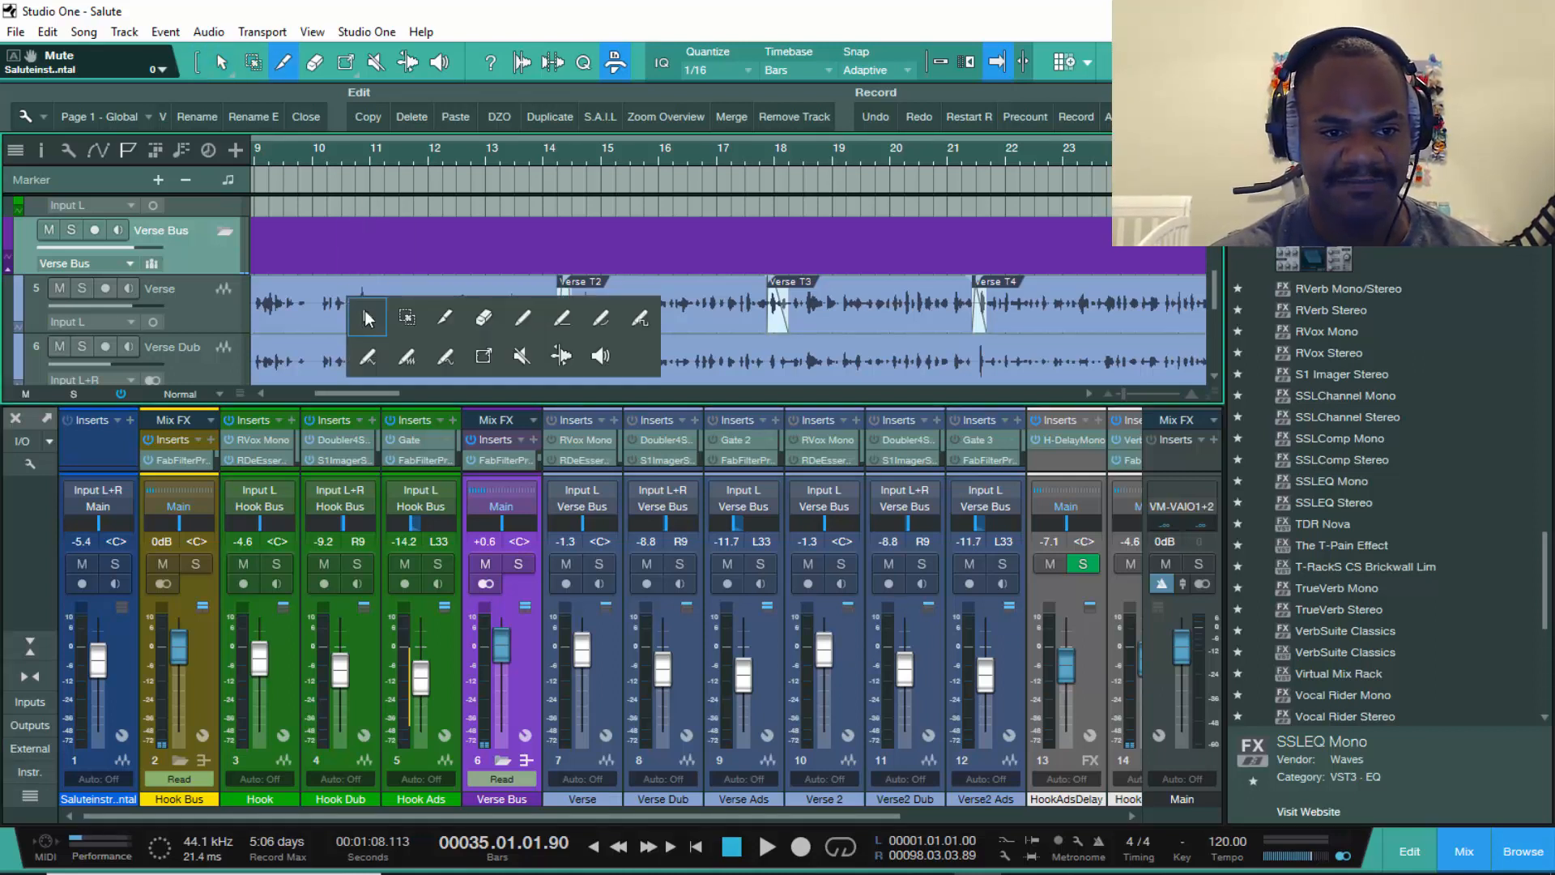
{"action": "left_click", "coordinate": [371, 314]}
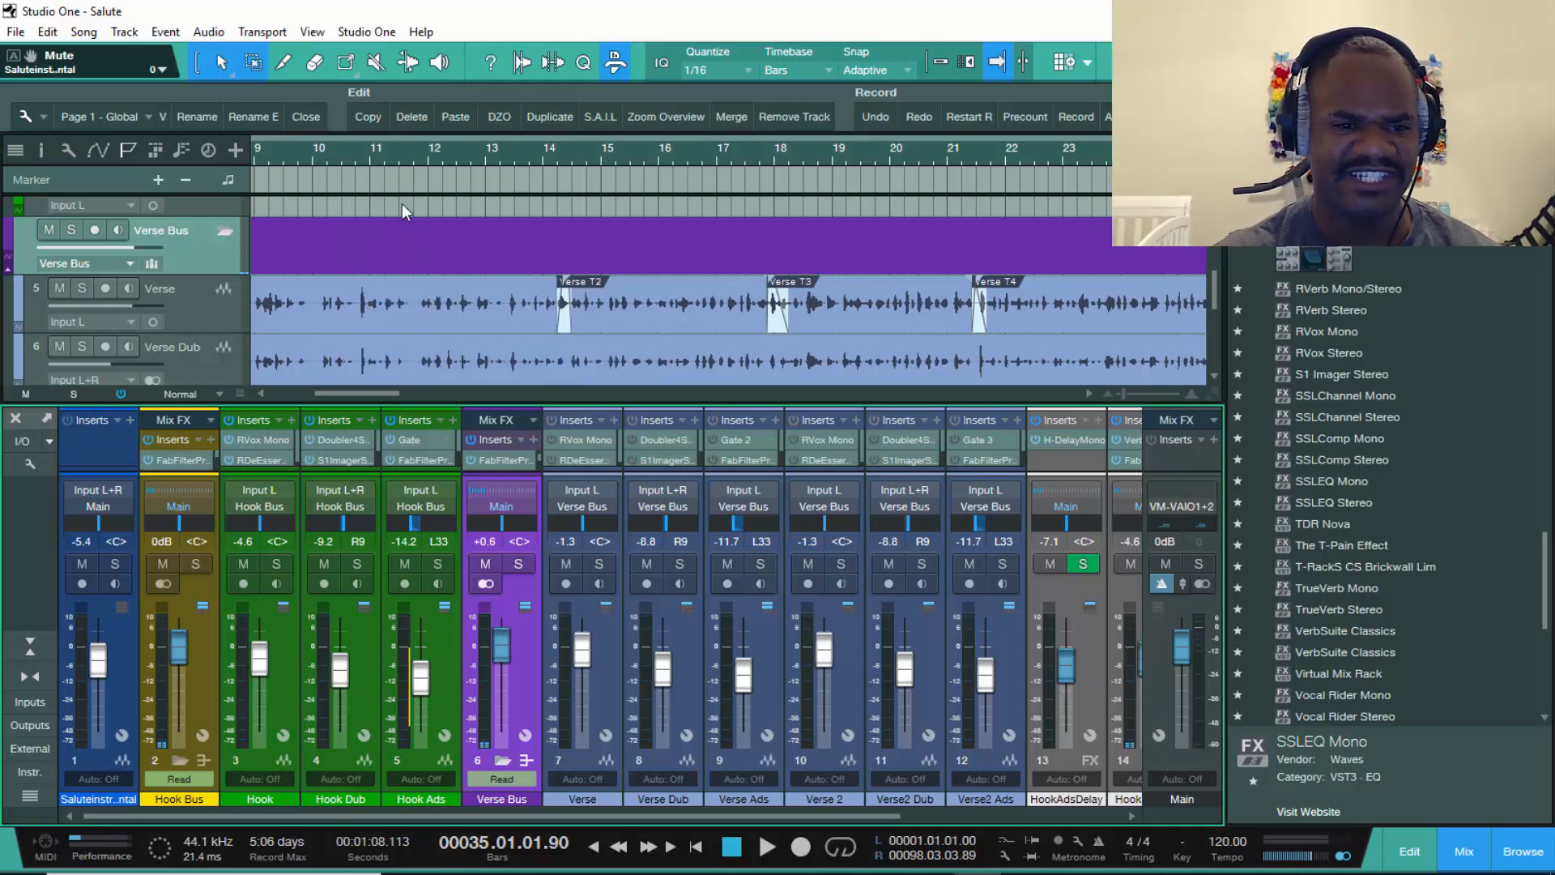
- Show the full song in the arrangement, play the verse from about bar 26 and stop playback
{"action": "key", "text": "shift+f"}
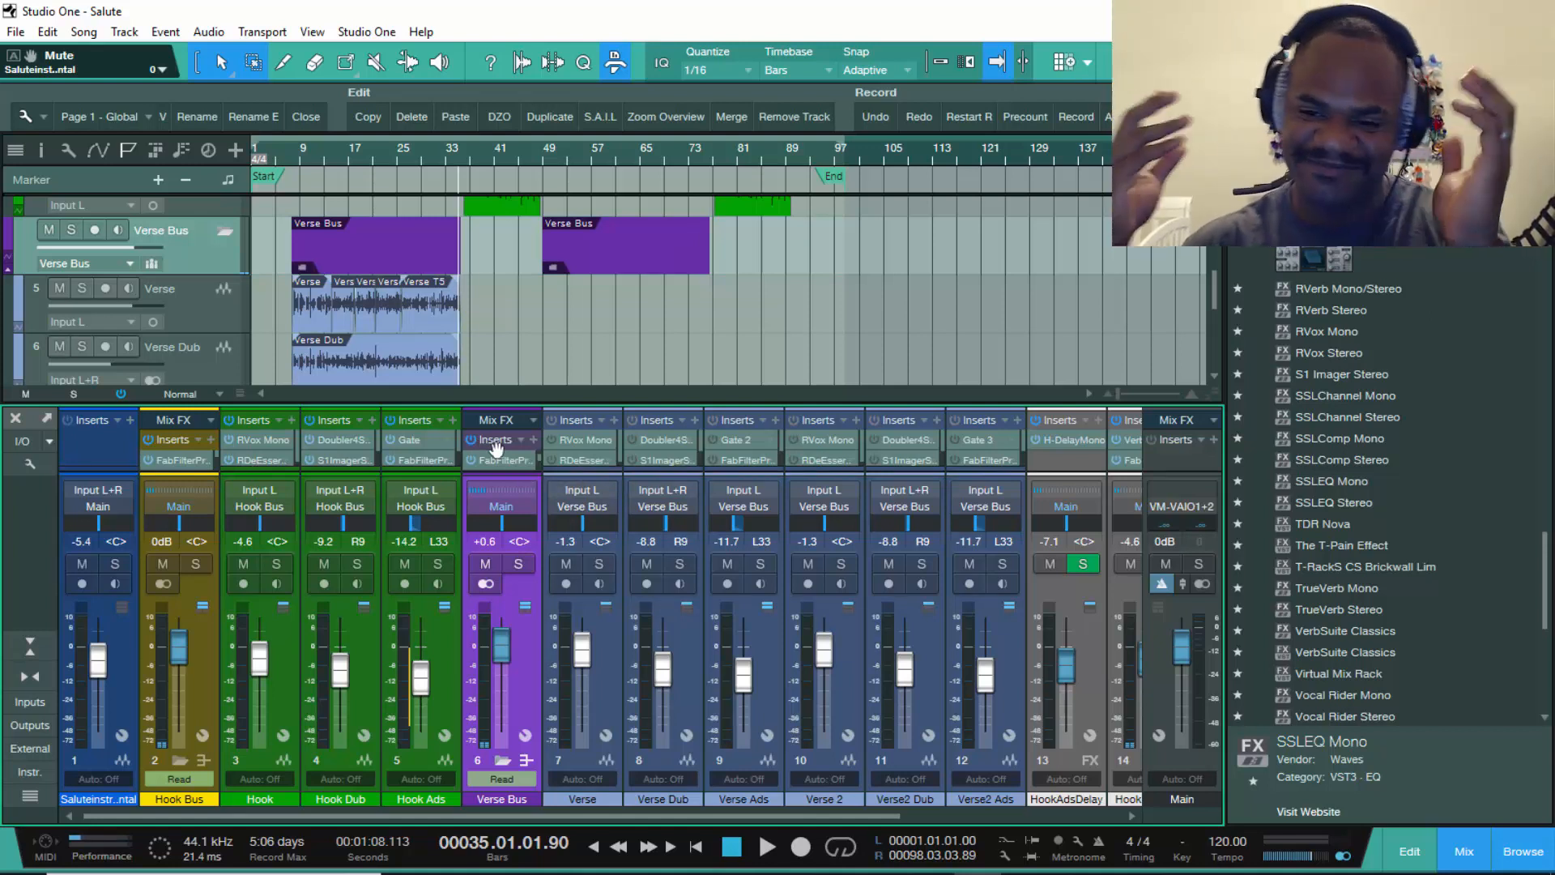
{"action": "left_click", "coordinate": [407, 156]}
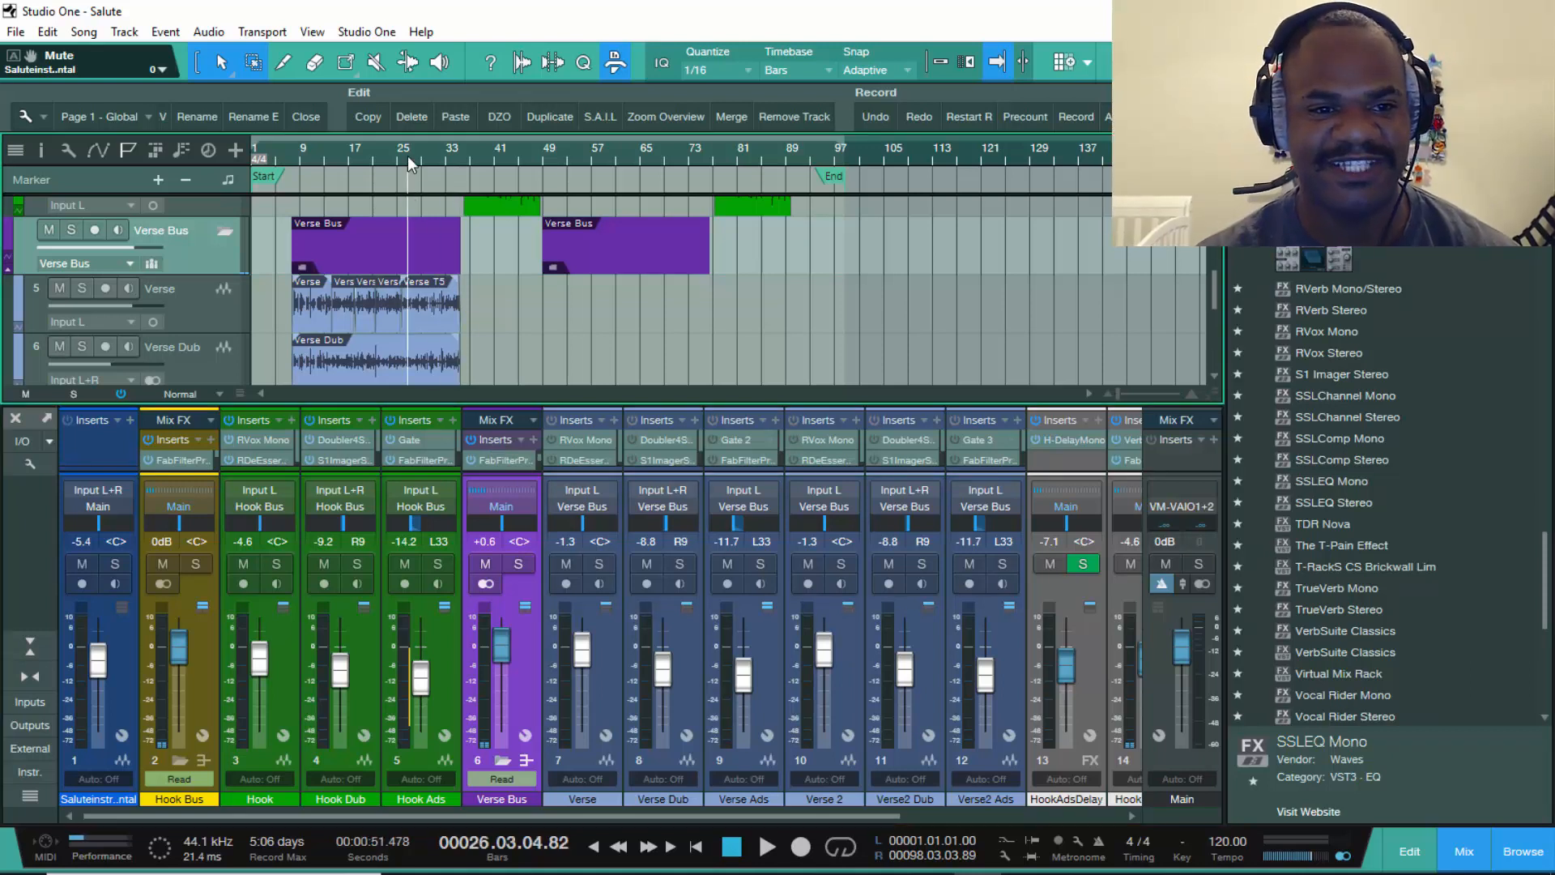
{"action": "key", "text": "space"}
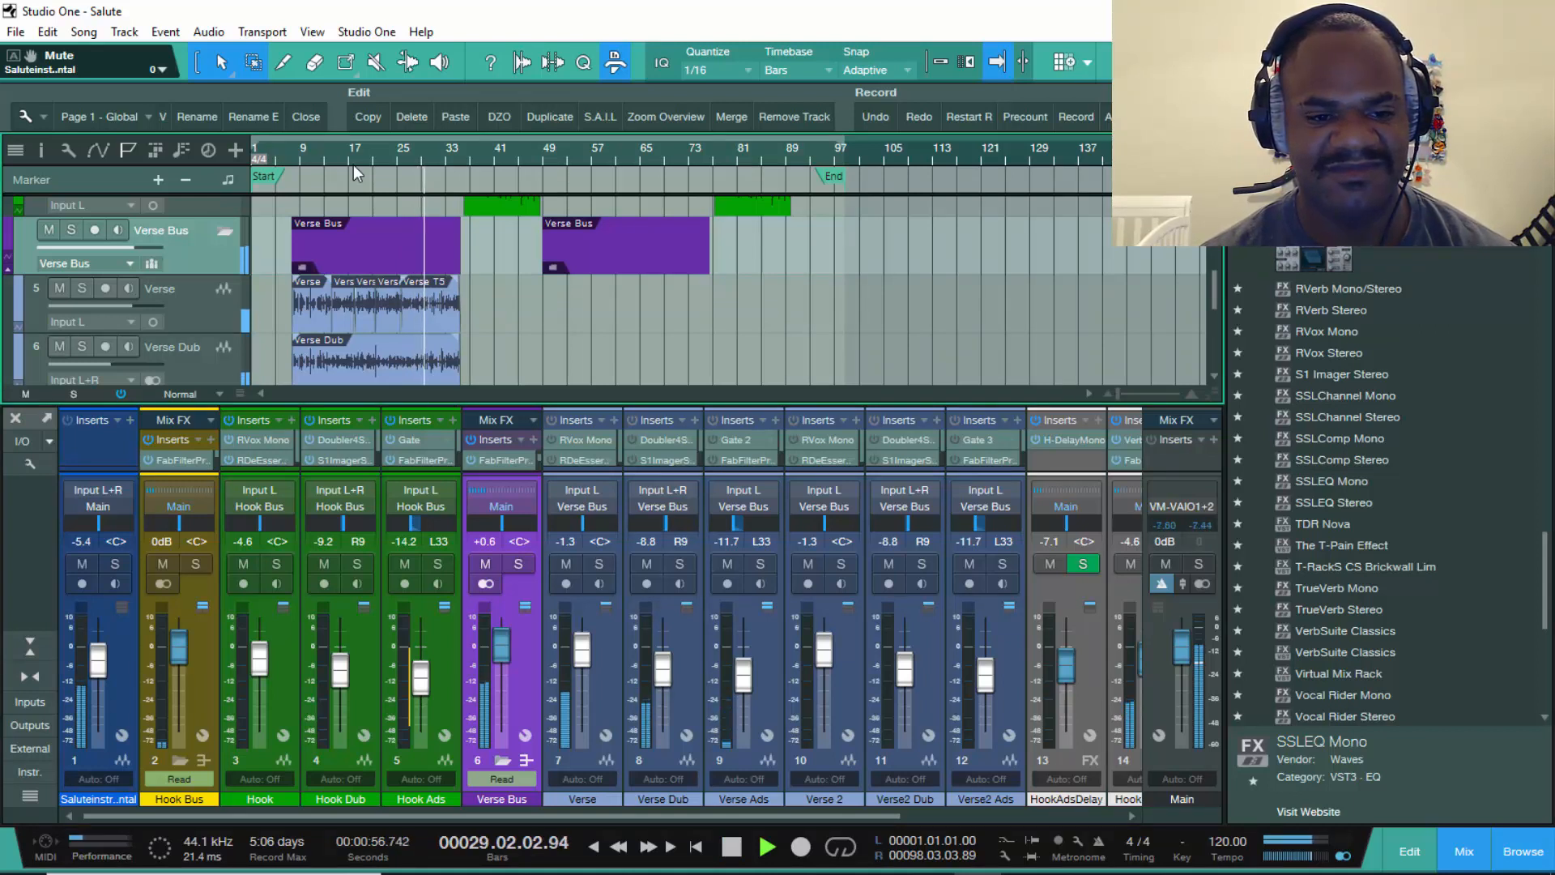
{"action": "key", "text": "space"}
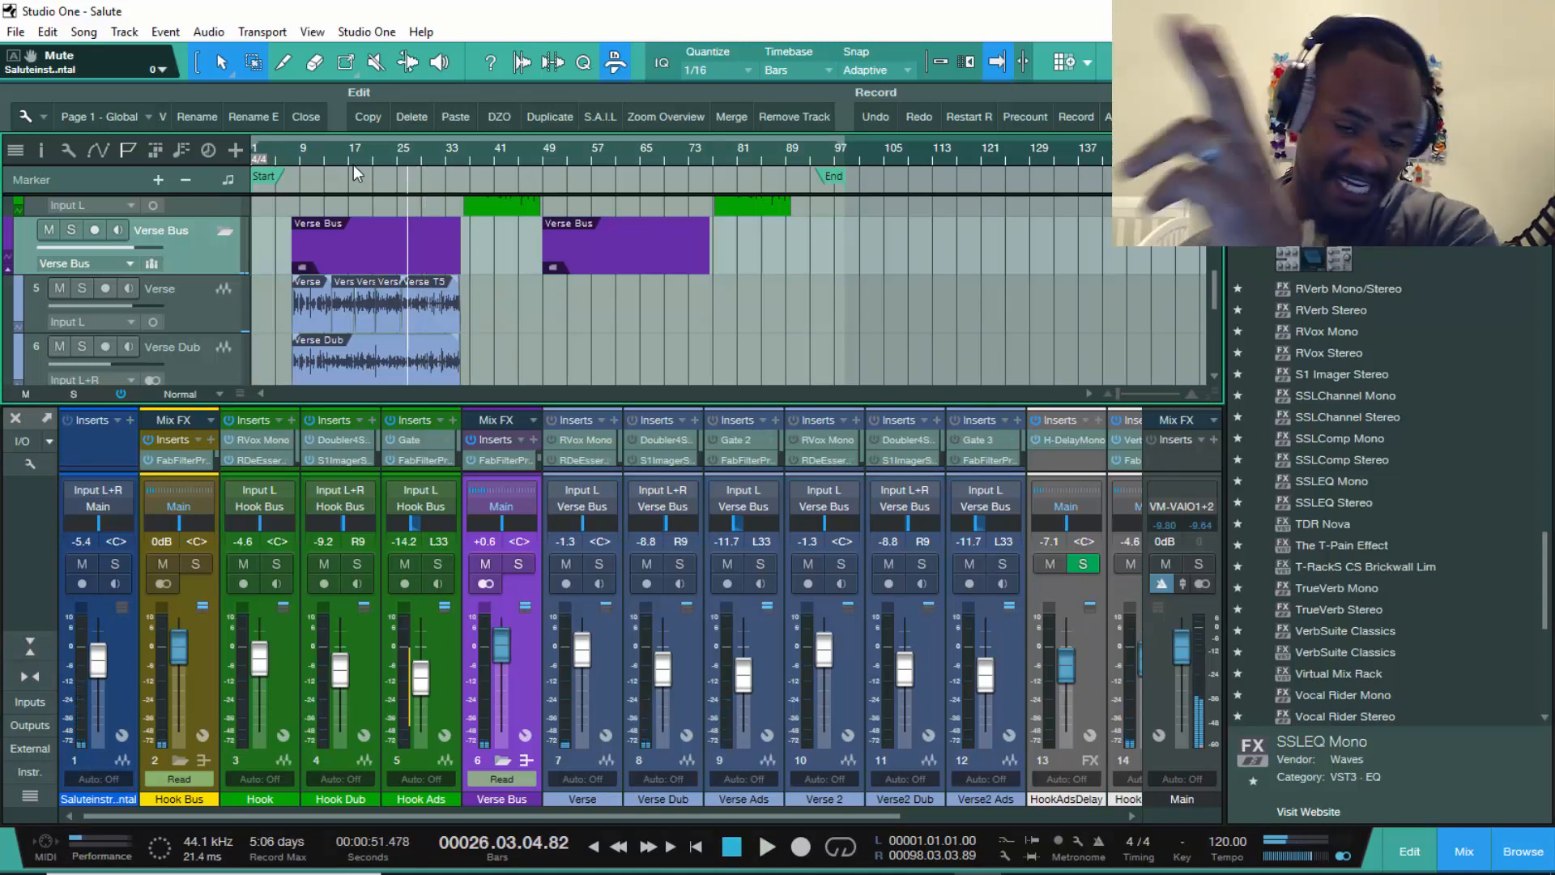